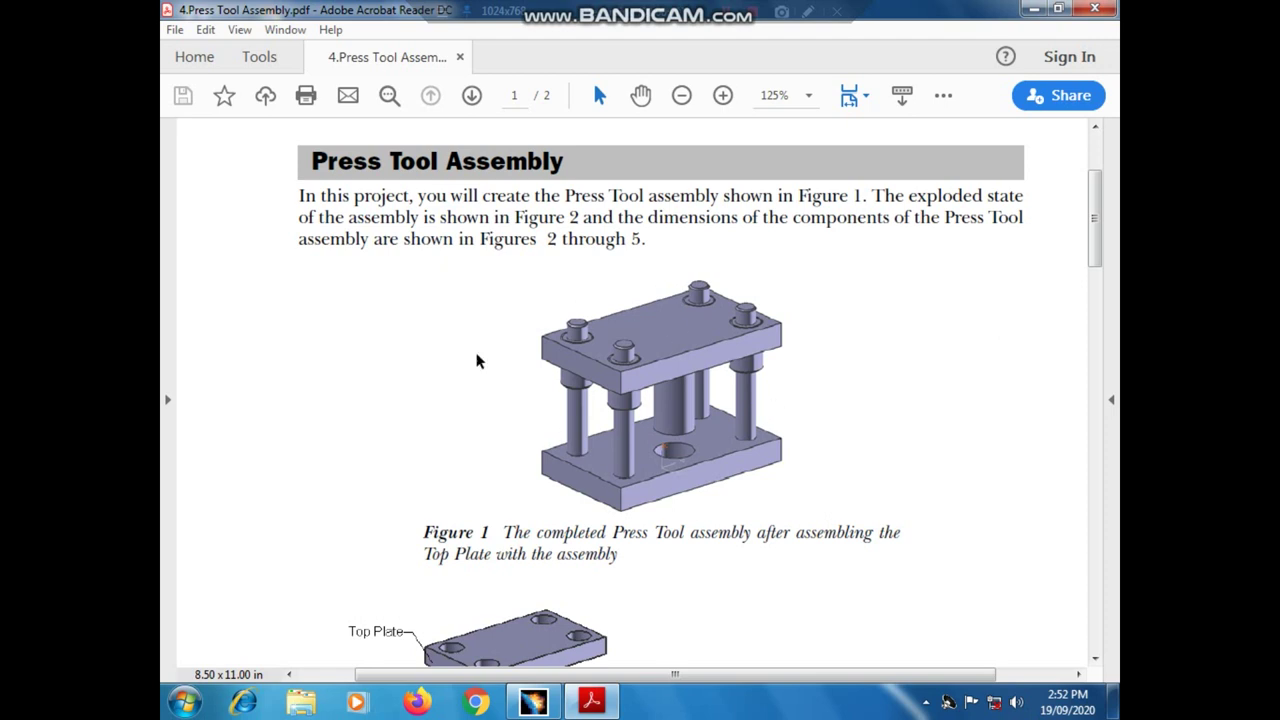
- Review the Press Tool Assembly PDF from the assembled and exploded views through the dimensioned component drawings
scroll(679, 414, down, 1)
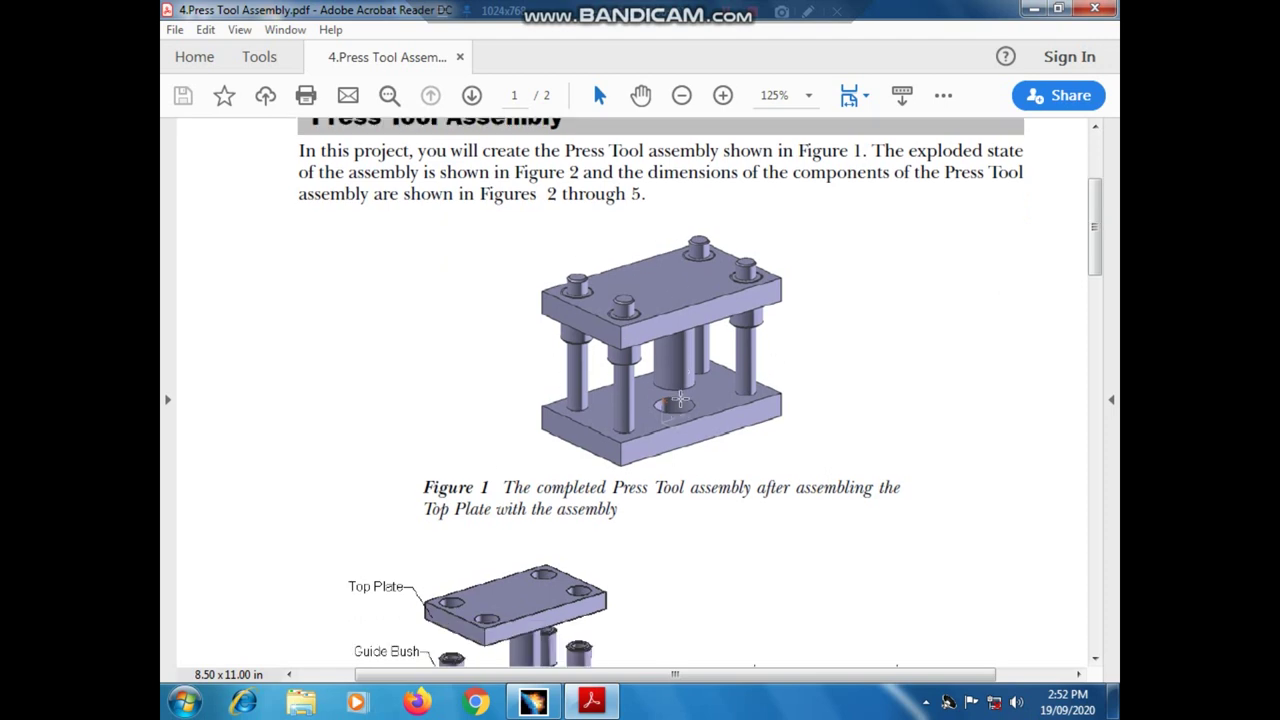
scroll(679, 398, down, 8)
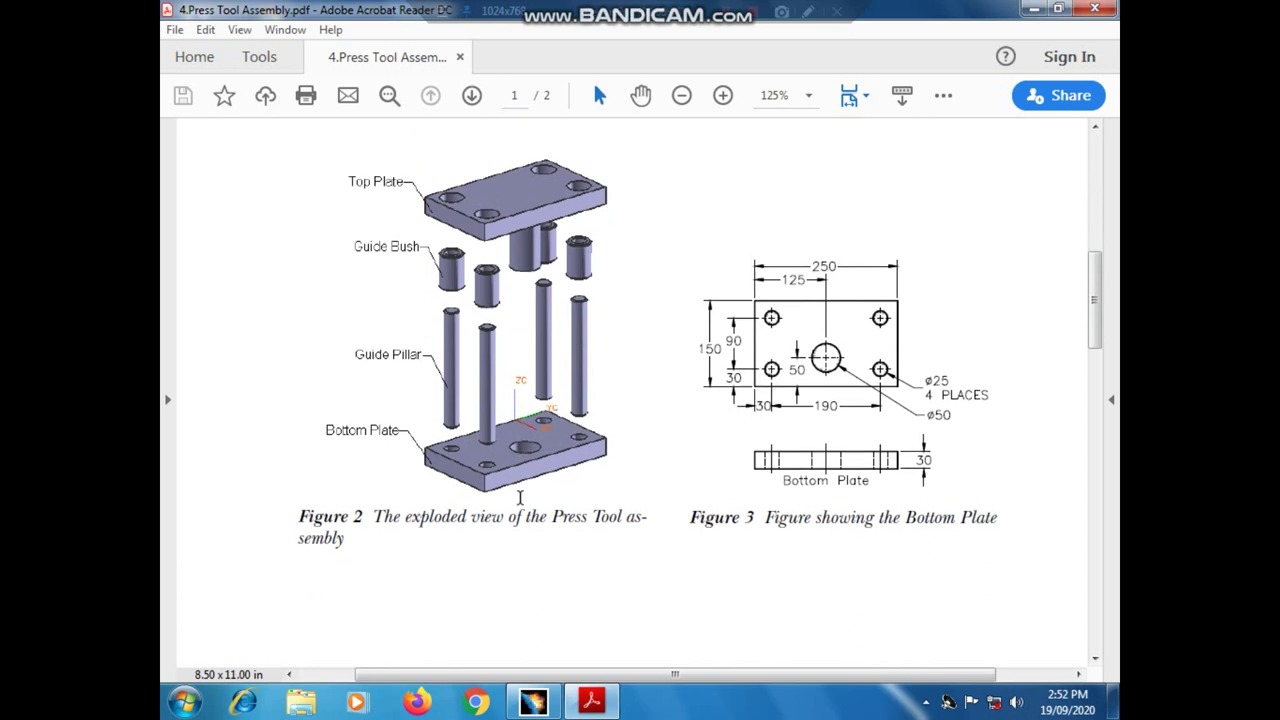
scroll(930, 399, down, 2)
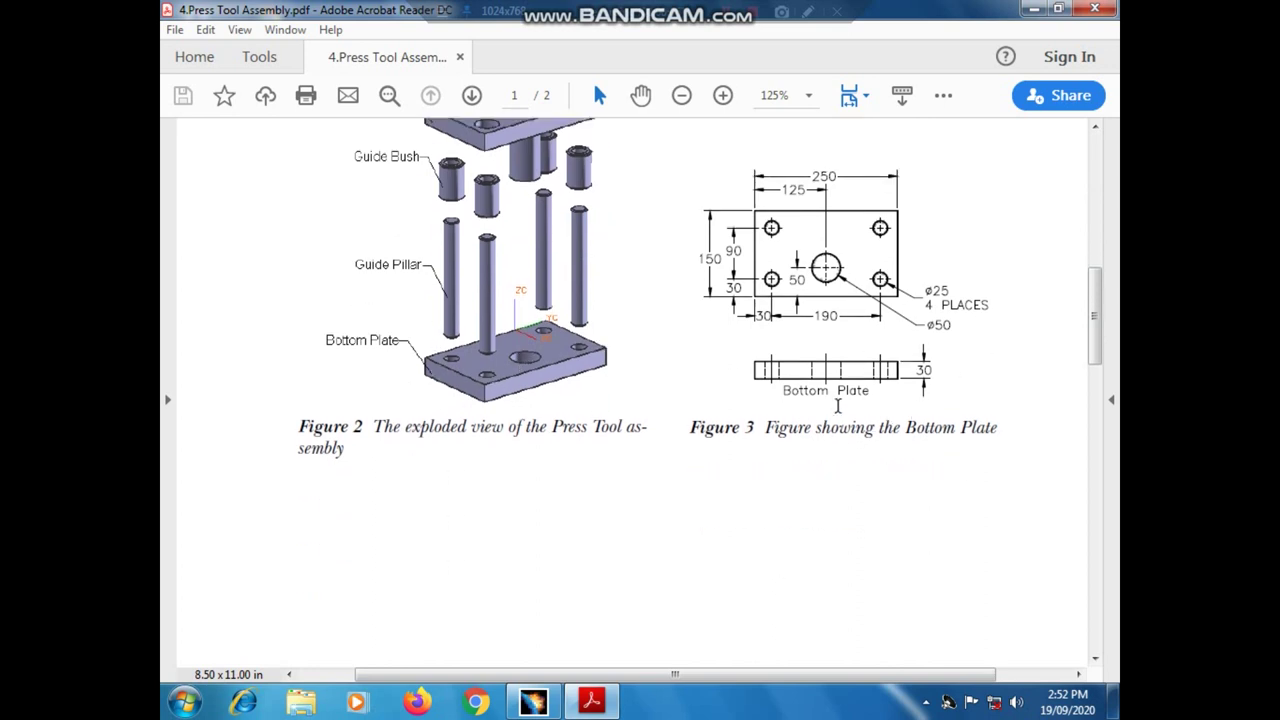
scroll(838, 405, down, 15)
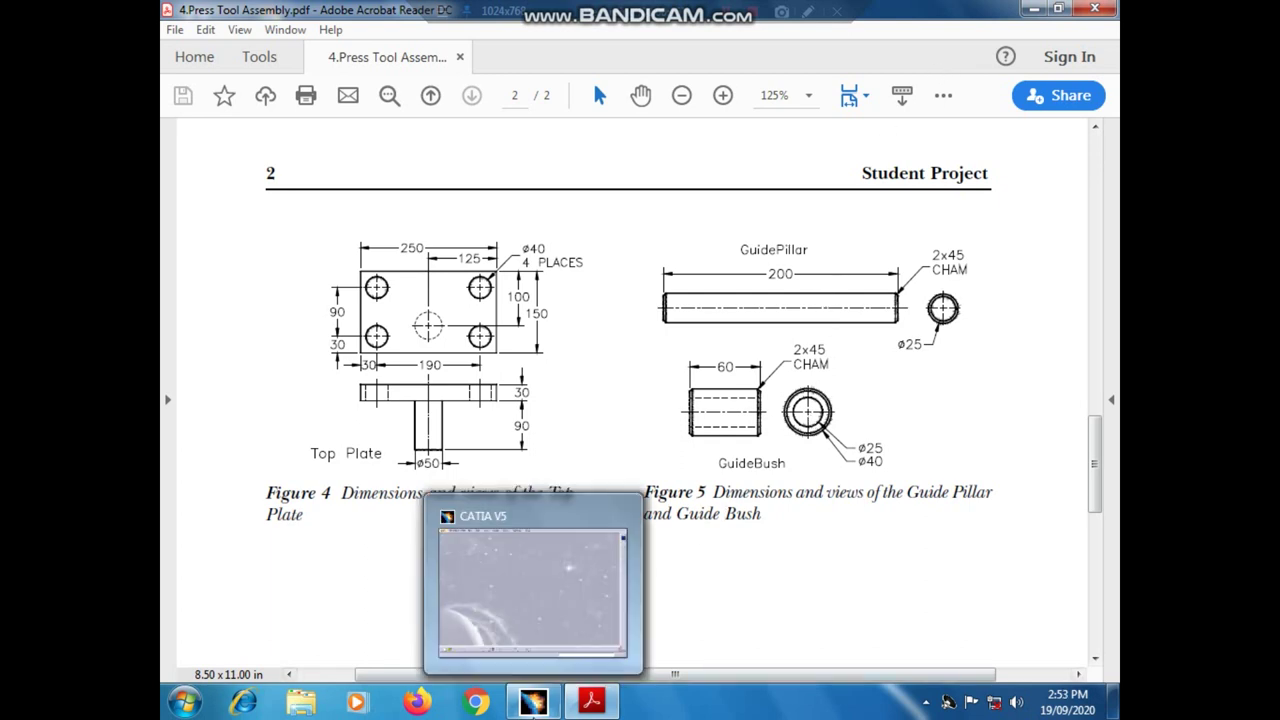
- Switch to CATIA V5 and create a new Part Design part named Bottom Plate
click(558, 701)
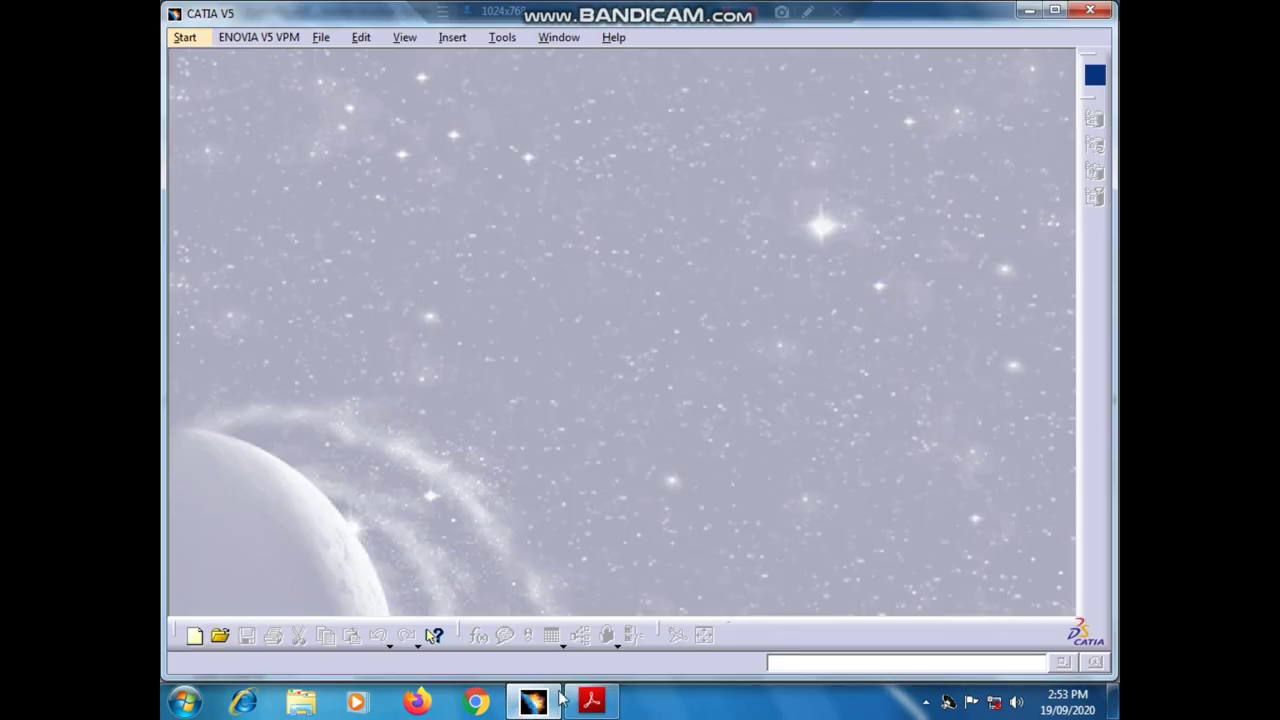
click(185, 37)
mouse_move(300, 84)
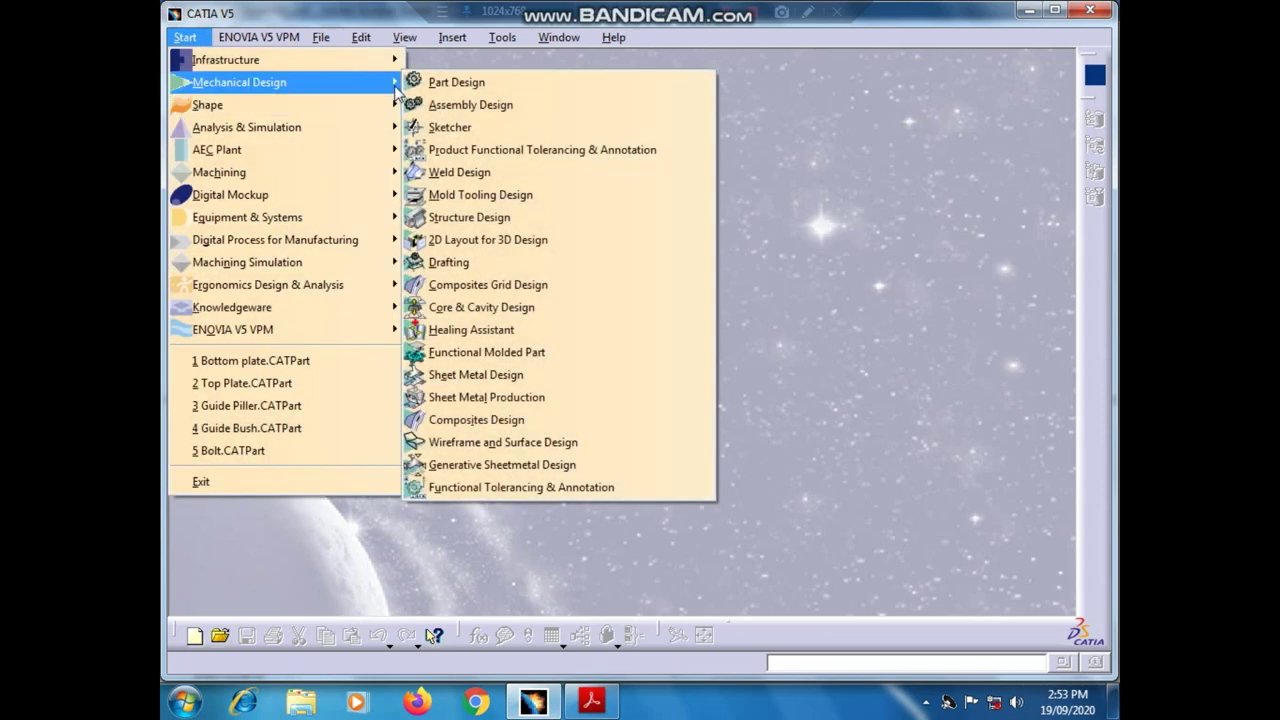
click(428, 86)
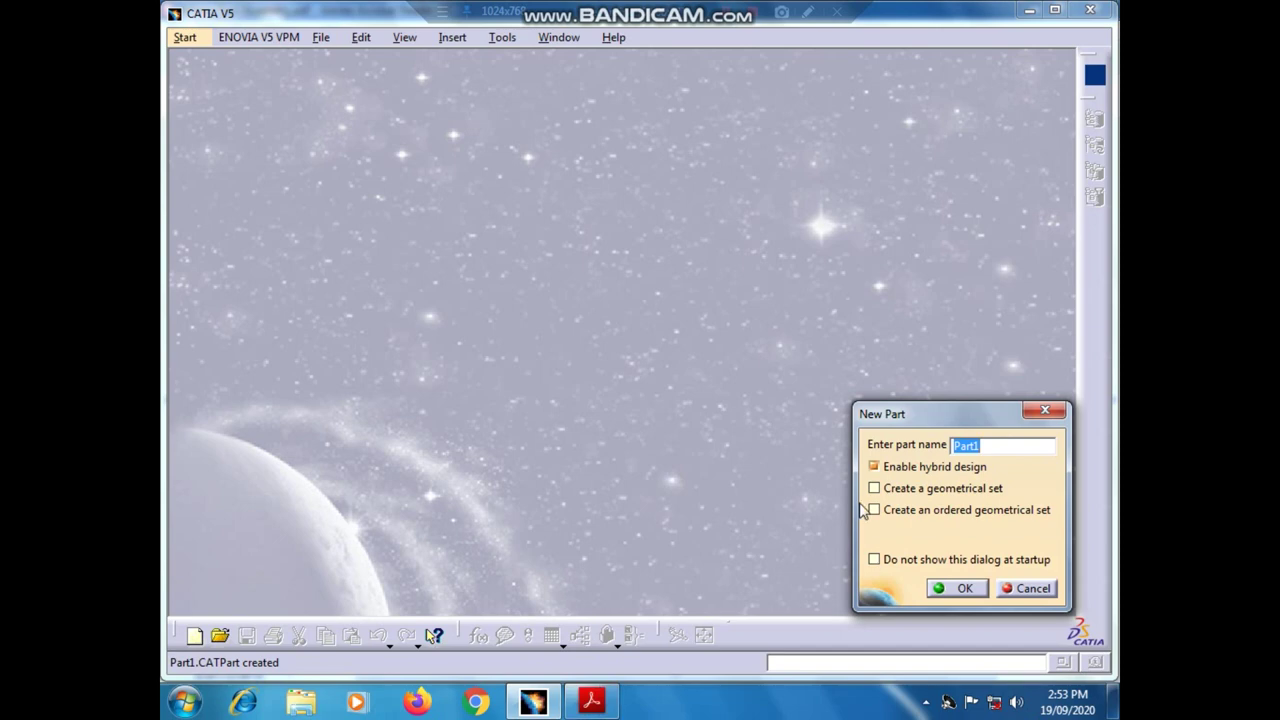
text(Bottom Plate)
click(945, 588)
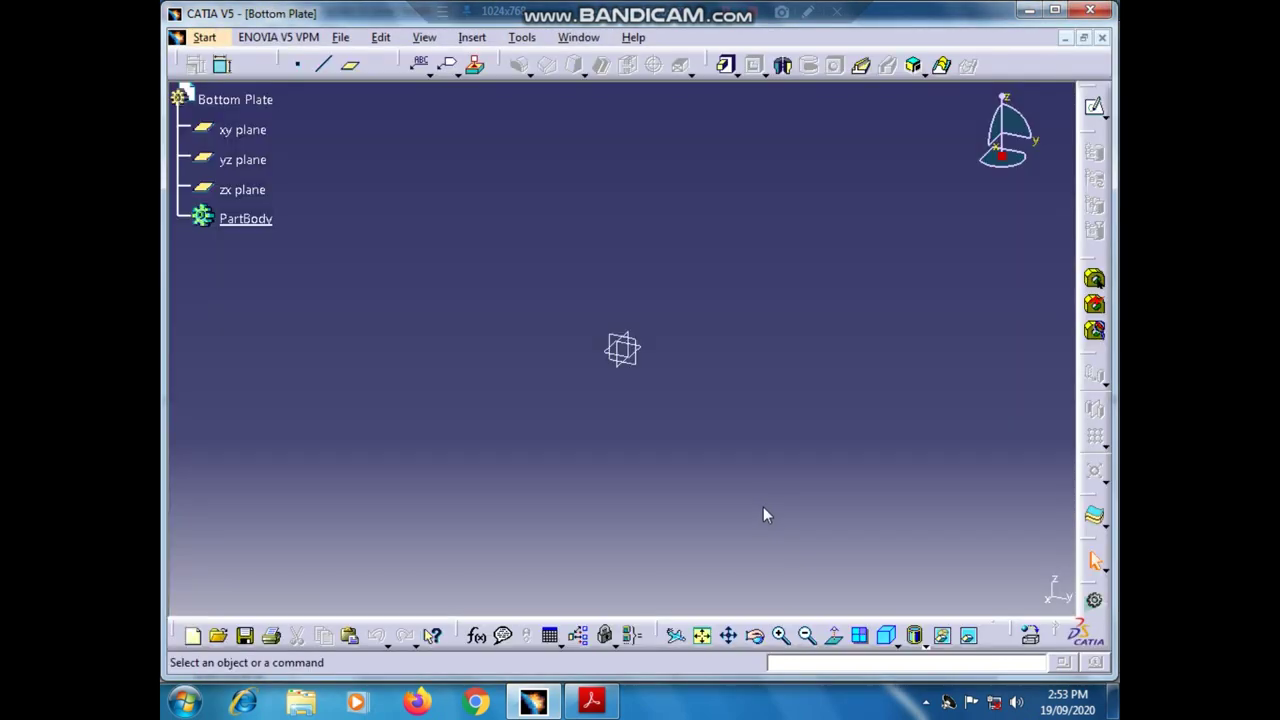
- Switch to the PDF in Acrobat Reader and examine the Bottom Plate dimensions in Figure 3
click(591, 701)
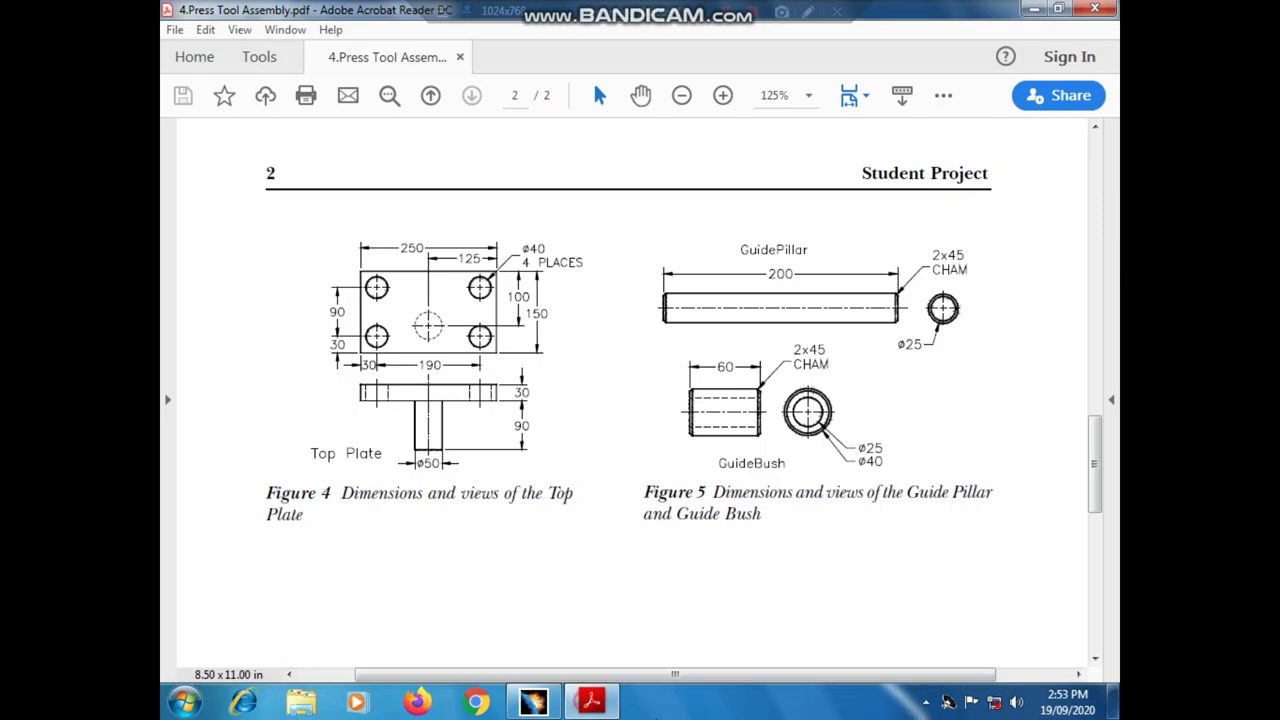
scroll(560, 490, up, 10)
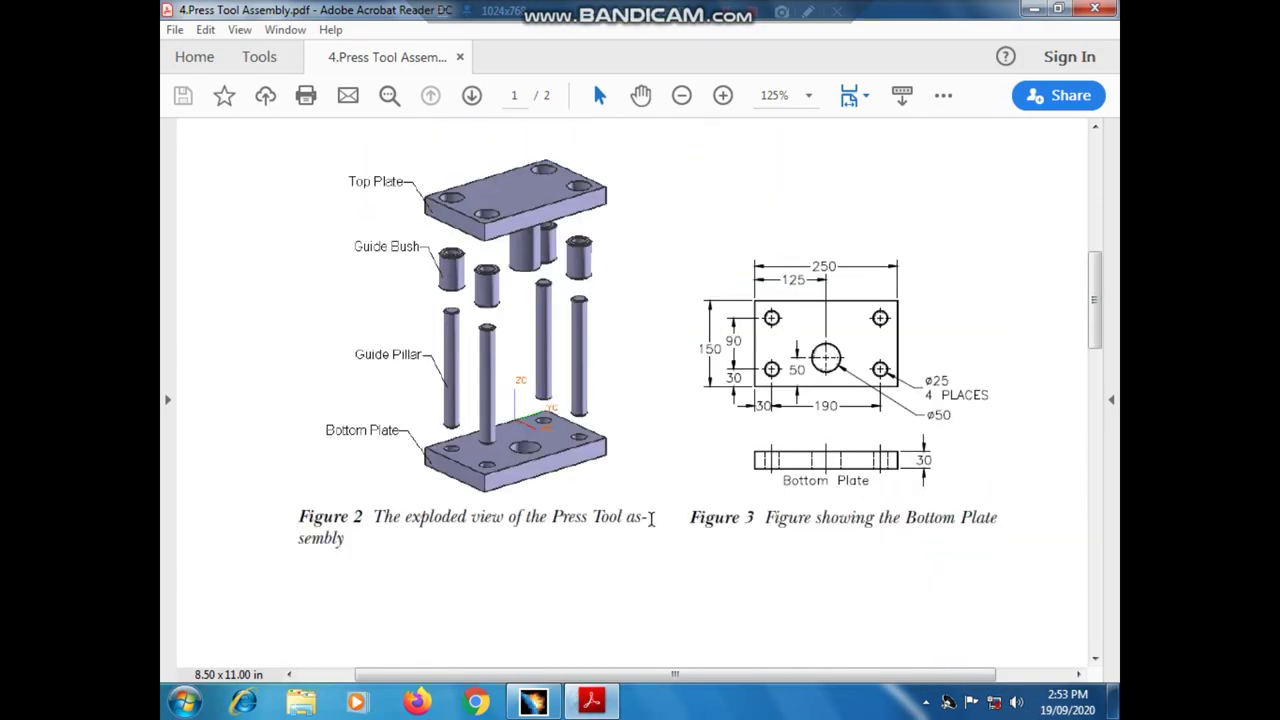
ctrl+scroll(904, 460, up, 1)
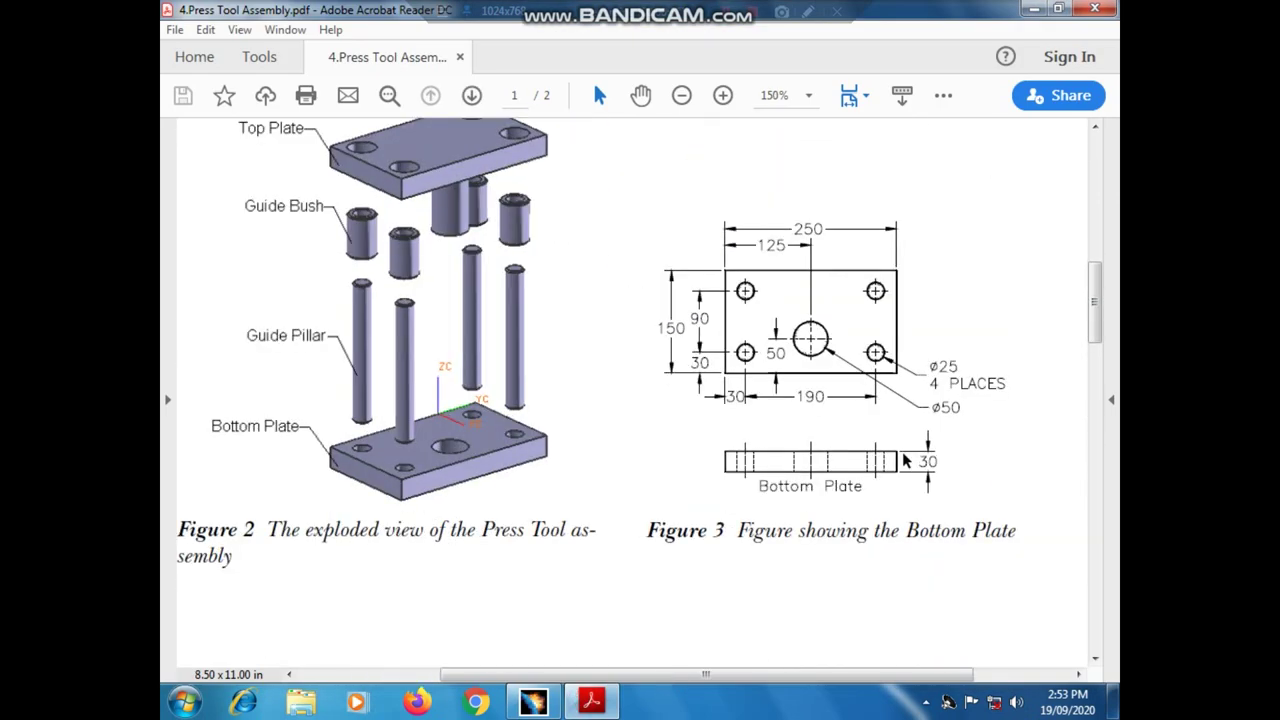
ctrl+scroll(904, 460, up, 1)
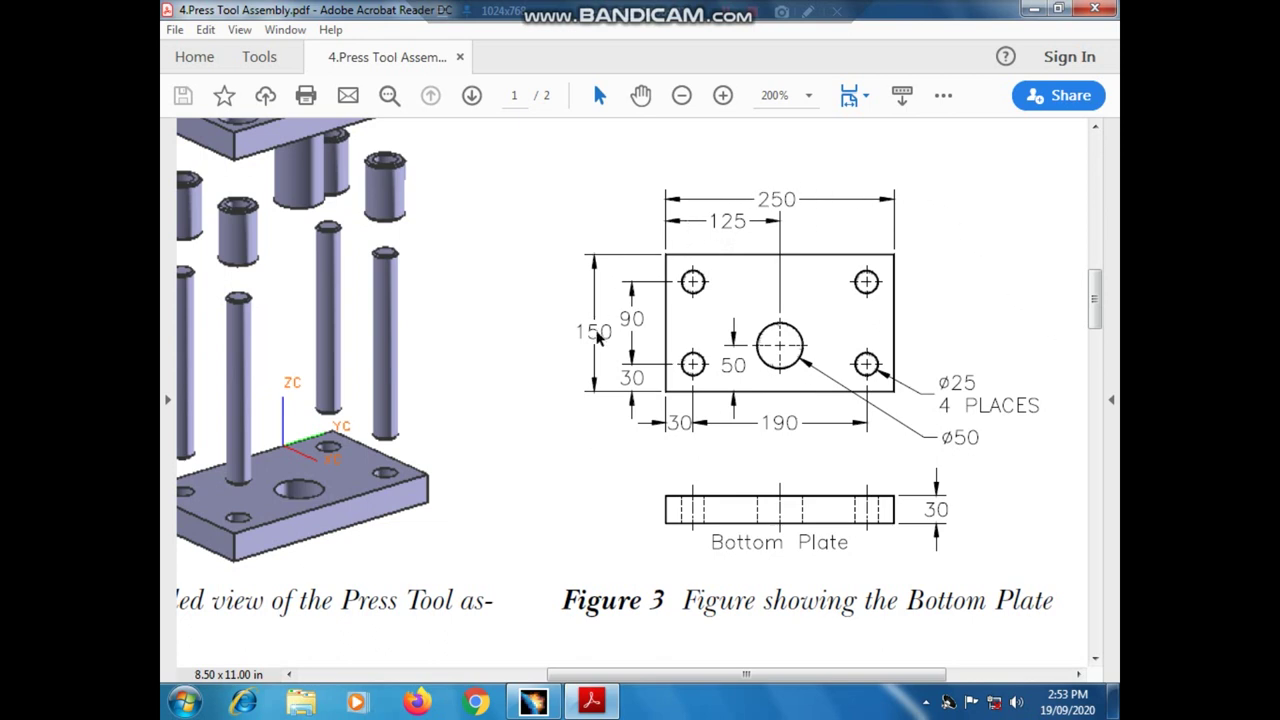
- Back in CATIA V5, start a sketch on the xy plane and draw a centered rectangle about 200 by 80 mm at the origin
click(533, 702)
click(235, 99)
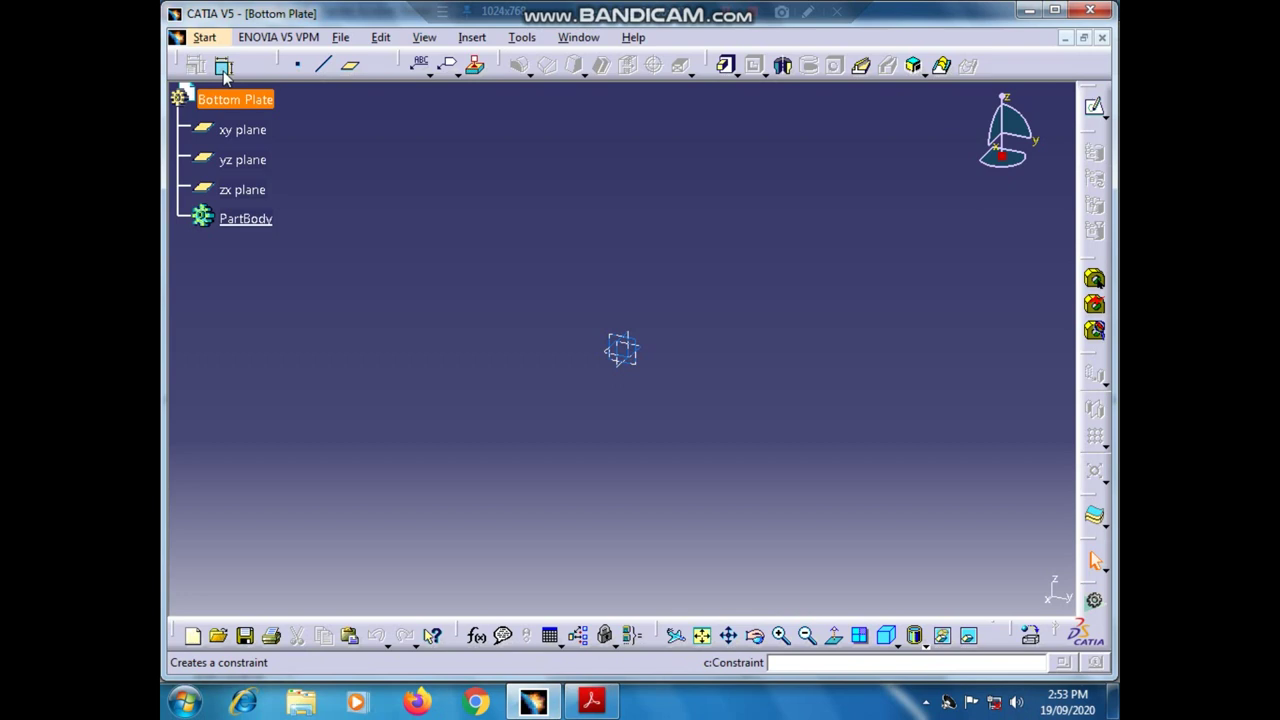
click(240, 130)
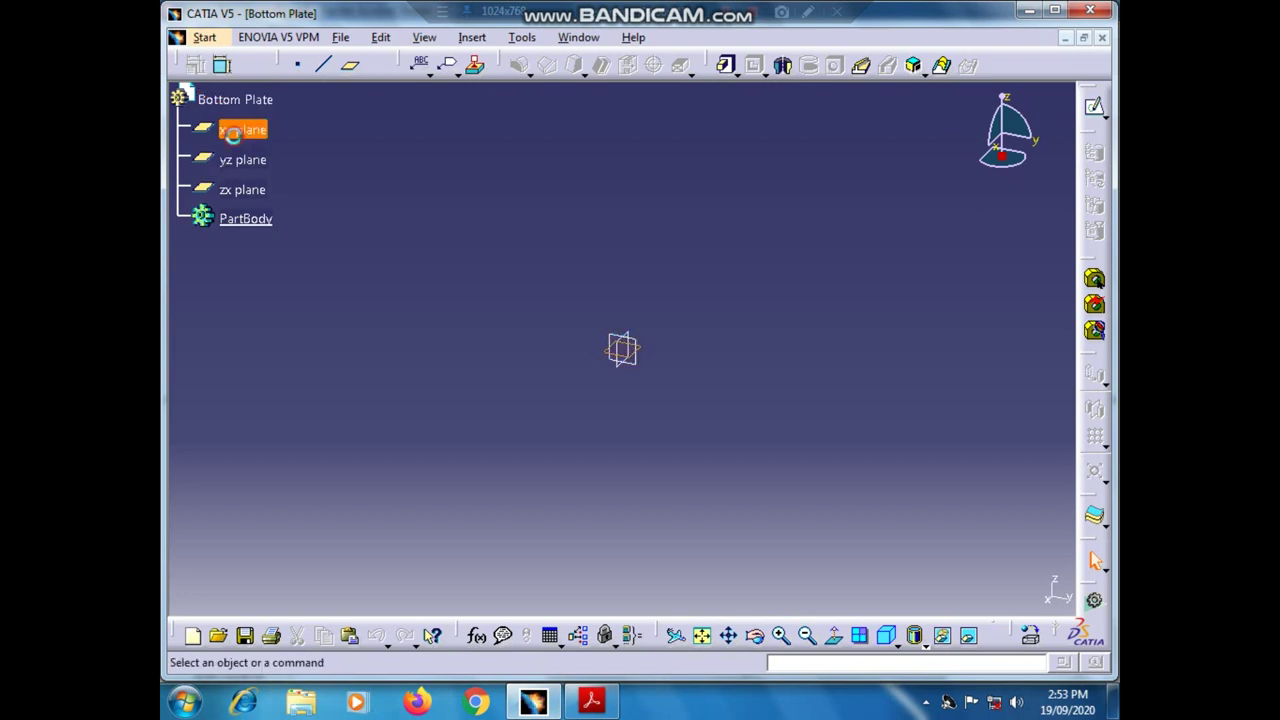
click(1094, 106)
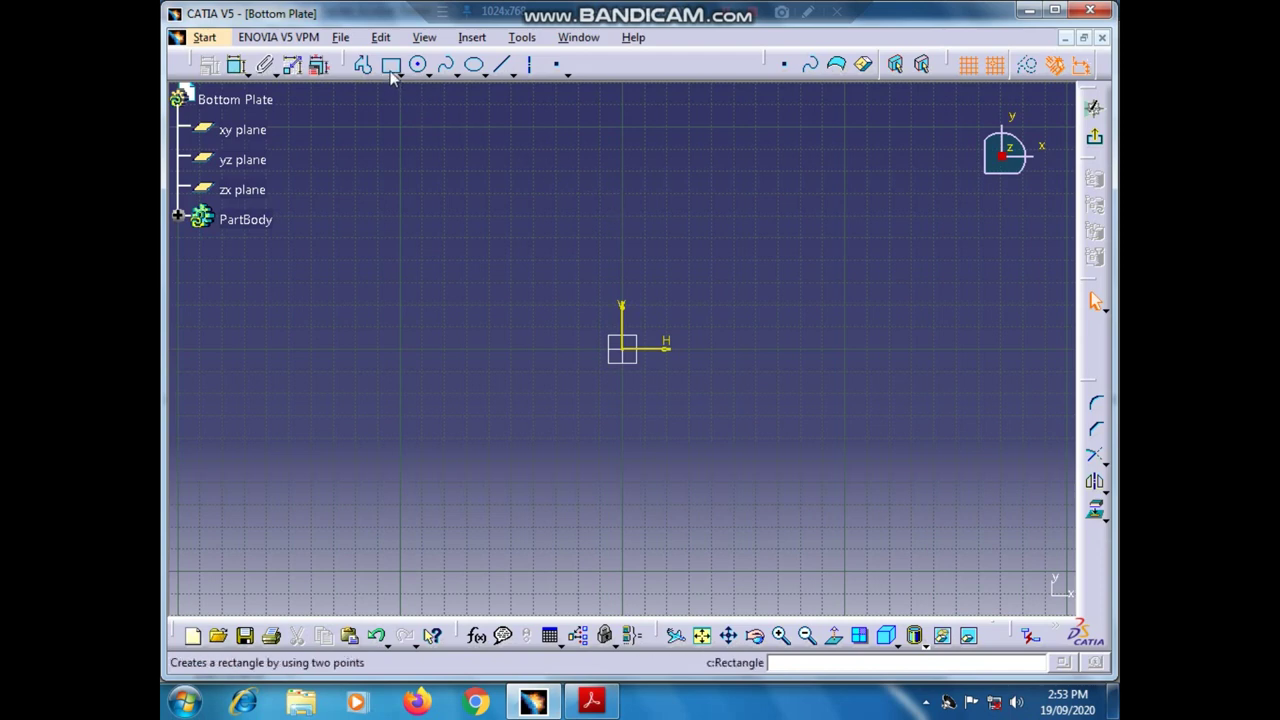
click(398, 73)
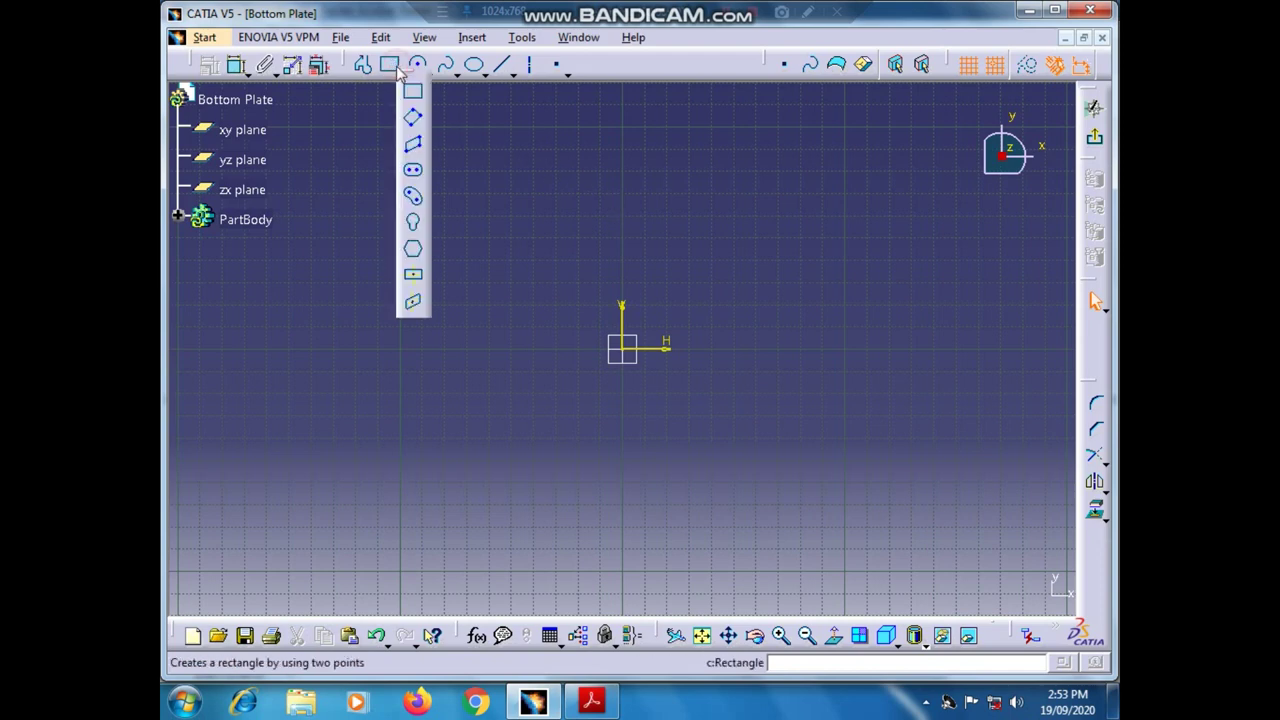
click(415, 274)
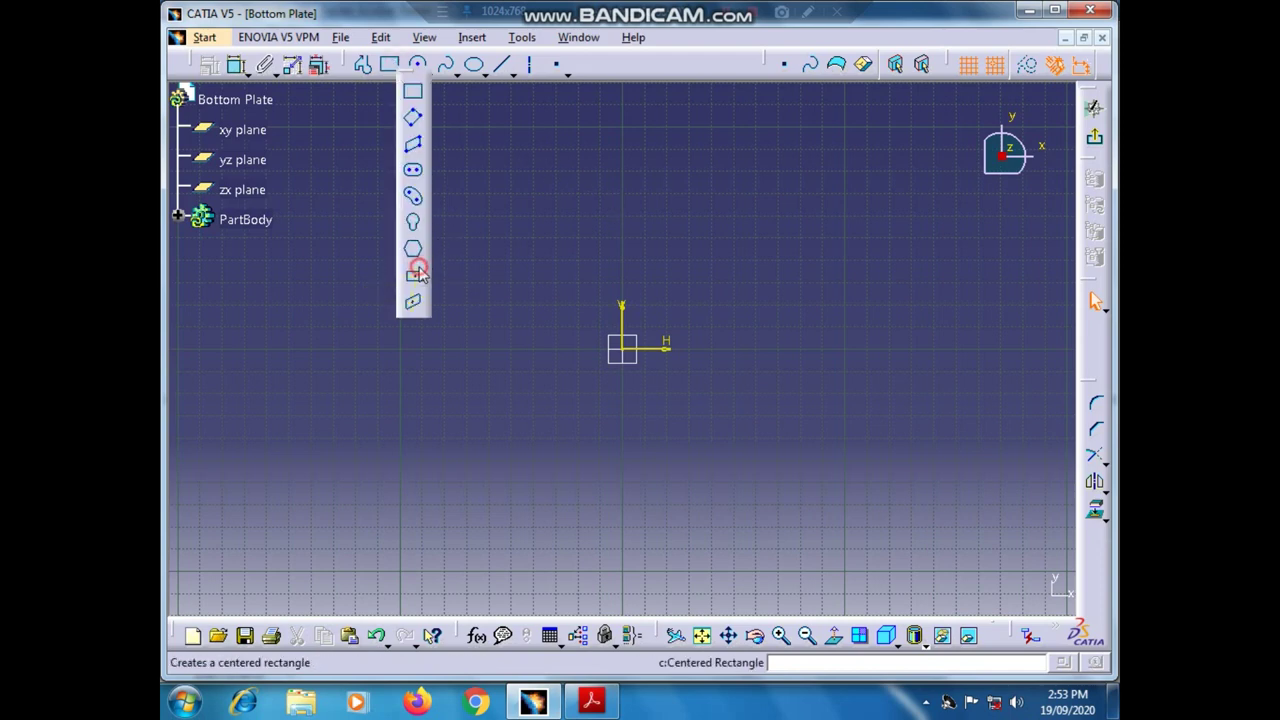
click(628, 345)
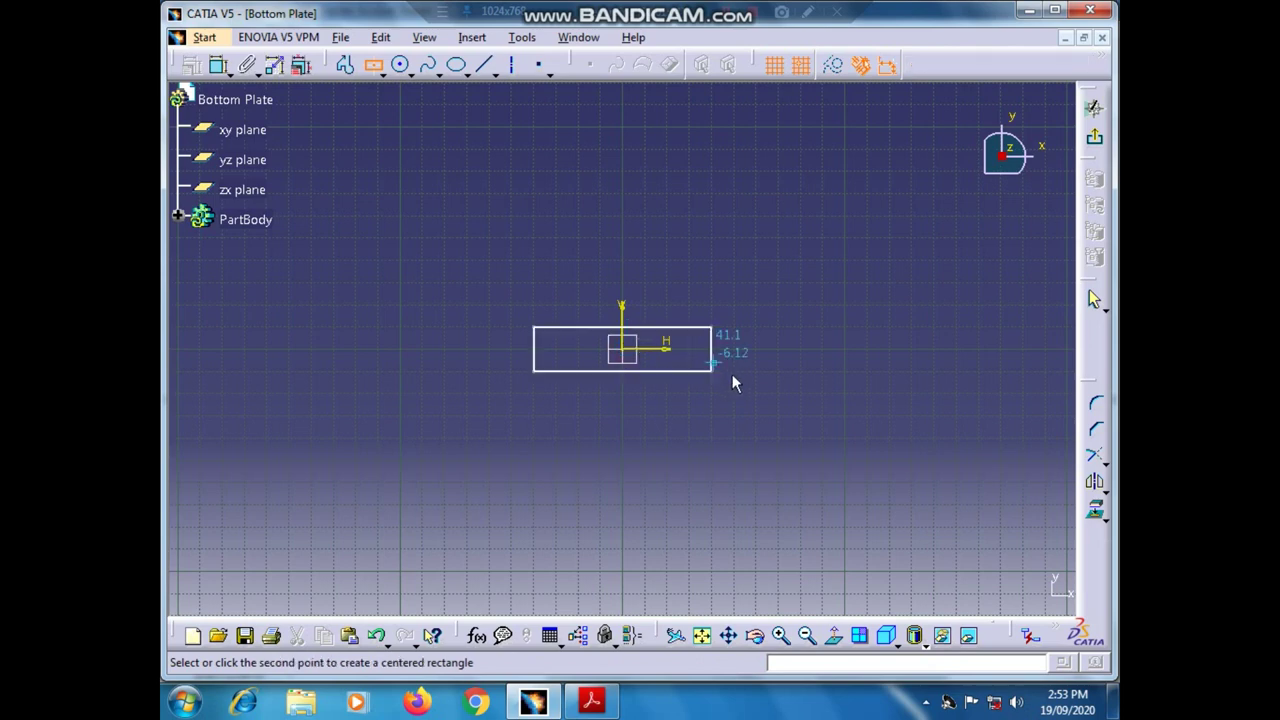
click(845, 437)
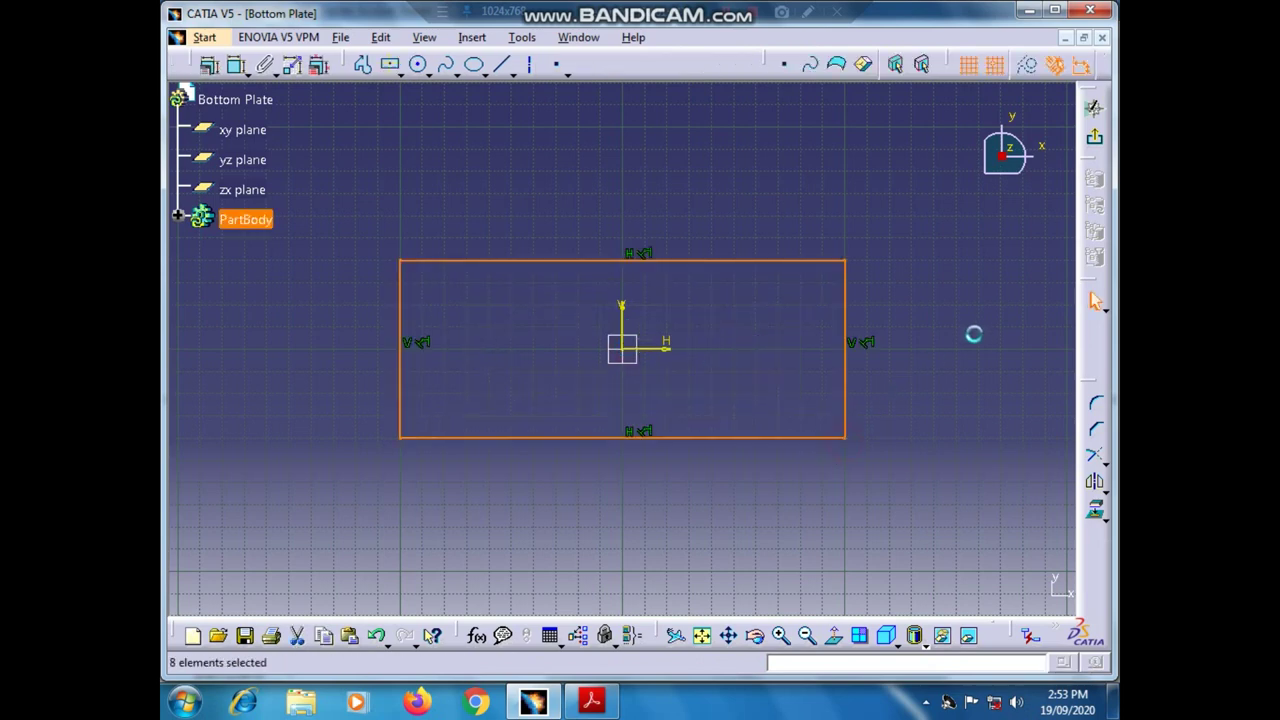
- Dimension the rectangle's upper horizontal edge and set its length to 250 mm, checking the value against the PDF drawing
click(743, 261)
click(237, 64)
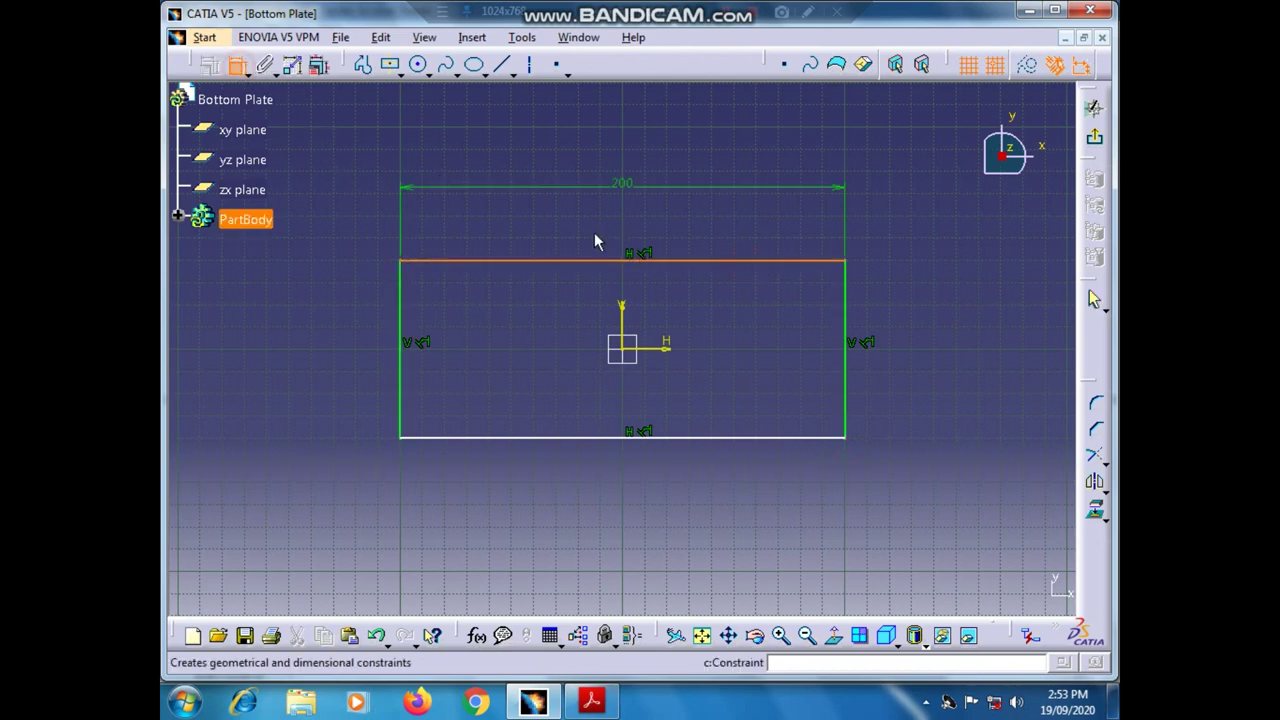
click(668, 210)
double_click(668, 208)
text(250)
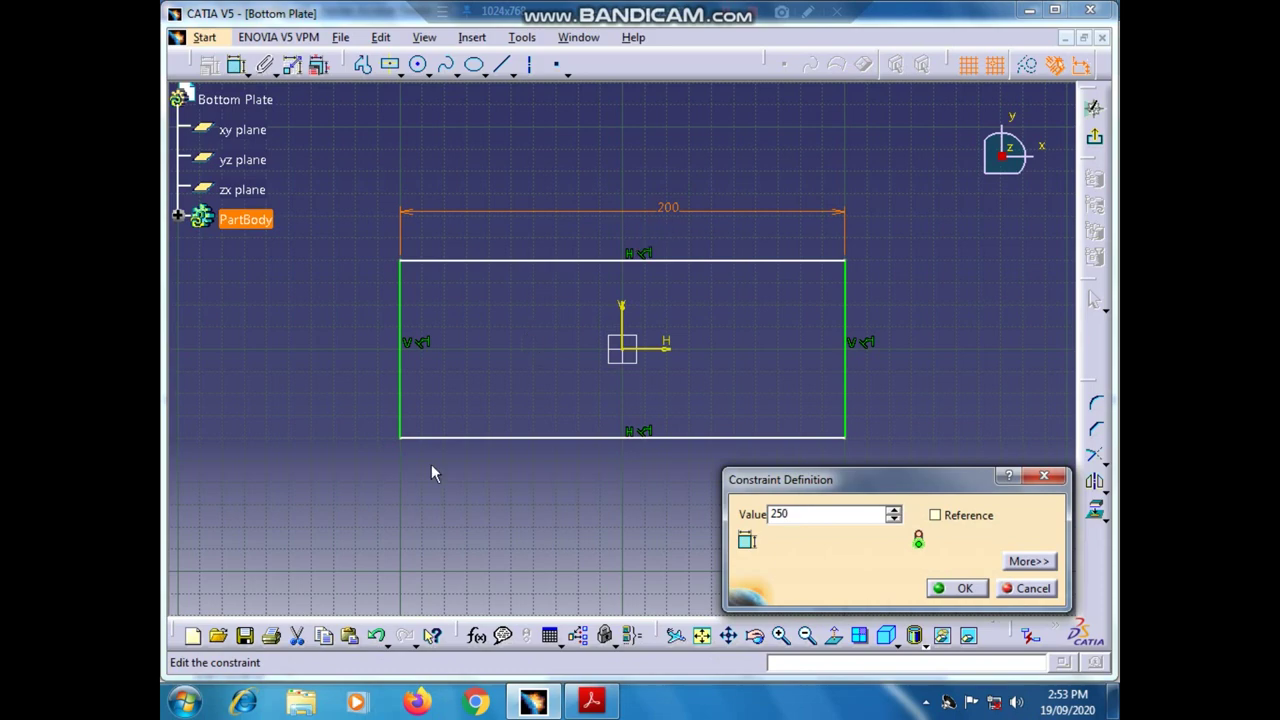
click(591, 701)
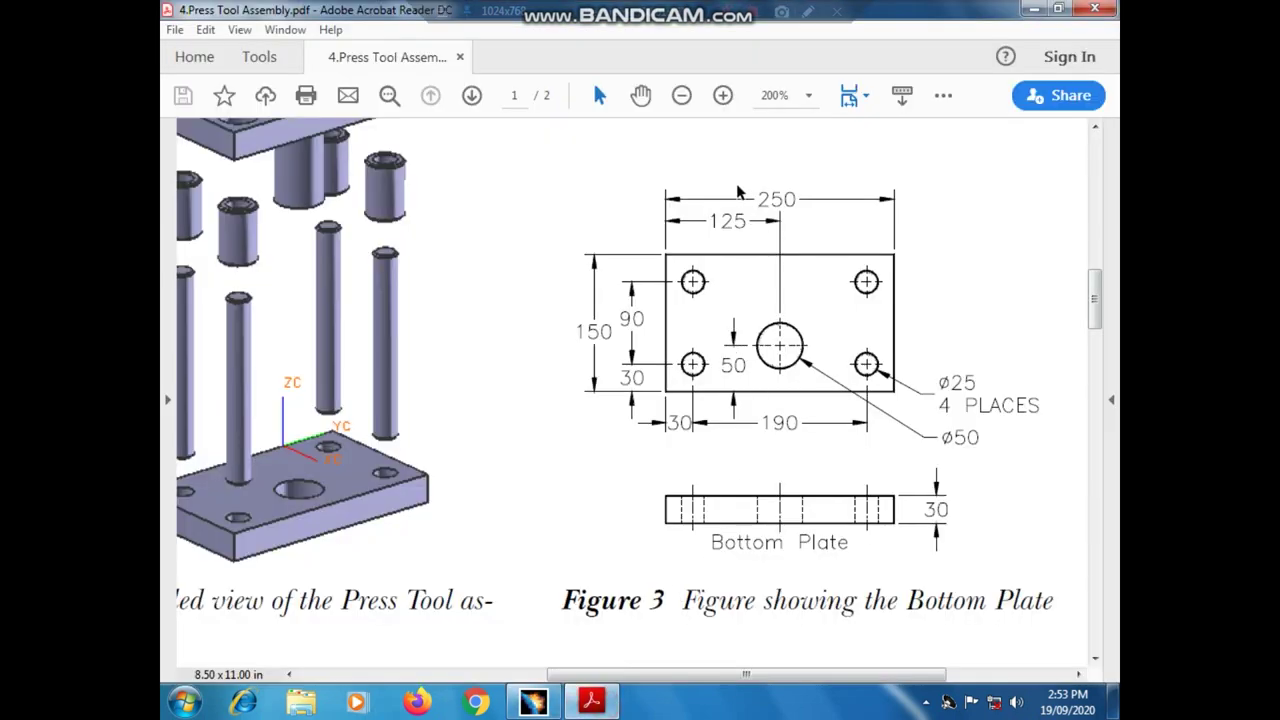
click(533, 701)
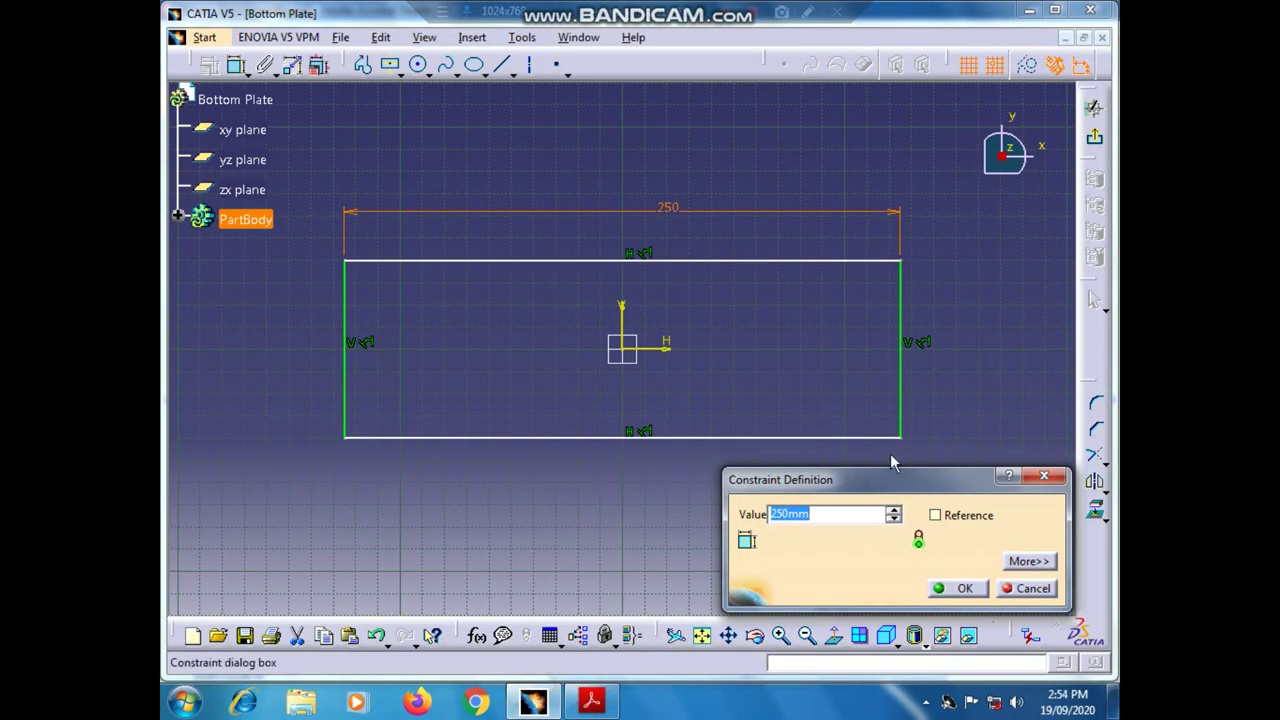
click(962, 588)
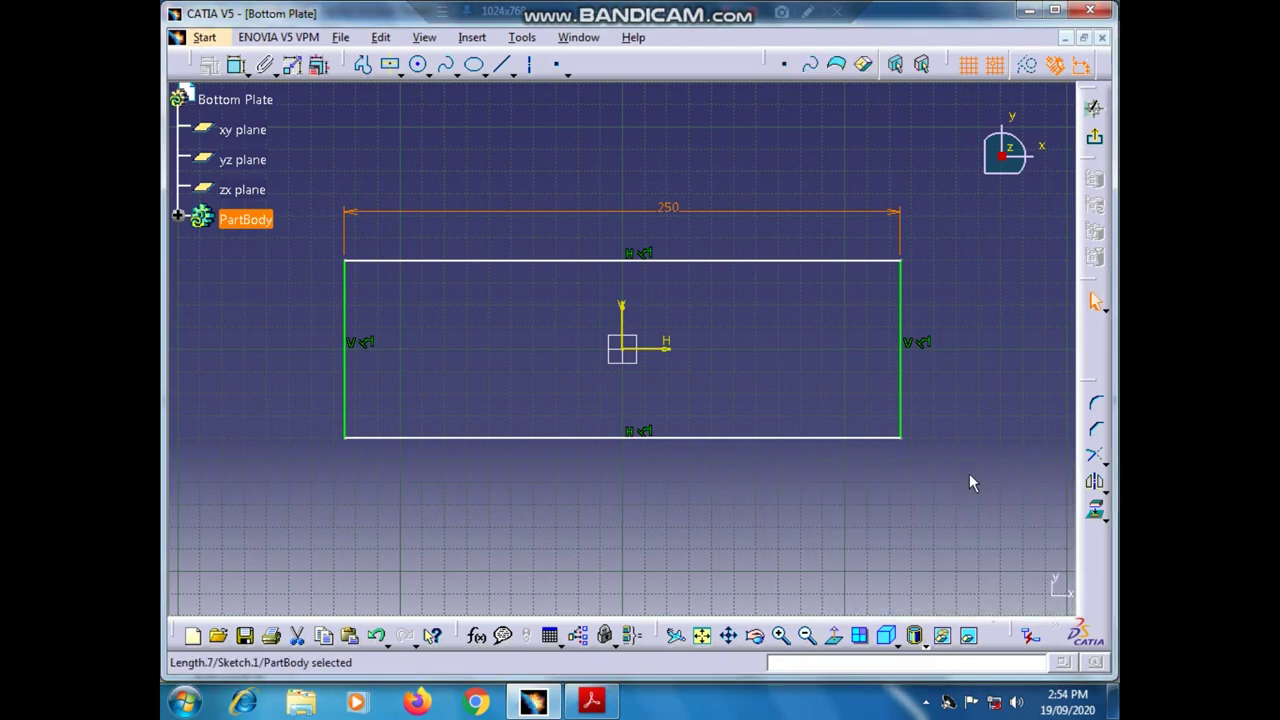
click(970, 483)
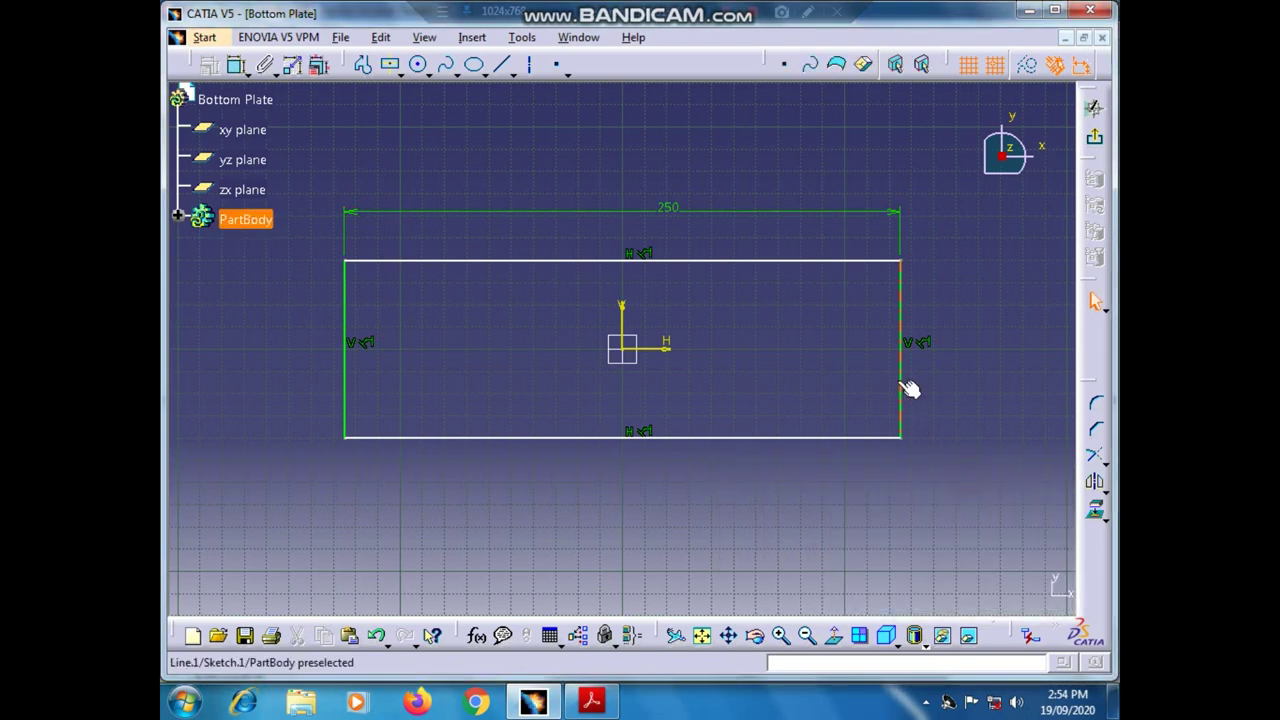
- Dimension the rectangle's right vertical edge and set its height to 150 mm, as given in the PDF drawing
click(904, 388)
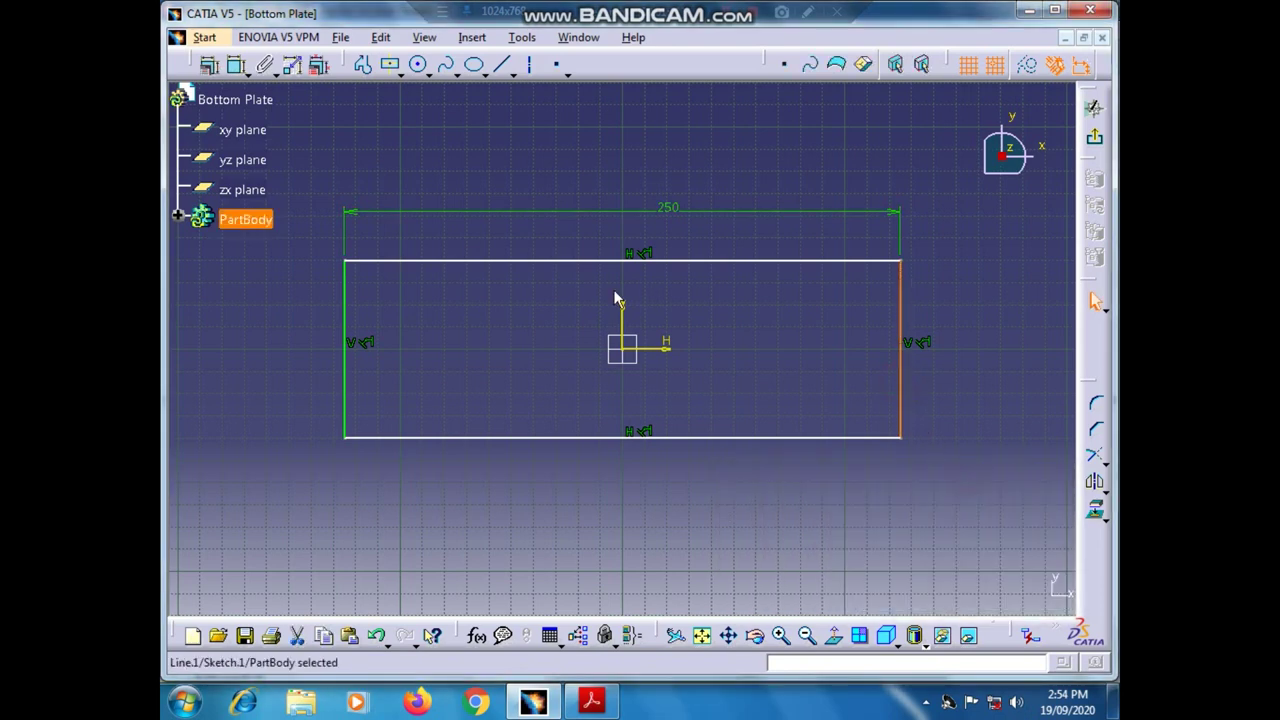
click(236, 64)
click(974, 378)
double_click(970, 372)
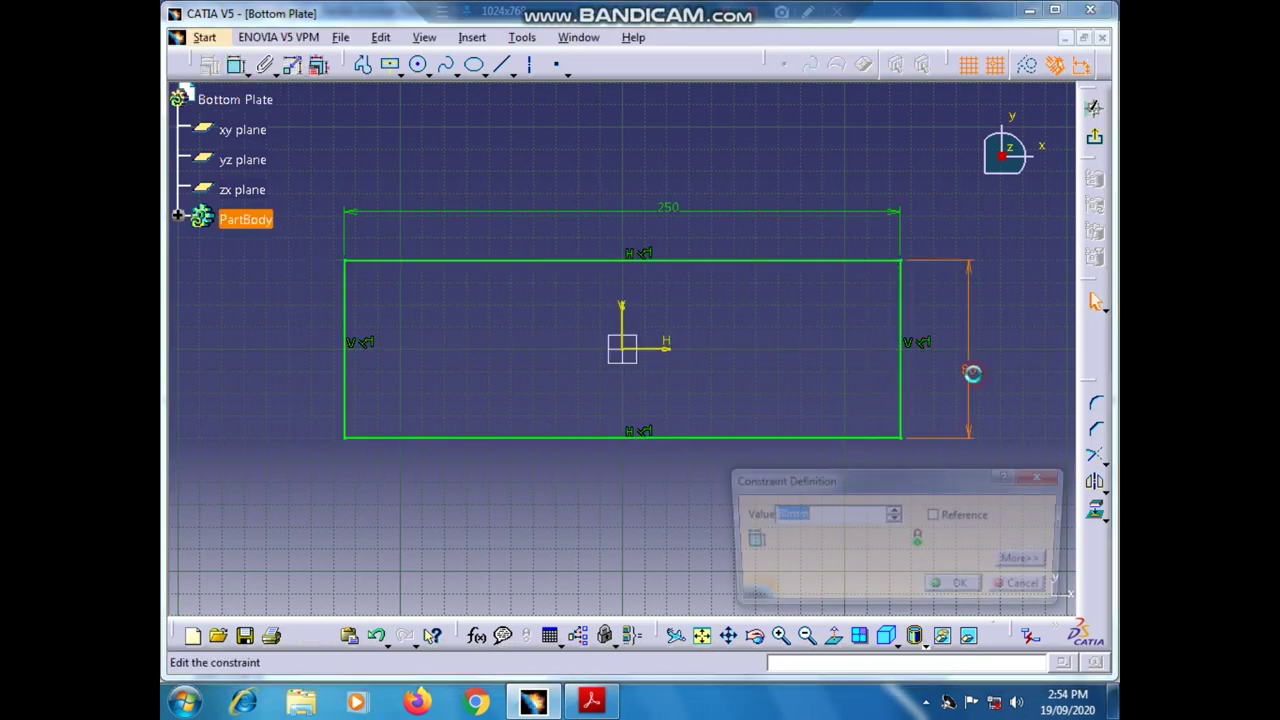
click(591, 701)
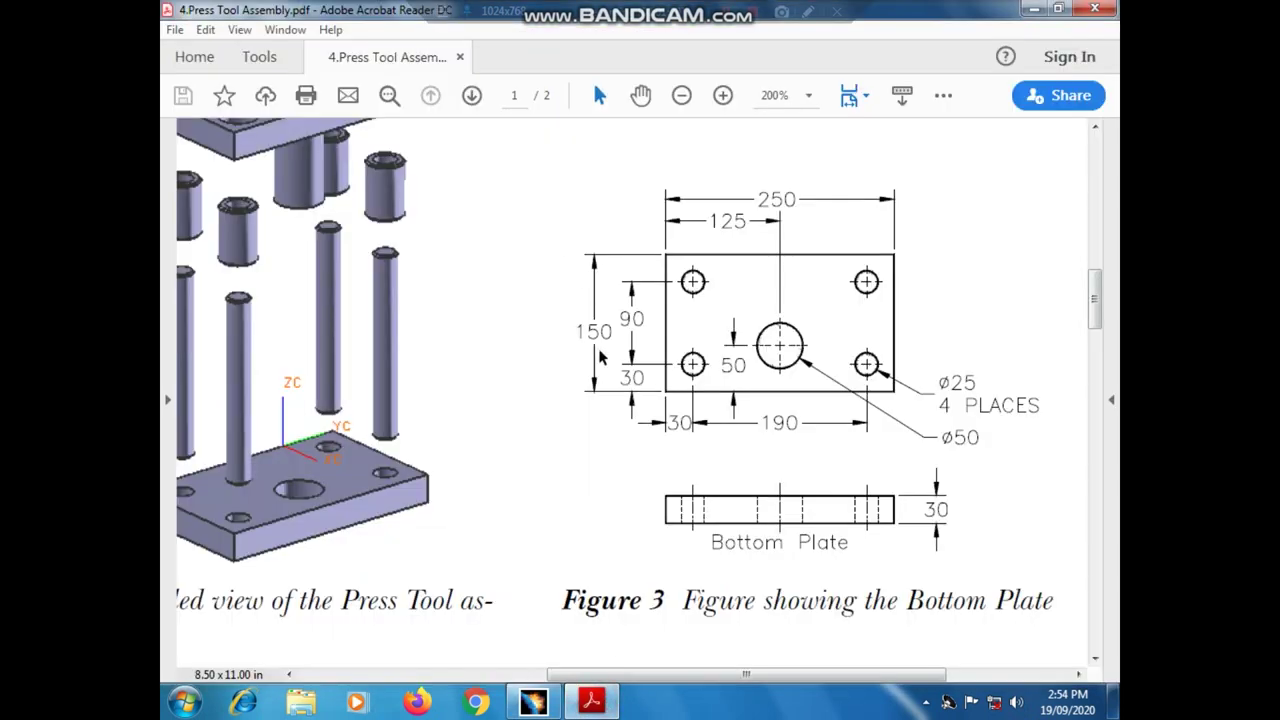
click(533, 701)
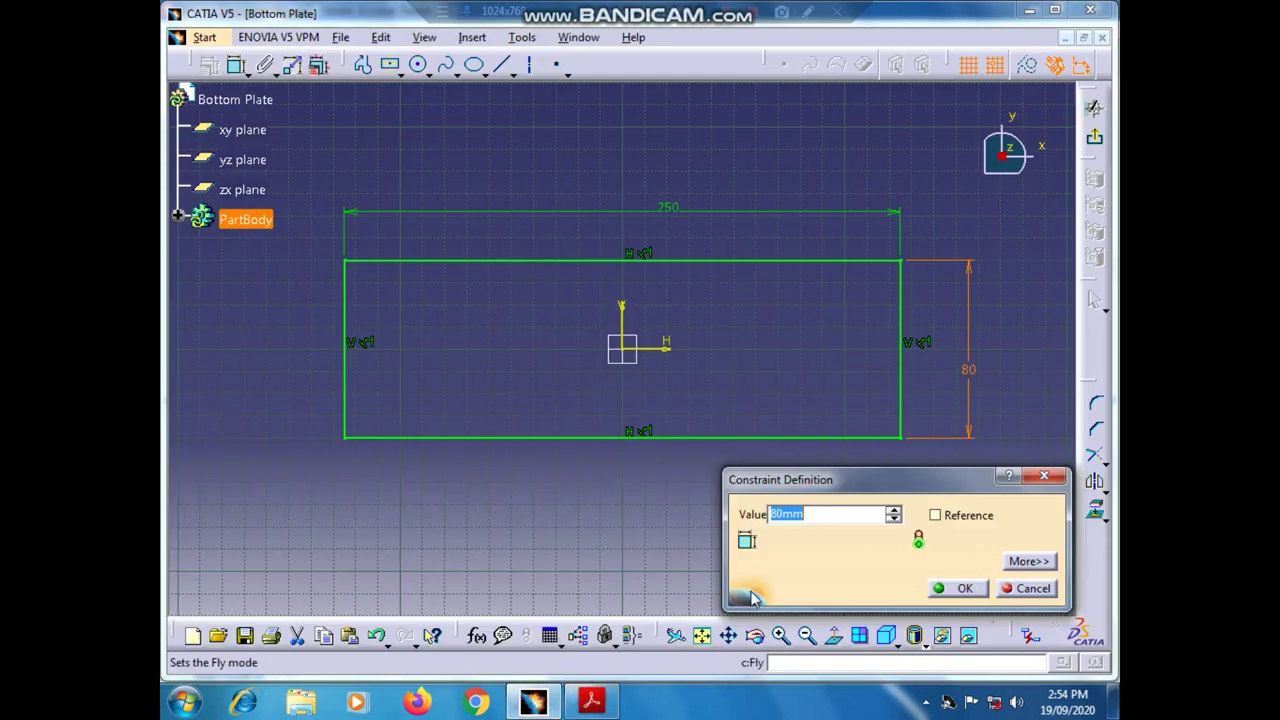
text(150)
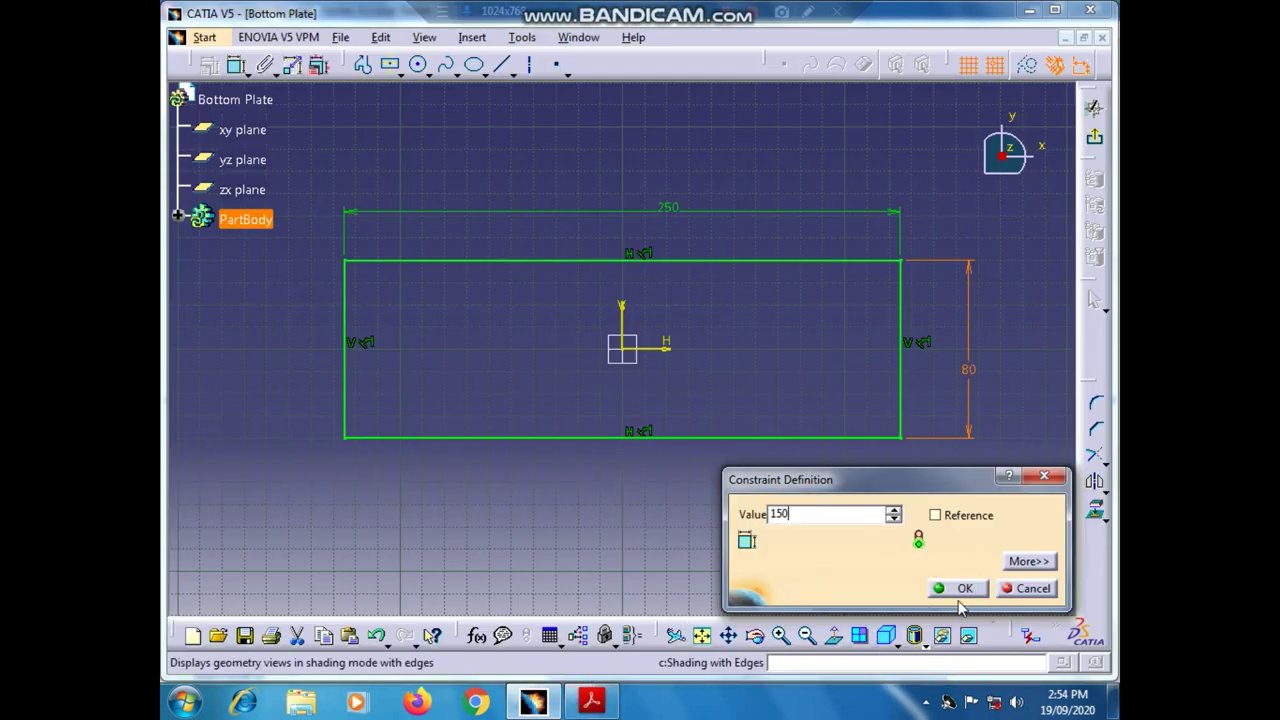
click(957, 588)
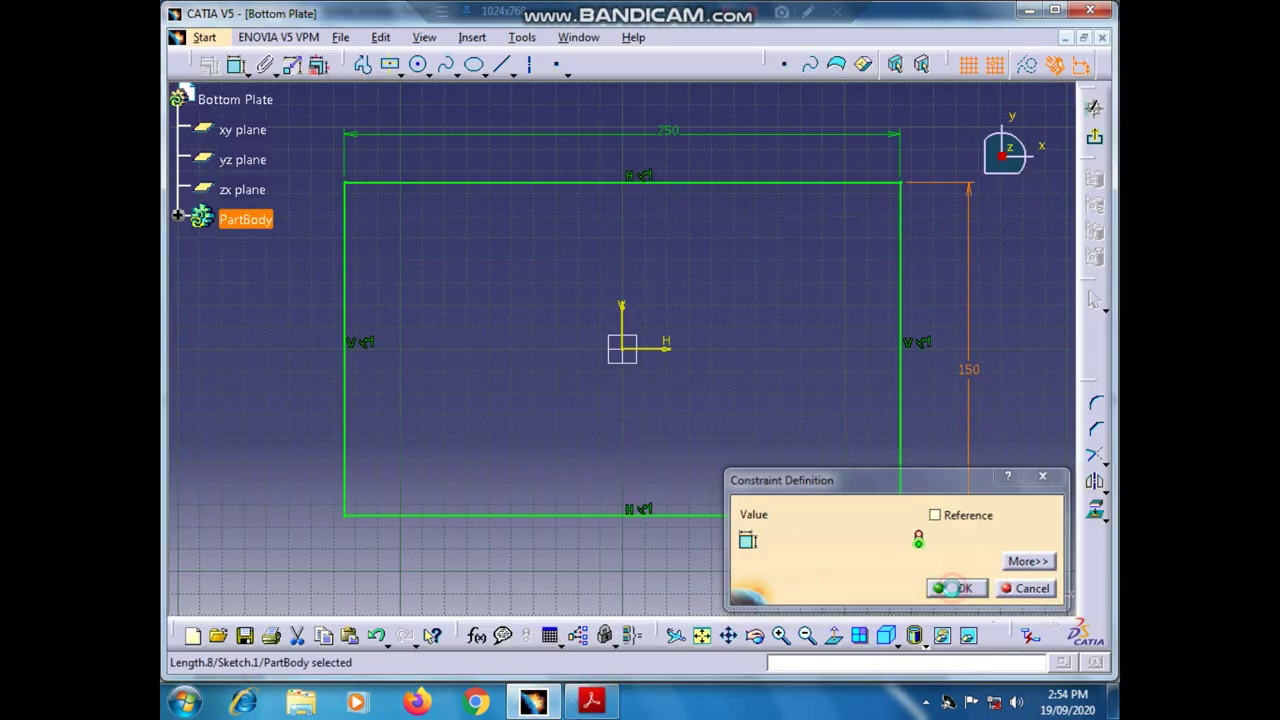
click(1022, 424)
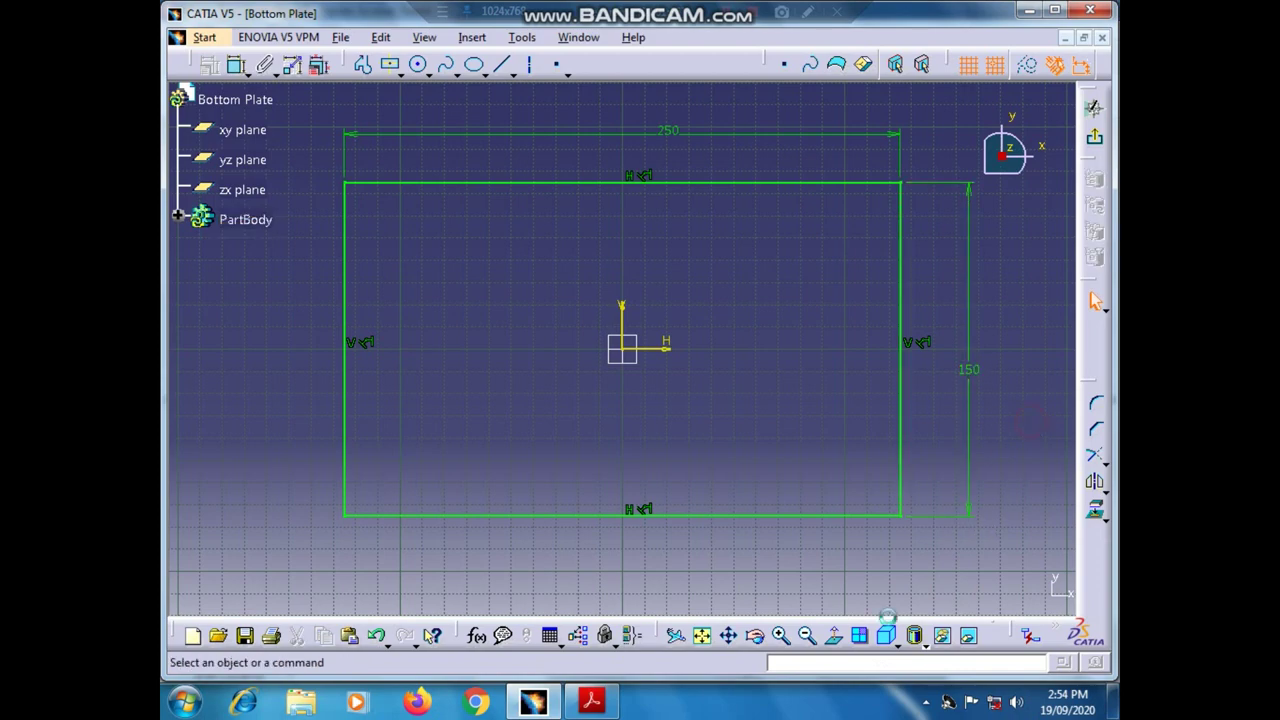
- Consult the Bottom Plate drawing in the PDF for the hole sizes and positions, and return to the CATIA sketch
click(810, 638)
click(809, 637)
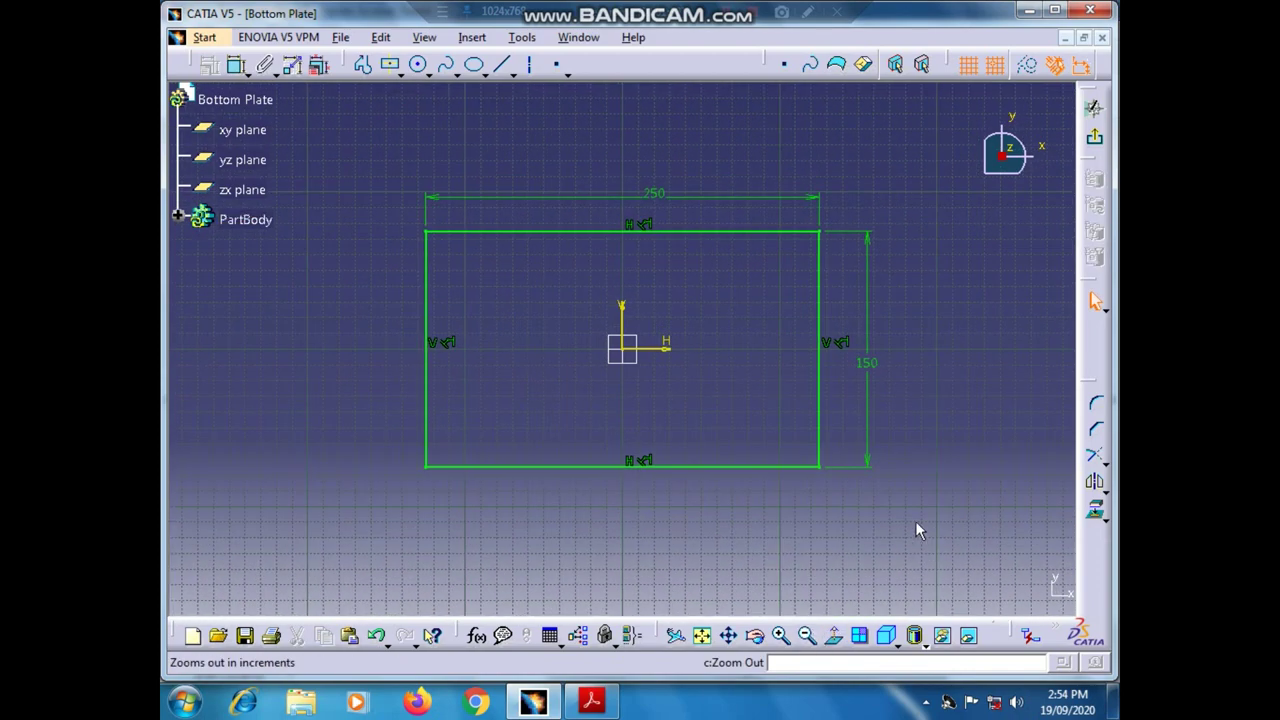
click(600, 700)
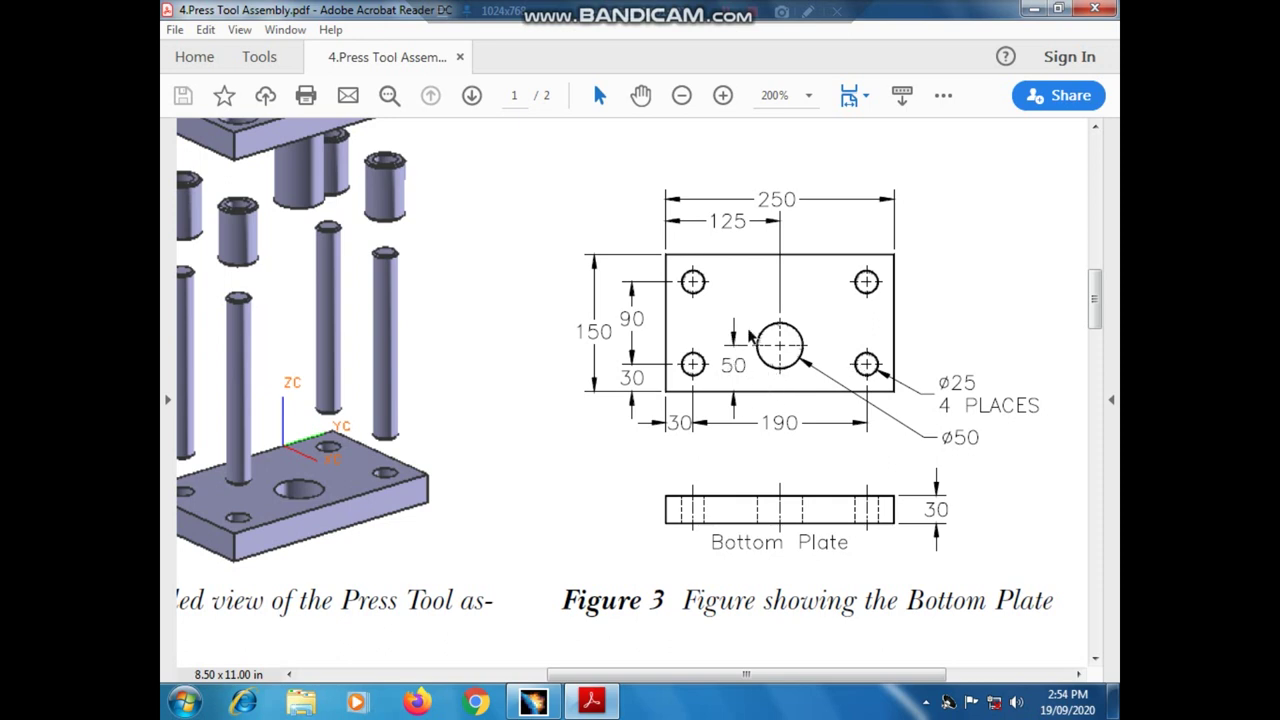
click(533, 702)
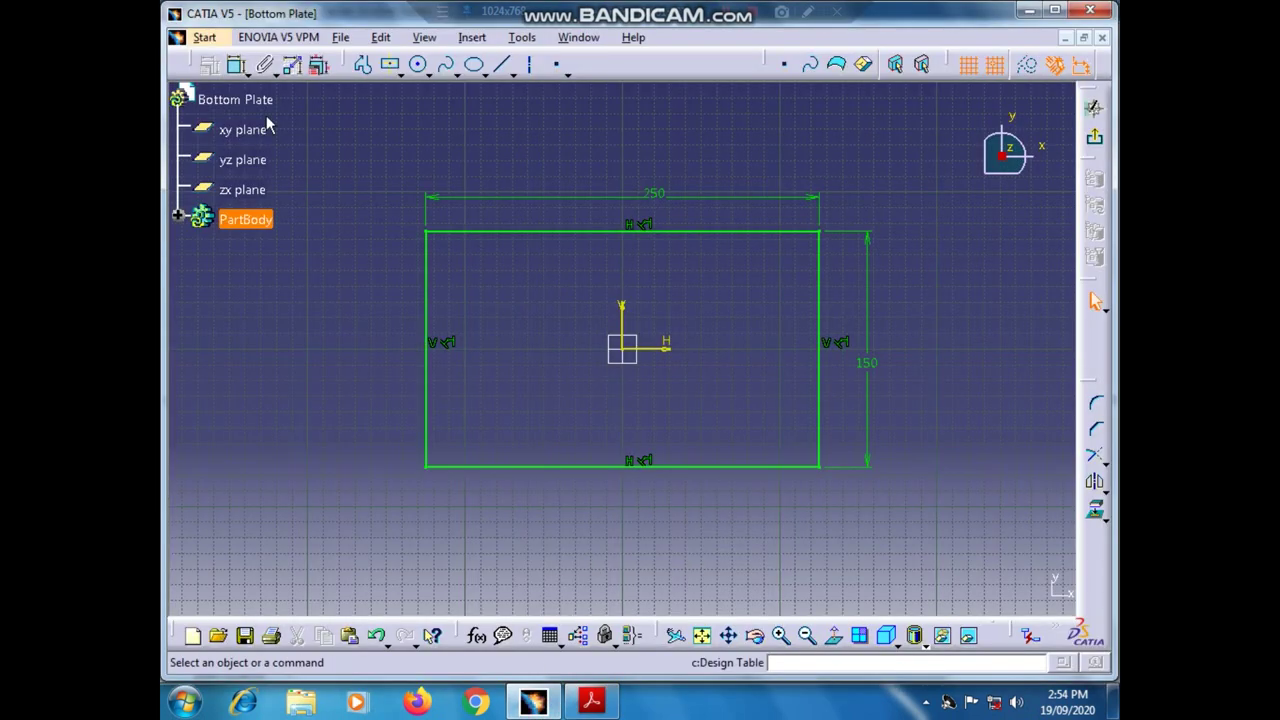
- Sketch a circle about 40 mm in diameter on the vertical axis, centred 40 mm below the origin inside the rectangle
click(418, 64)
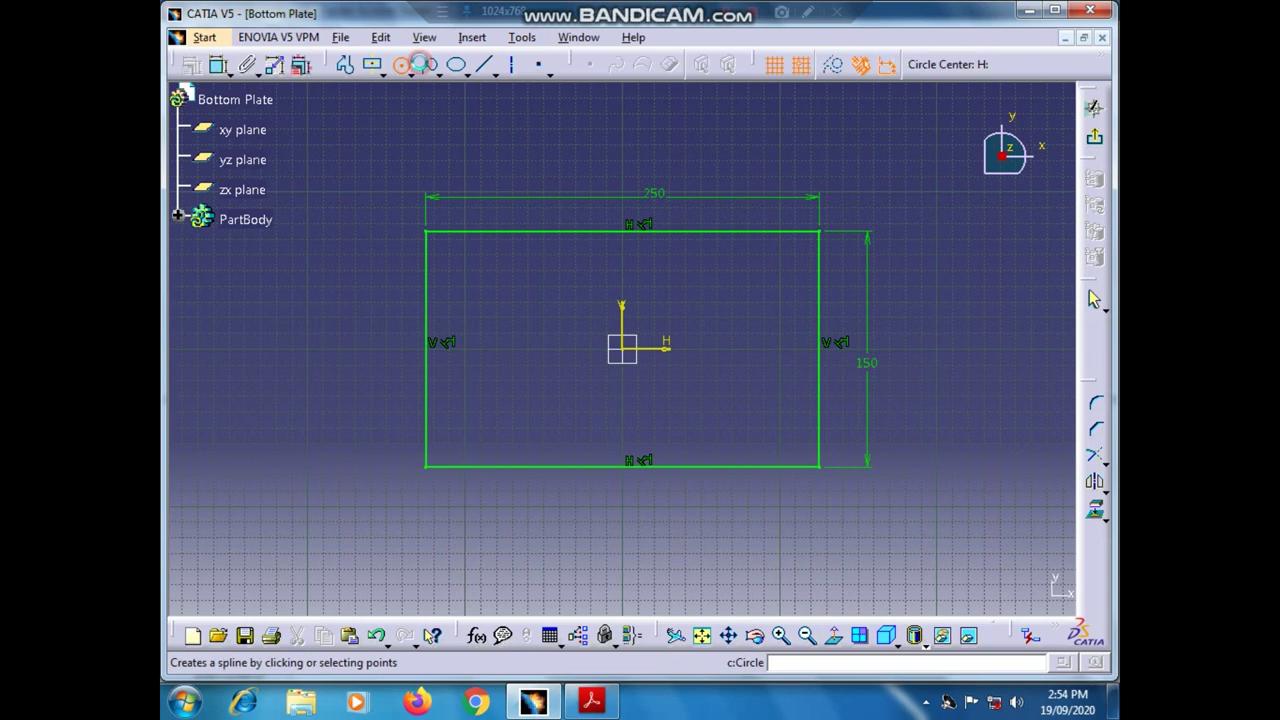
click(631, 410)
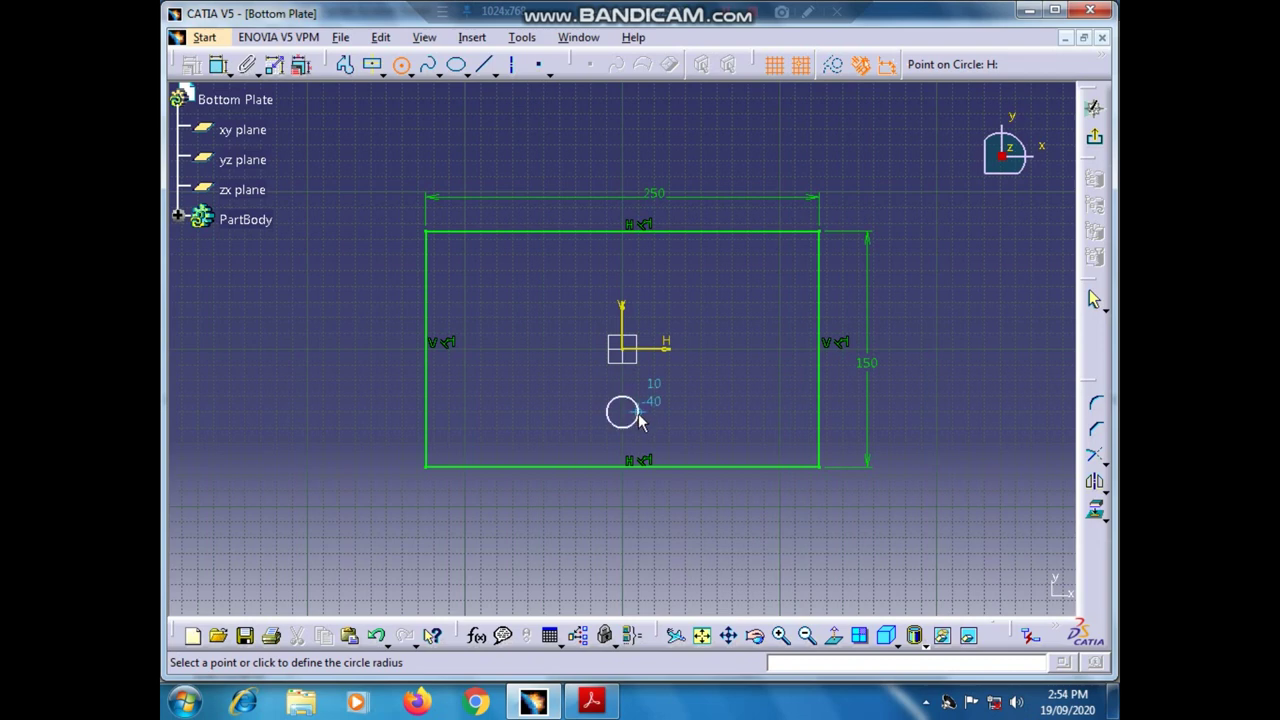
click(645, 390)
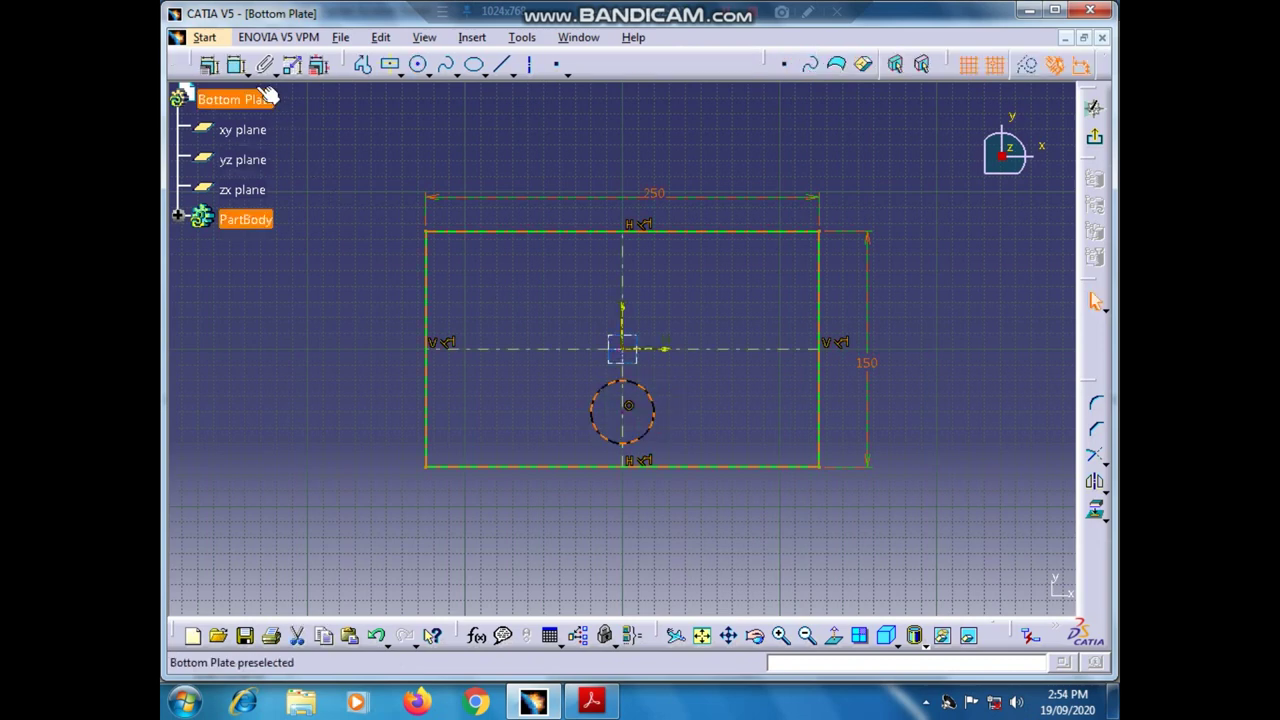
- Dimension the circle on the vertical axis and set its diameter to 50 mm
click(309, 325)
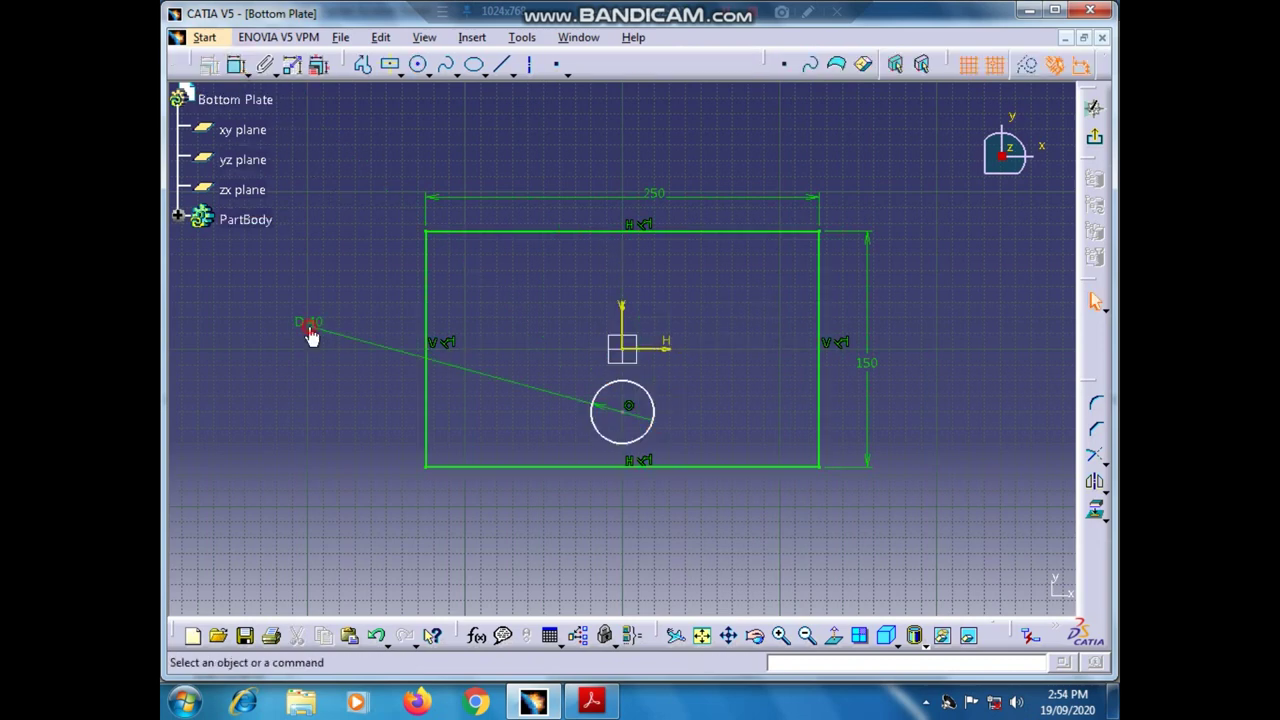
double_click(309, 325)
text(50)
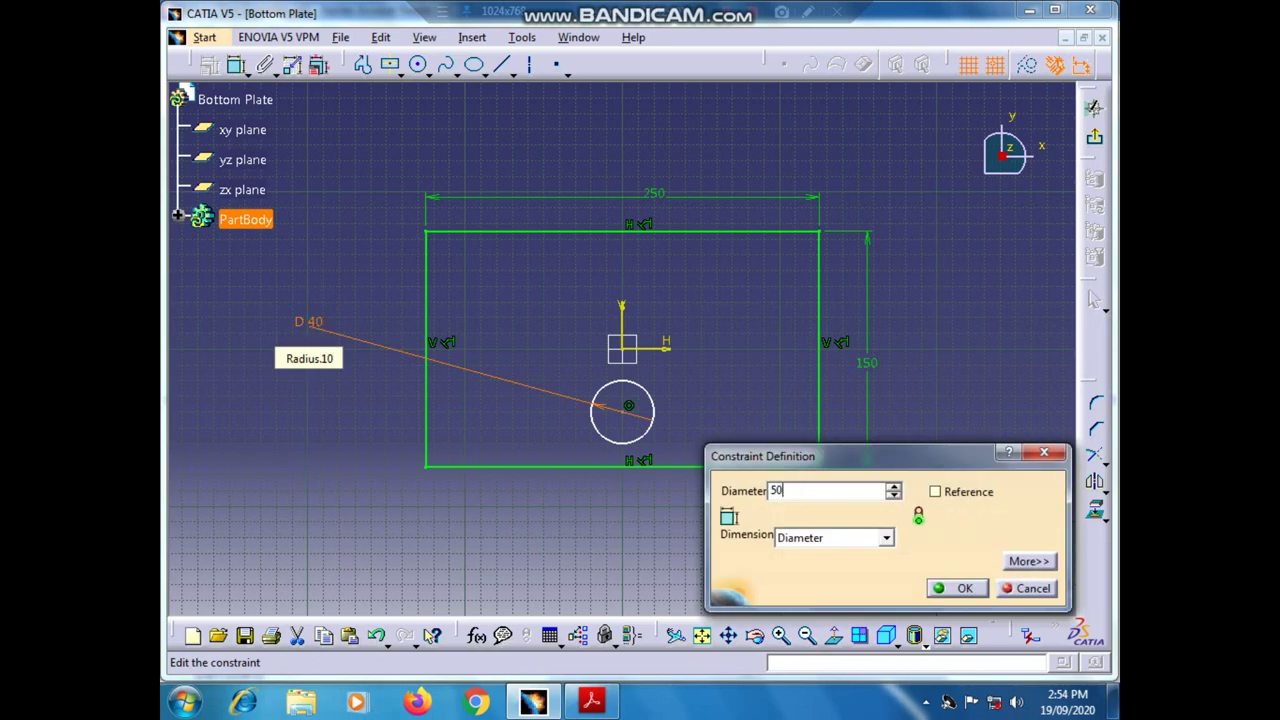
key(Return)
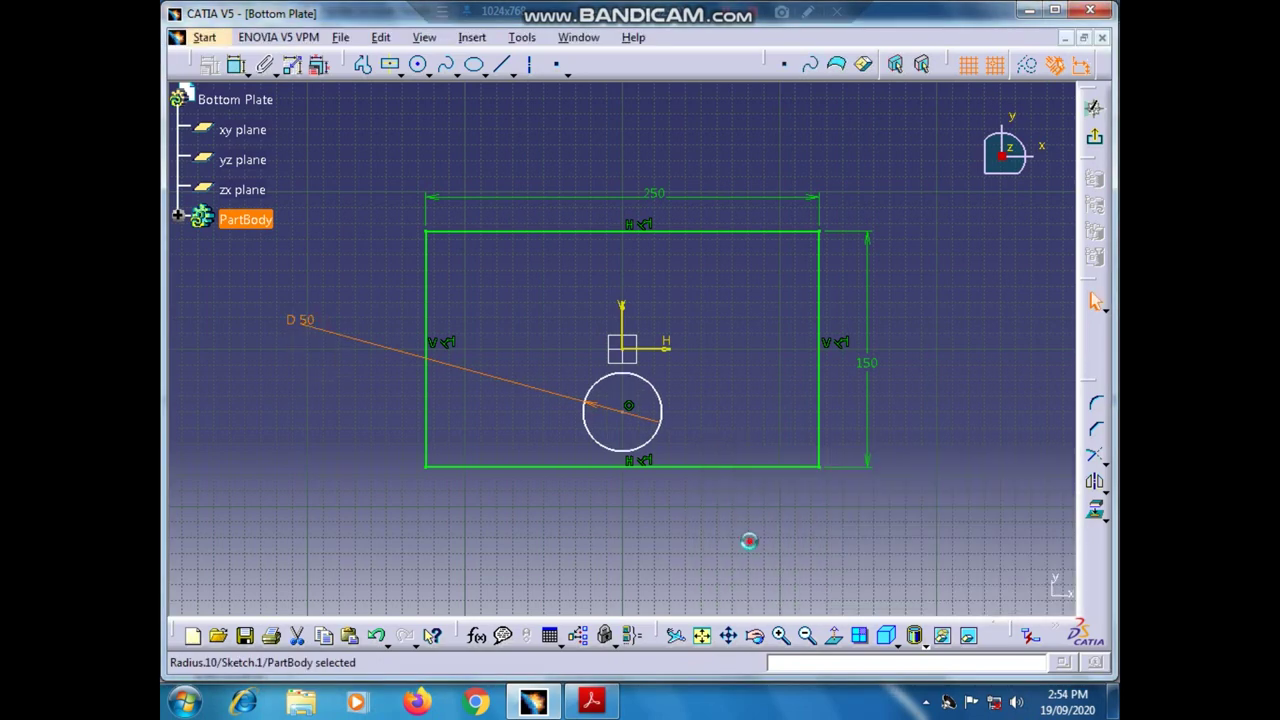
click(729, 498)
- Check the hole position in the PDF drawing, and in CATIA V5 constrain the 50 mm circle's centre 50 mm above the rectangle's lower edge
click(591, 702)
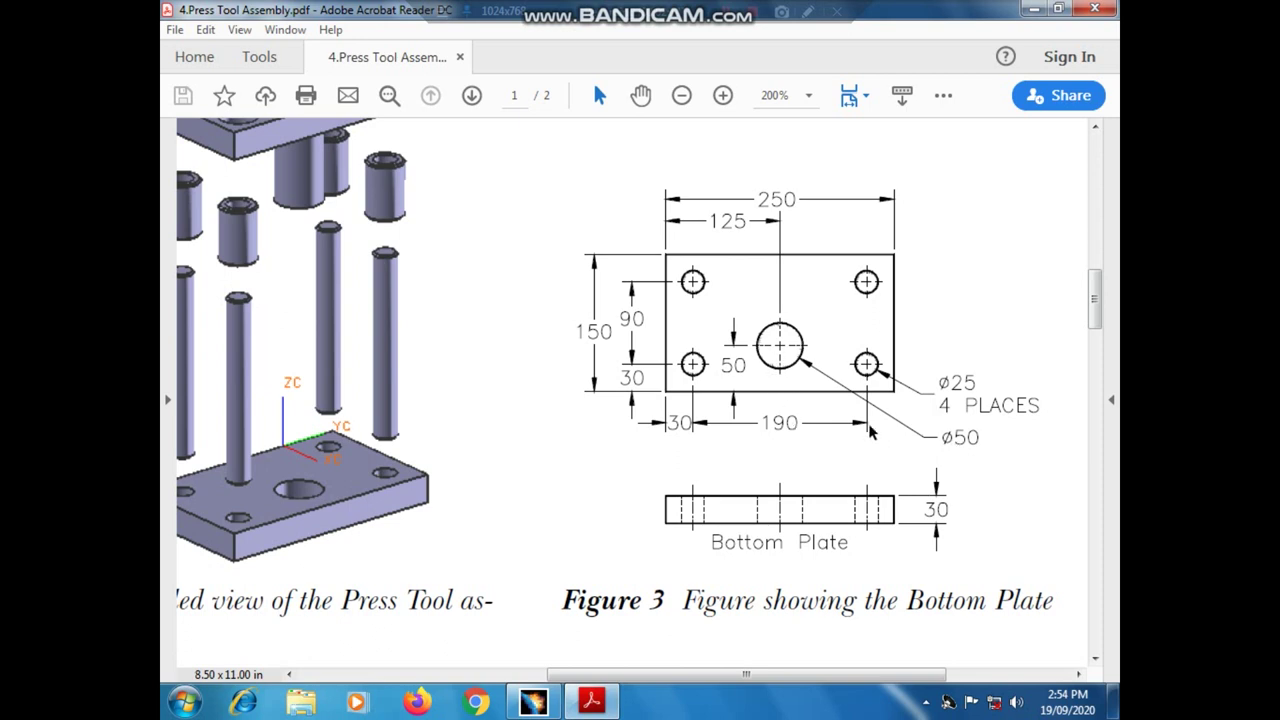
click(533, 702)
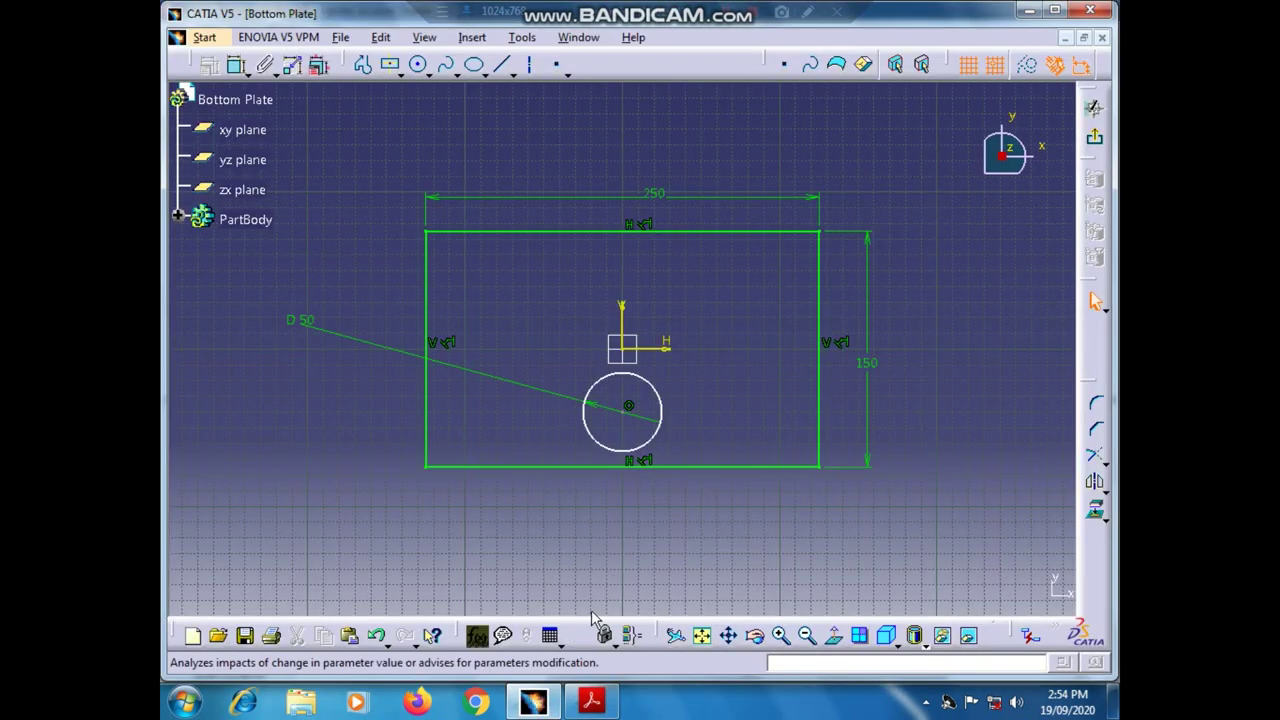
click(628, 406)
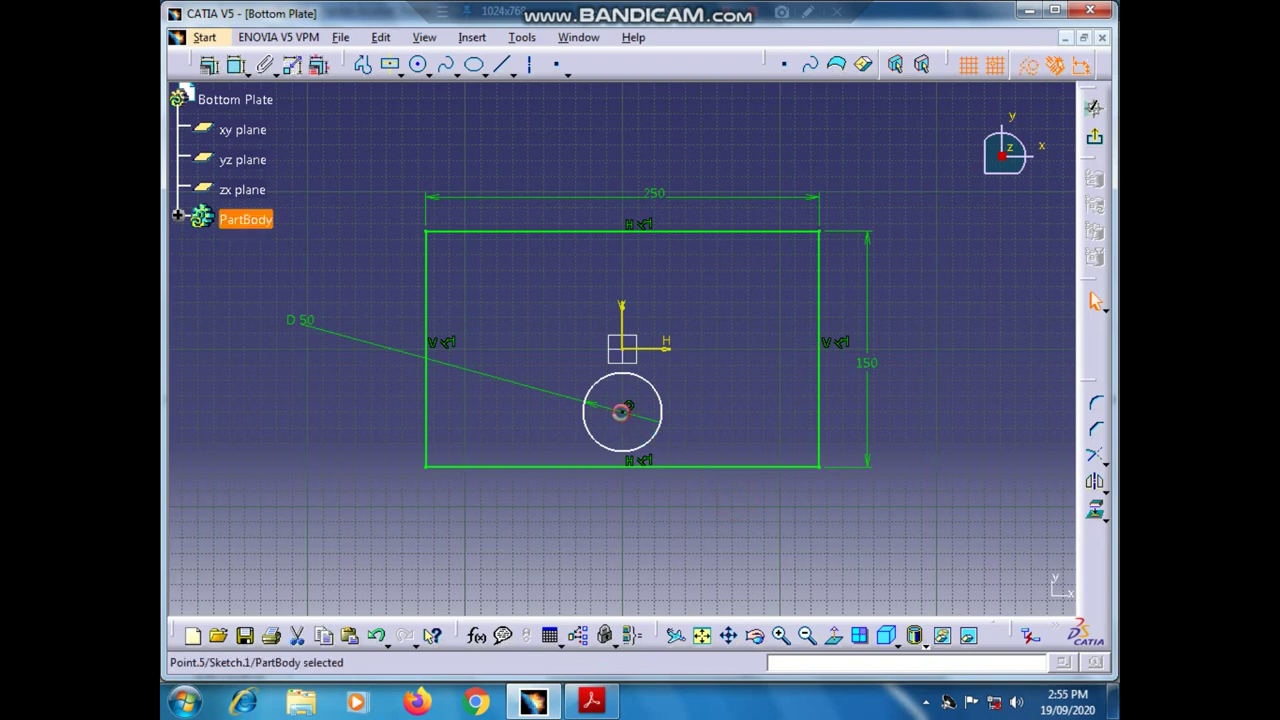
ctrl+click(615, 467)
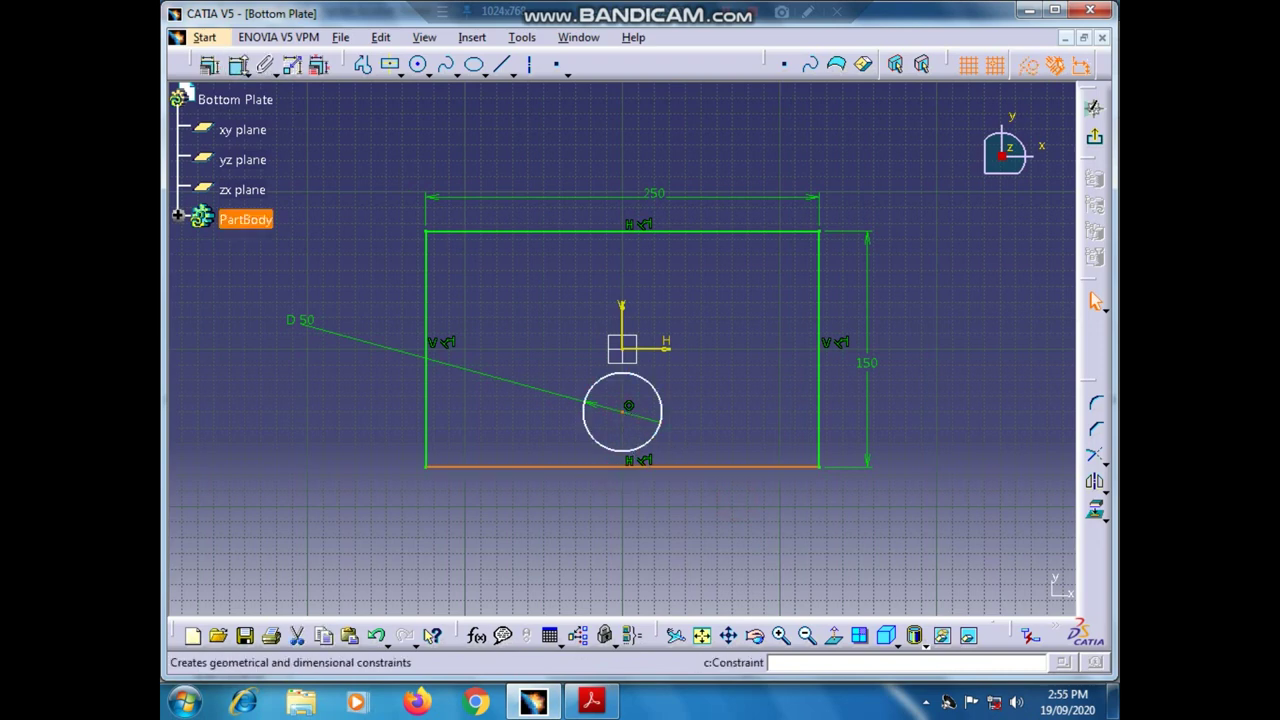
click(1095, 301)
click(535, 432)
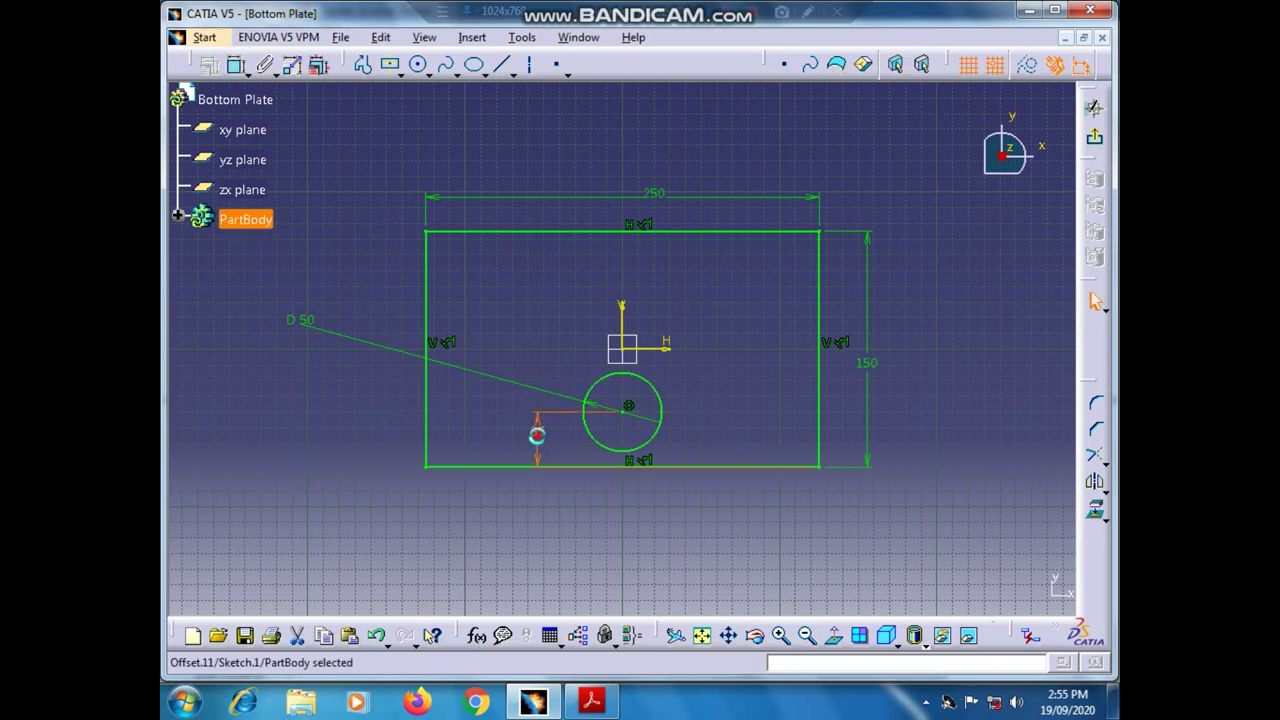
double_click(538, 440)
text(50)
key(Return)
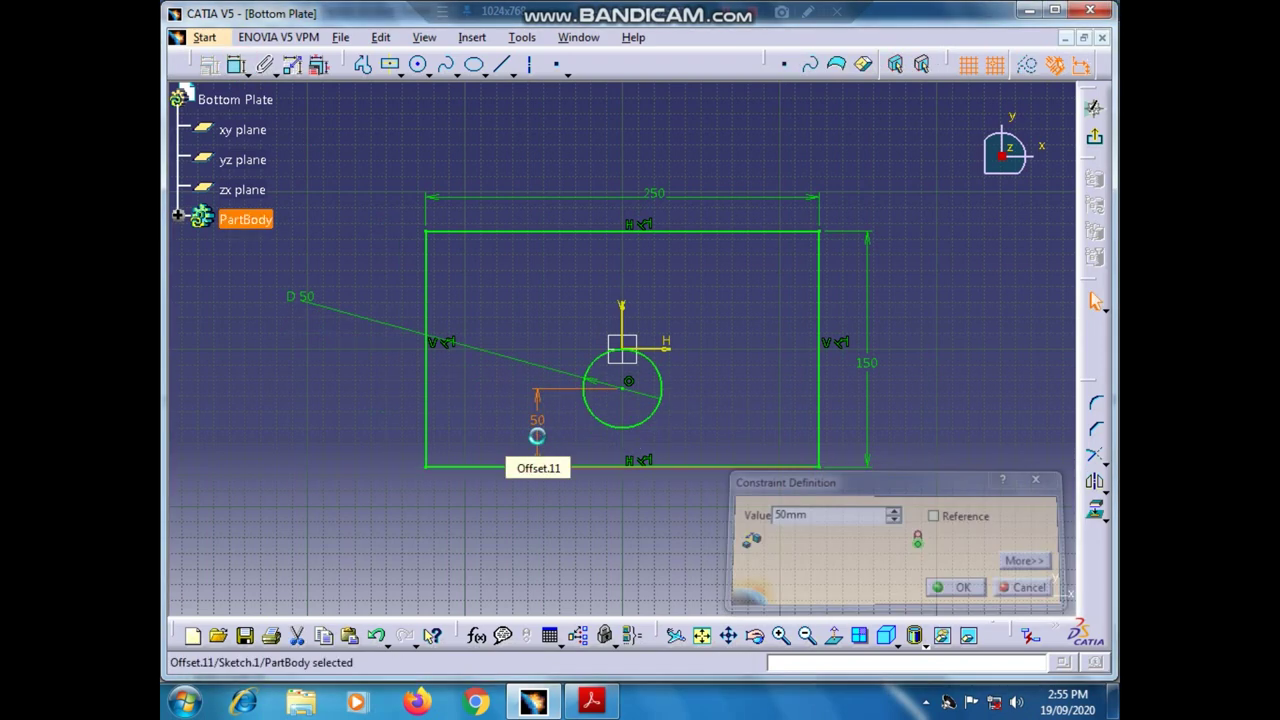
click(785, 510)
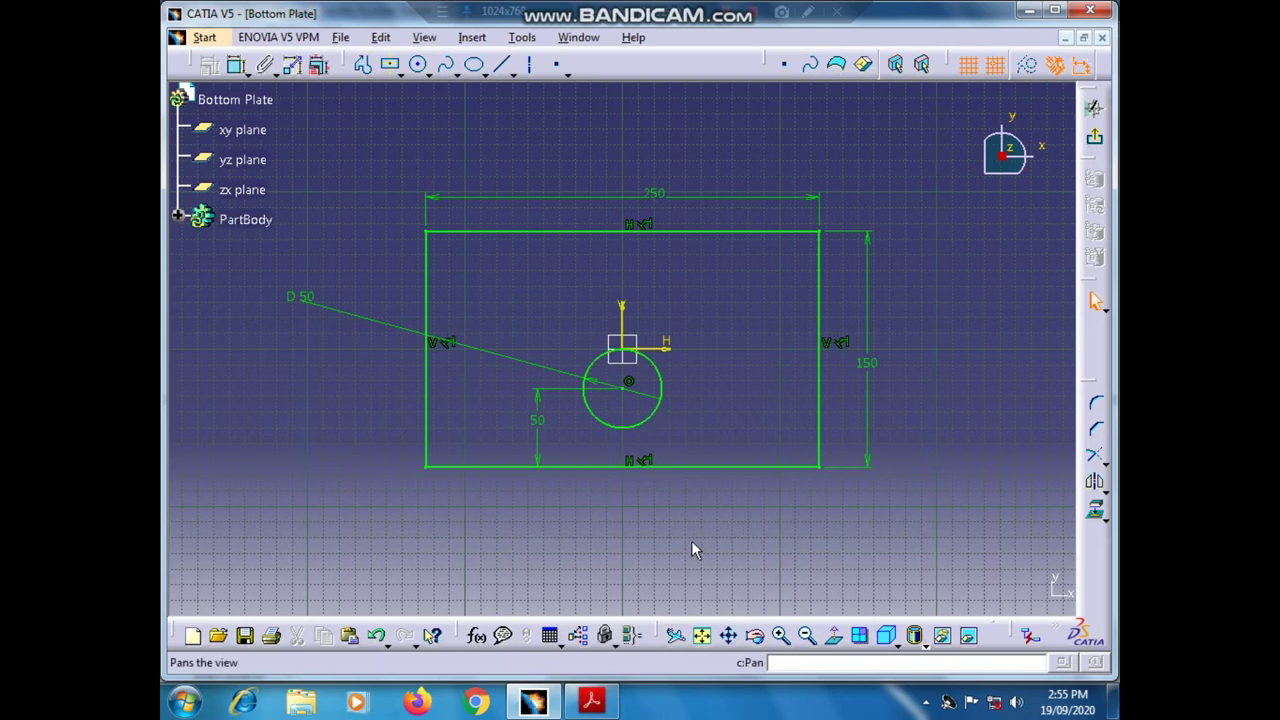
- Consult the corner hole layout in the PDF drawing, and in CATIA V5 sketch a small circle near the rectangle's lower-left corner
click(594, 703)
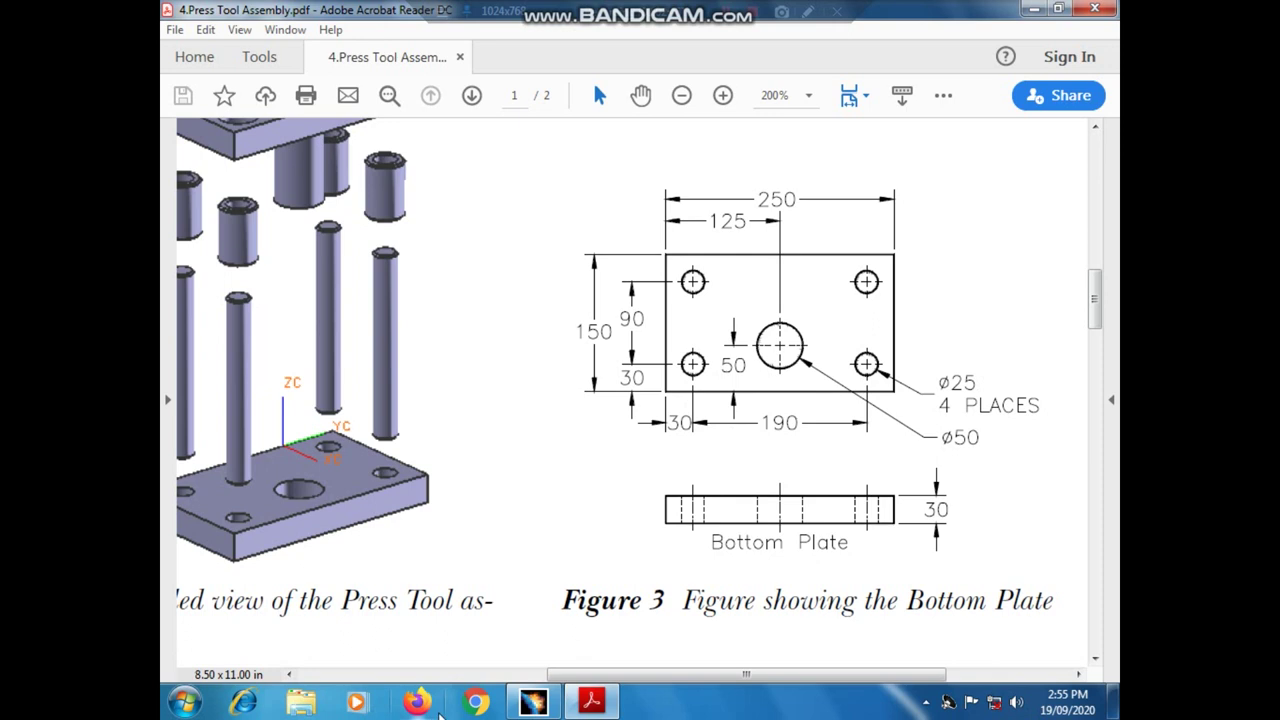
click(527, 700)
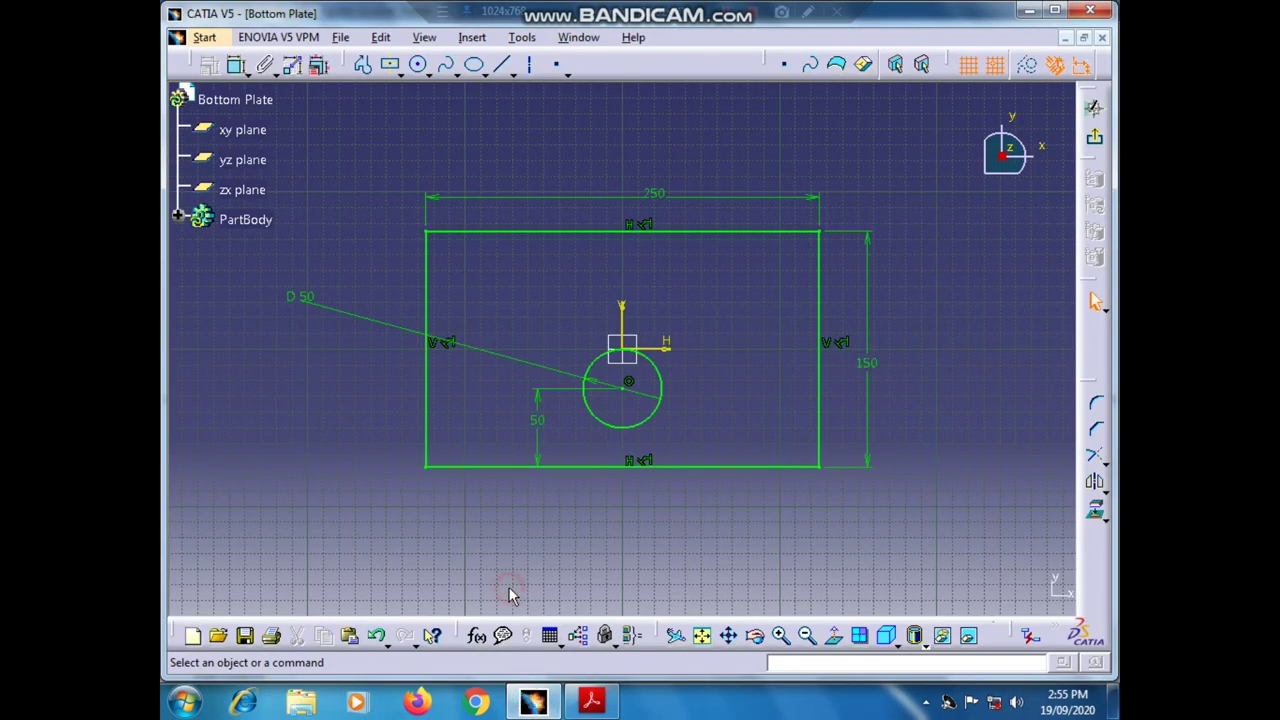
click(418, 64)
click(464, 428)
click(479, 432)
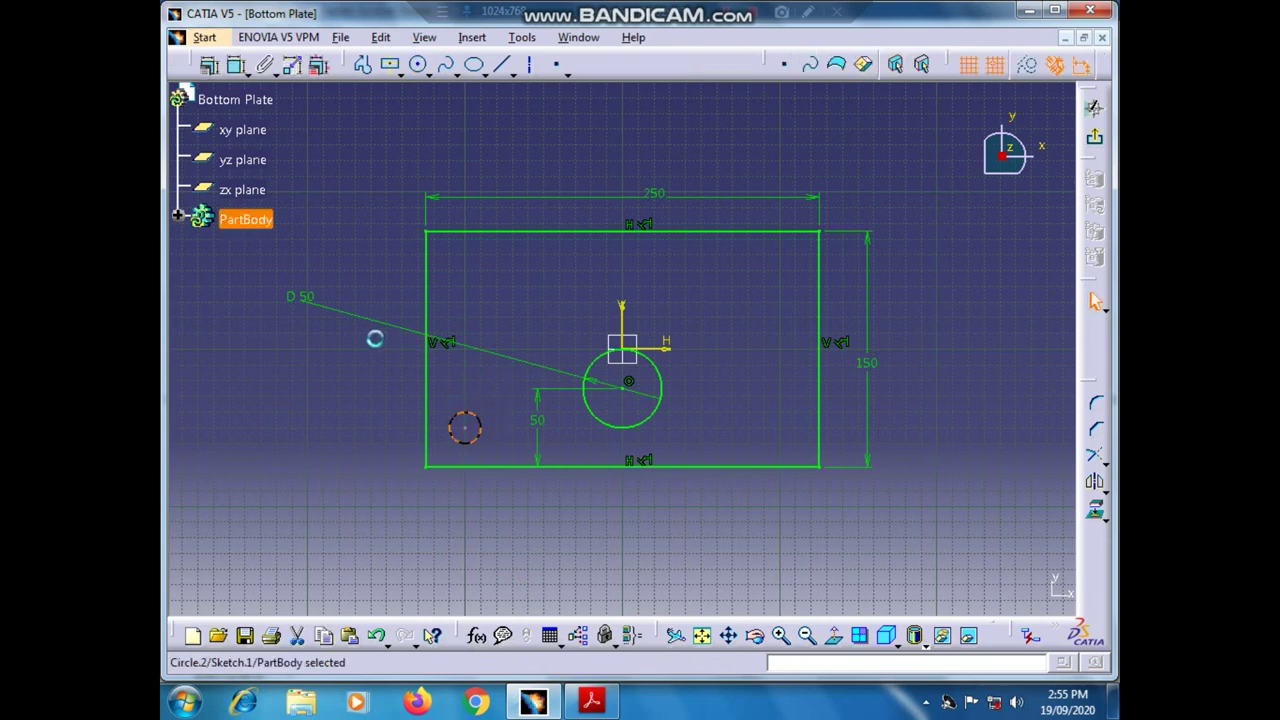
click(345, 405)
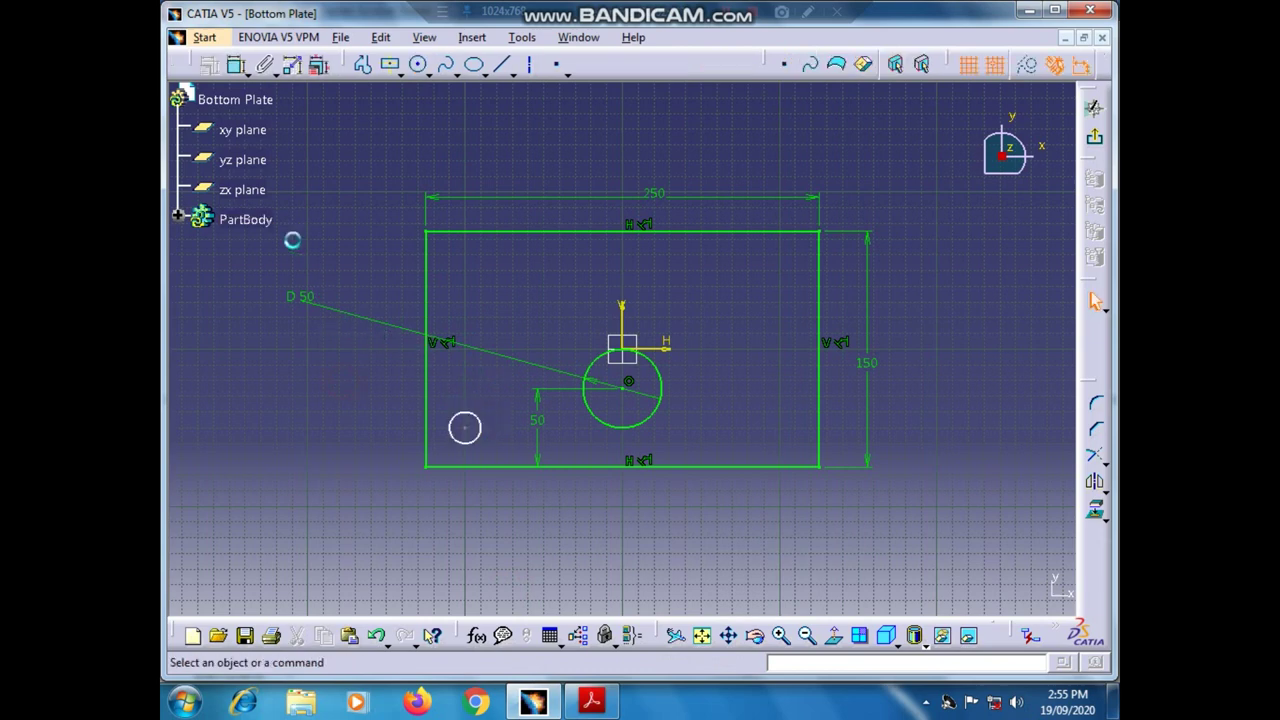
- Dimension the lower-left corner circle and set its diameter to 25 mm, checking the value against the PDF drawing
click(490, 429)
click(235, 99)
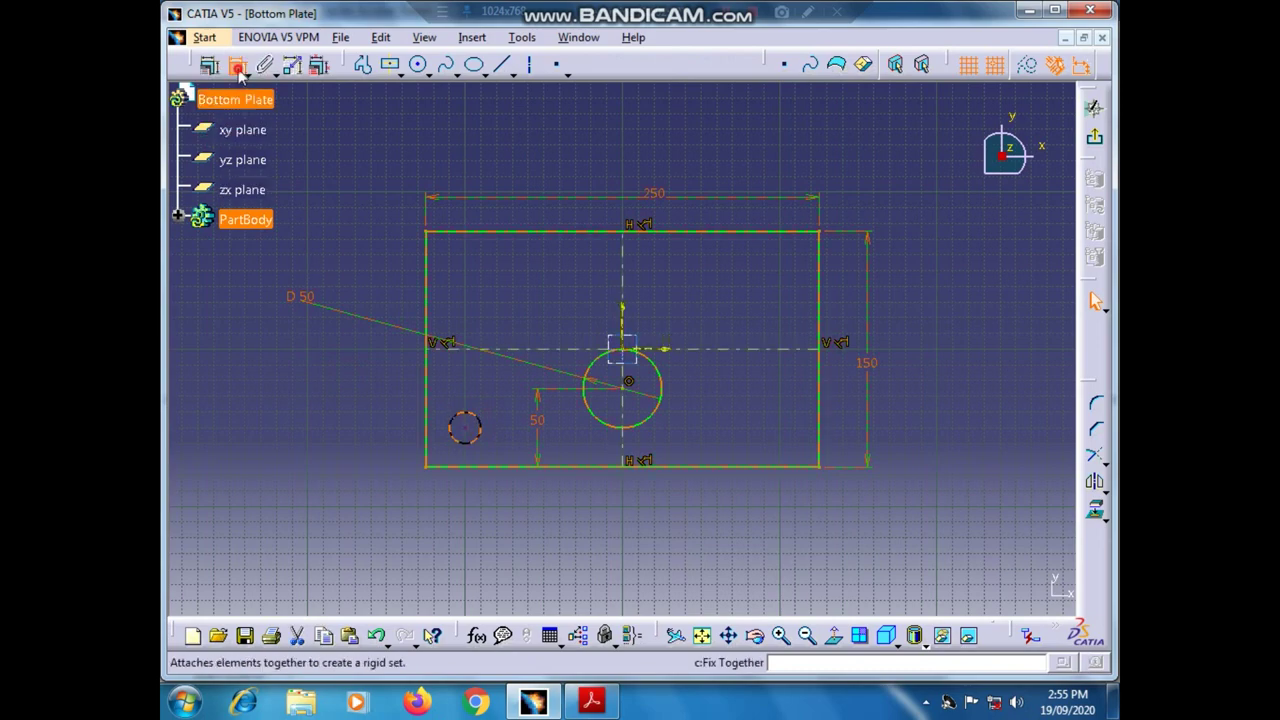
click(591, 701)
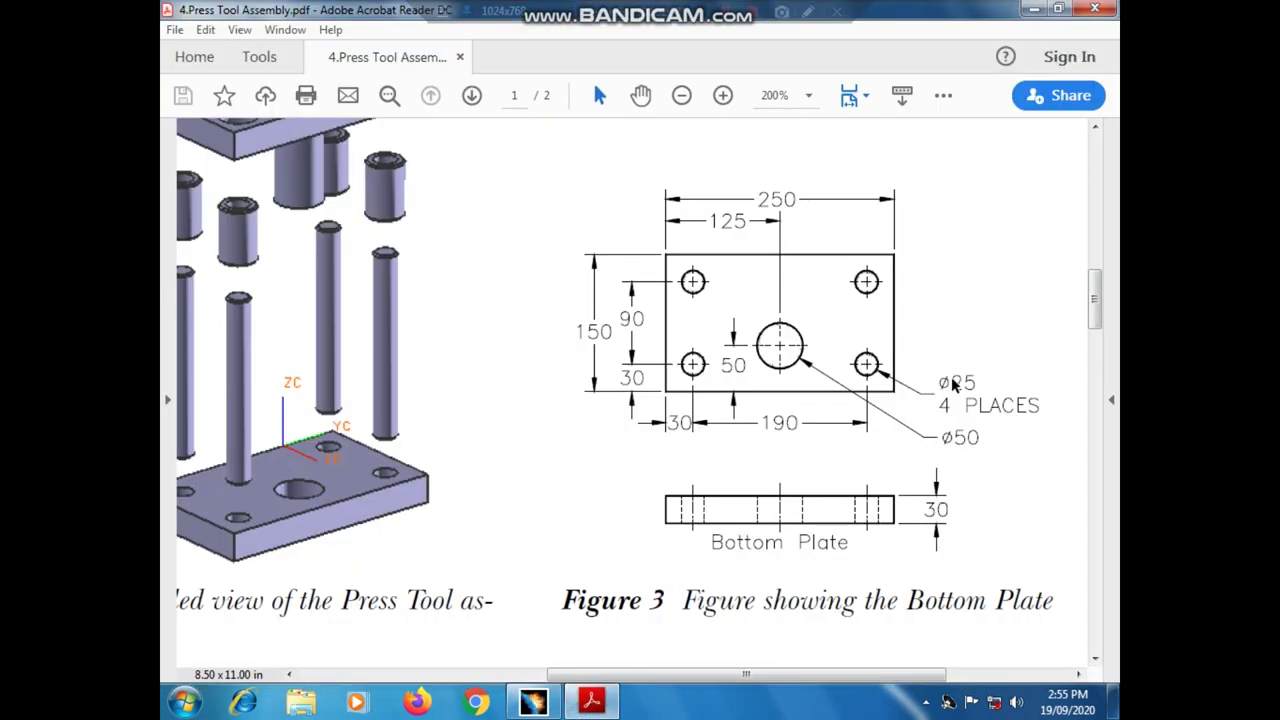
click(533, 701)
click(465, 428)
click(322, 382)
double_click(322, 382)
text(25mm)
key(Return)
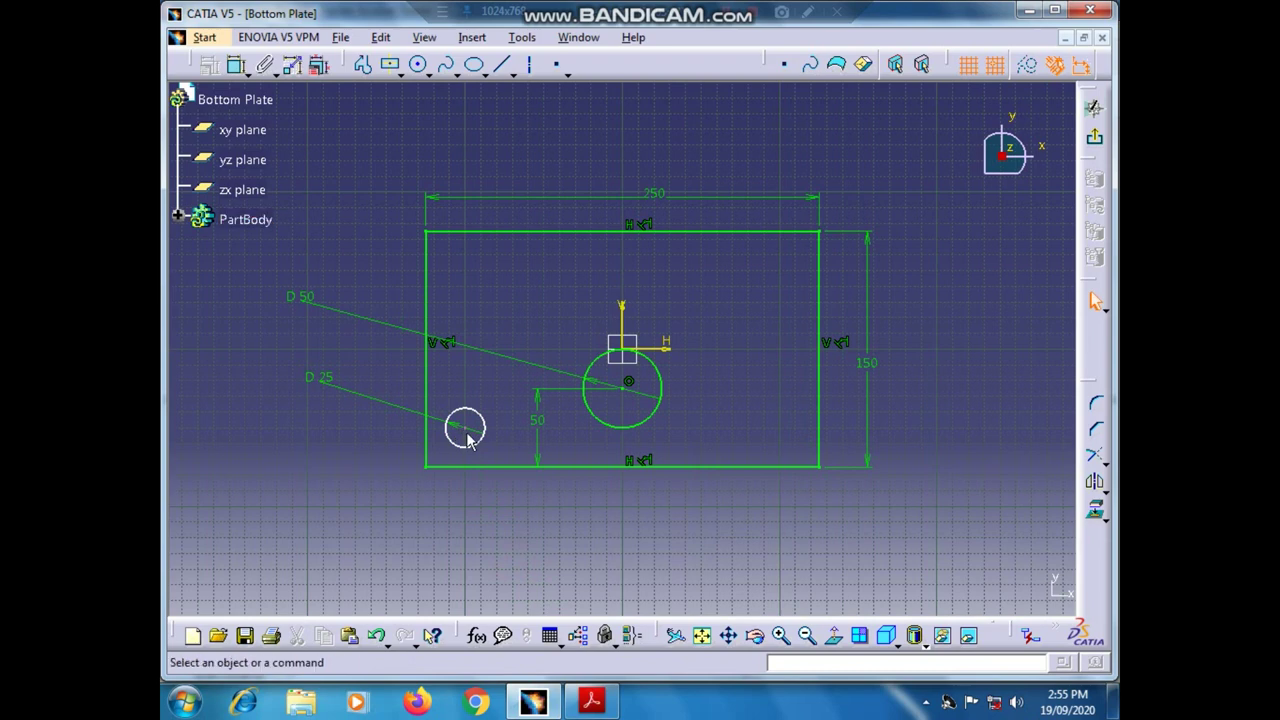
- Constrain the 25 mm circle's centre 30 mm above the rectangle's lower edge, as given in the PDF drawing
click(465, 430)
ctrl+click(472, 466)
click(236, 64)
click(342, 430)
double_click(343, 440)
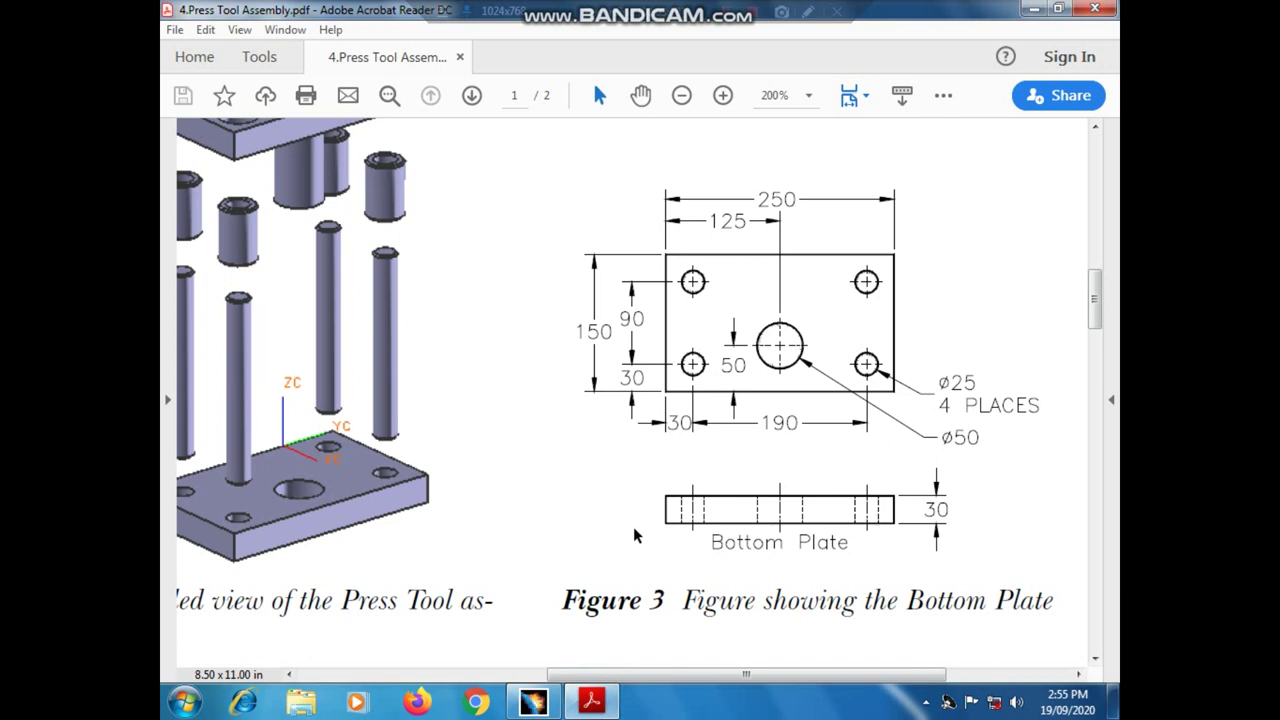
click(535, 703)
text(3)
click(955, 588)
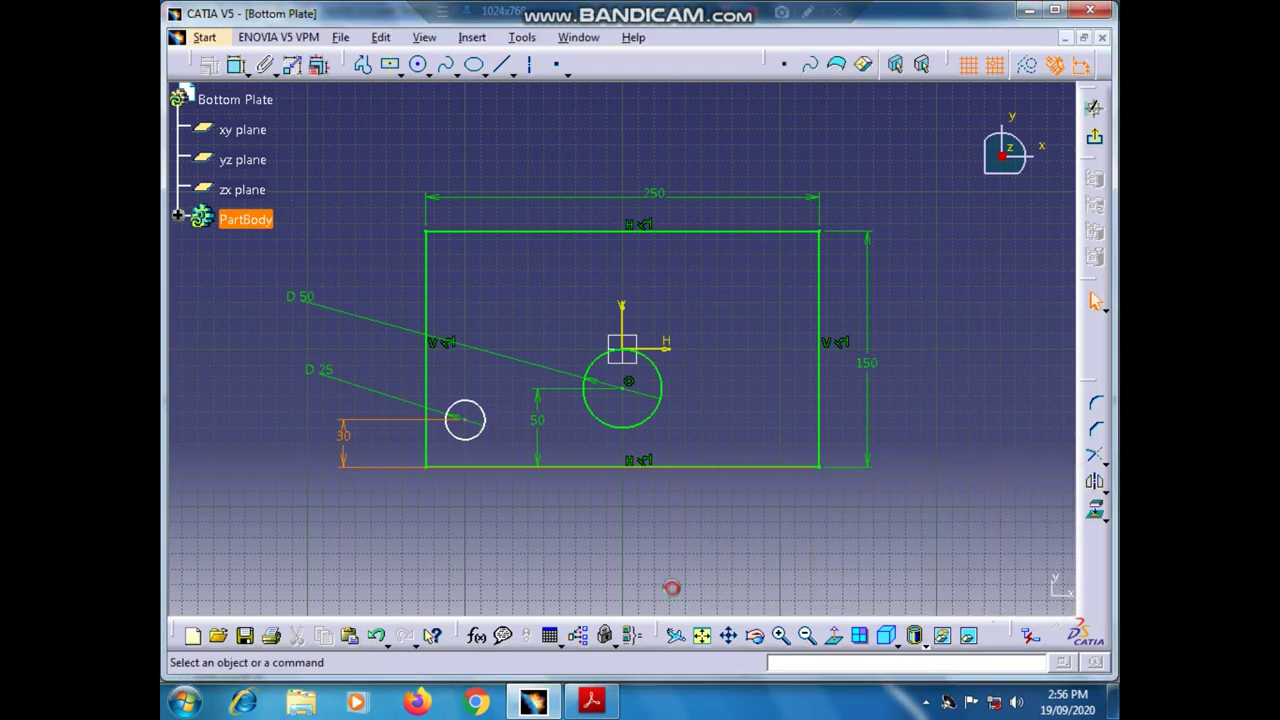
- Constrain the 25 mm circle's centre 30 mm from the rectangle's left vertical edge
click(465, 421)
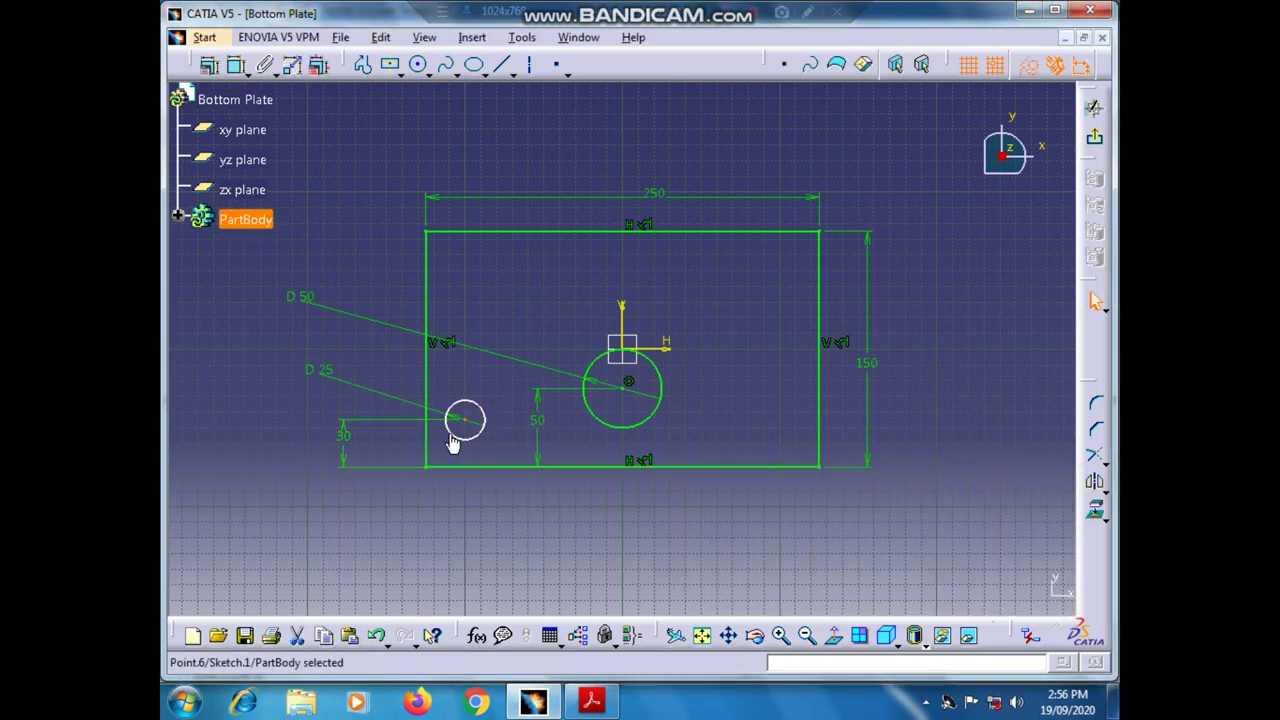
ctrl+click(427, 428)
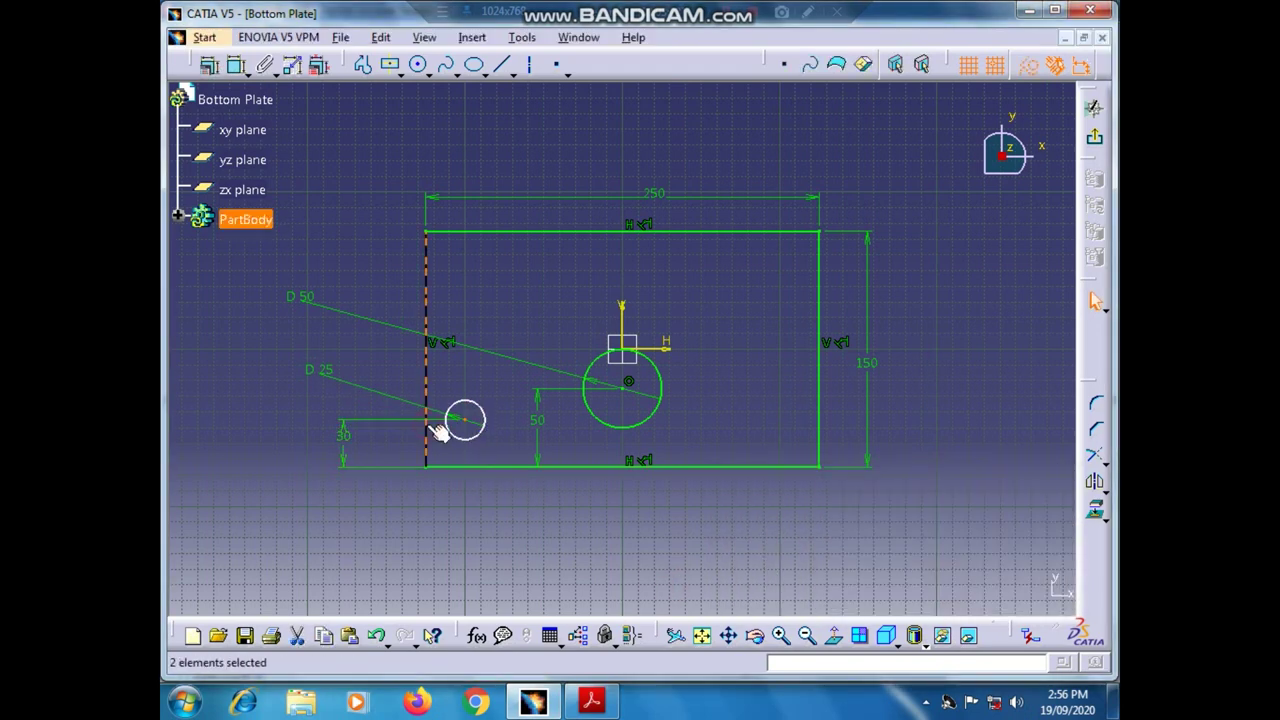
click(237, 64)
click(455, 378)
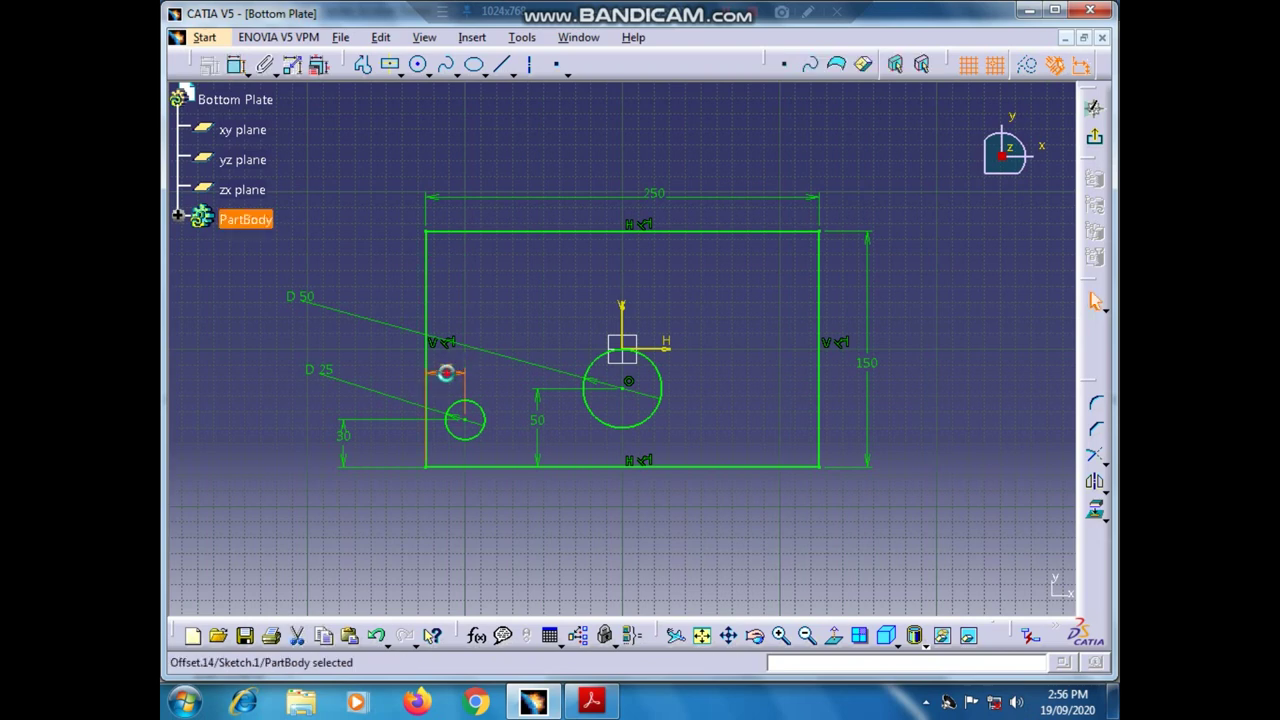
double_click(449, 368)
text(30)
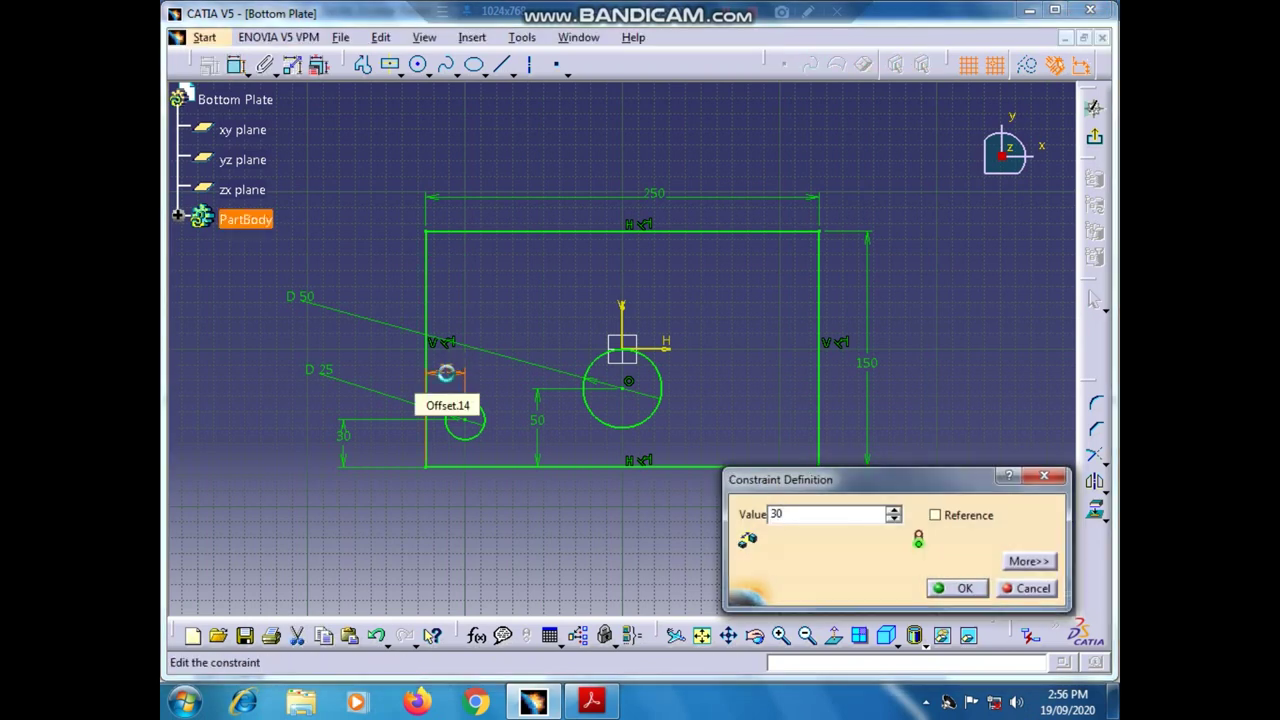
key(Return)
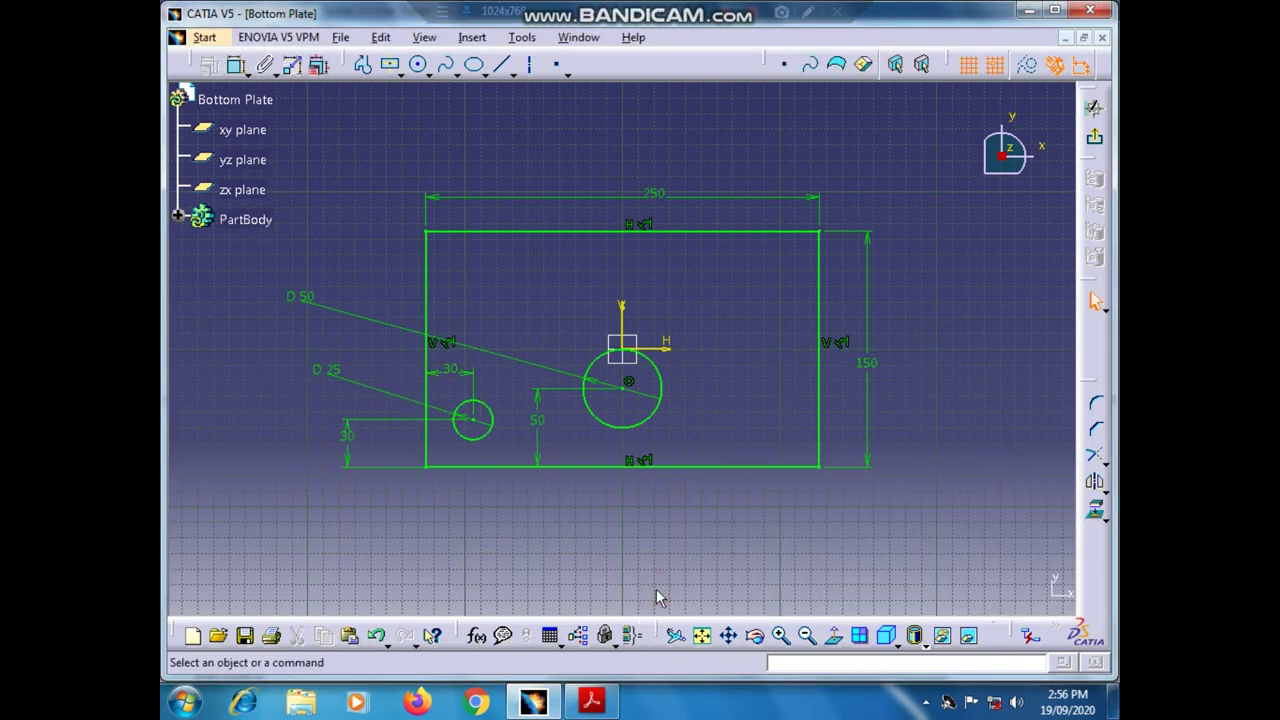
- Review the hole pattern in the PDF drawing, and in CATIA V5 draw a vertical axis line through the origin, extending past both horizontal edges
click(591, 702)
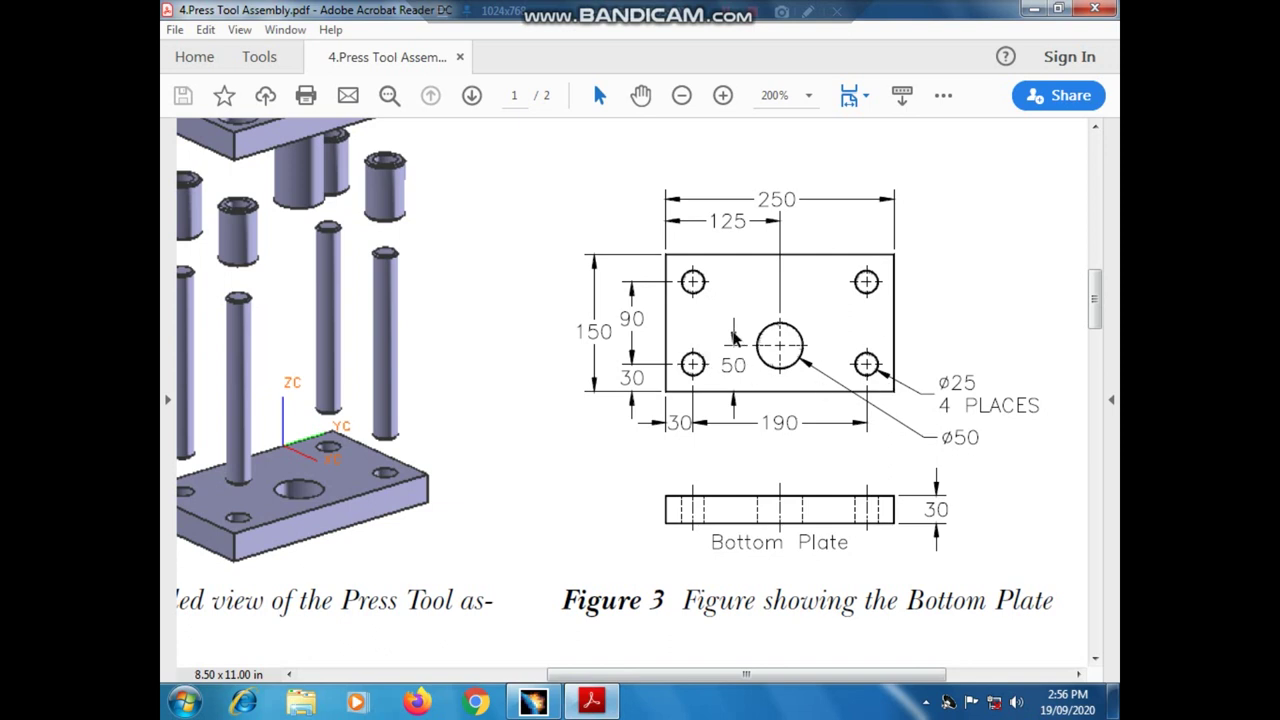
click(540, 704)
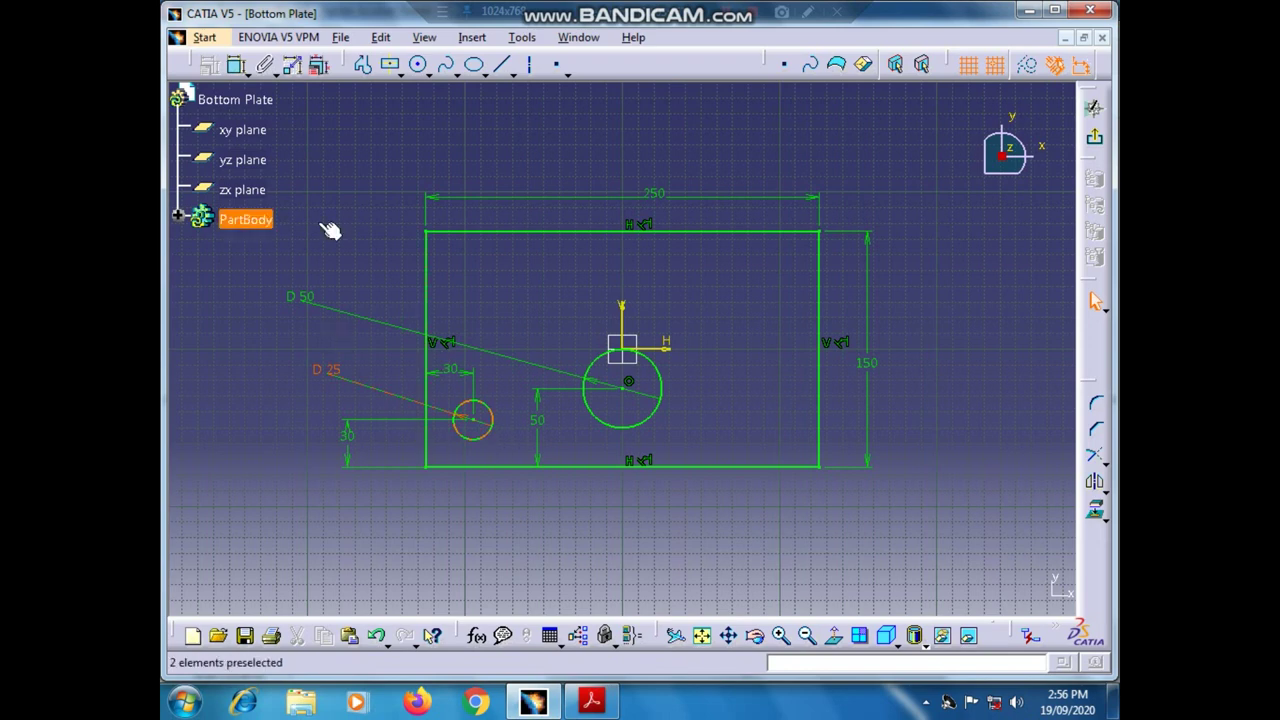
click(556, 64)
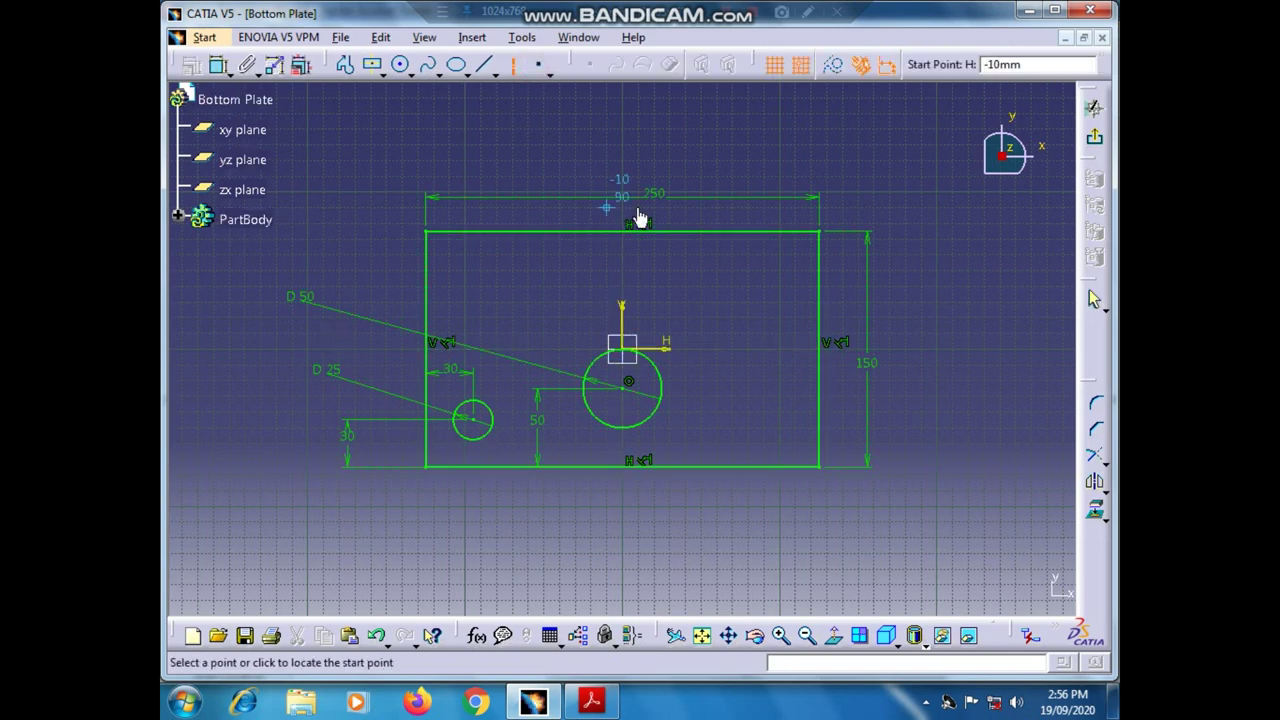
click(619, 130)
click(621, 588)
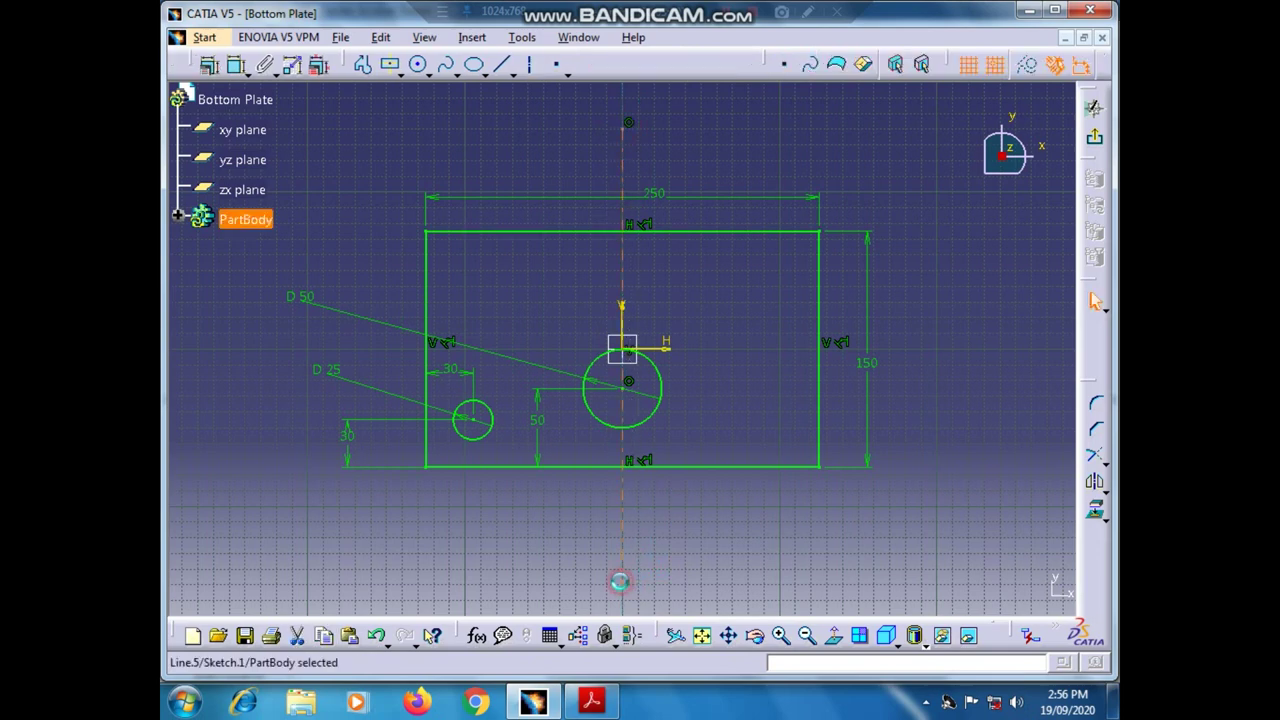
click(796, 556)
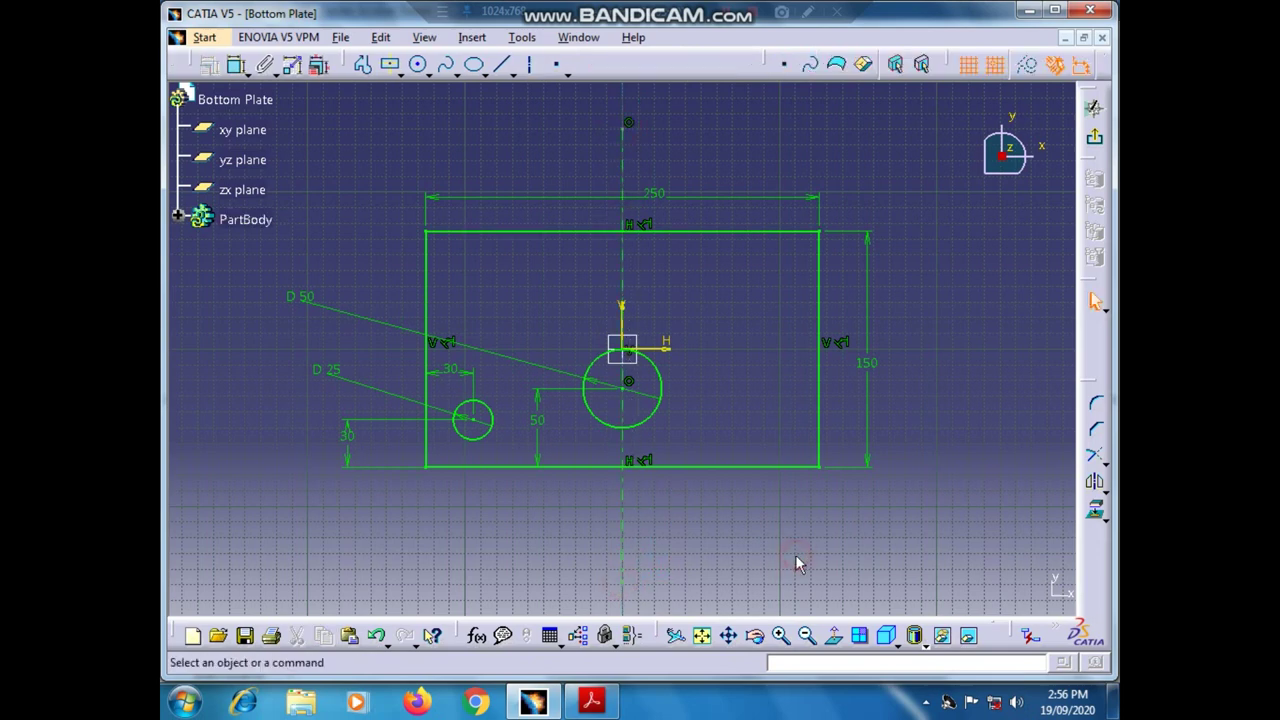
- Mirror the 25 mm circle about the vertical axis line to the lower-right corner of the rectangle
click(480, 436)
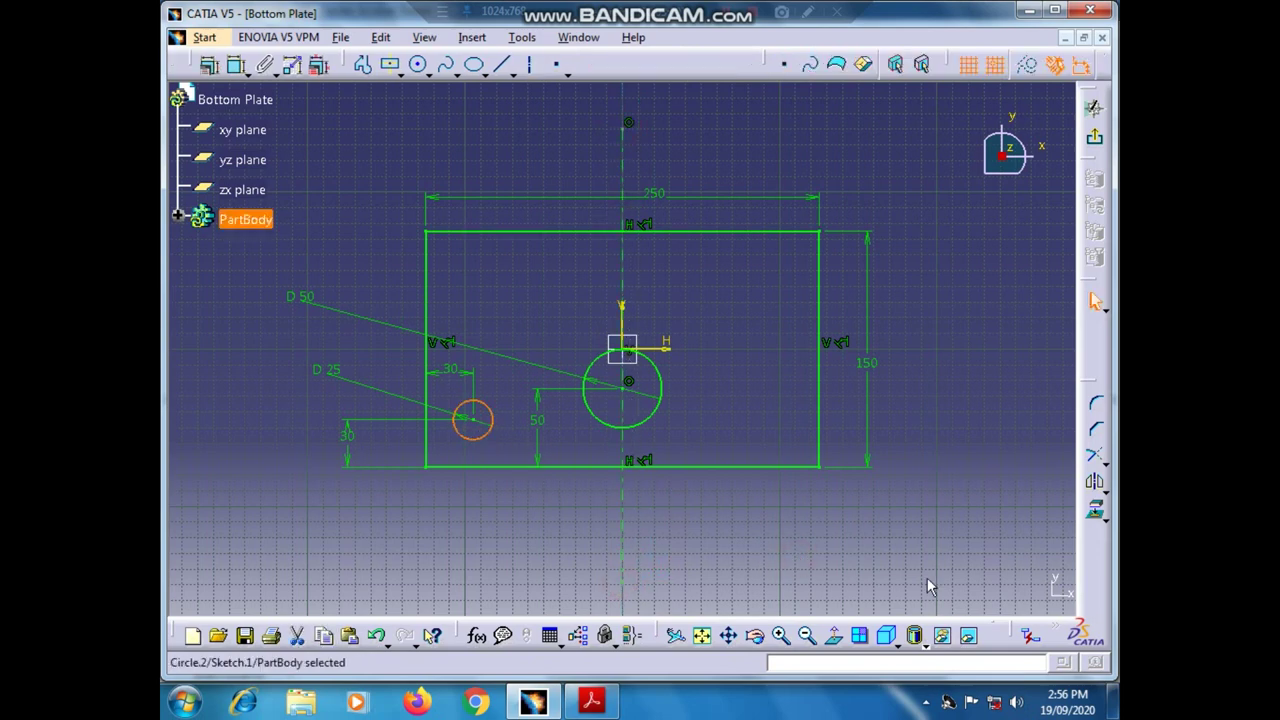
click(1095, 482)
click(624, 539)
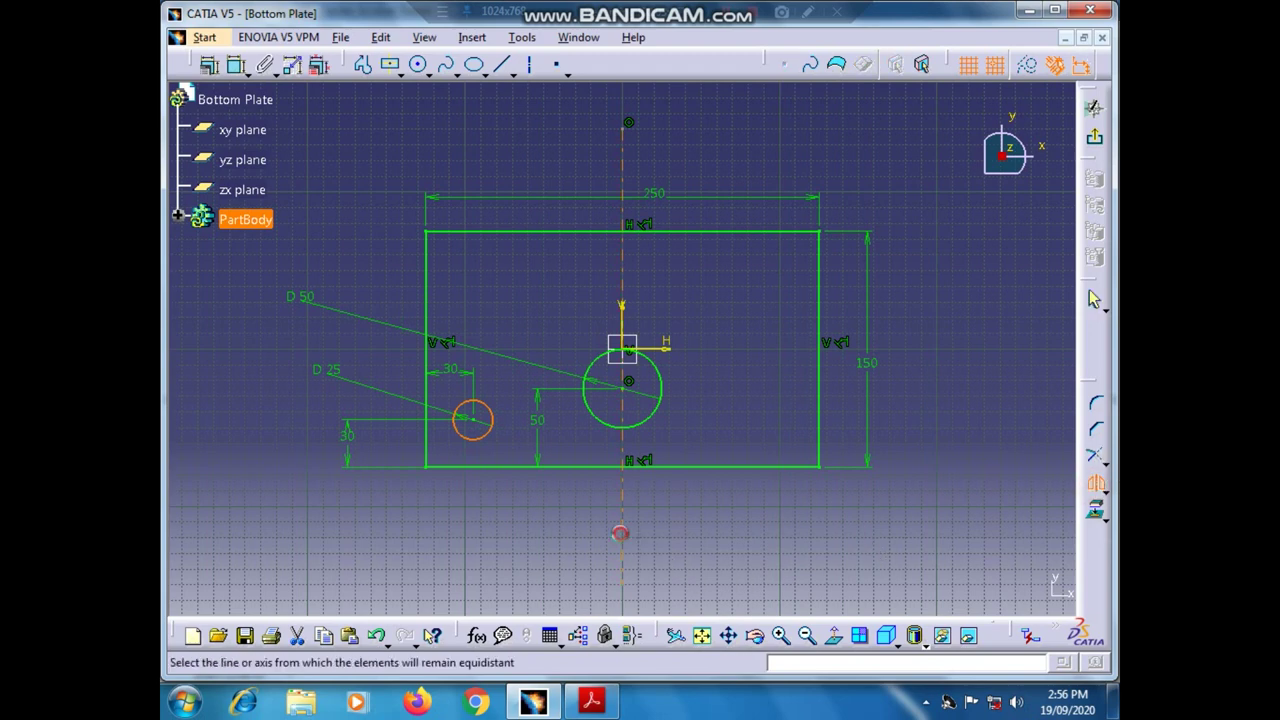
click(624, 535)
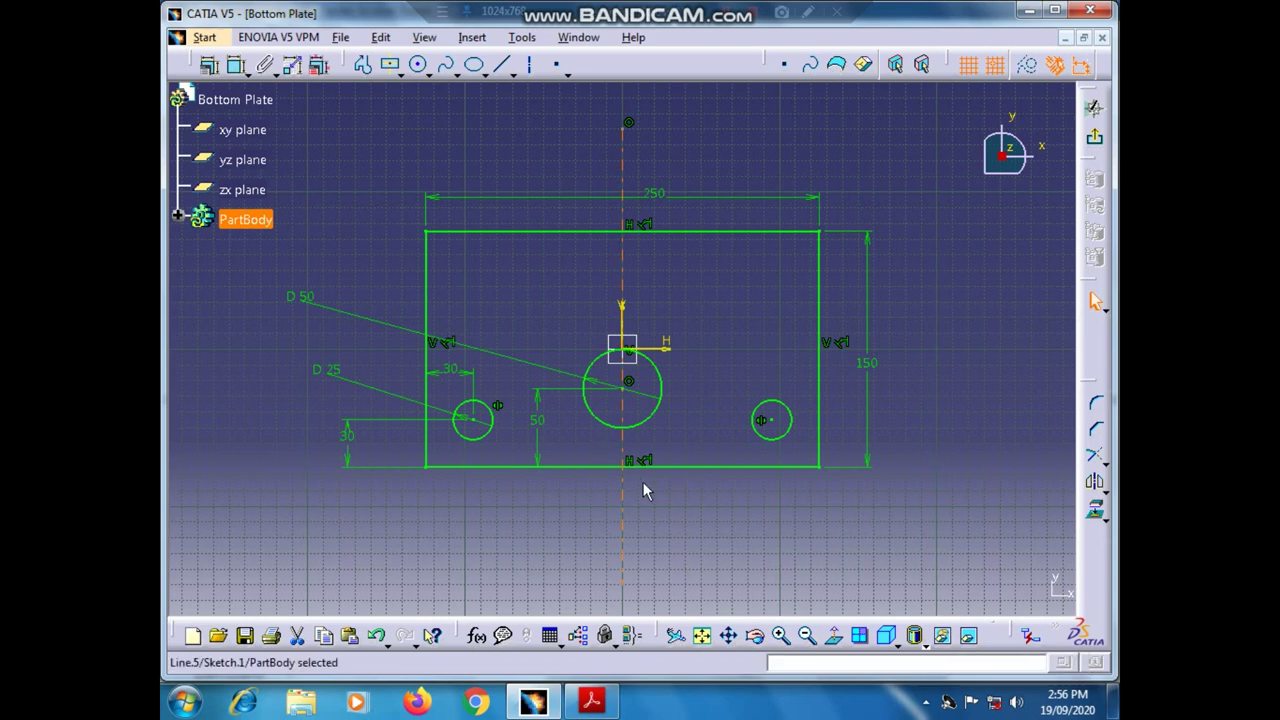
- Delete the vertical axis line and draw a horizontal axis line through the origin, extending past both vertical edges of the rectangle
key(Delete)
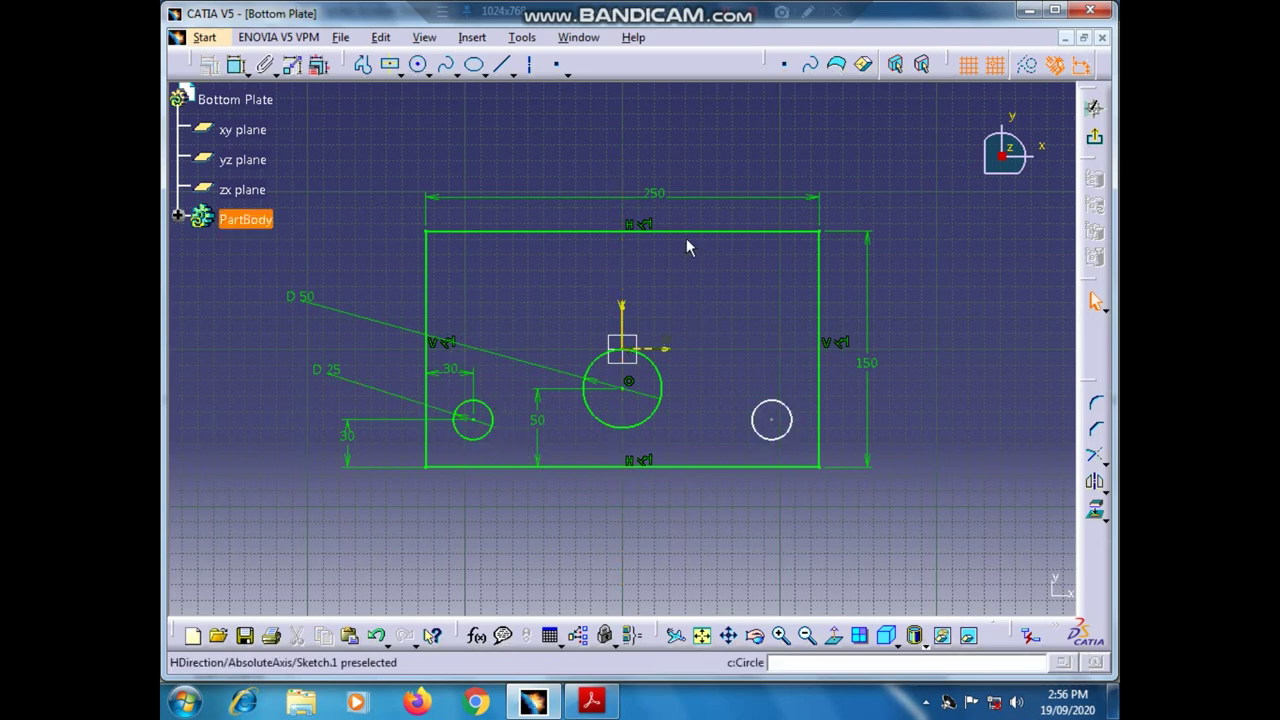
click(528, 64)
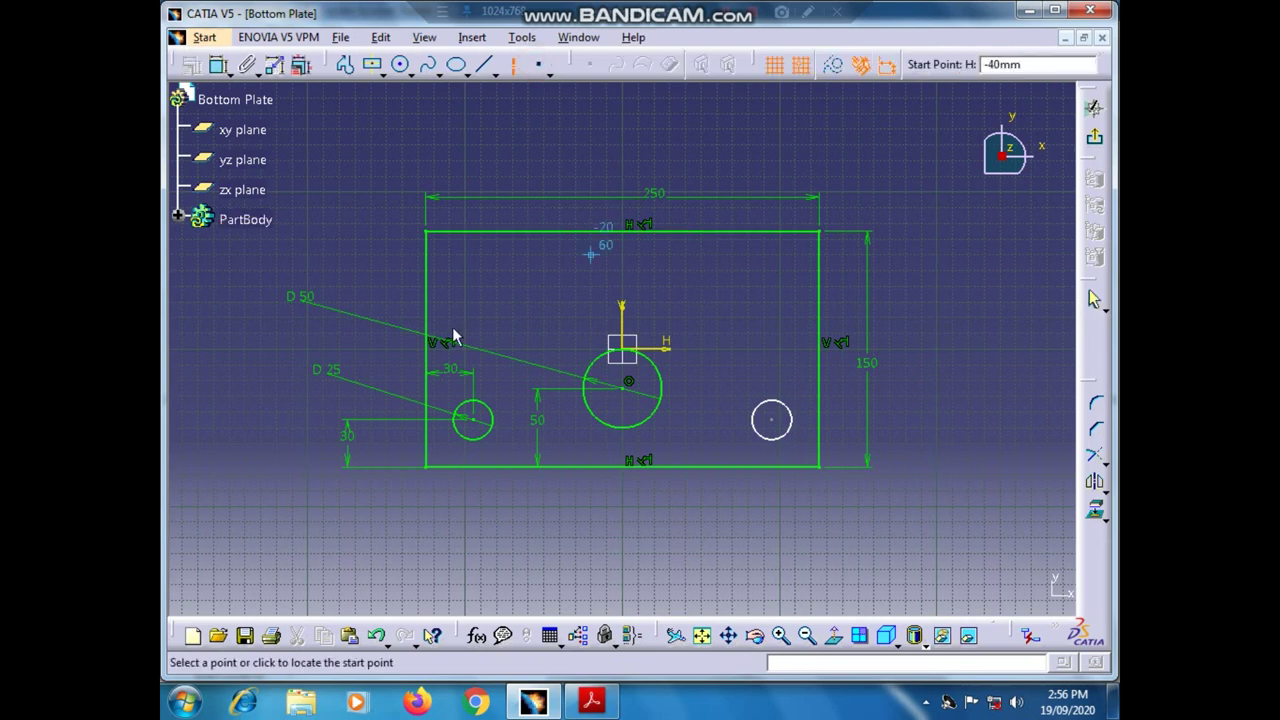
click(358, 349)
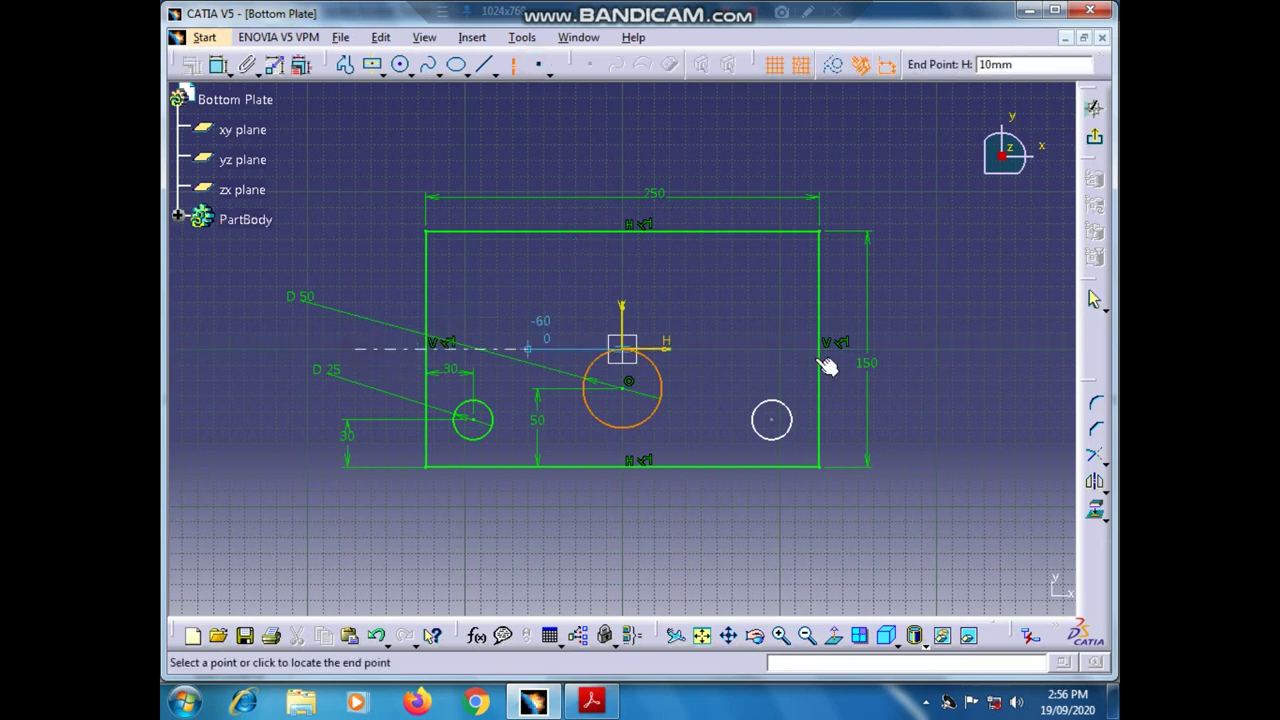
click(955, 350)
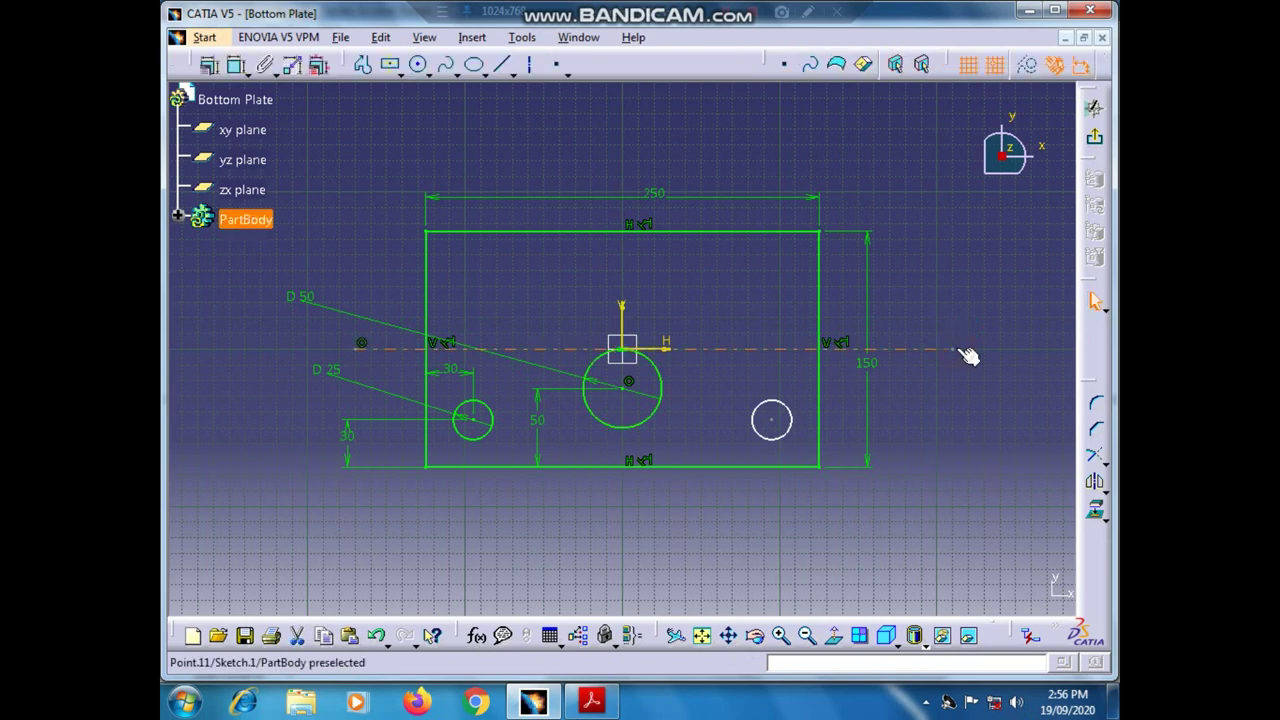
- Mirror both lower 25 mm circles about the horizontal axis line to the upper corners, and delete the axis line
click(488, 440)
ctrl+click(775, 430)
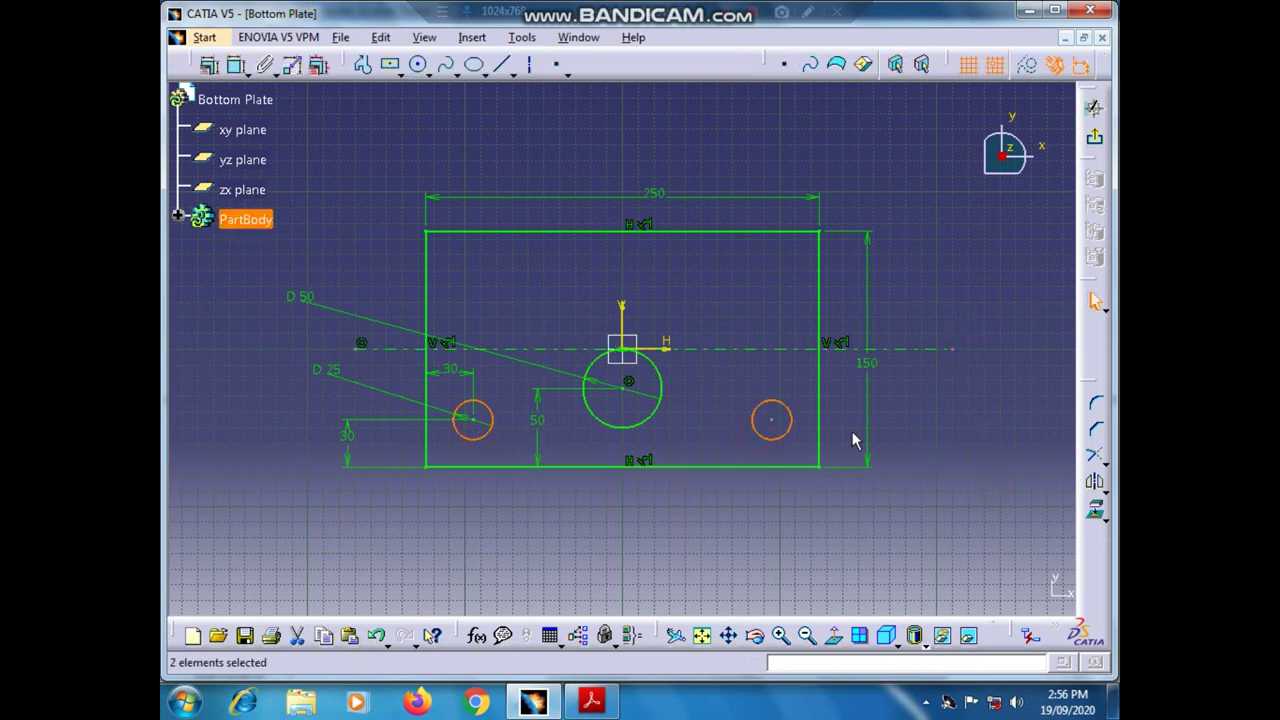
click(1096, 485)
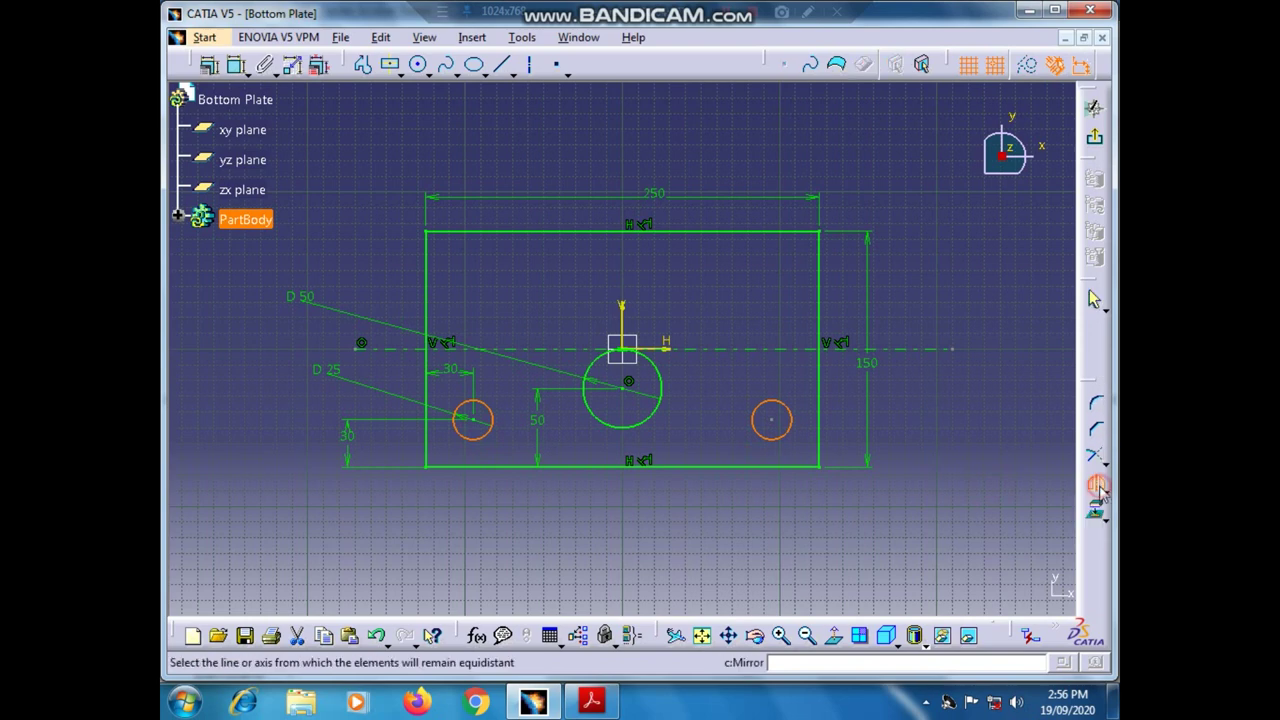
click(918, 349)
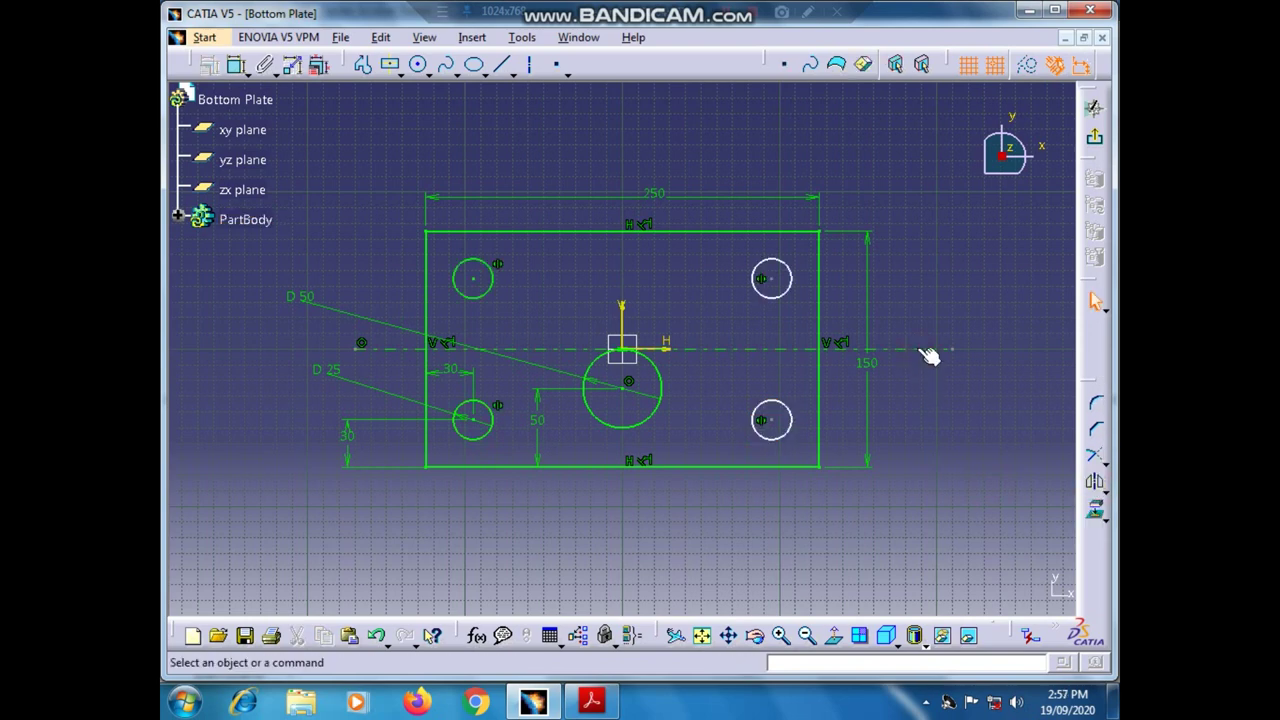
click(810, 349)
key(Delete)
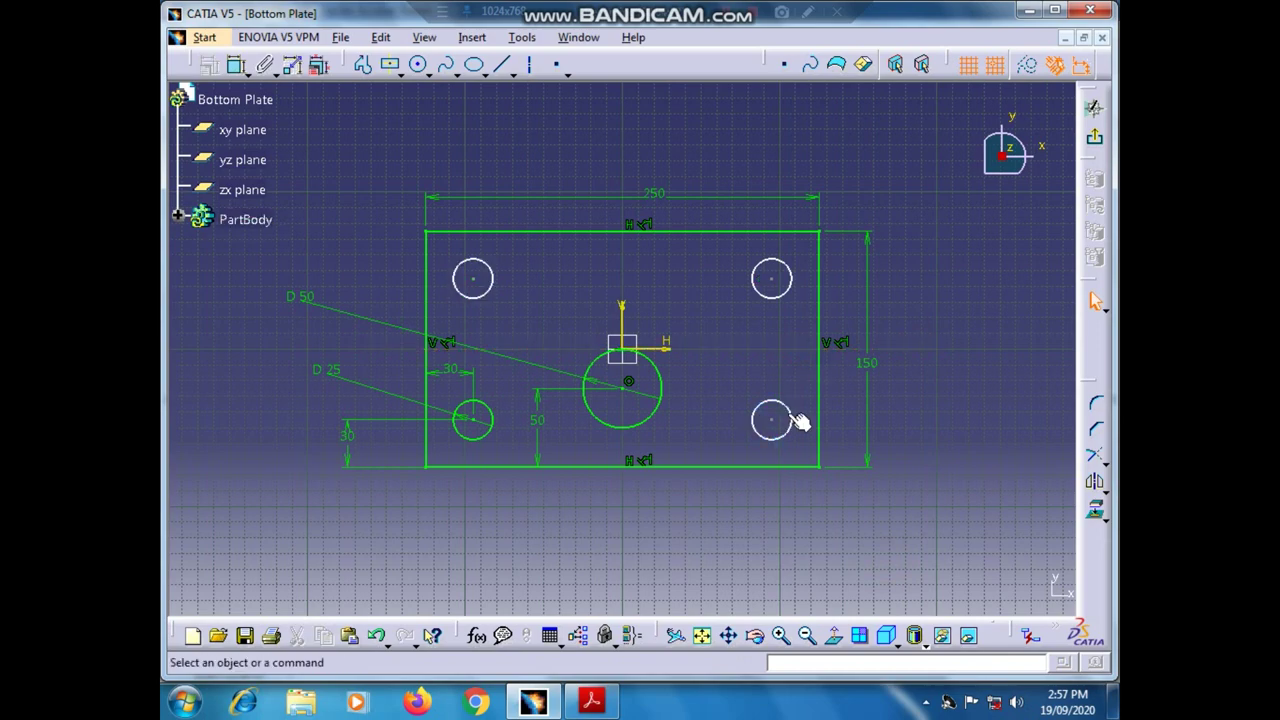
- Exit the sketch and extrude the profile with a 30 mm Pad, matching the plate thickness in the PDF drawing
click(591, 703)
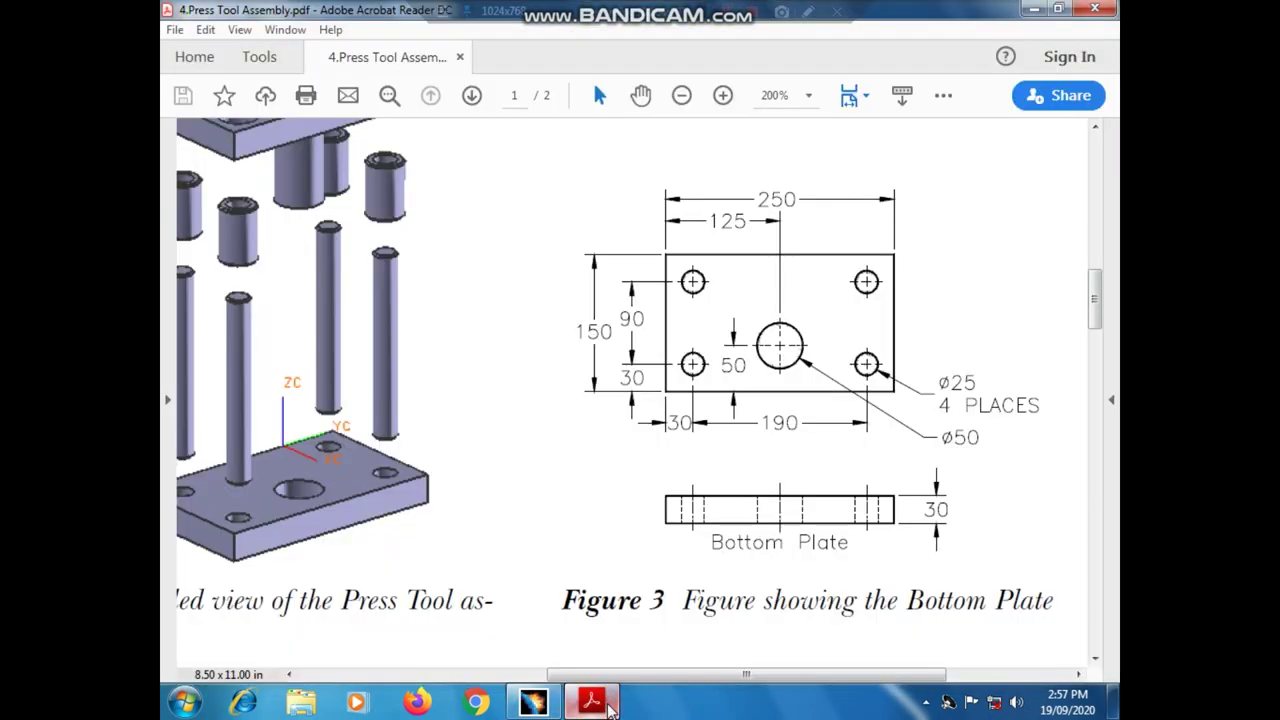
click(546, 704)
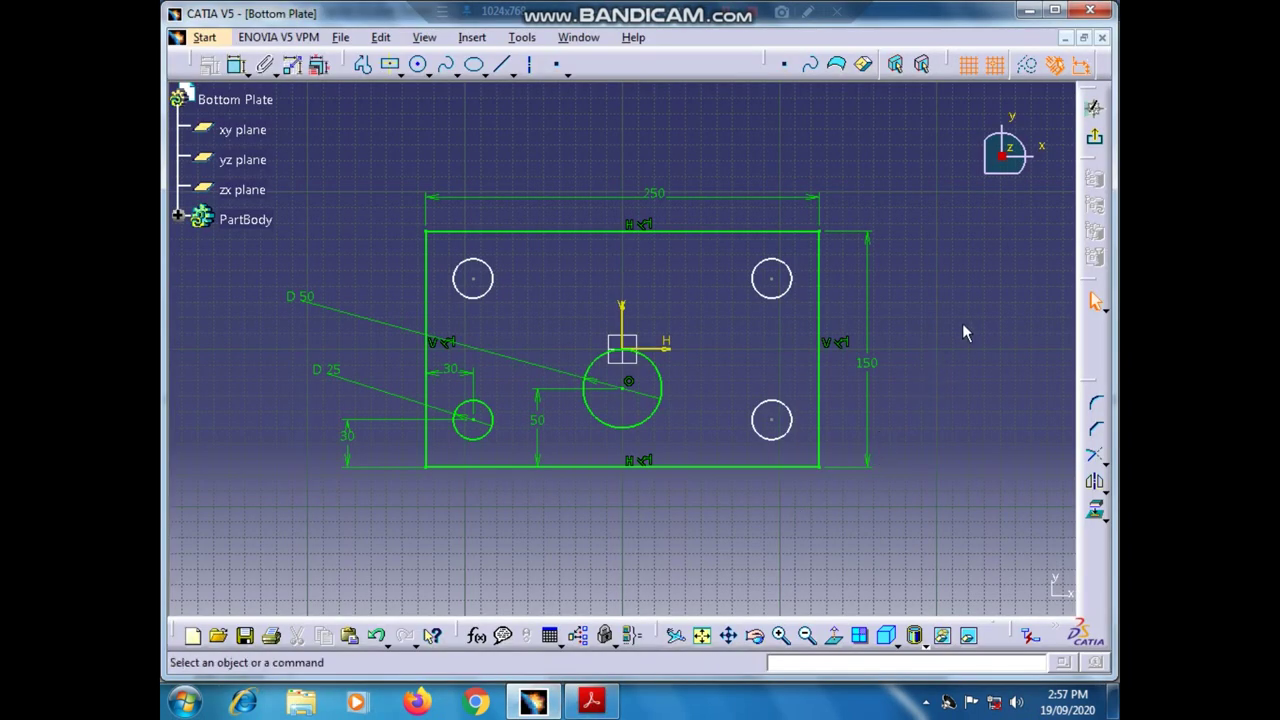
click(1097, 143)
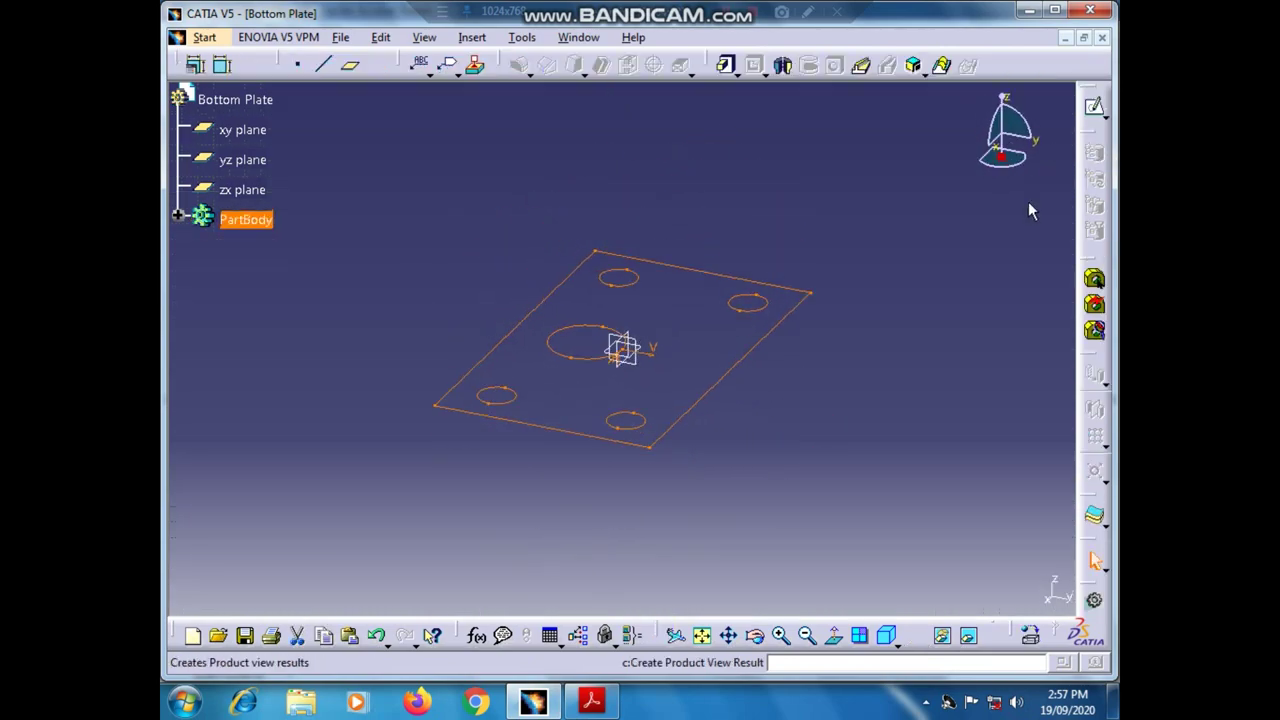
click(726, 64)
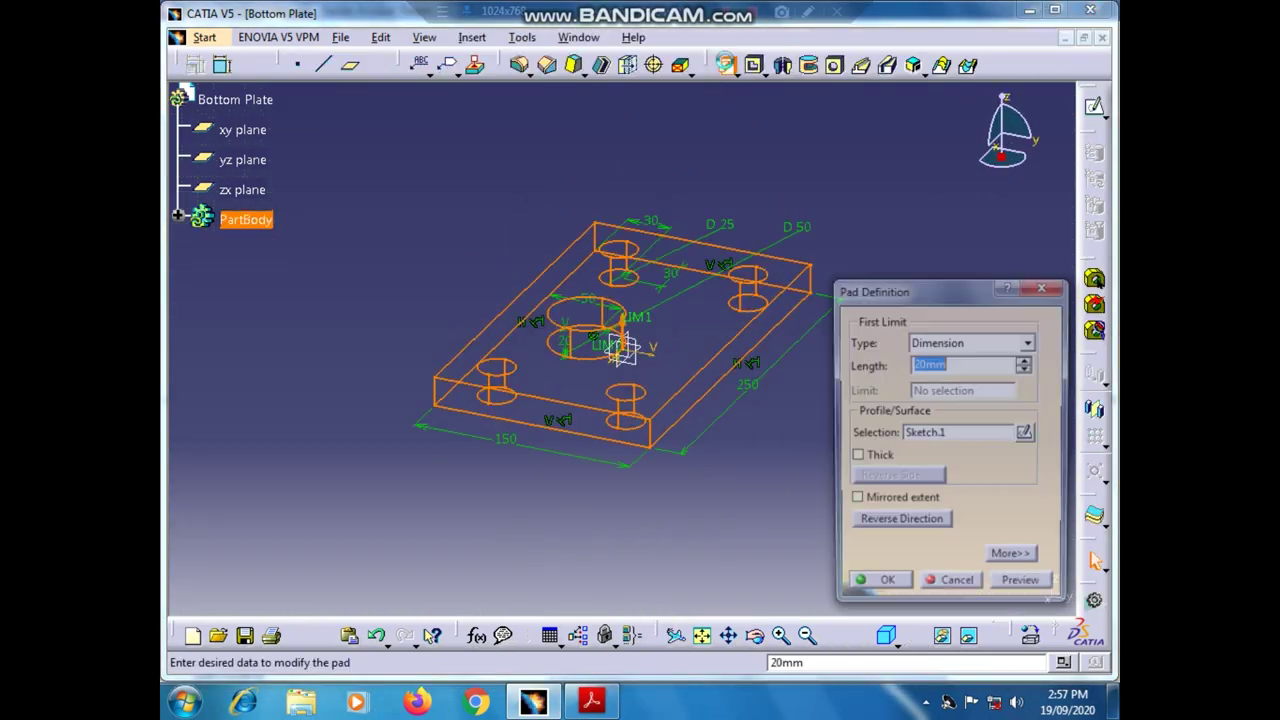
click(590, 702)
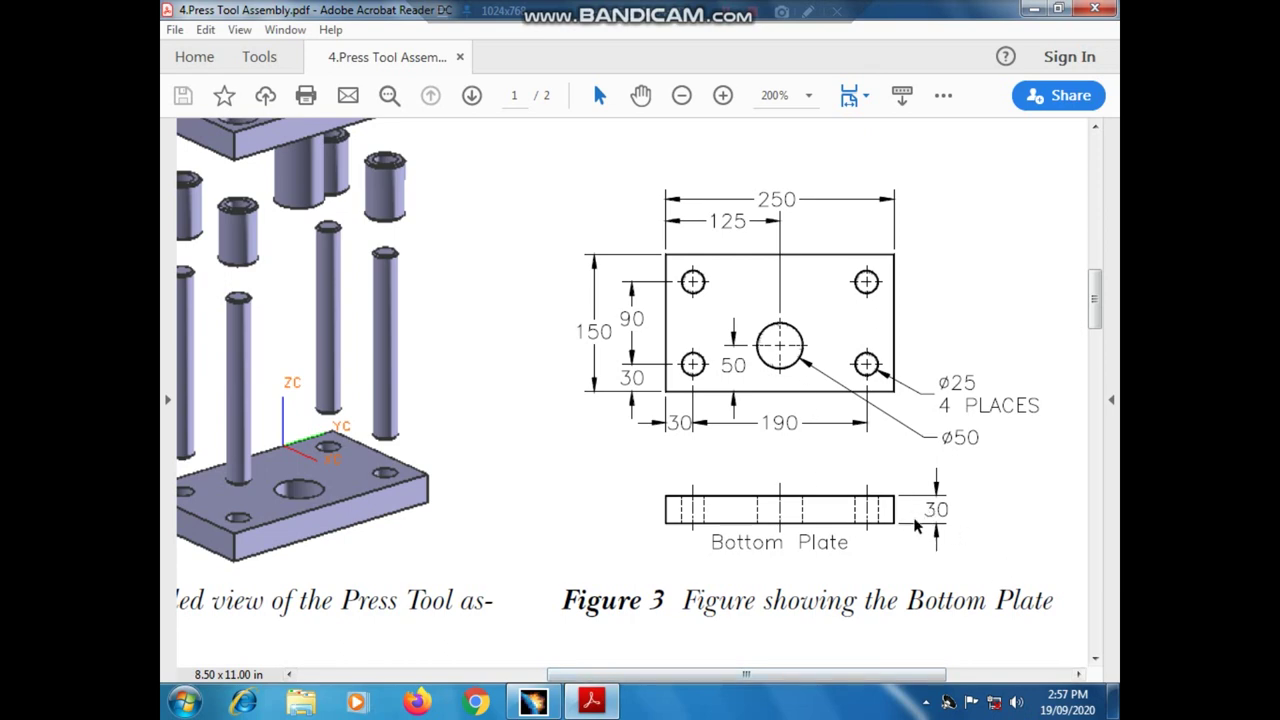
click(535, 702)
text(30)
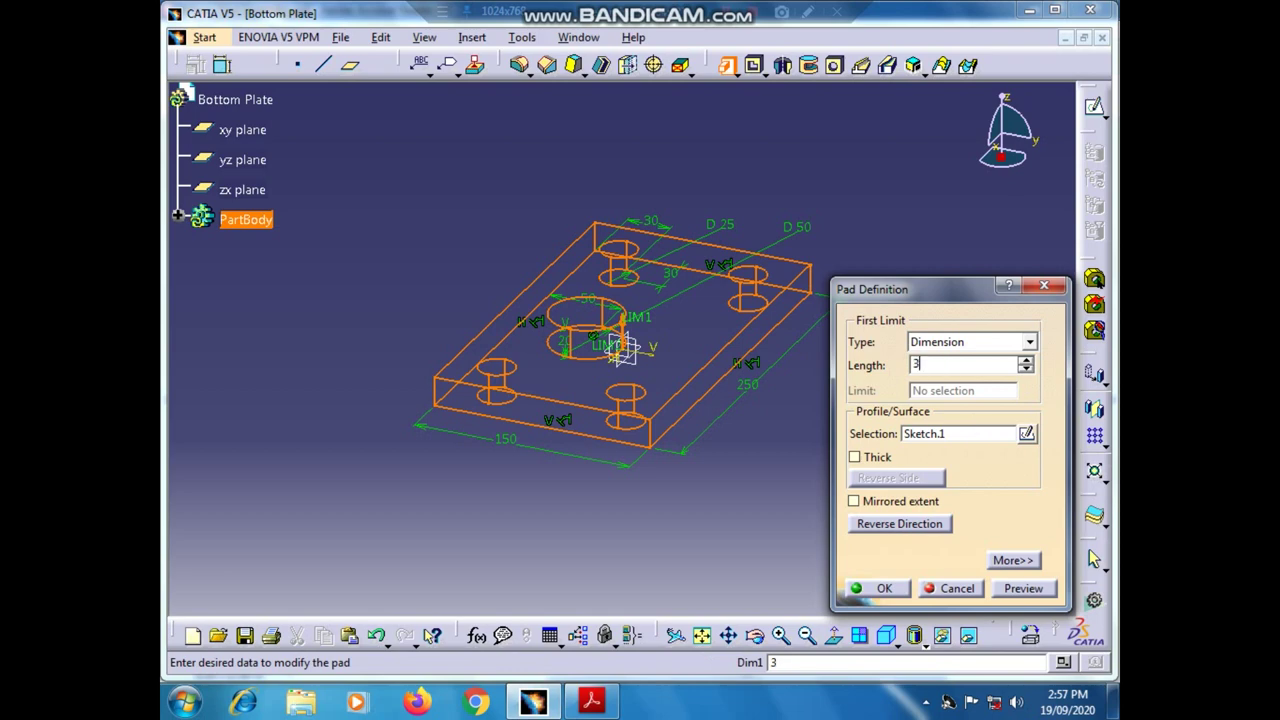
click(884, 589)
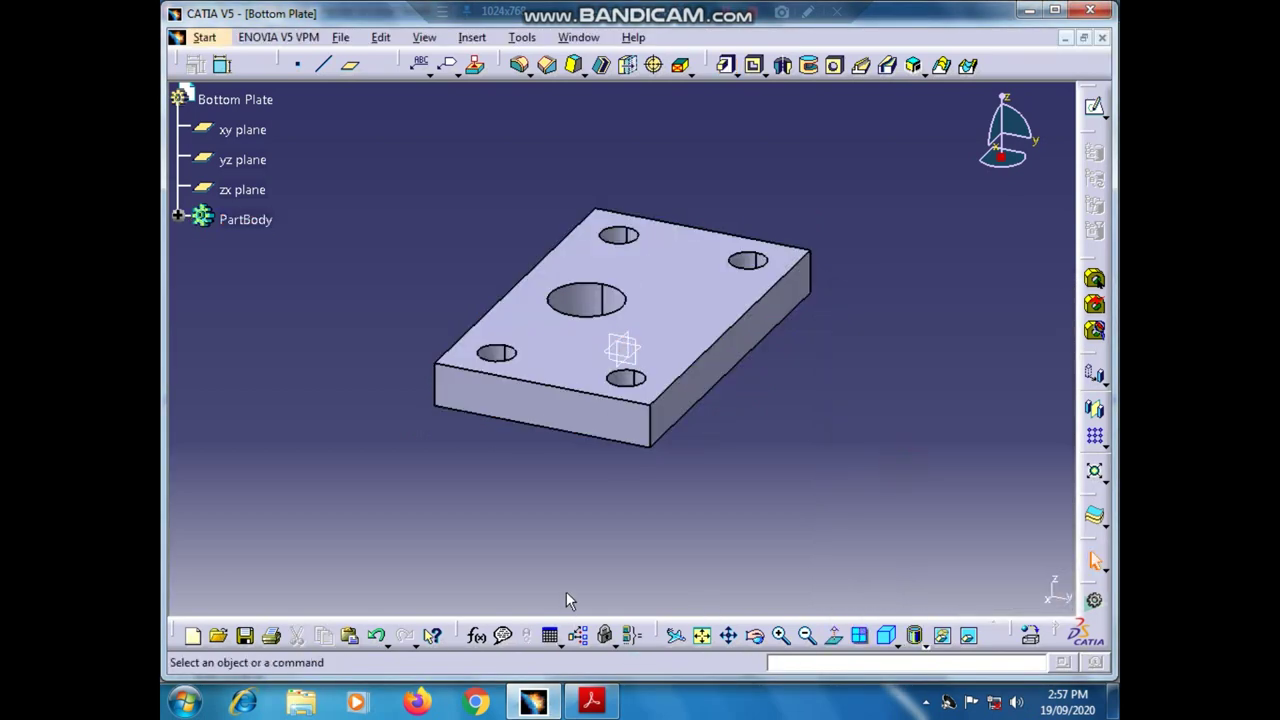
- Inspect the Bottom Plate solid and its holes from several angles
click(755, 636)
drag(716, 395, 362, 391)
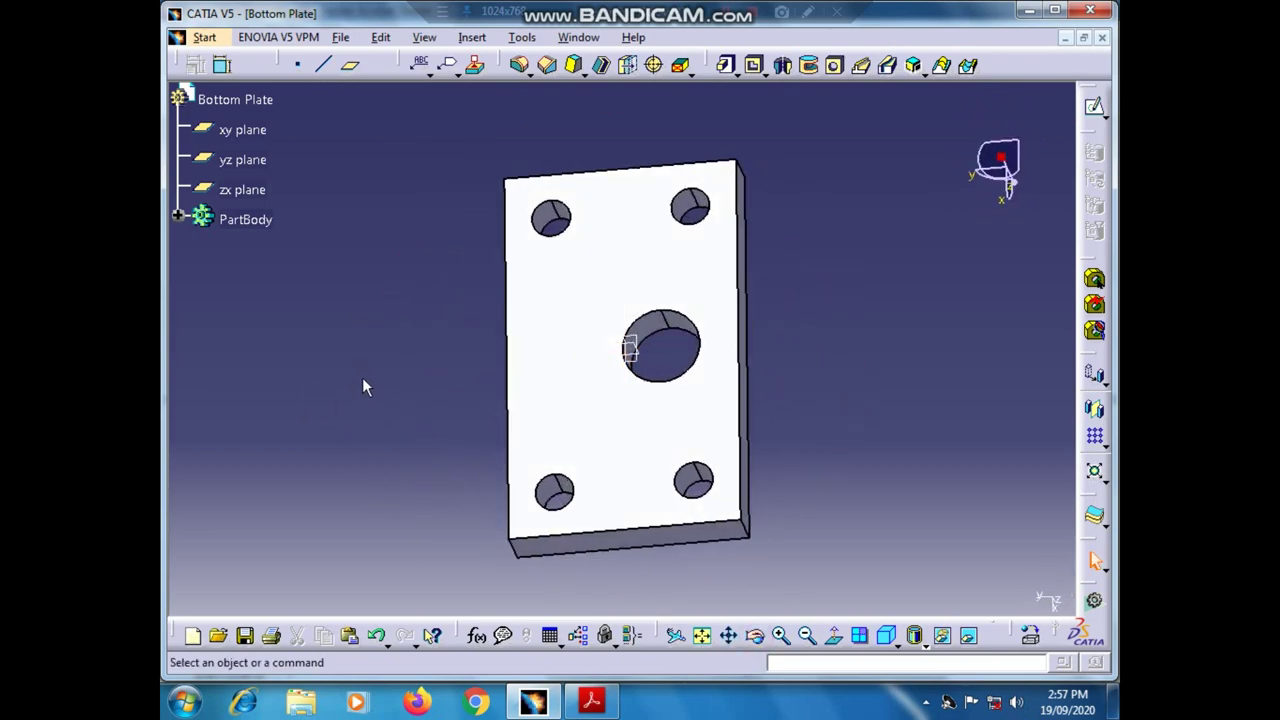
click(226, 102)
click(224, 131)
click(806, 636)
click(754, 636)
drag(943, 343, 586, 620)
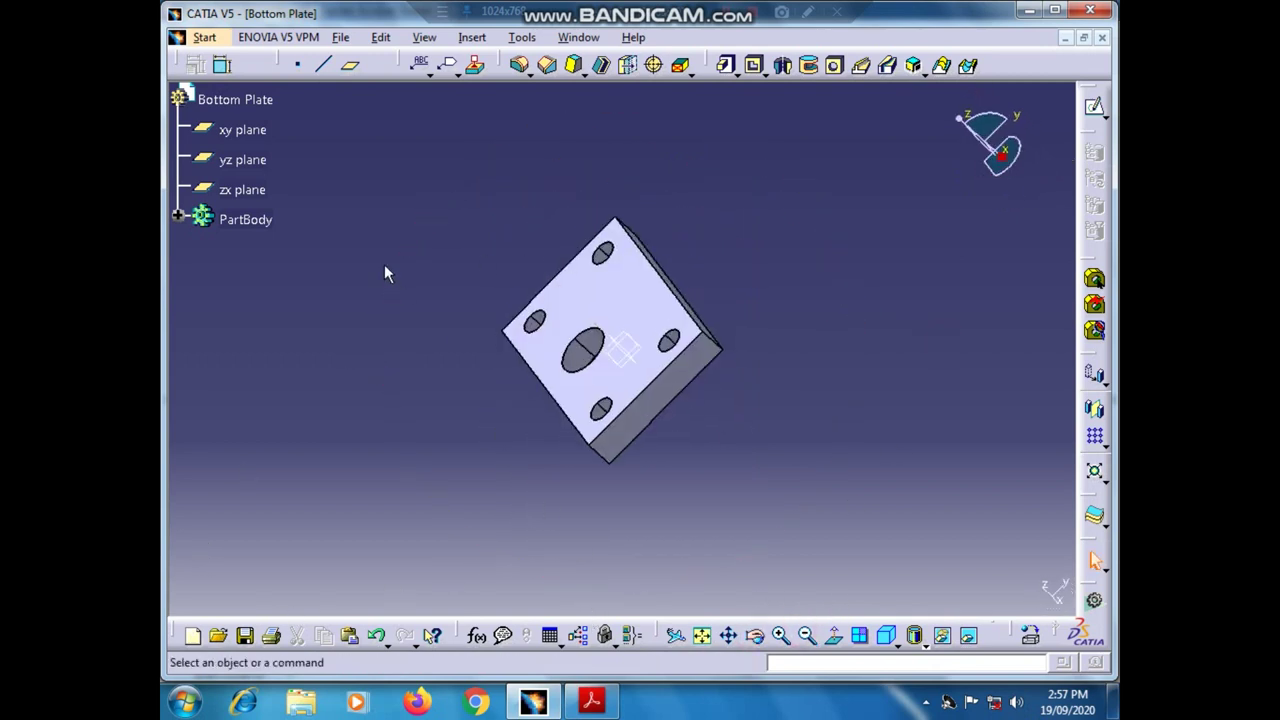
- Create a new part named Top Plate and open a sketch on its xy plane
click(201, 41)
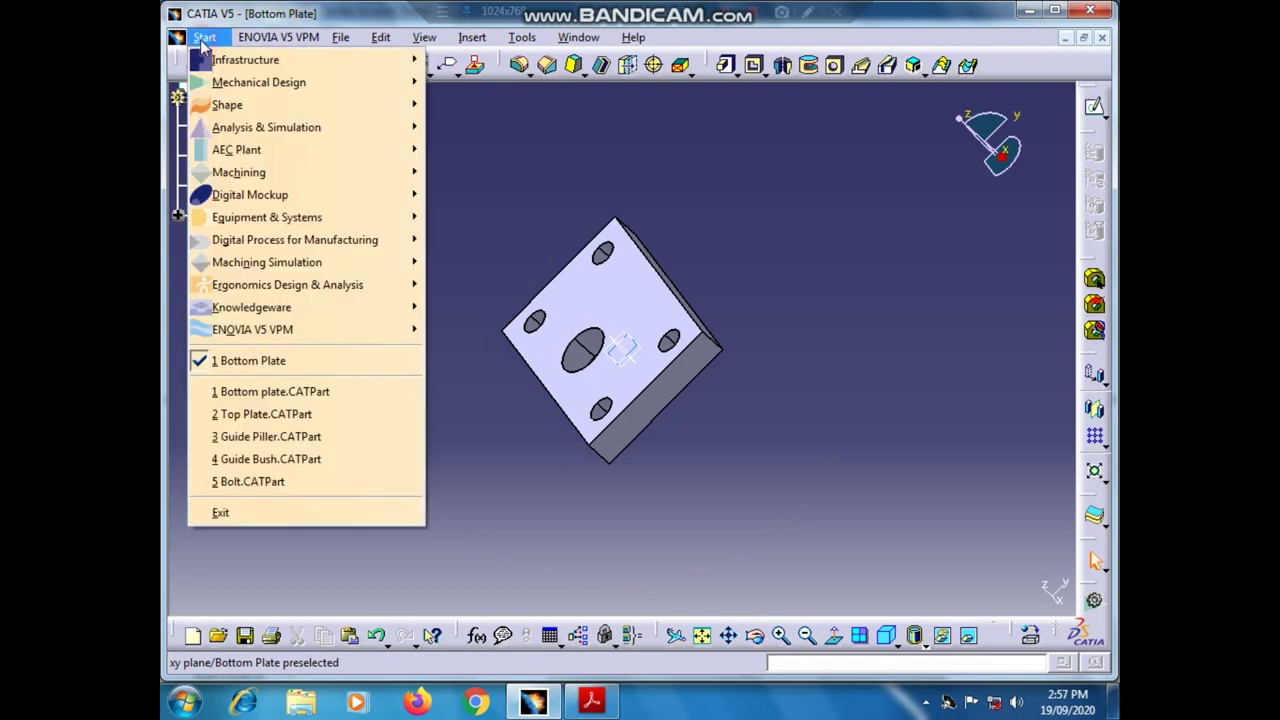
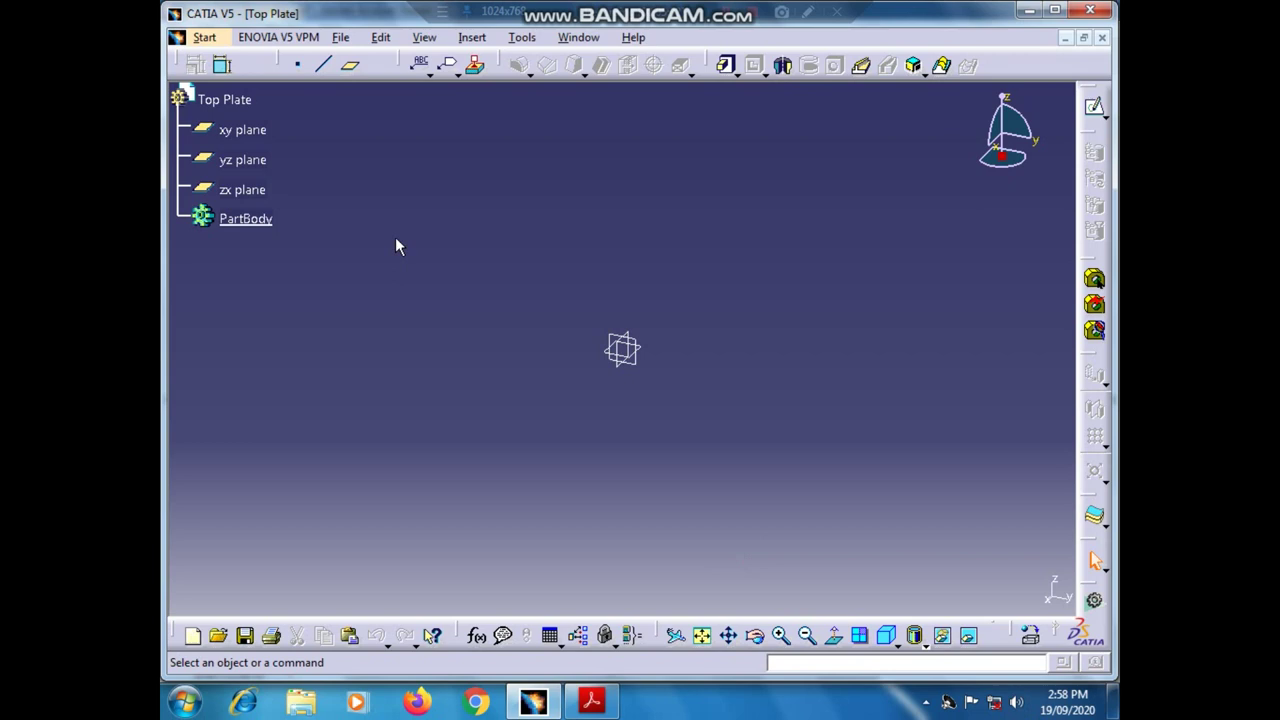
click(266, 131)
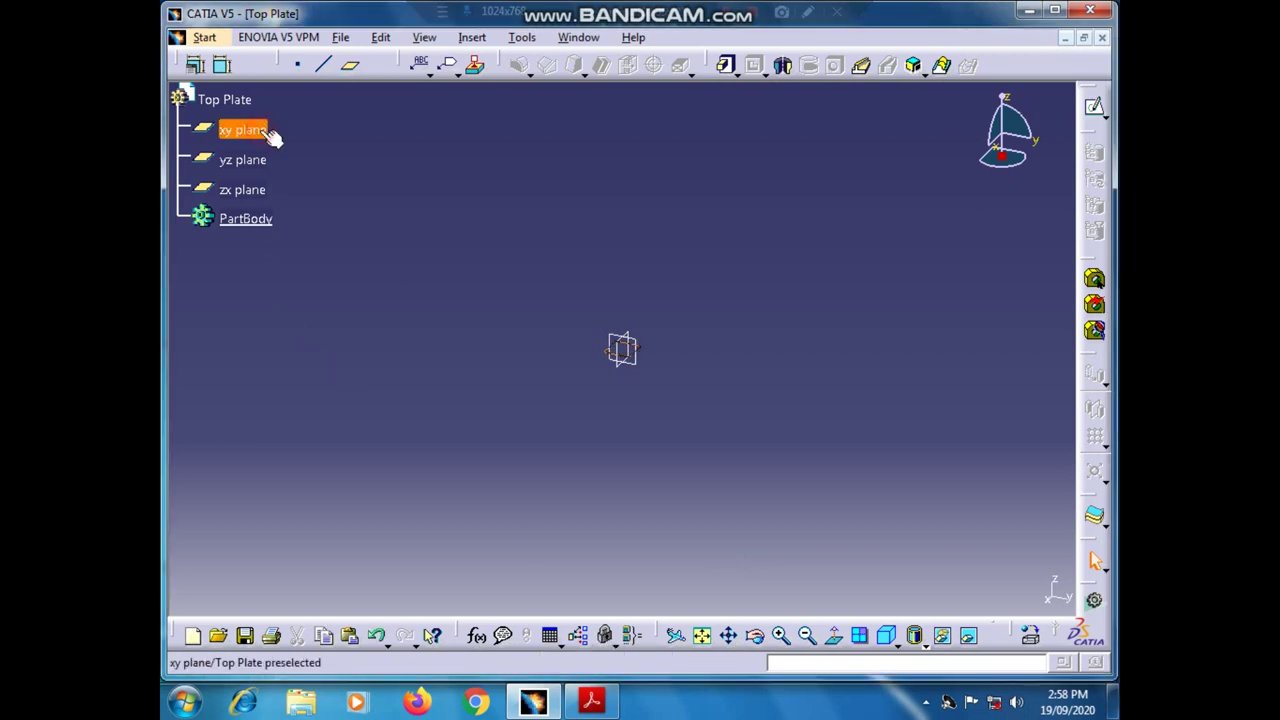
click(1097, 112)
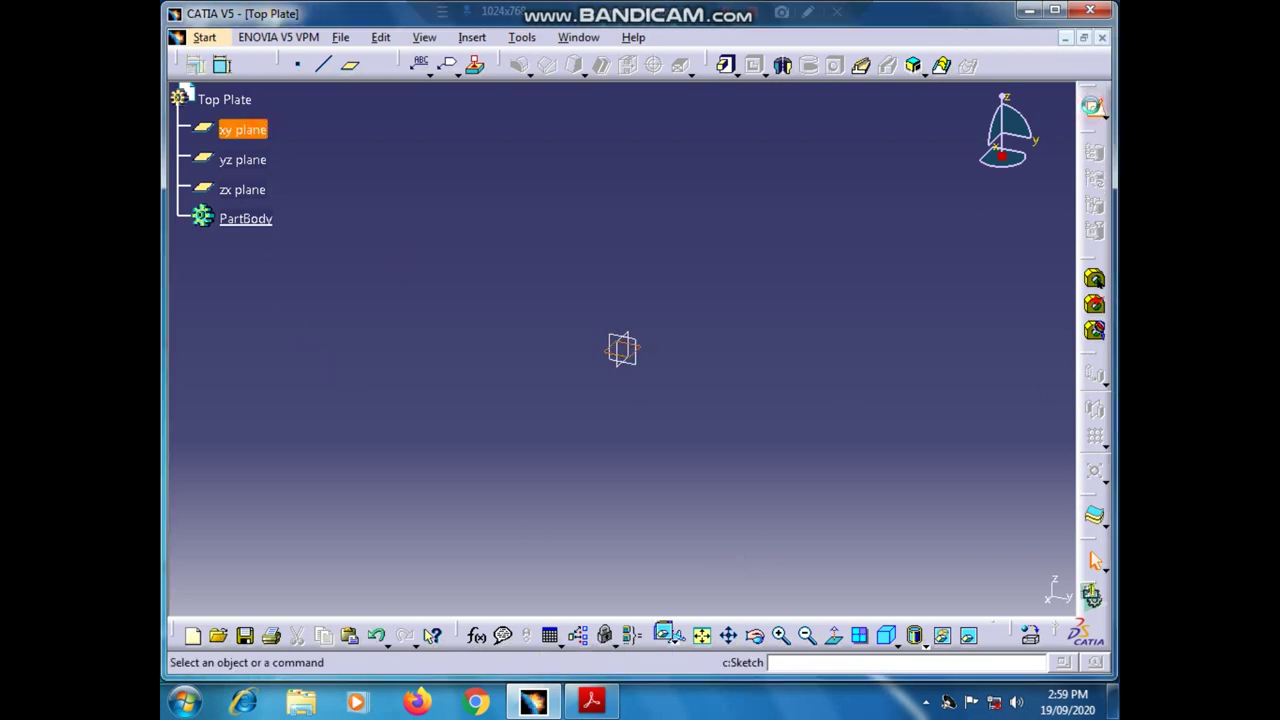
- Review the Top Plate drawing in the PDF, and in CATIA V5 draw a rectangle about 240 by 120 mm centred on the origin
click(592, 703)
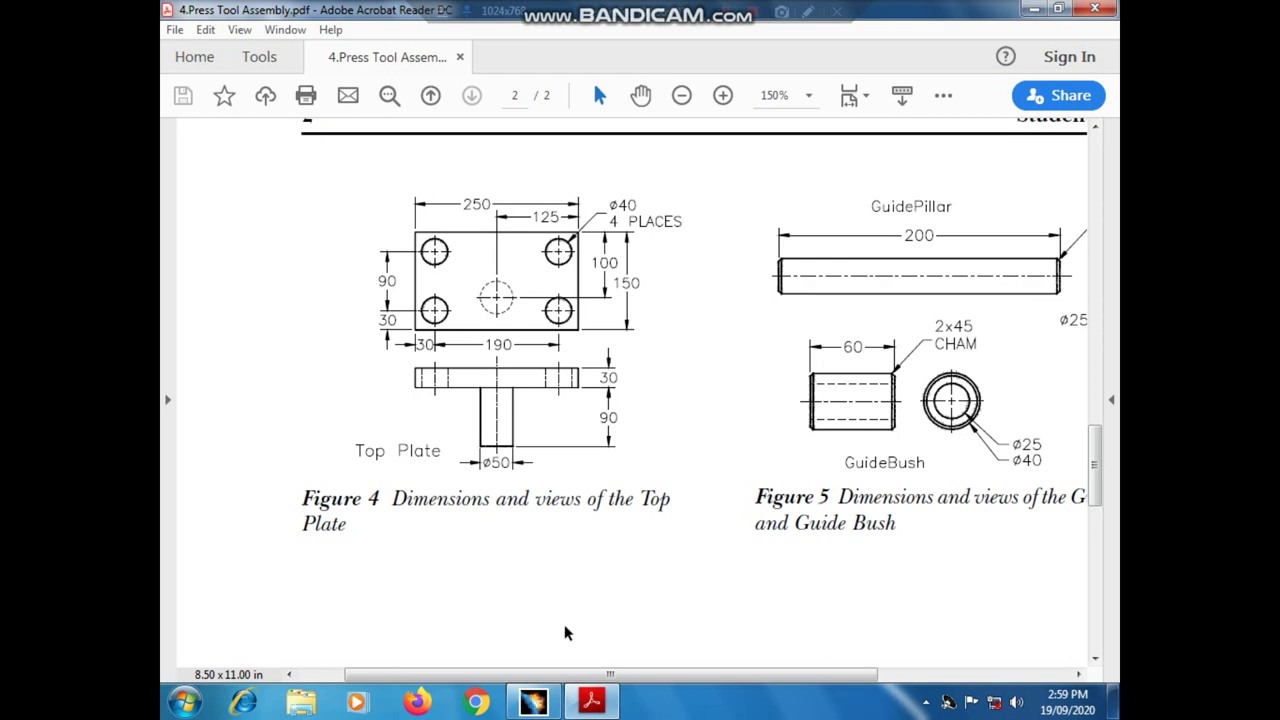
click(533, 703)
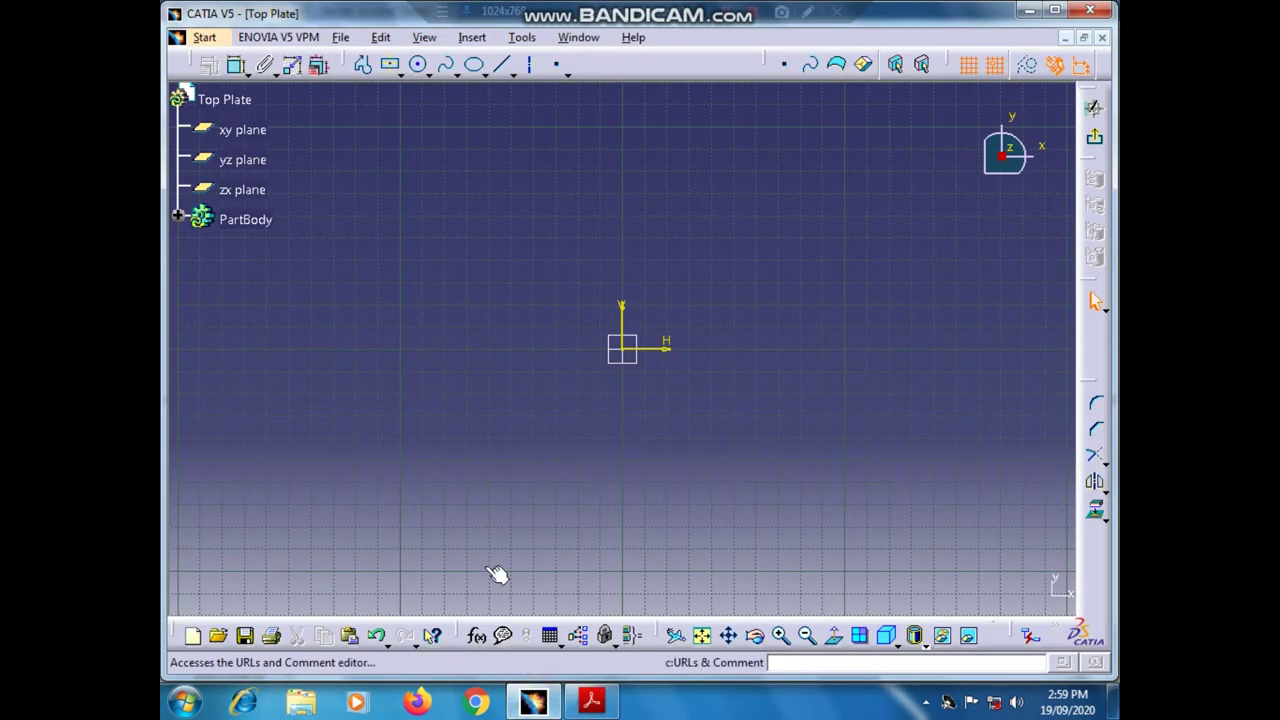
click(391, 66)
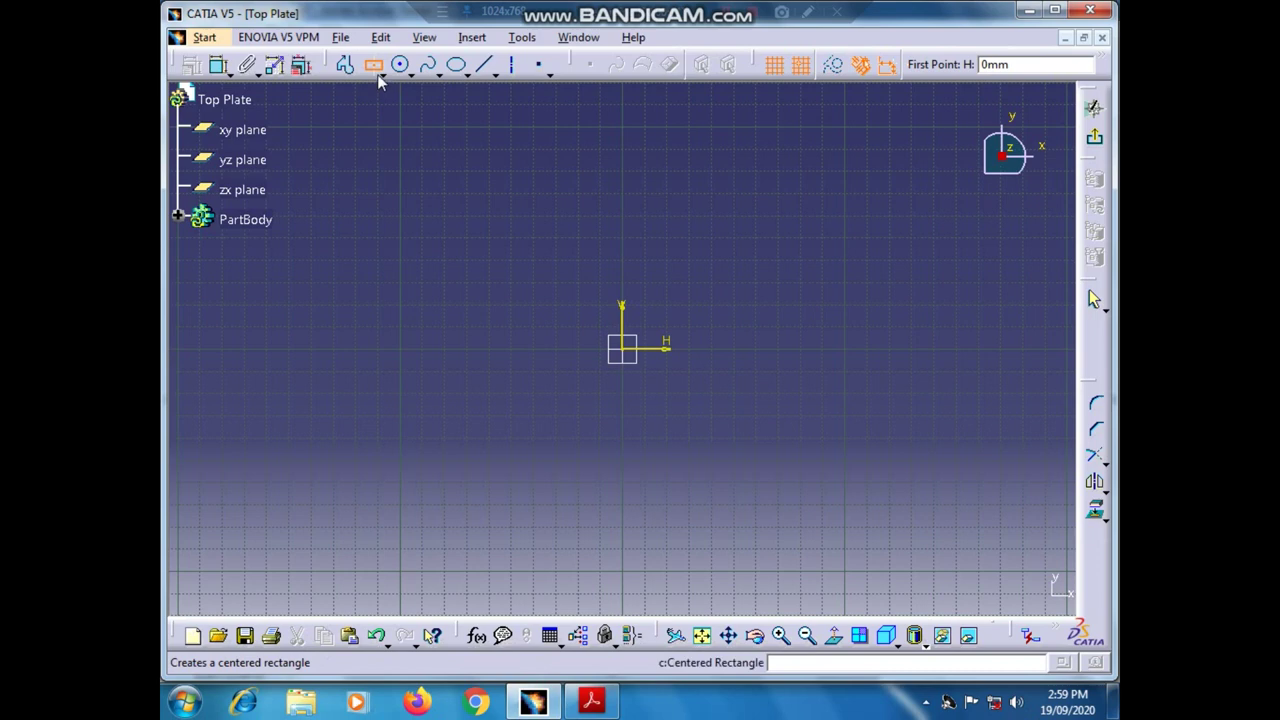
click(377, 74)
click(398, 74)
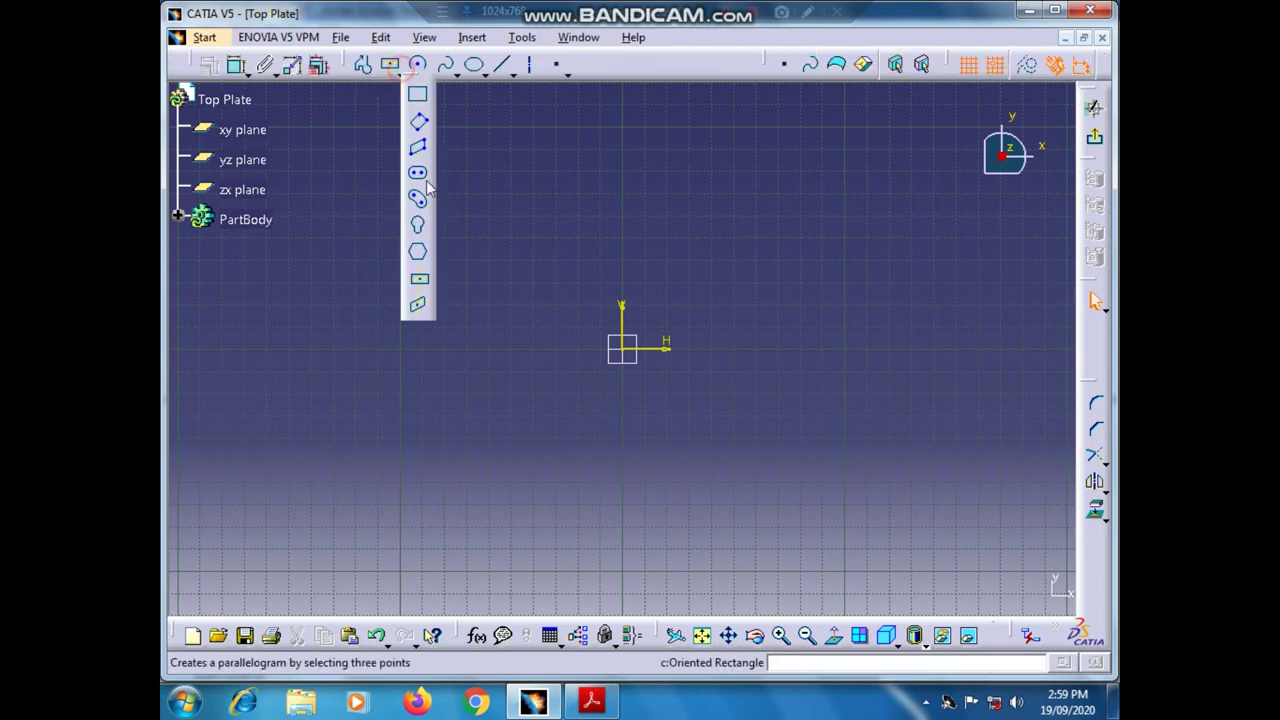
click(419, 279)
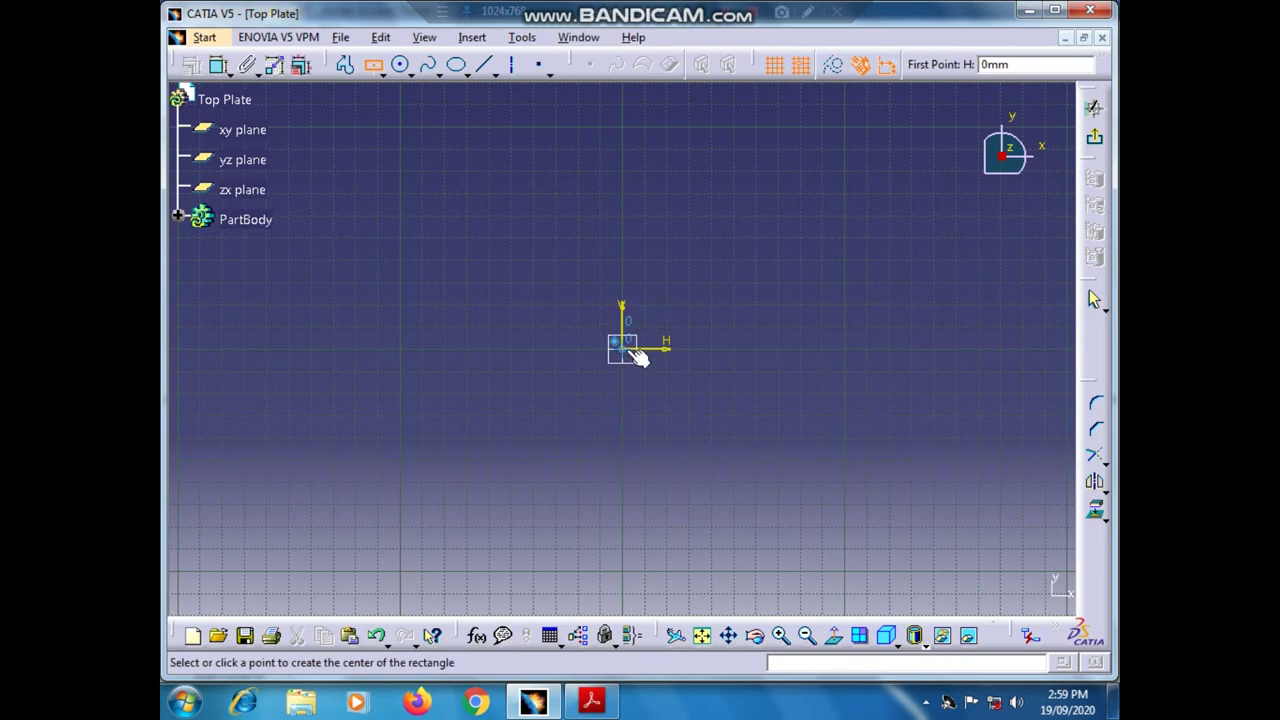
click(634, 354)
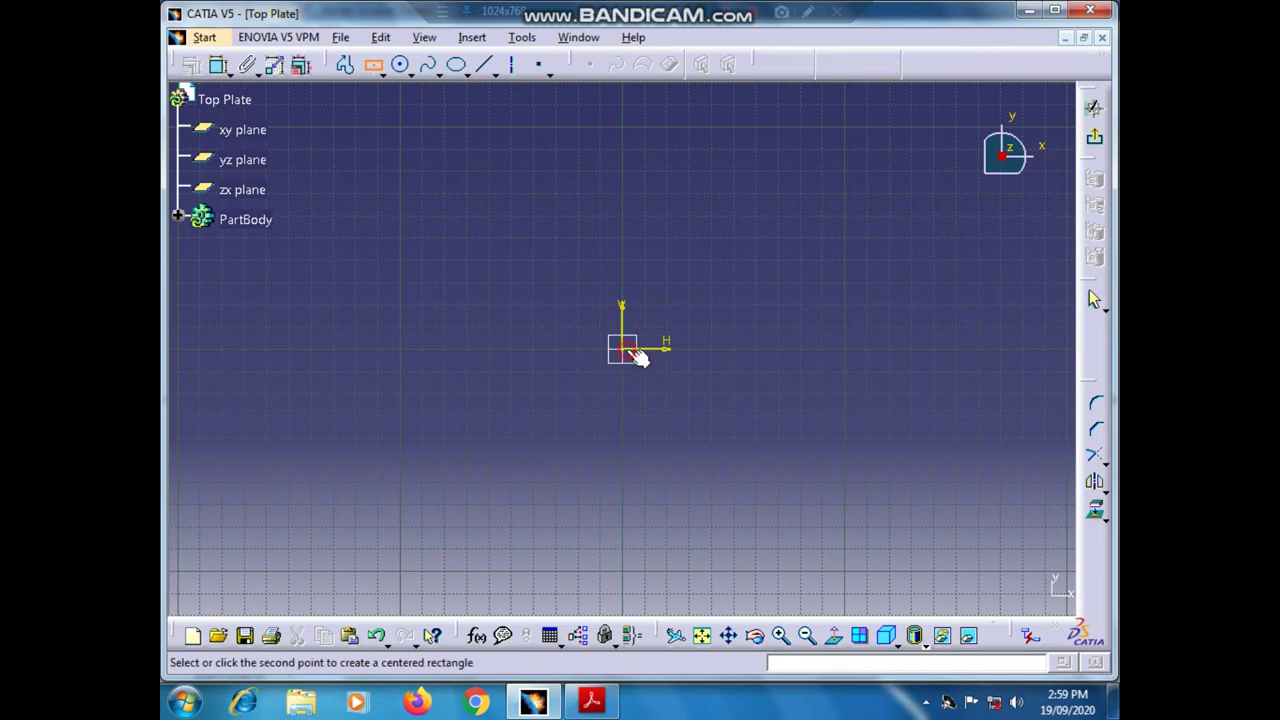
click(881, 471)
click(965, 391)
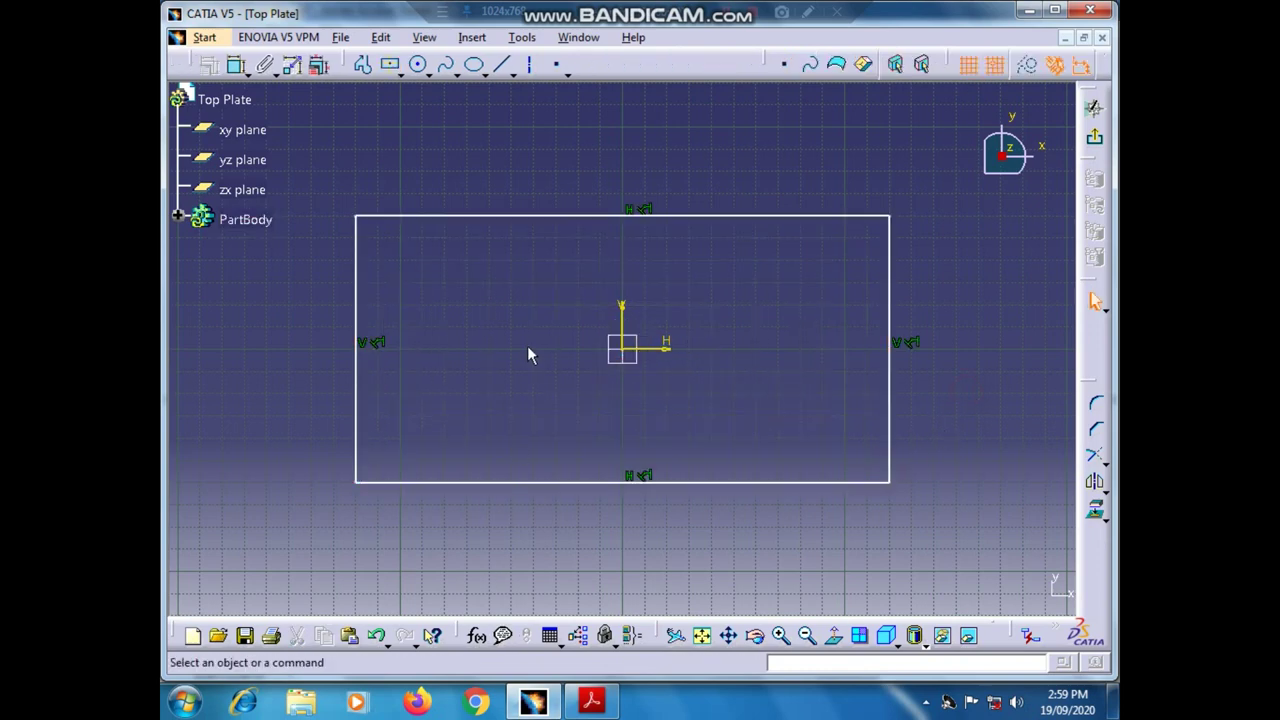
- Dimension the rectangle's upper edge and set its length to 250 mm, as given in the PDF drawing
click(535, 214)
click(237, 64)
click(529, 150)
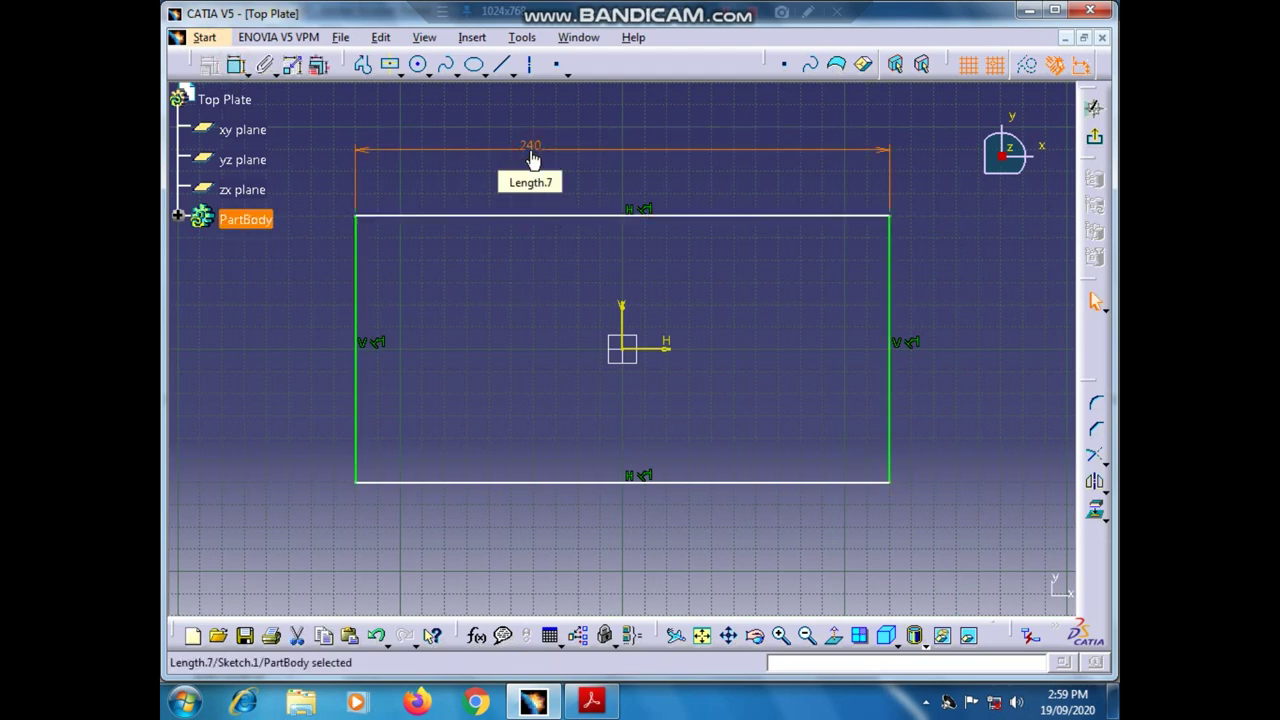
double_click(529, 148)
click(591, 701)
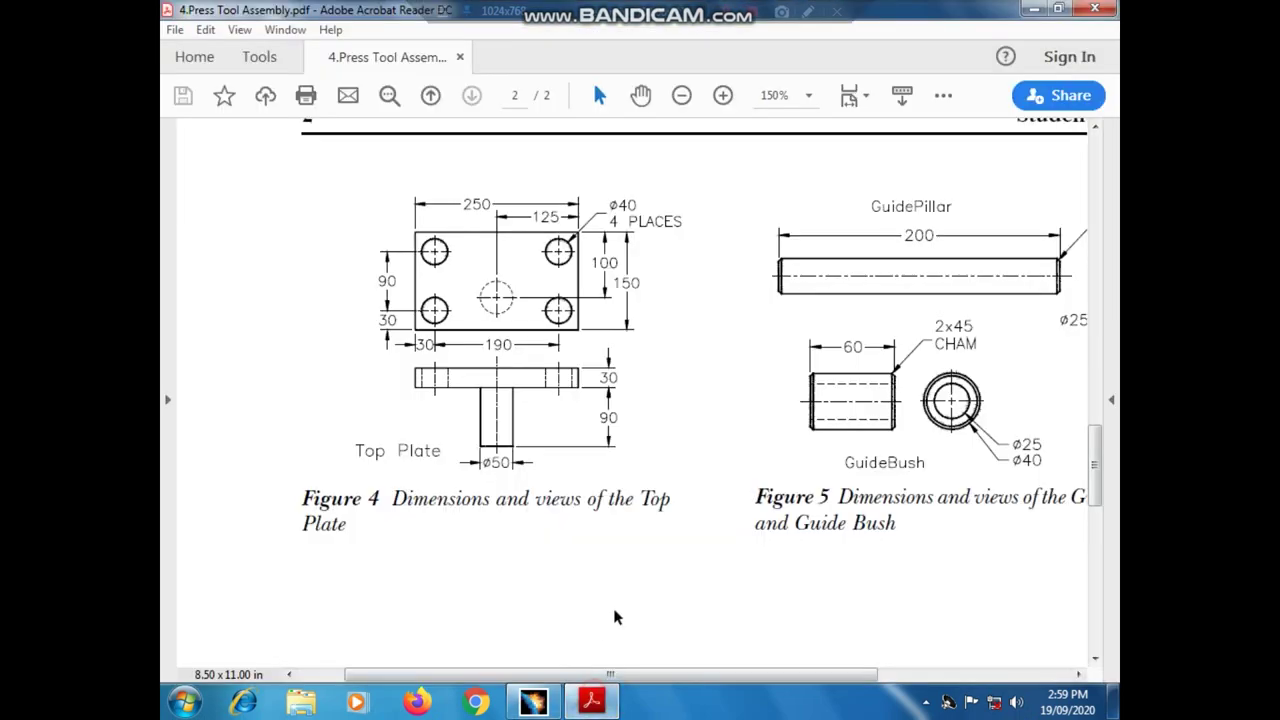
click(533, 701)
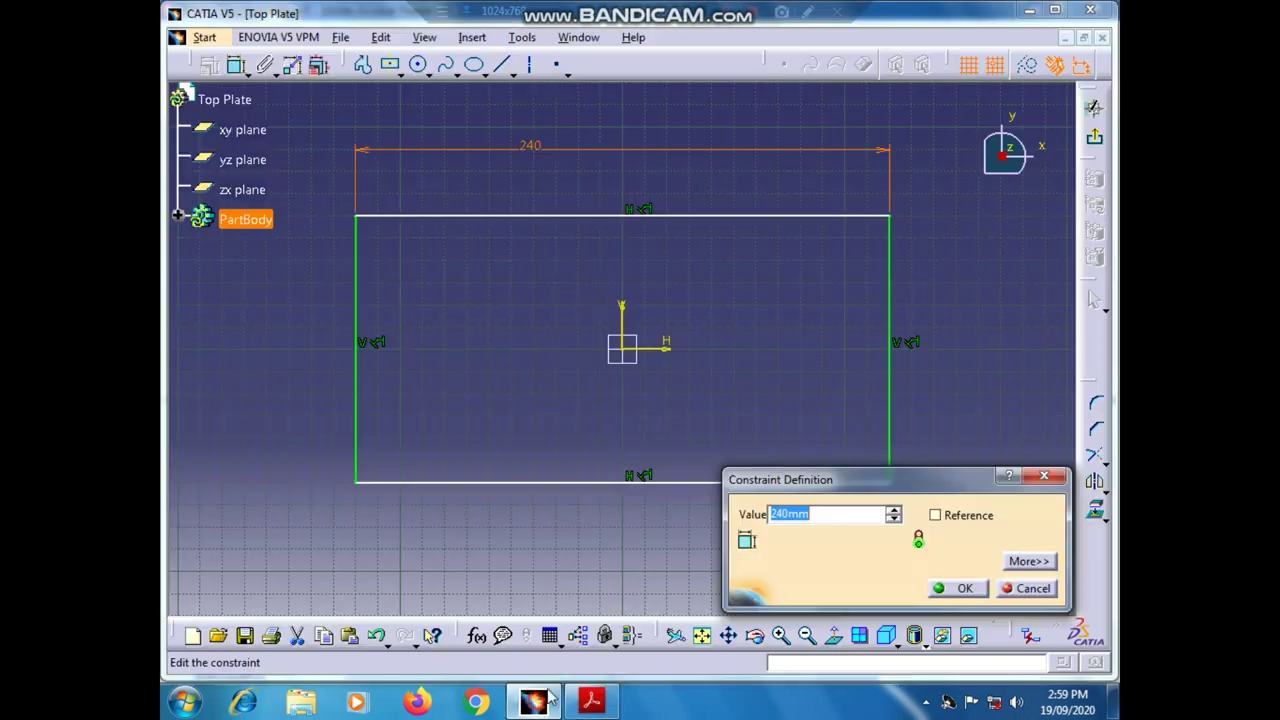
text(250)
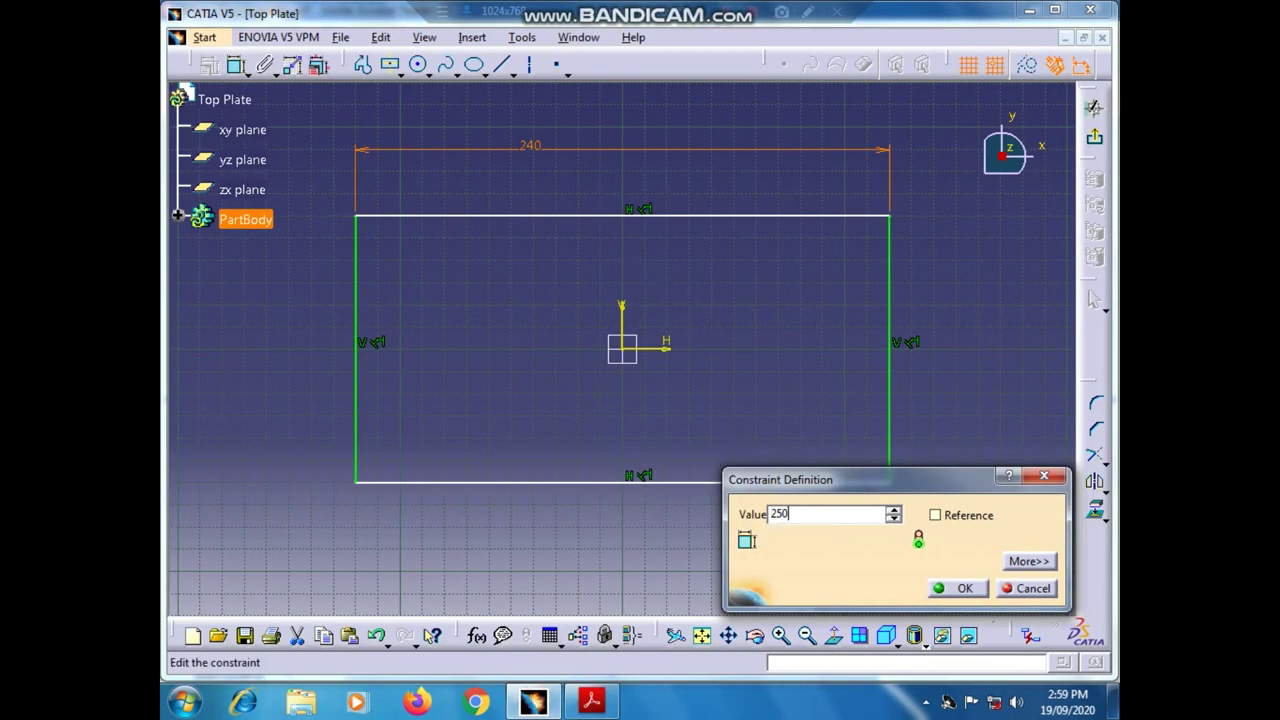
key(Return)
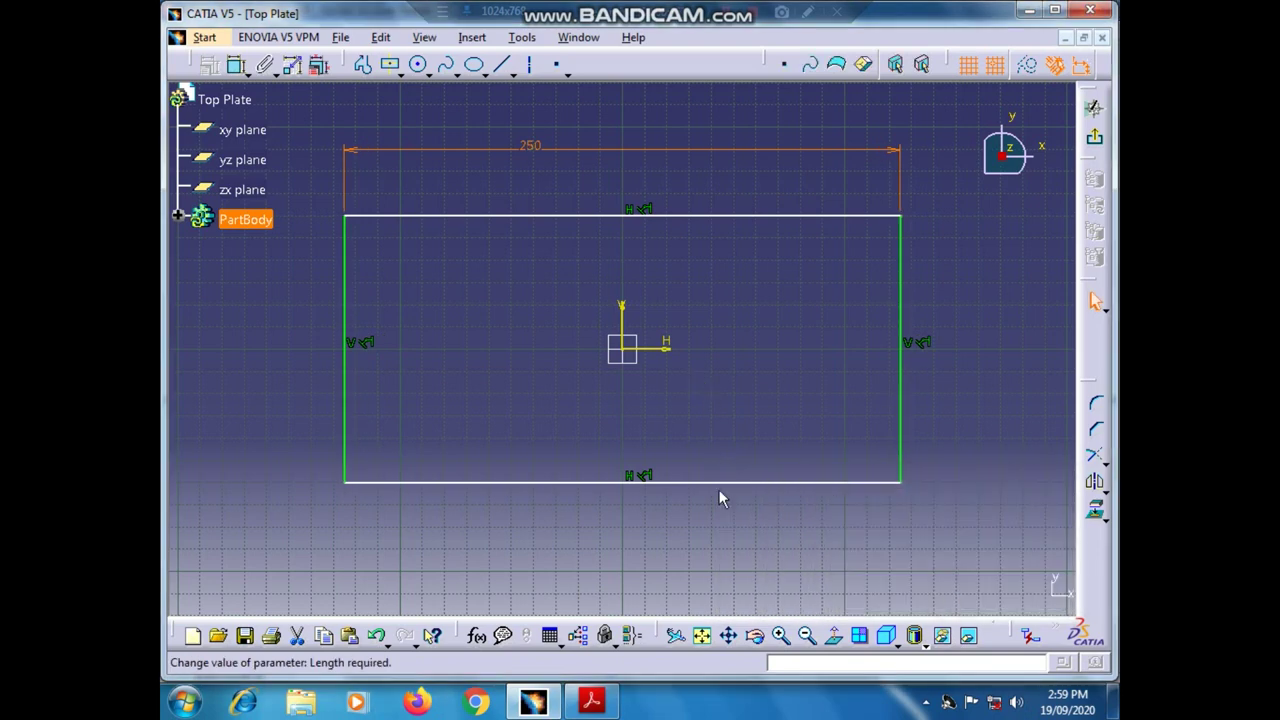
- Dimension the rectangle's right edge and set its height to 150 mm, as given in the PDF drawing
click(901, 390)
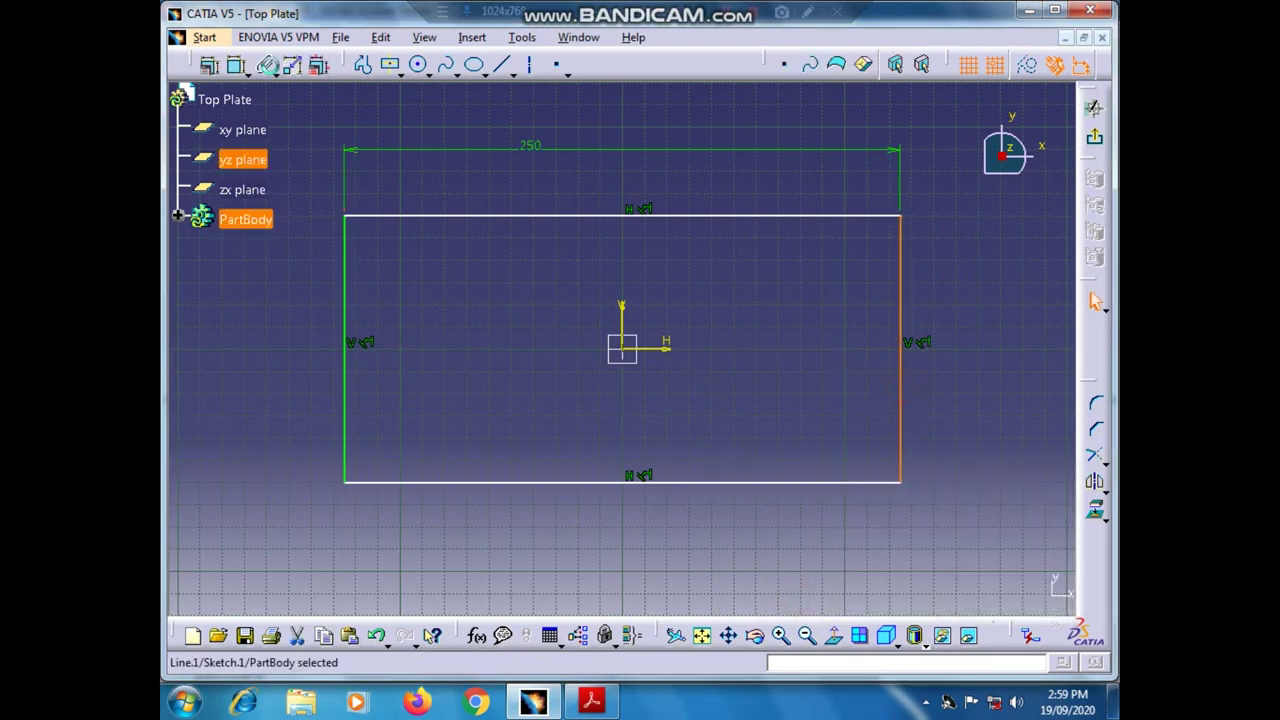
click(237, 66)
click(950, 332)
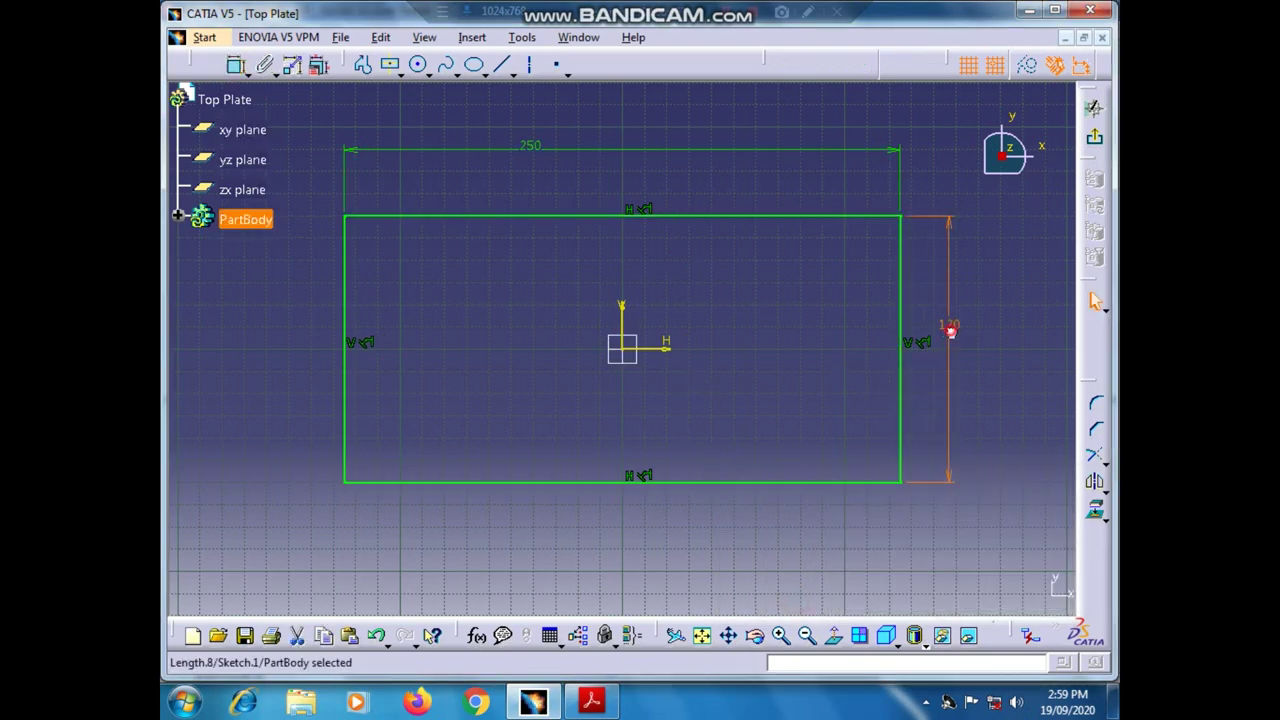
double_click(949, 329)
click(591, 701)
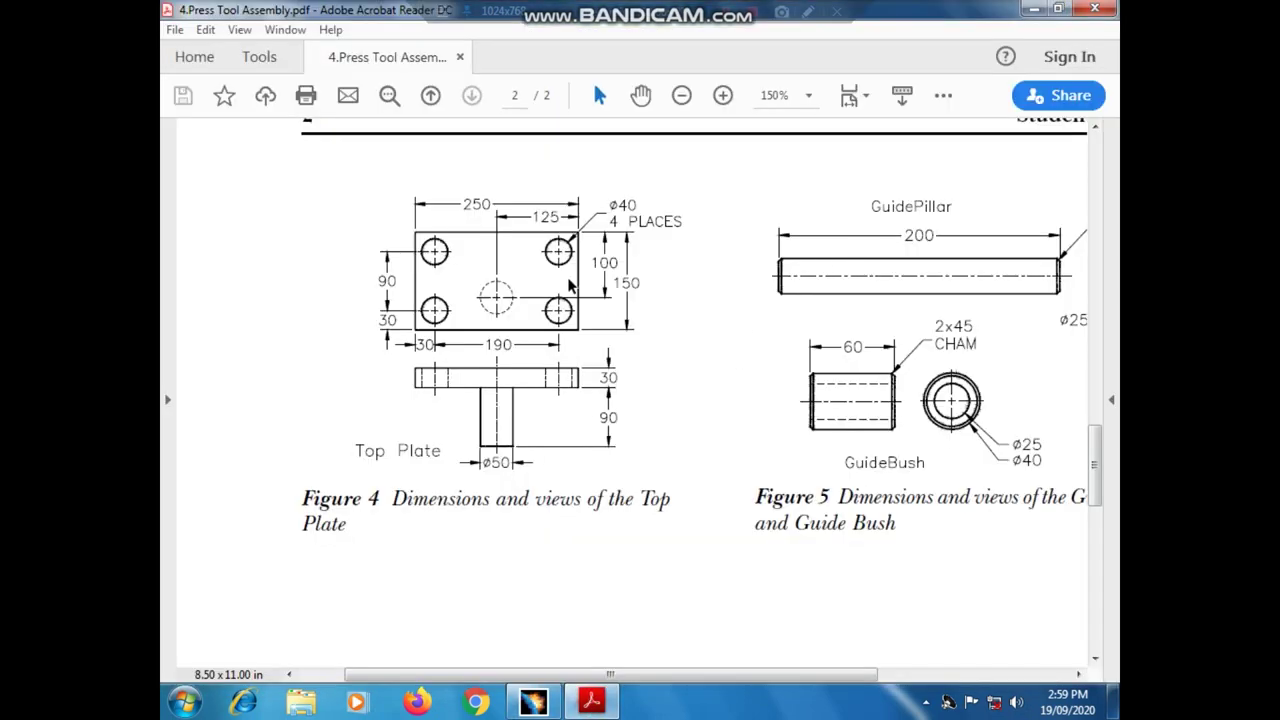
click(534, 701)
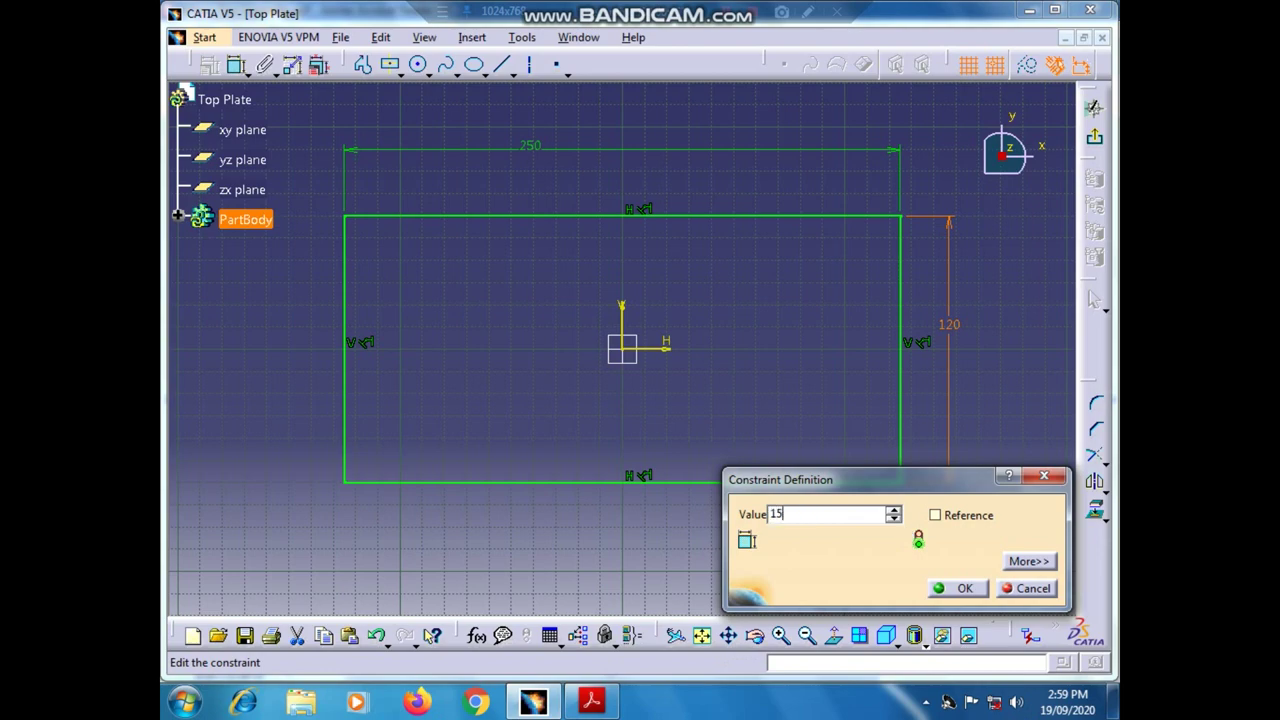
key(Return)
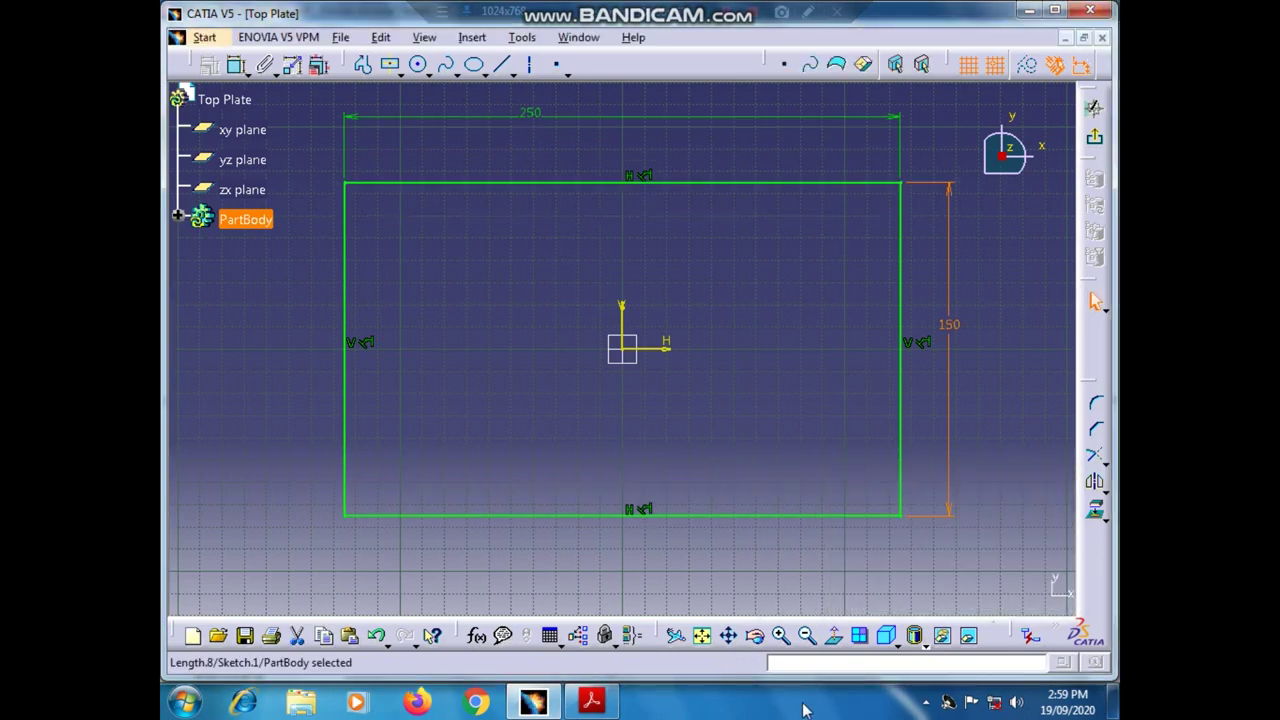
click(807, 636)
click(807, 636)
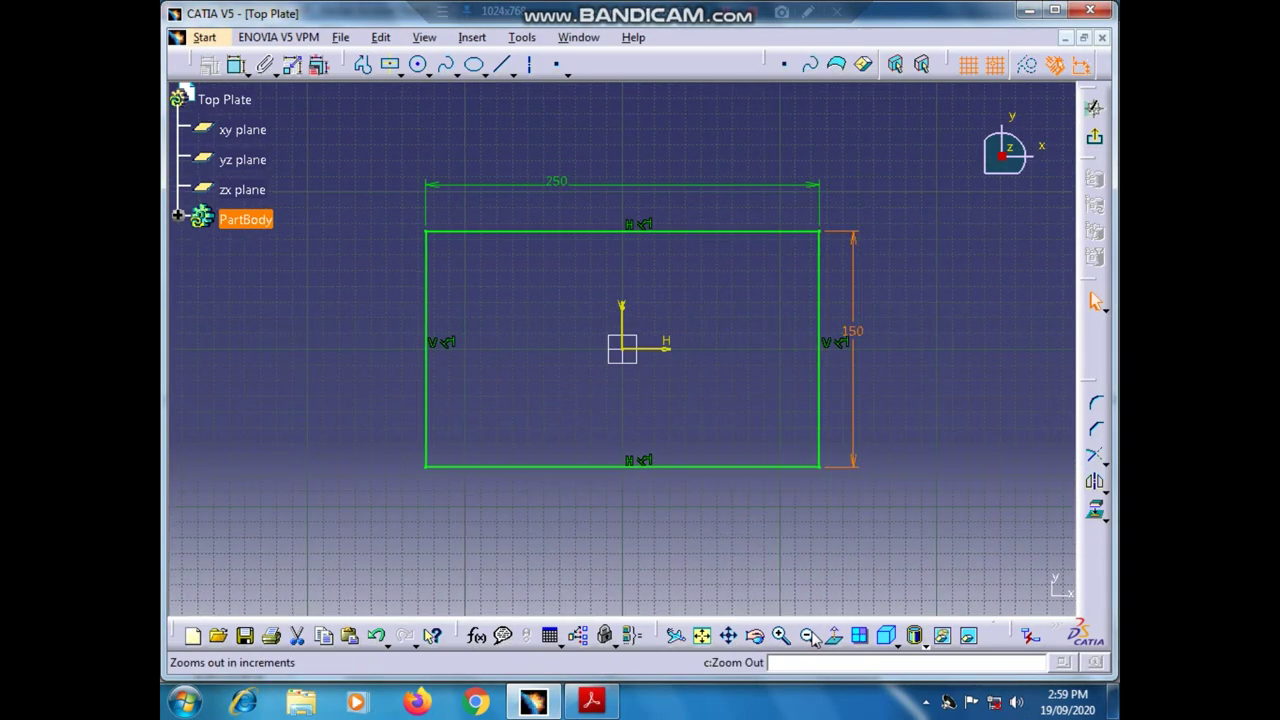
click(866, 527)
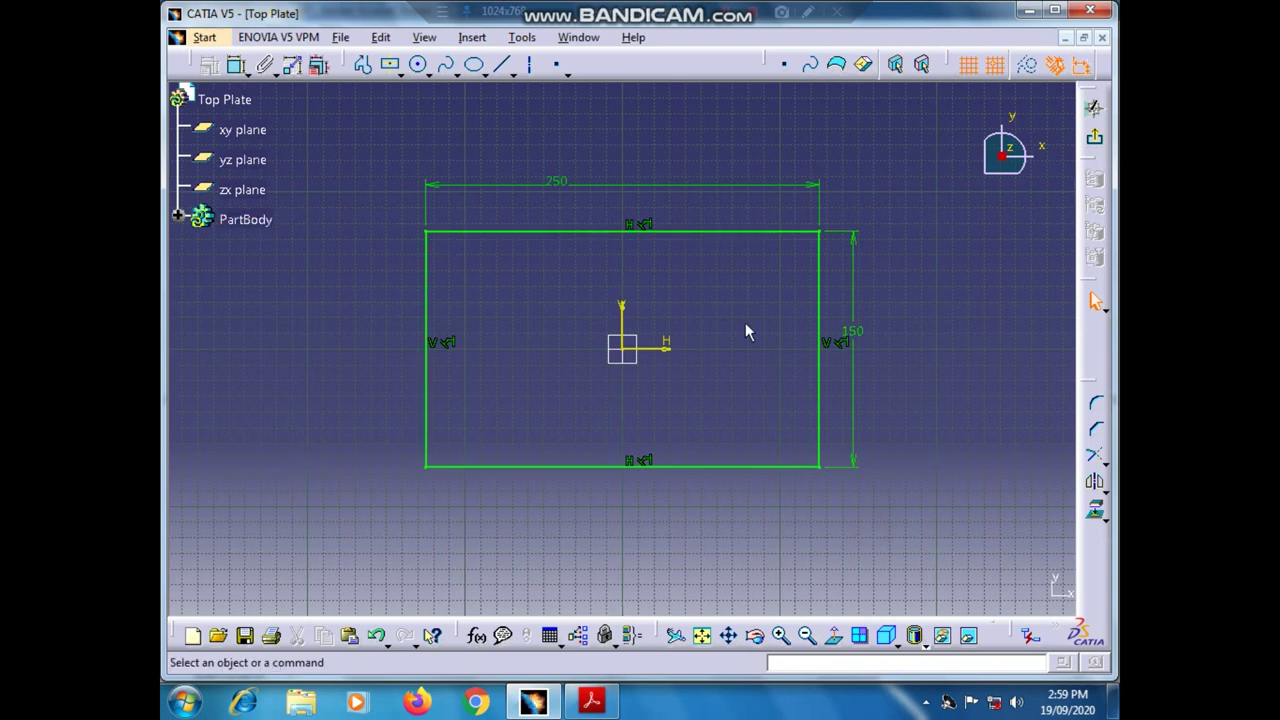
- Check the hole callout in the PDF, and in CATIA V5 draw a circle about 20 mm in diameter near the rectangle's lower-left corner
click(590, 704)
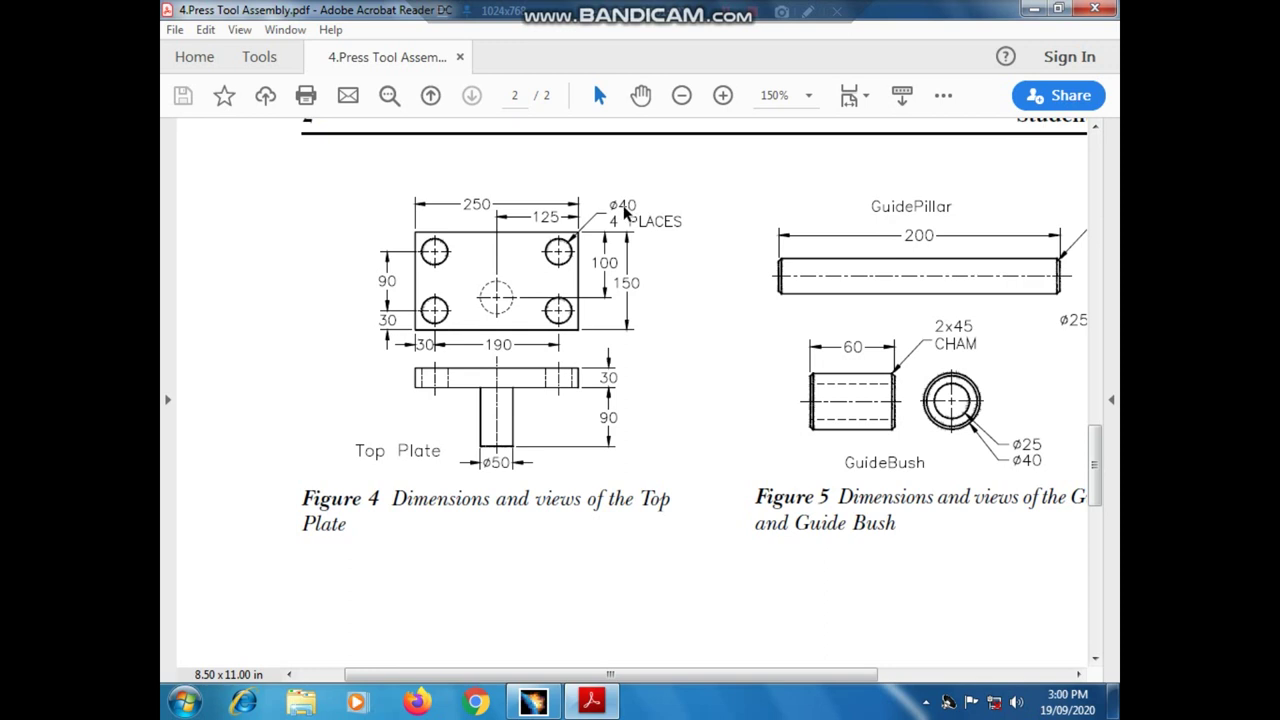
click(533, 702)
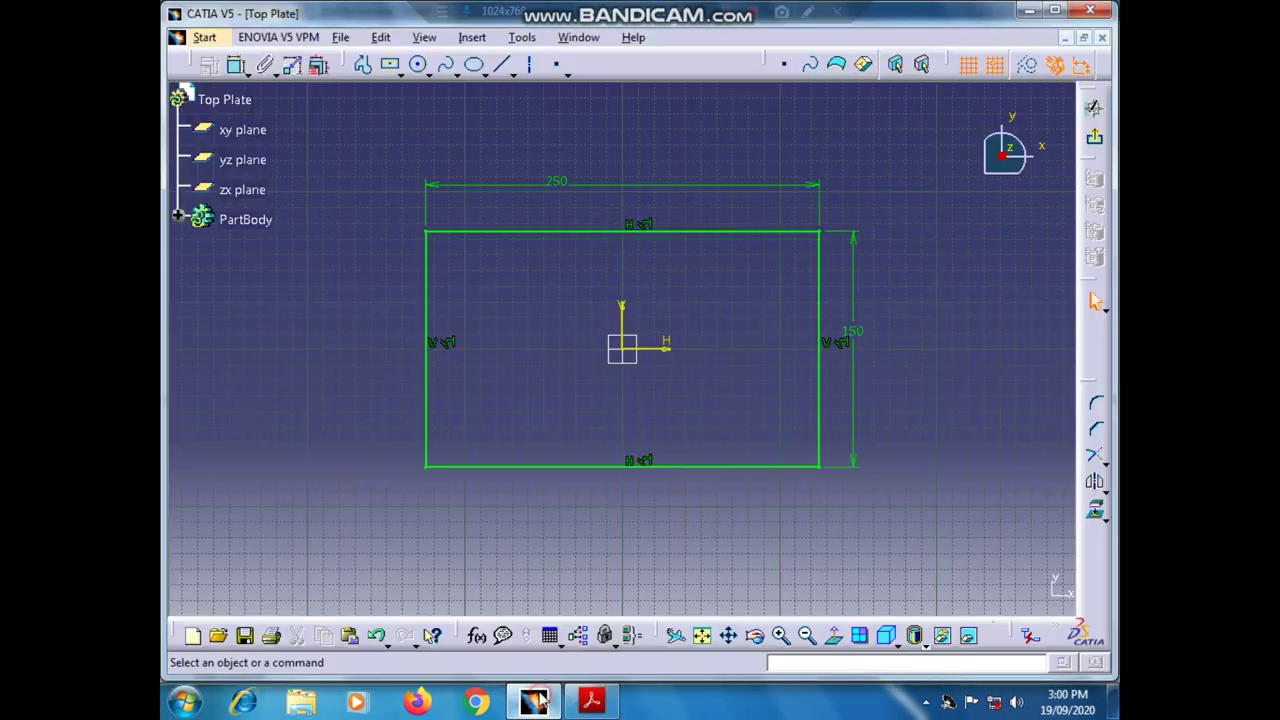
click(418, 64)
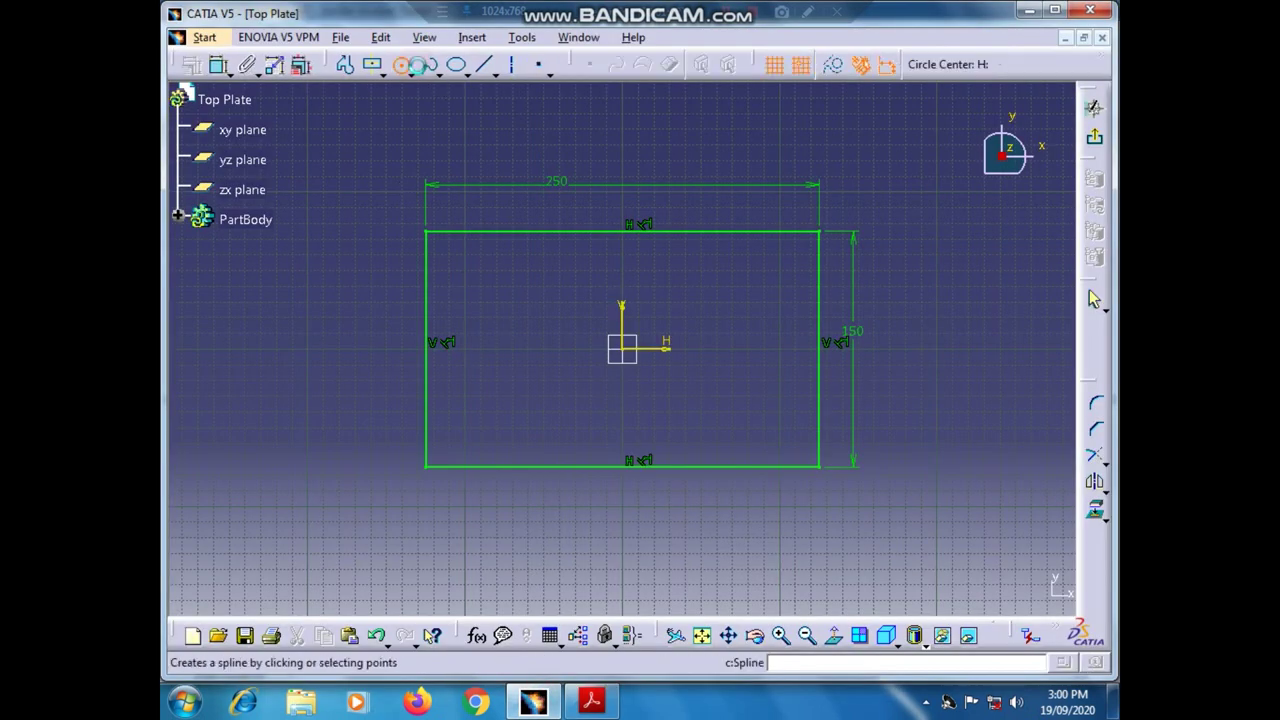
click(481, 411)
click(496, 418)
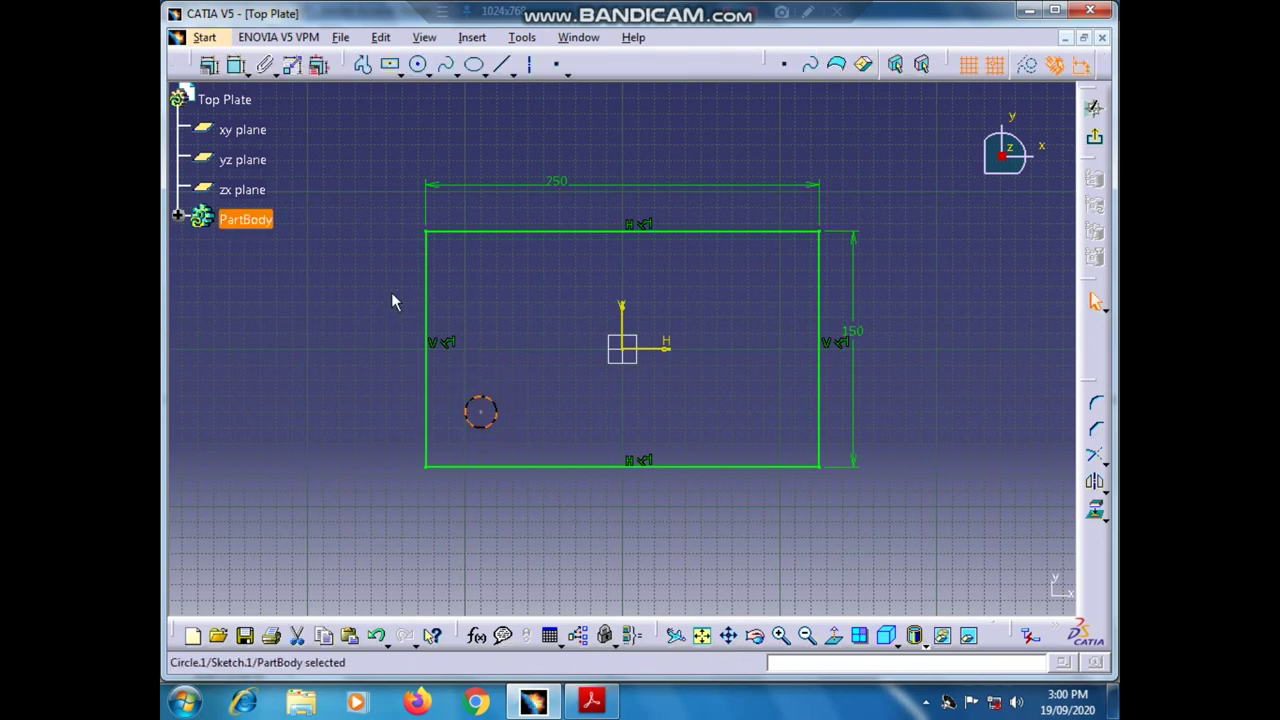
- Dimension the circle and set its diameter to 40 mm
click(236, 64)
click(346, 400)
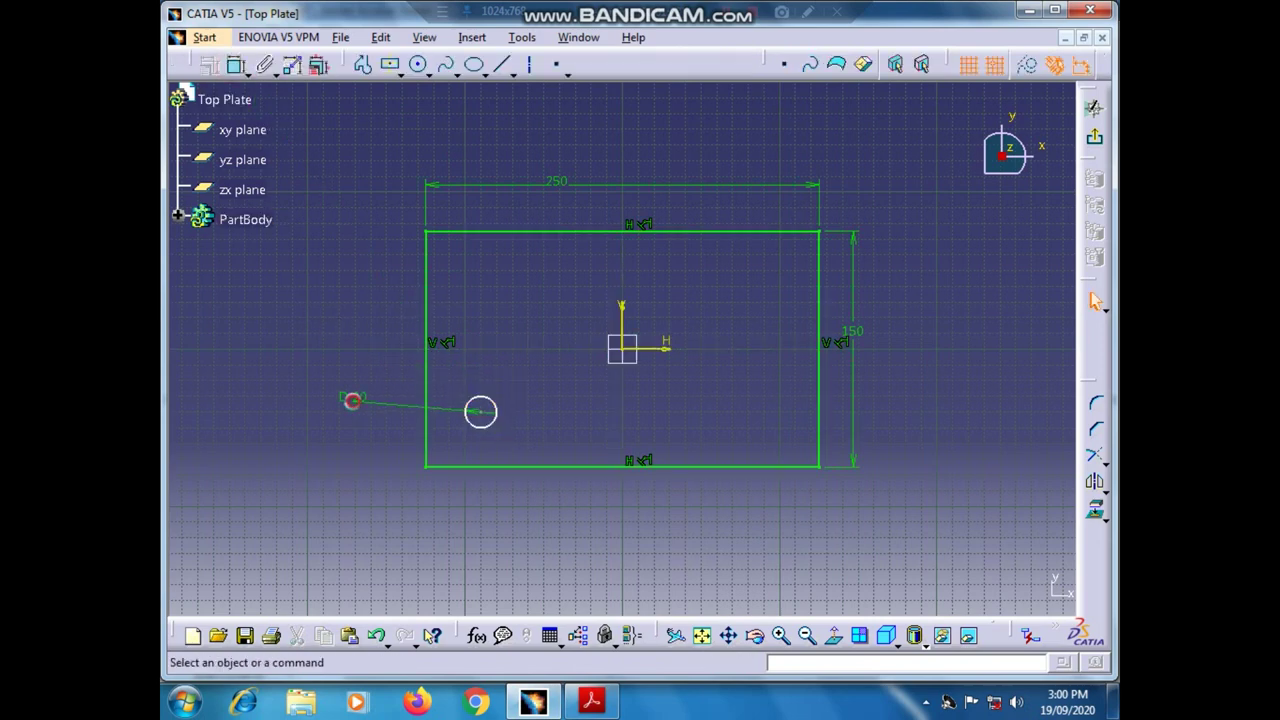
double_click(352, 400)
text(40)
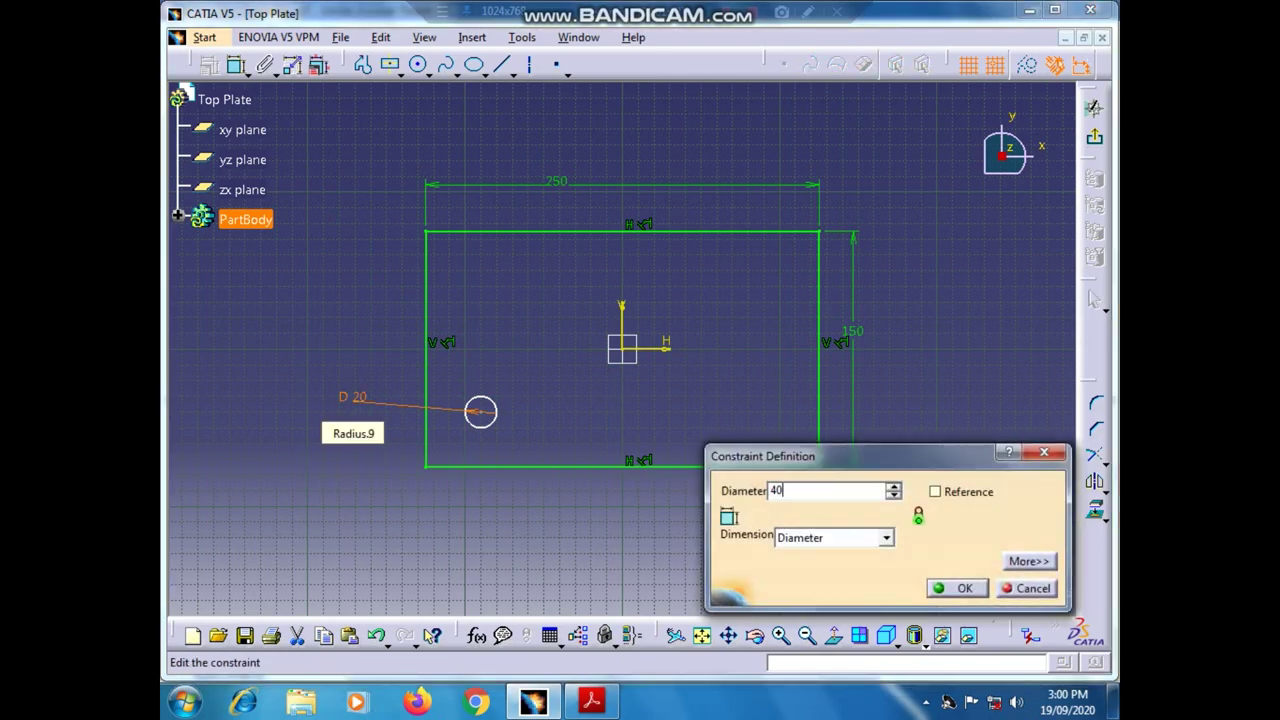
key(Return)
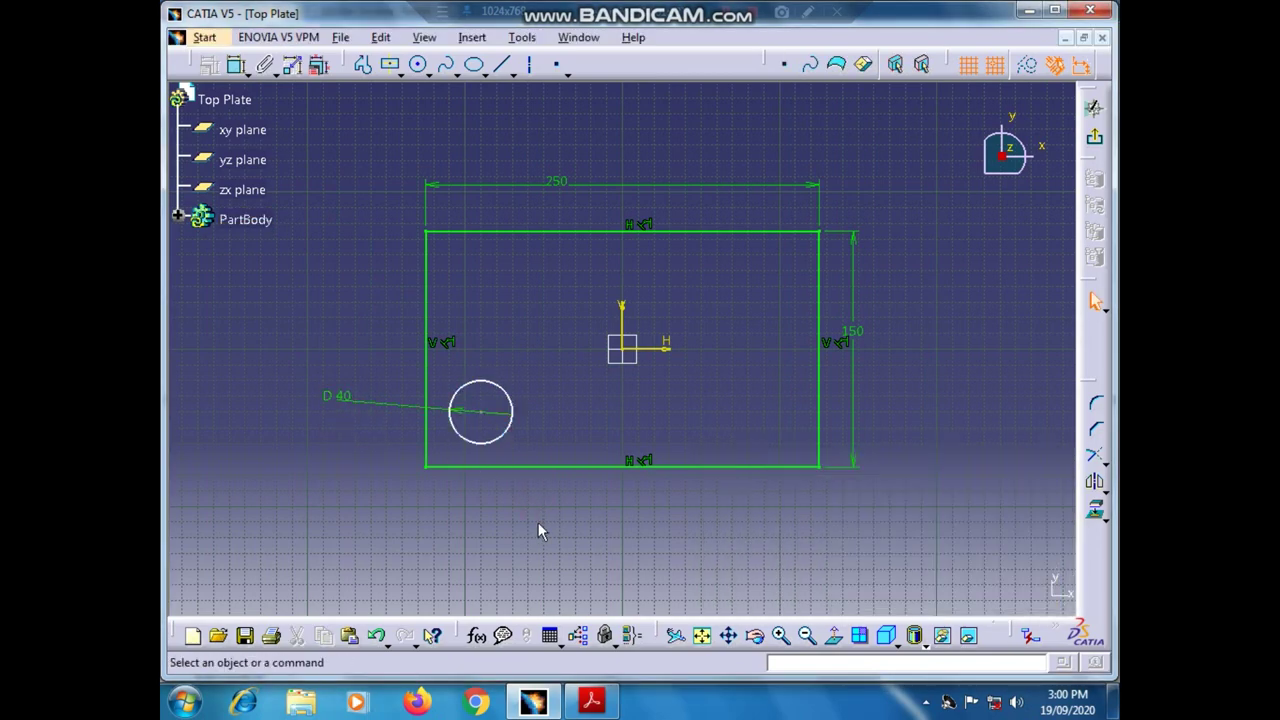
- Check the hole position in the PDF, and in CATIA V5 constrain the circle's centre 30 mm from the rectangle's lower edge
click(591, 702)
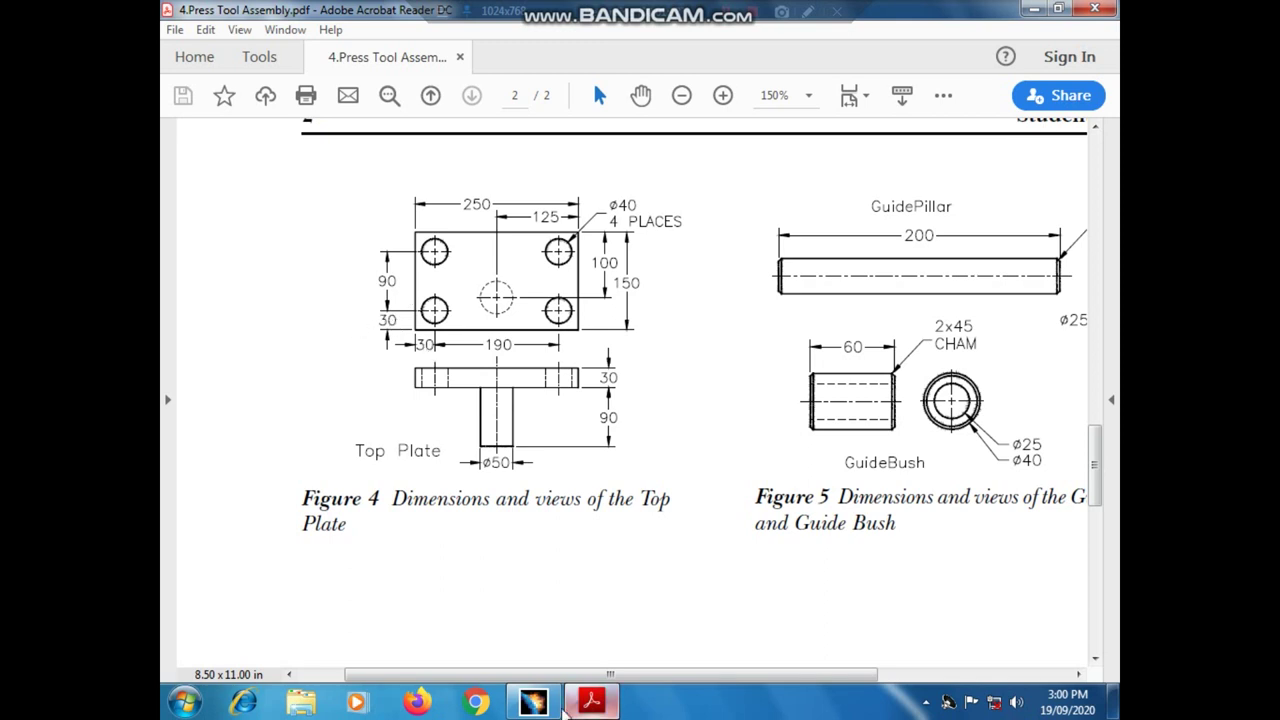
click(533, 702)
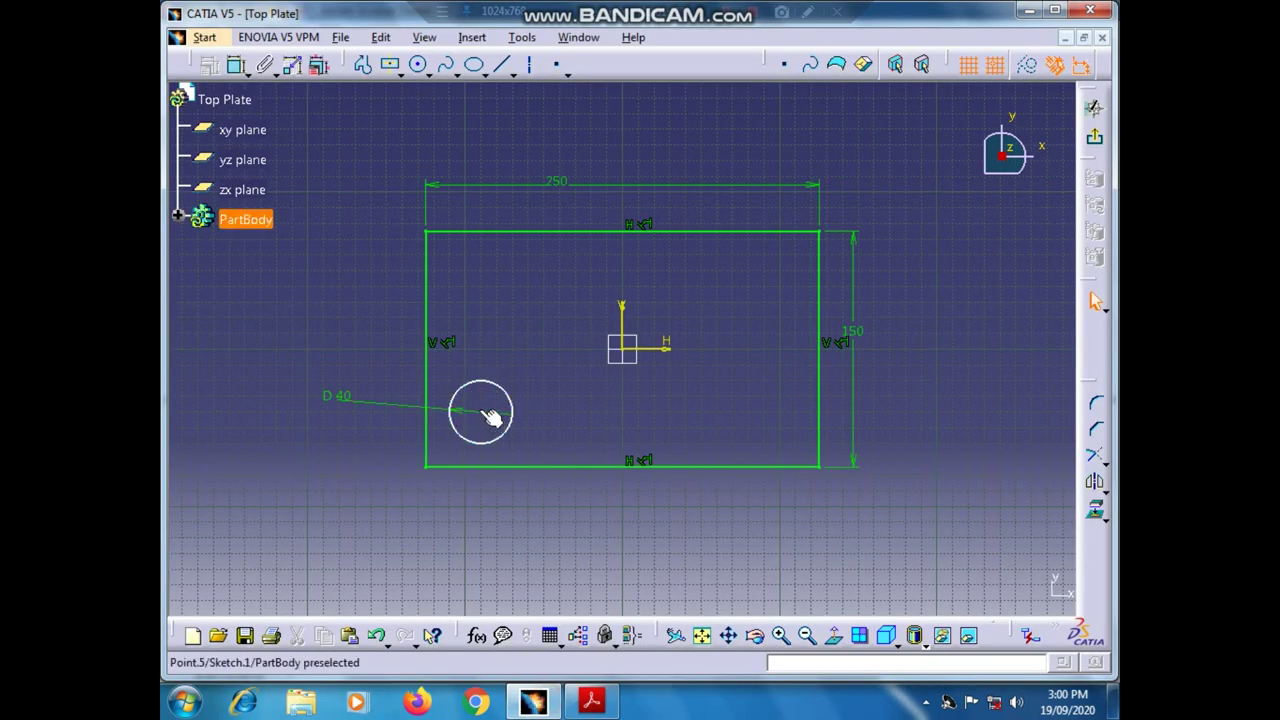
click(492, 418)
ctrl+click(496, 466)
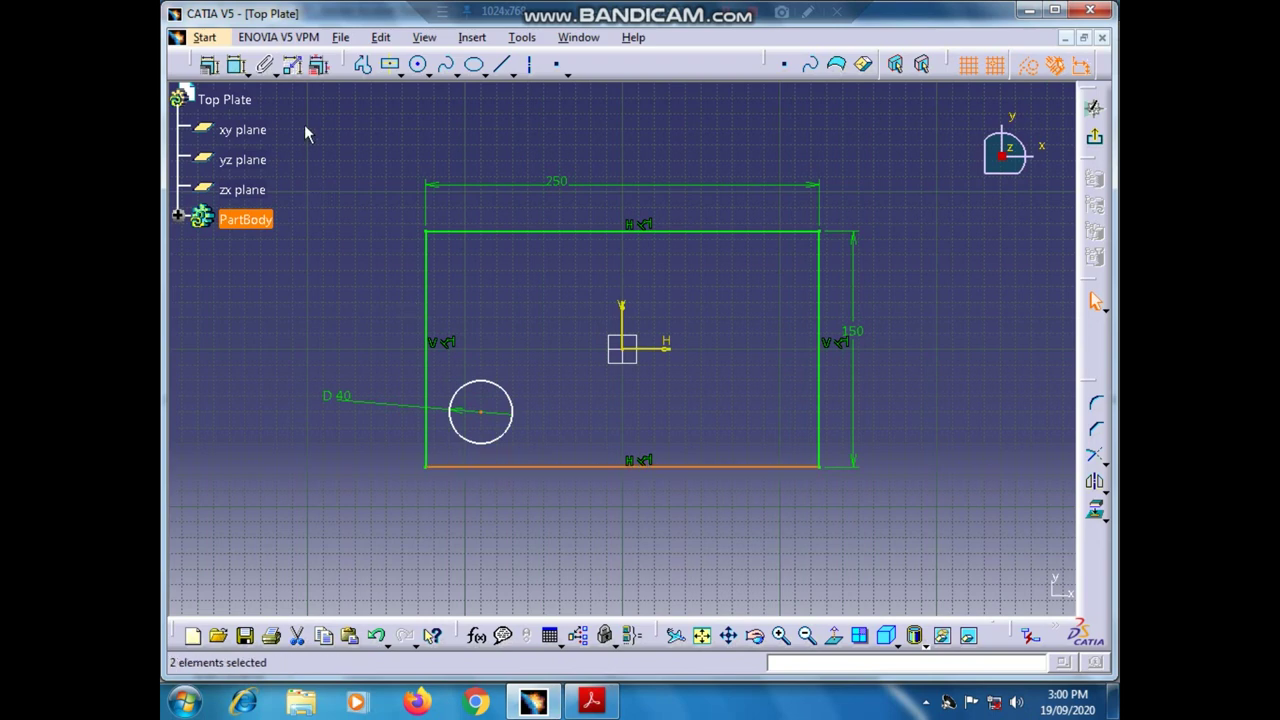
click(236, 64)
click(396, 446)
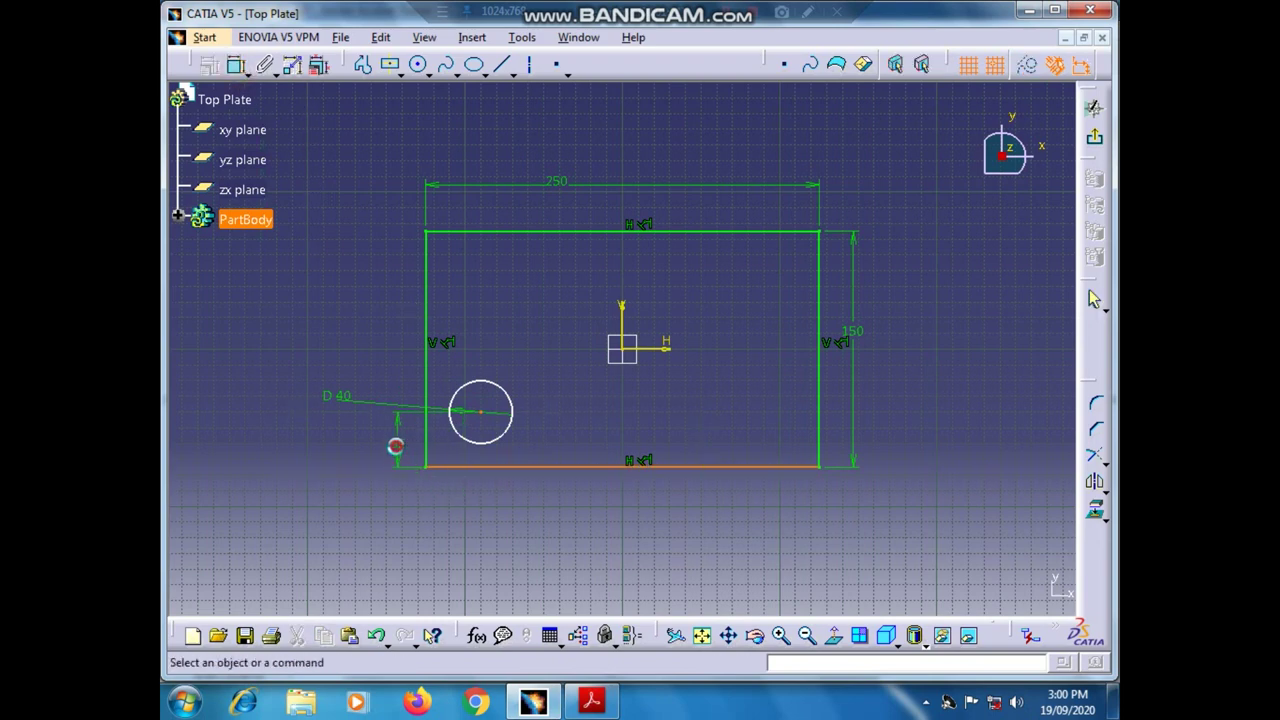
double_click(396, 446)
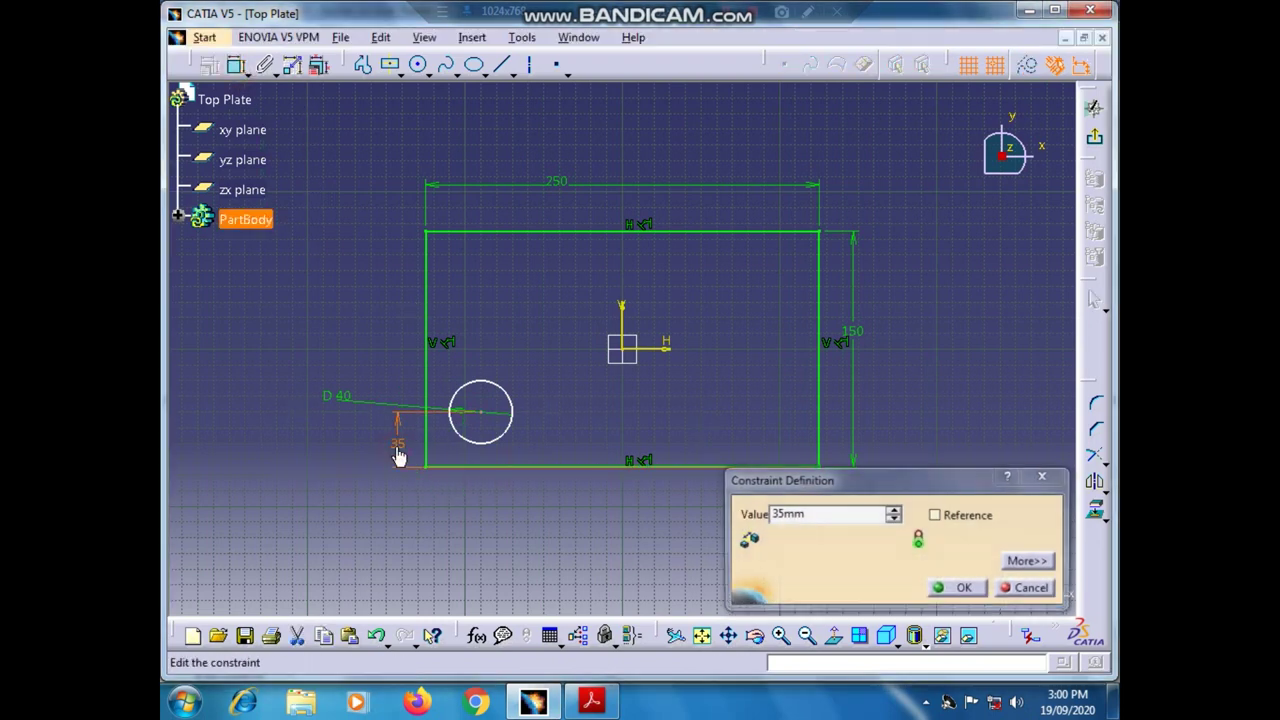
double_click(858, 514)
text(30)
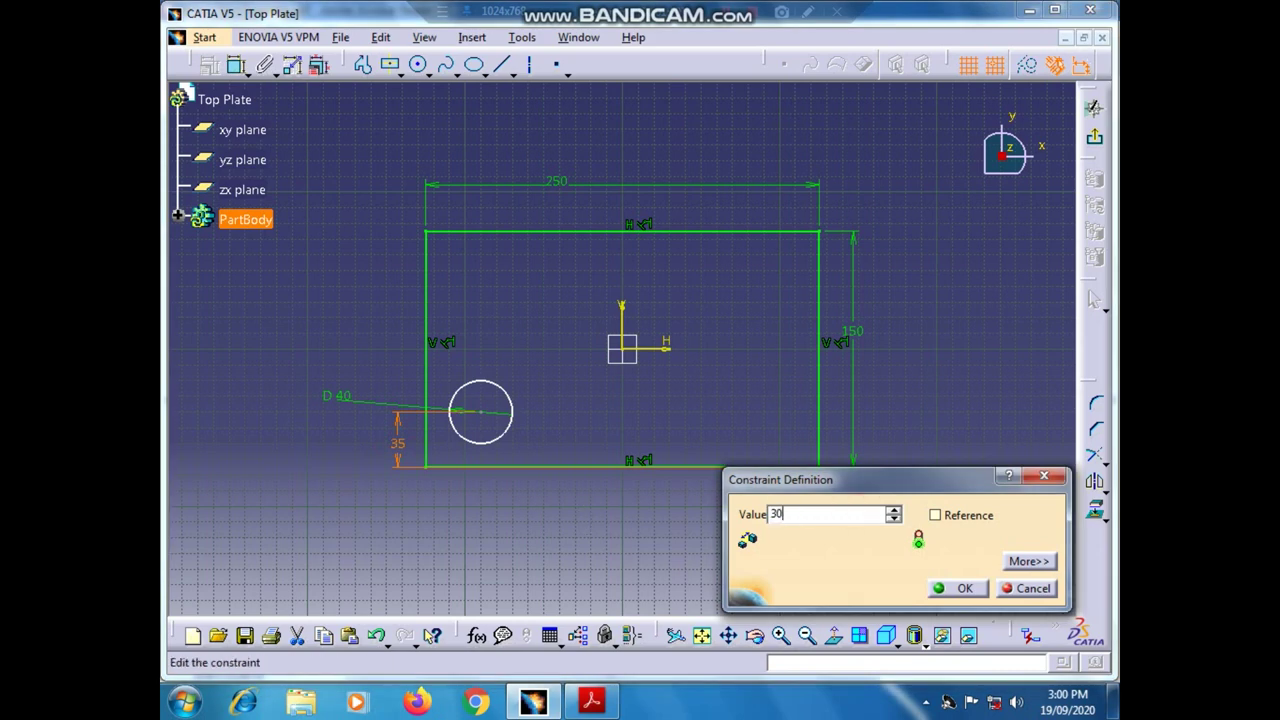
key(Return)
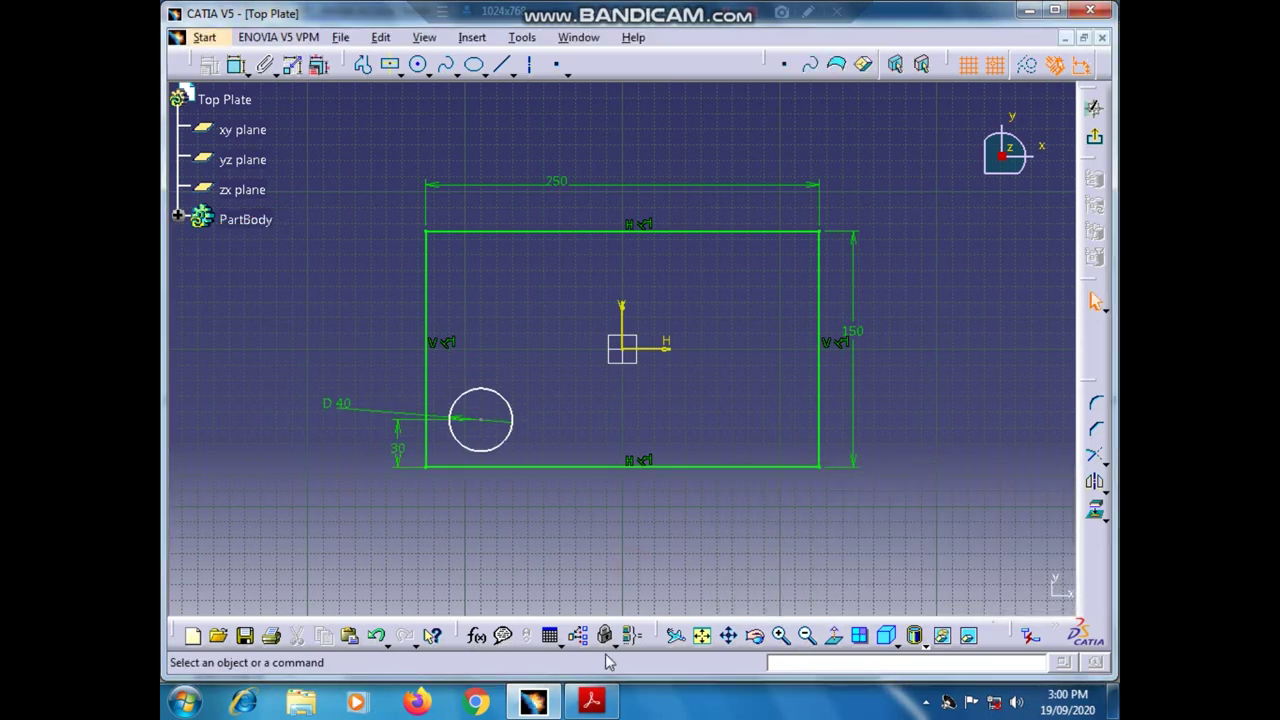
- Check the horizontal offset in the PDF, and in CATIA V5 constrain the circle's centre 30 mm from the rectangle's left edge
click(591, 701)
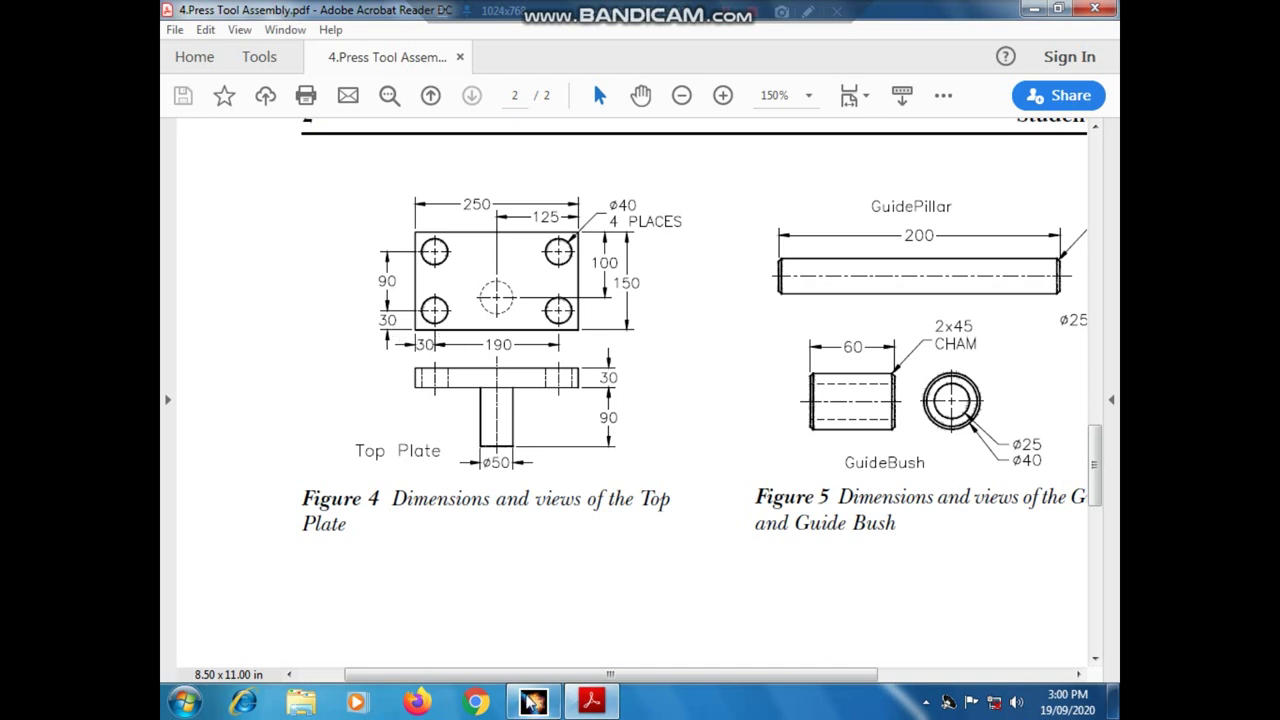
click(532, 702)
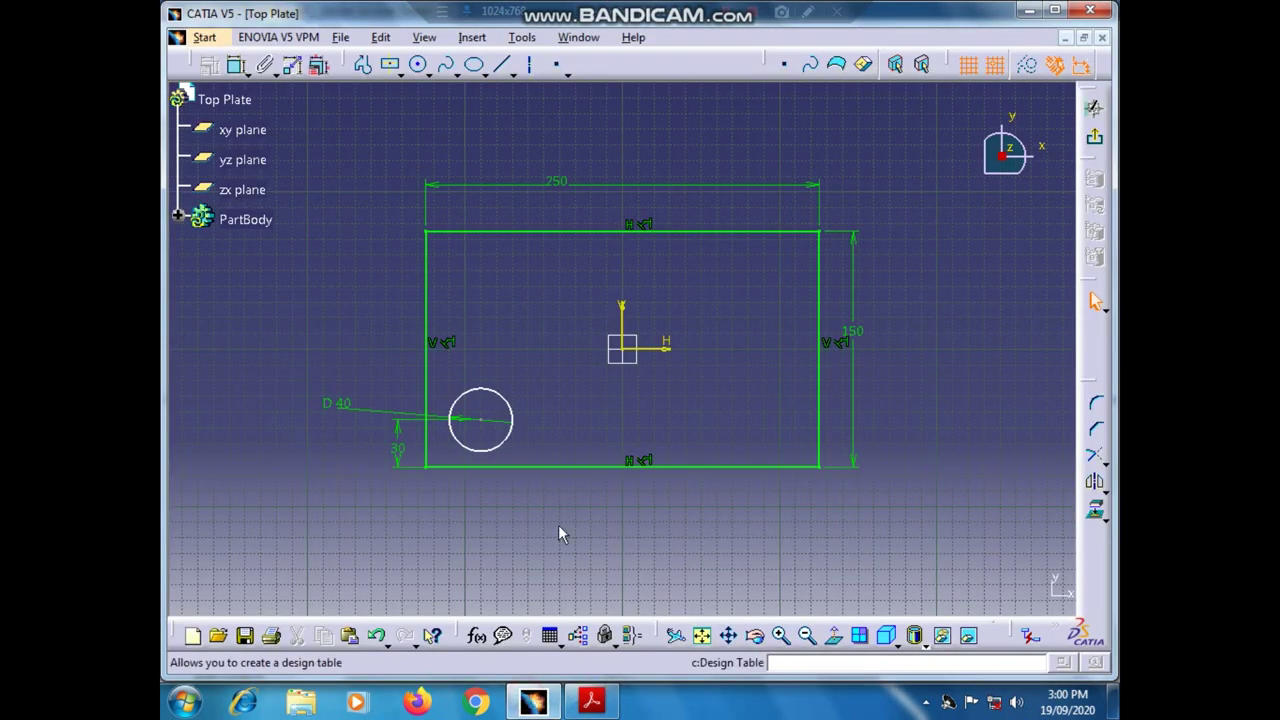
click(481, 430)
ctrl+click(428, 417)
click(237, 64)
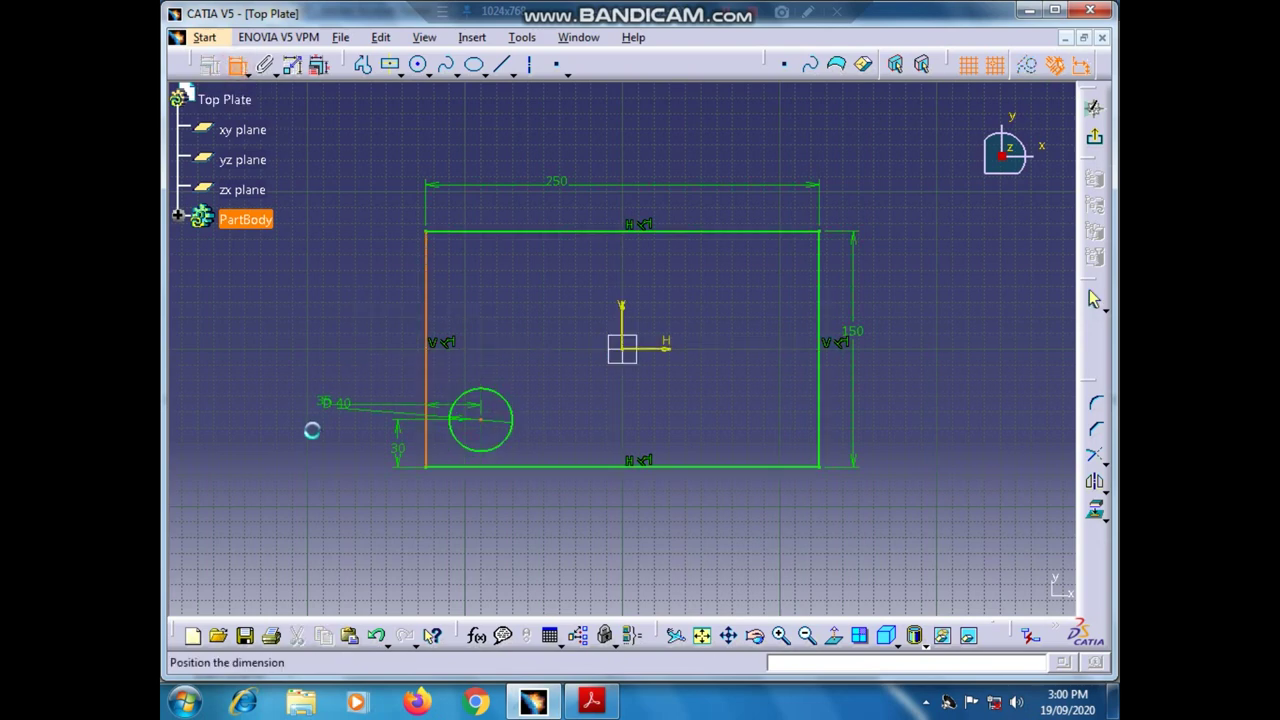
click(394, 373)
double_click(394, 373)
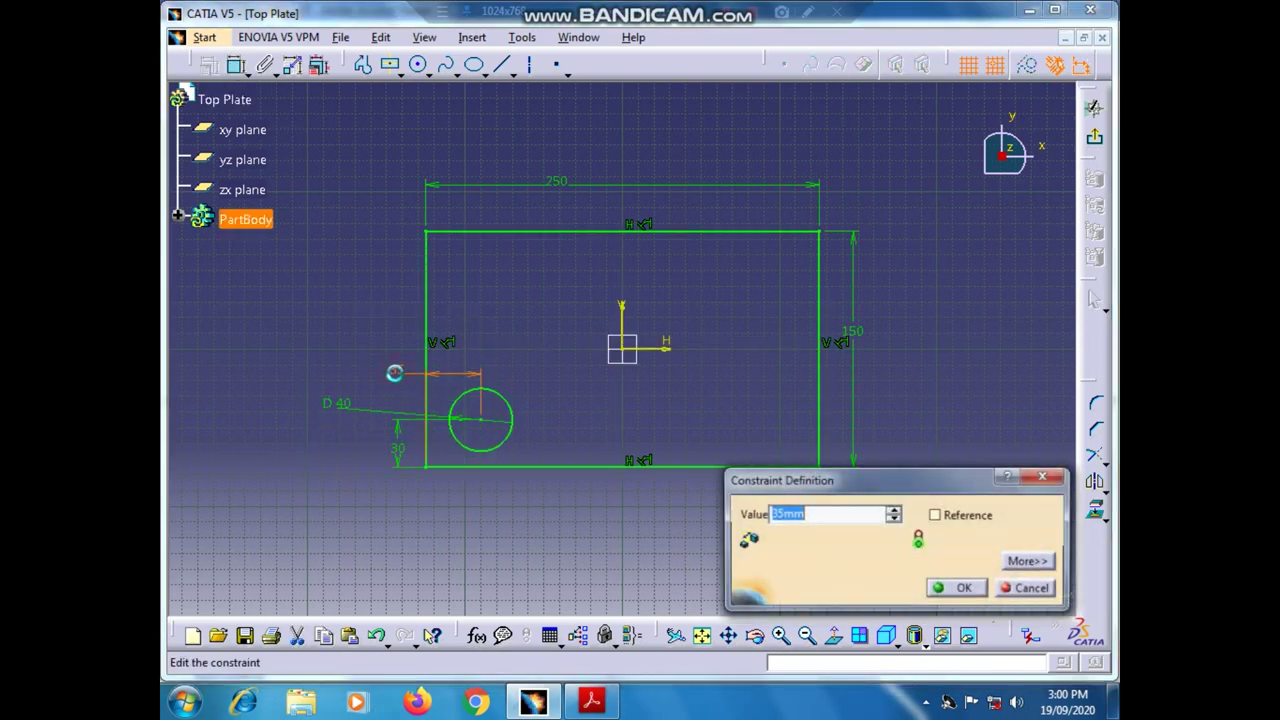
text(30)
key(Return)
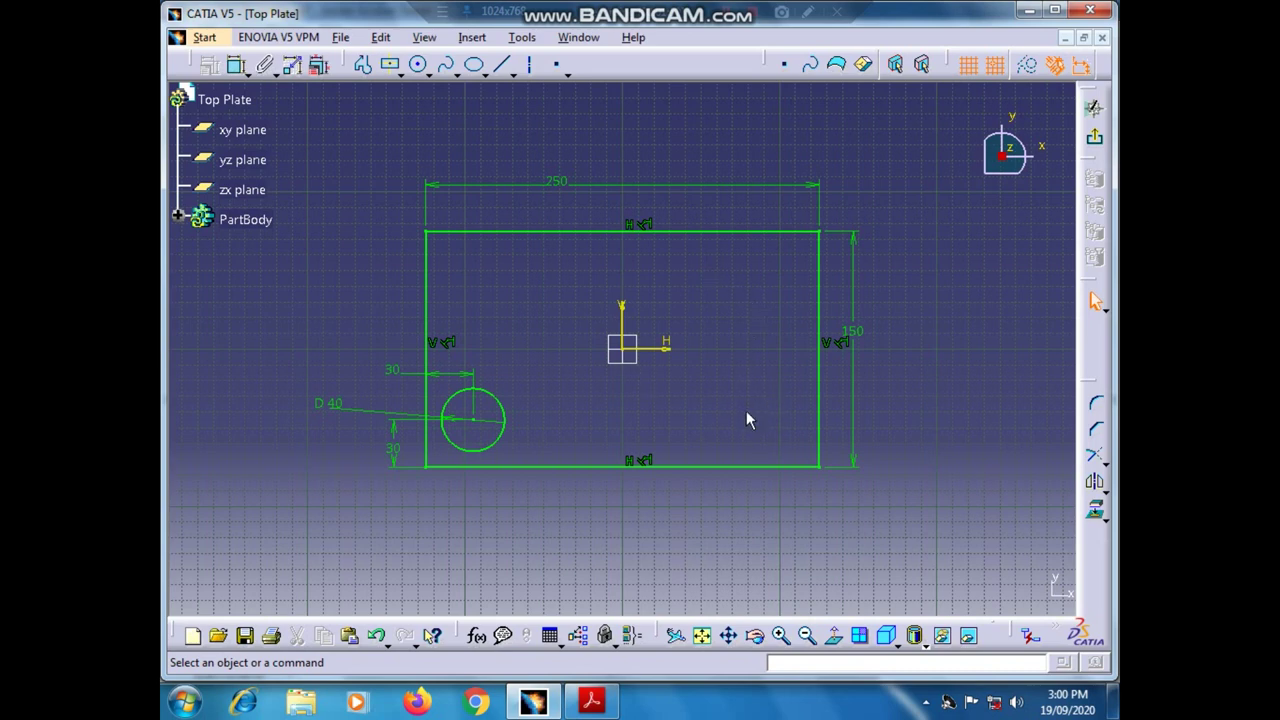
- Review the hole layout in the PDF, and in CATIA V5 draw a vertical axis through the origin extending beyond the rectangle
click(590, 704)
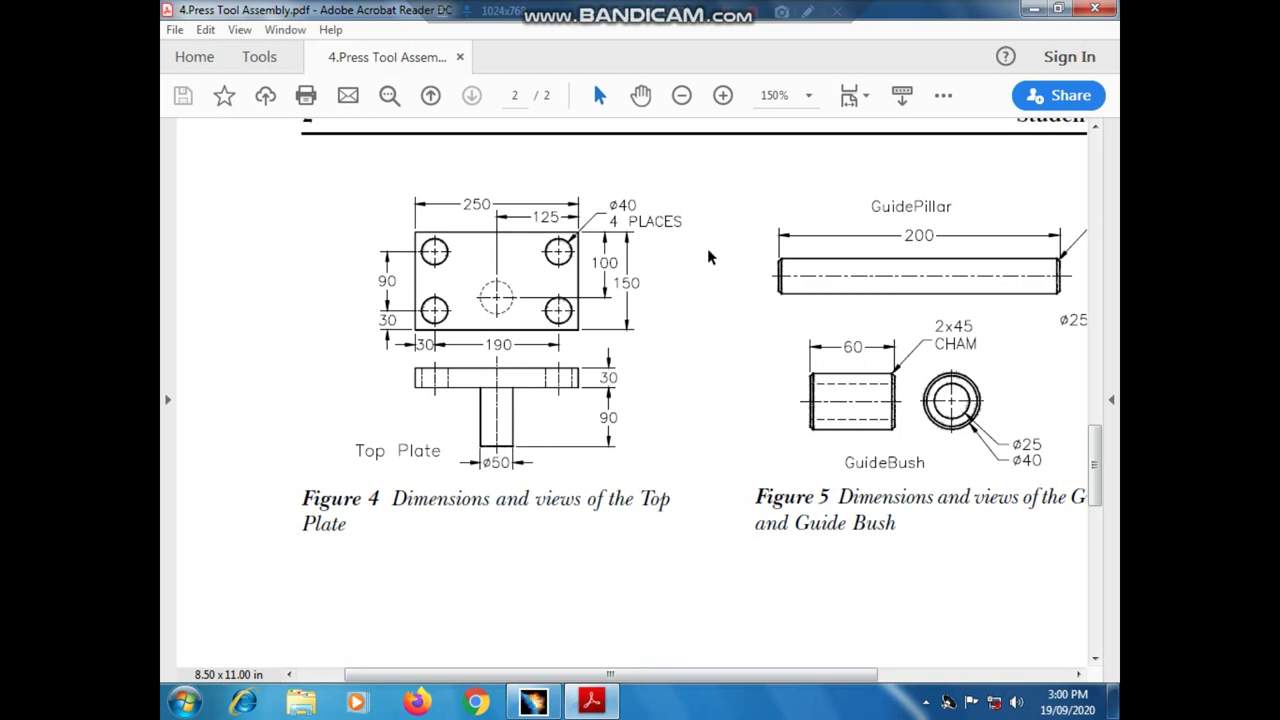
click(529, 695)
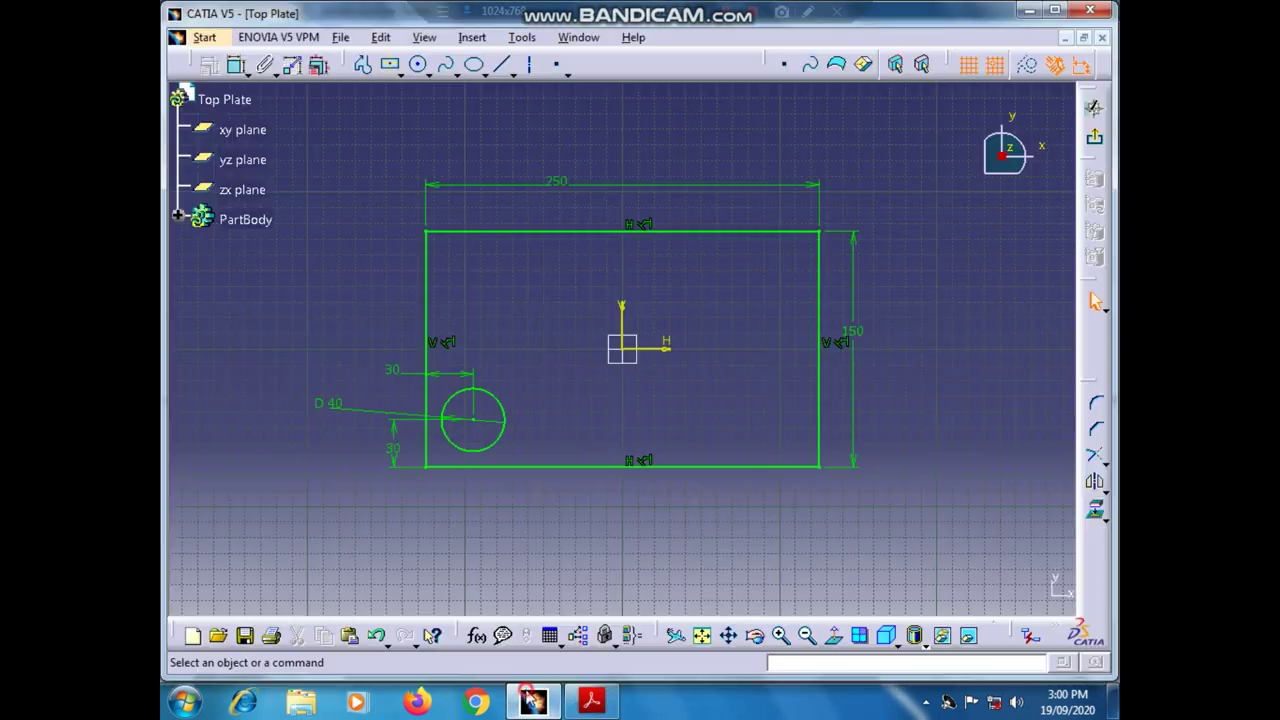
click(529, 64)
click(623, 115)
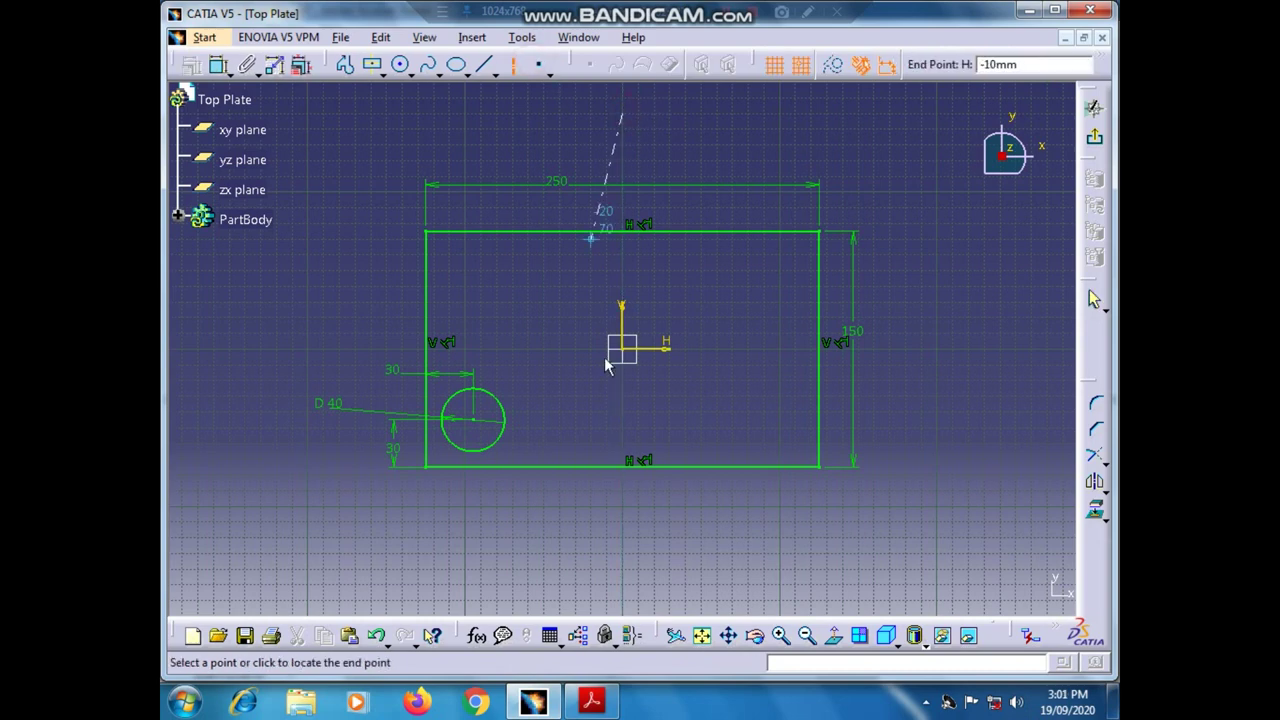
click(618, 618)
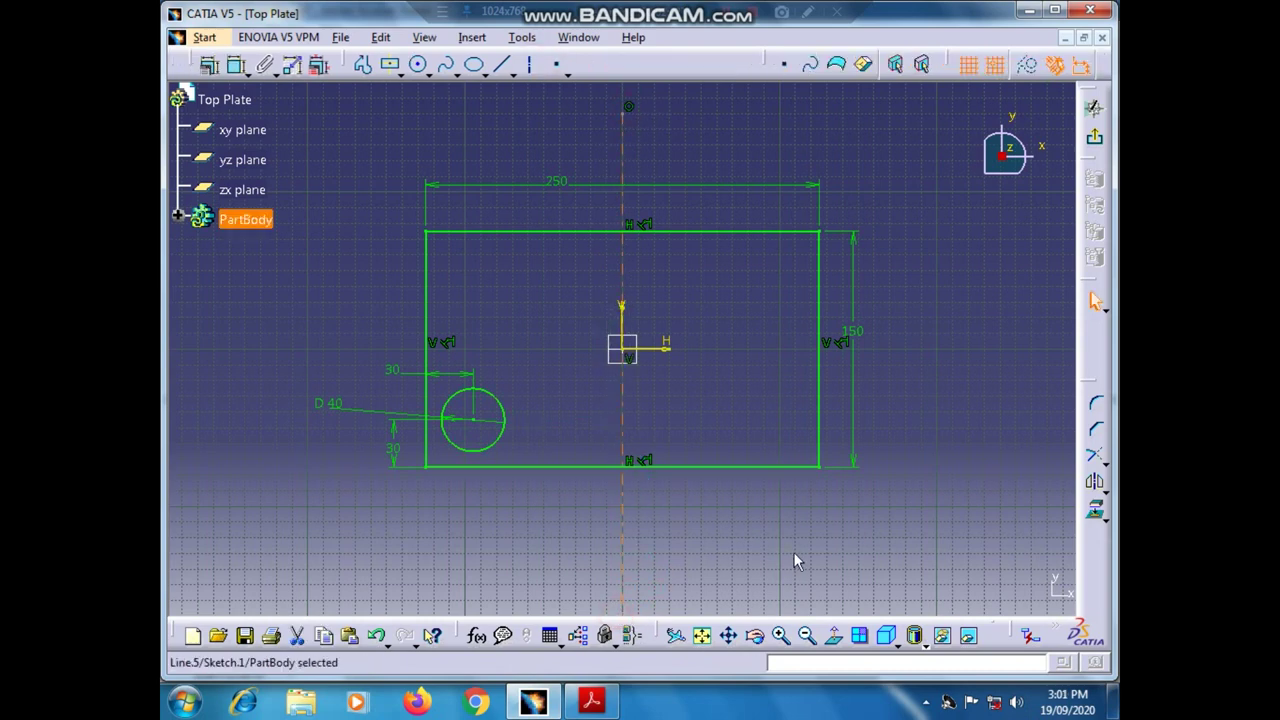
- Mirror the 40 mm circle about the vertical axis and delete the axis
click(481, 449)
click(1094, 485)
click(623, 562)
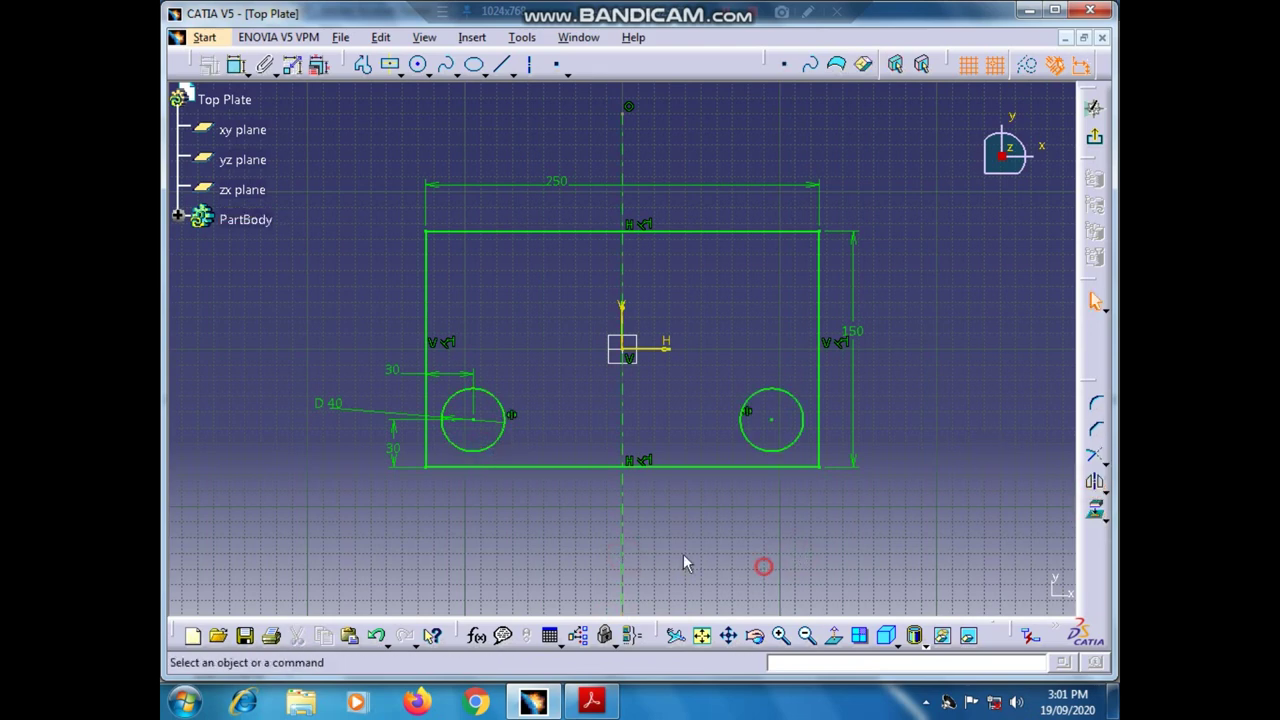
click(623, 563)
key(Delete)
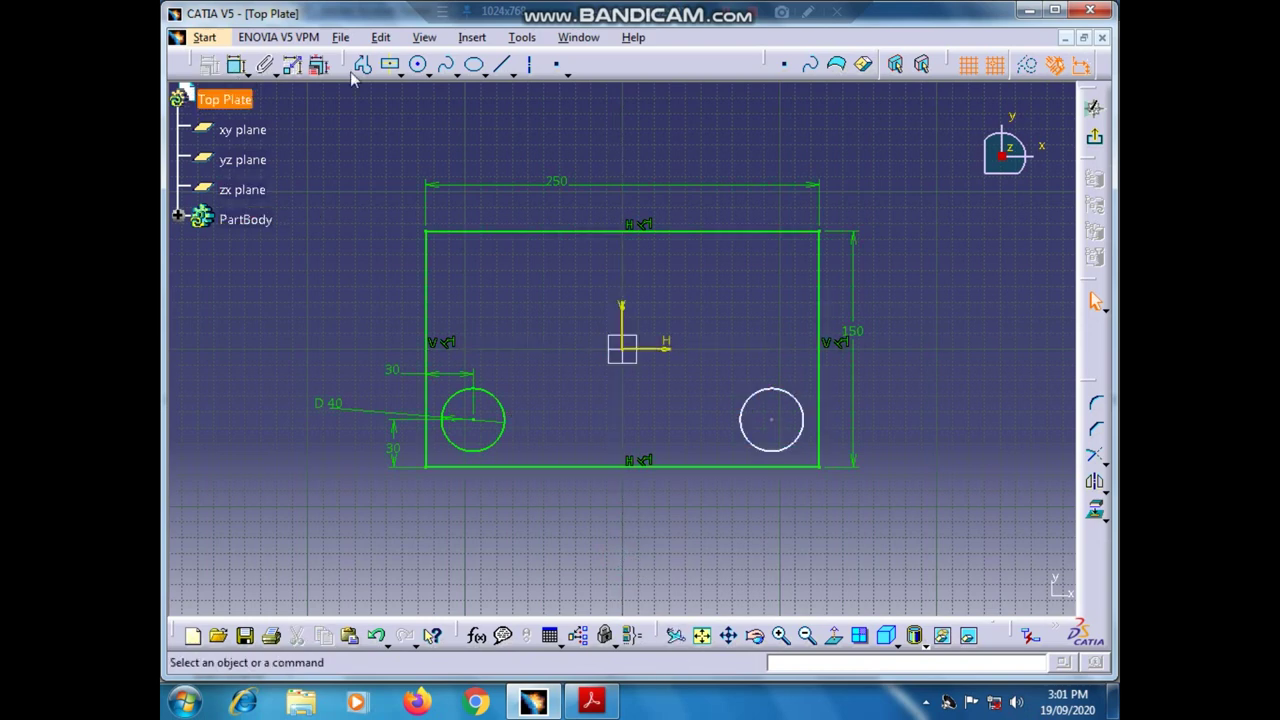
- Draw a horizontal axis through the origin extending beyond both sides of the rectangle
click(556, 64)
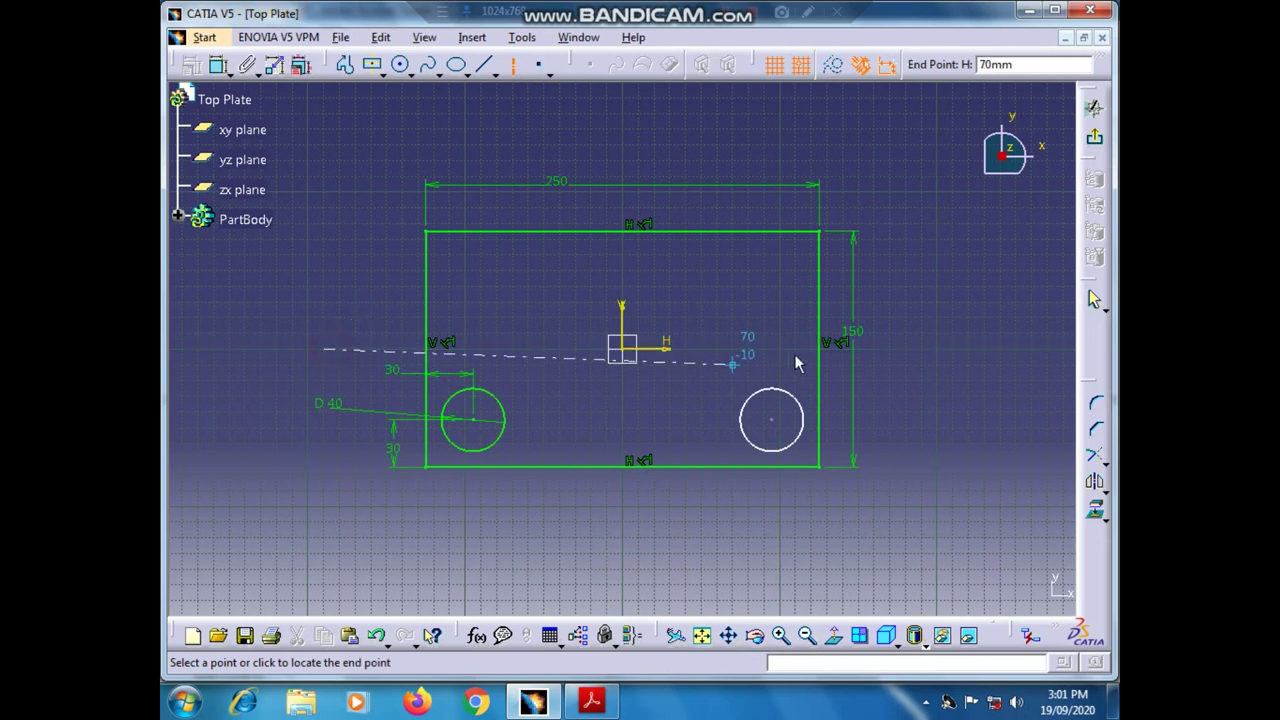
click(959, 356)
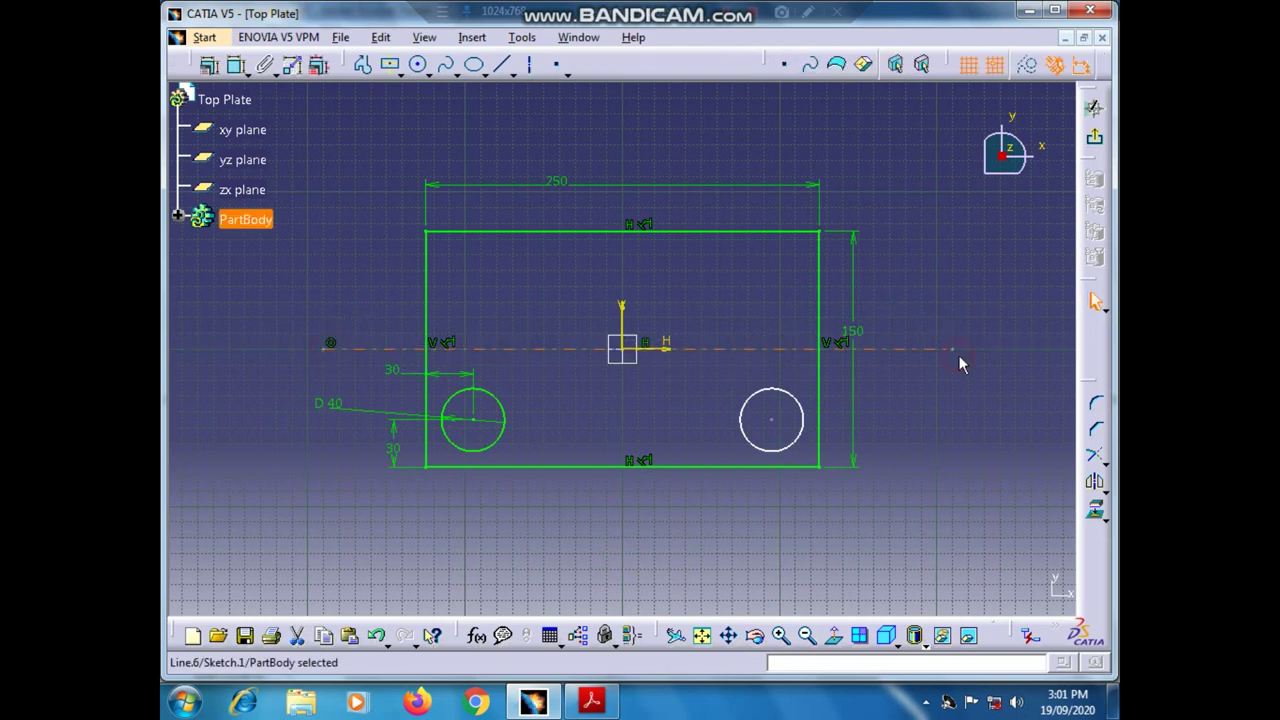
click(1011, 448)
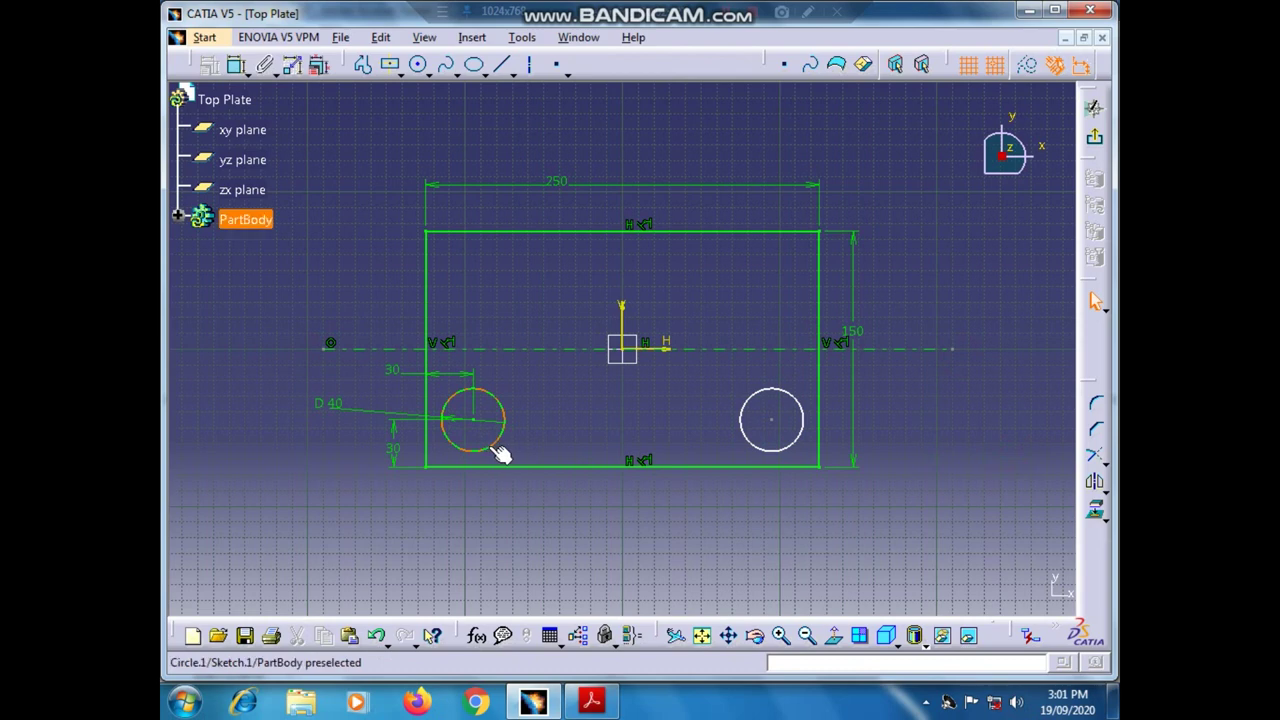
- Mirror the two lower 40 mm circles about the horizontal axis and delete the axis
click(491, 444)
ctrl+click(770, 453)
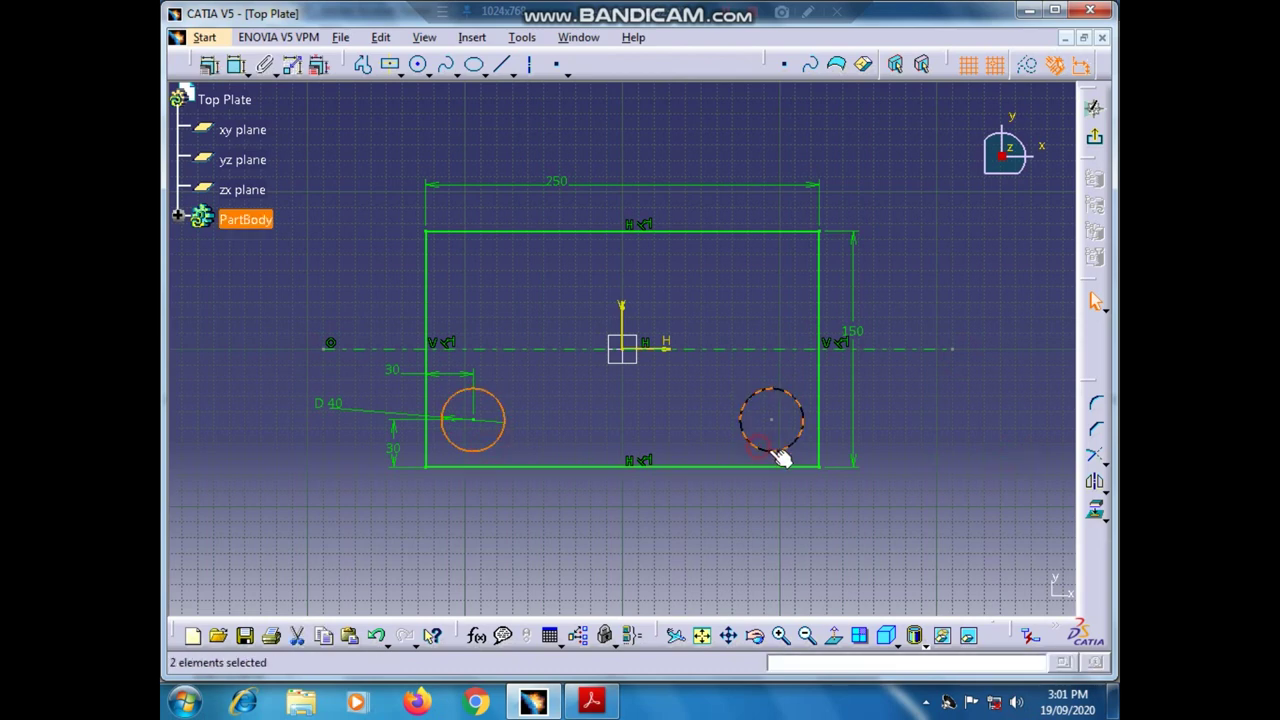
click(1093, 484)
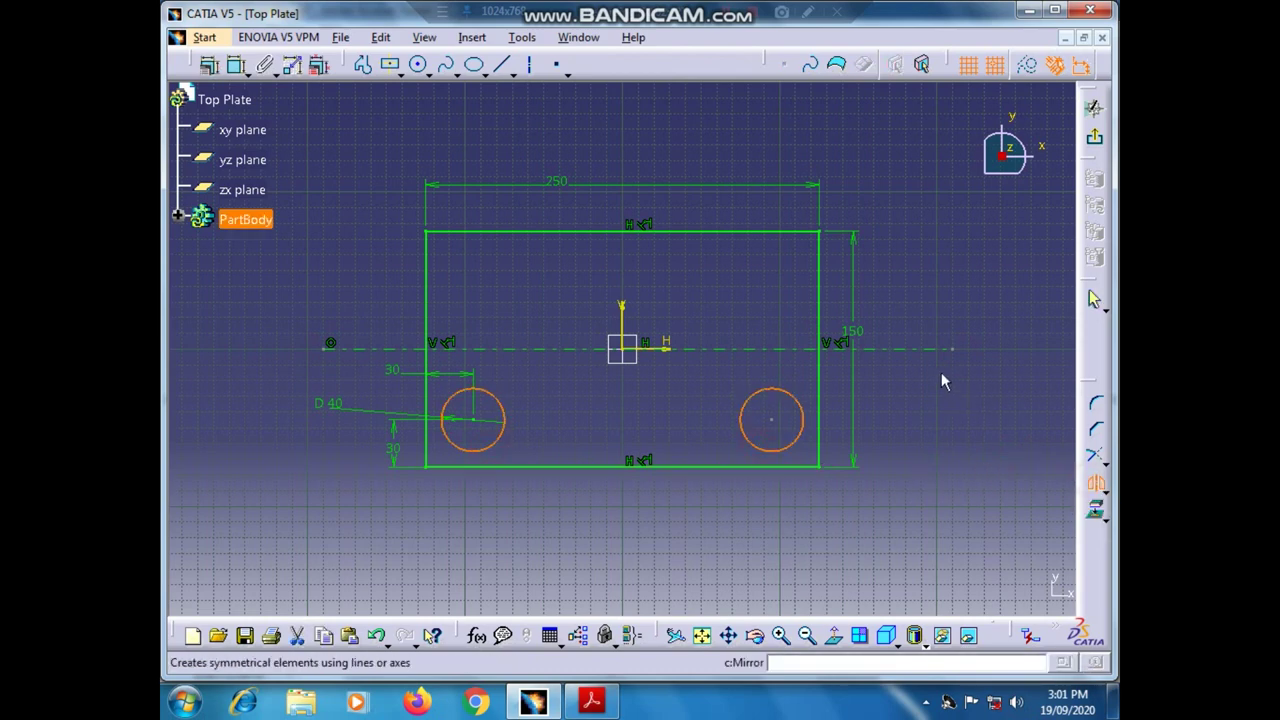
click(922, 349)
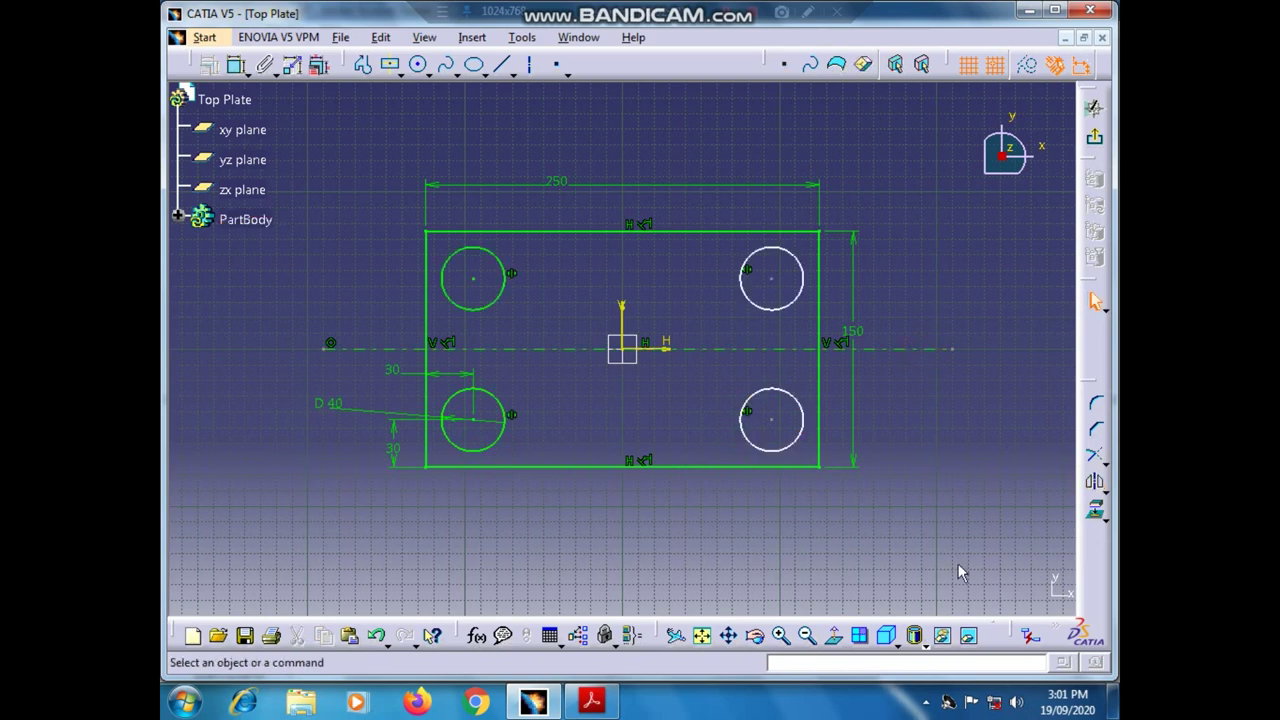
click(700, 349)
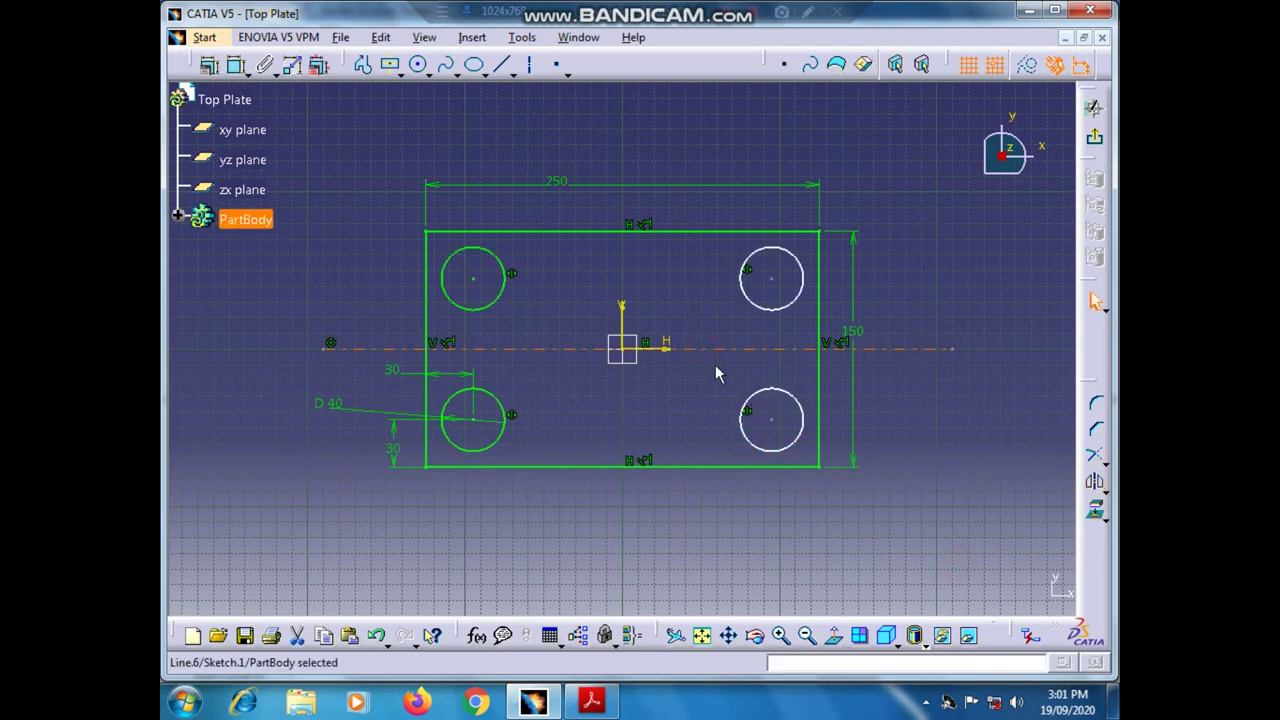
key(Delete)
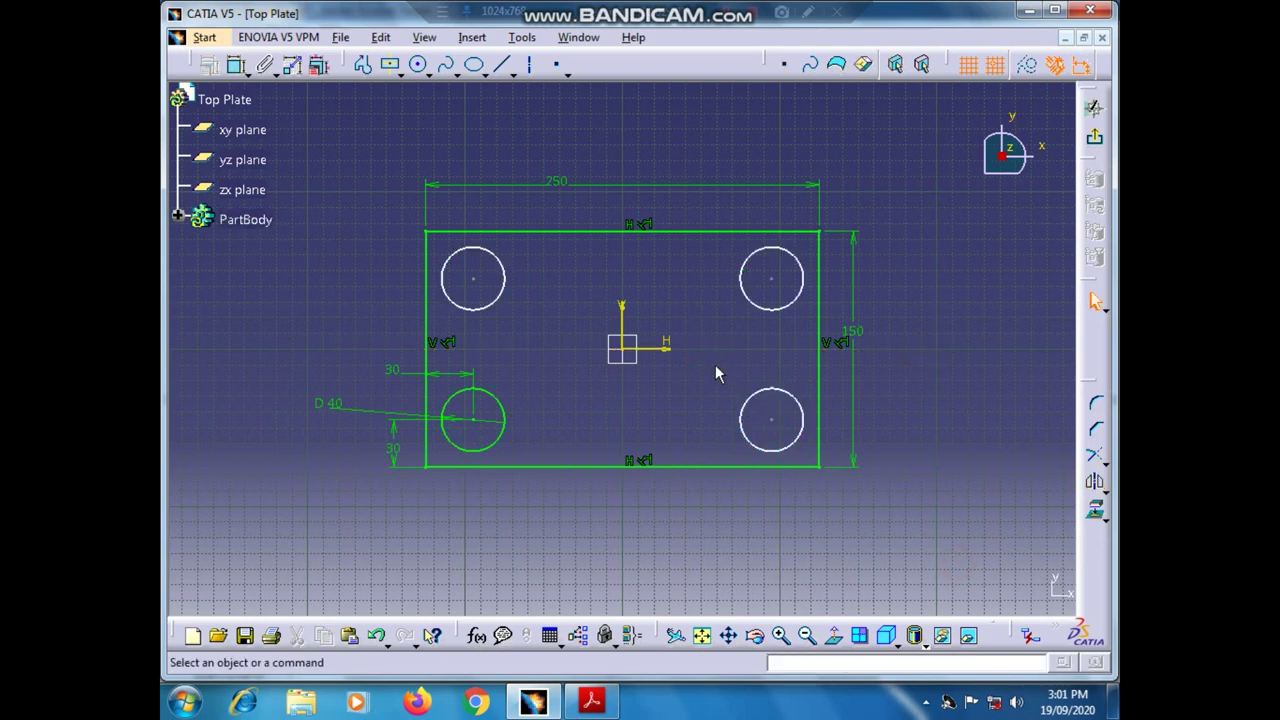
- Review the hole spacing in the PDF, and in CATIA V5 dimension the vertical distance between the two right-hand circle centres
click(591, 702)
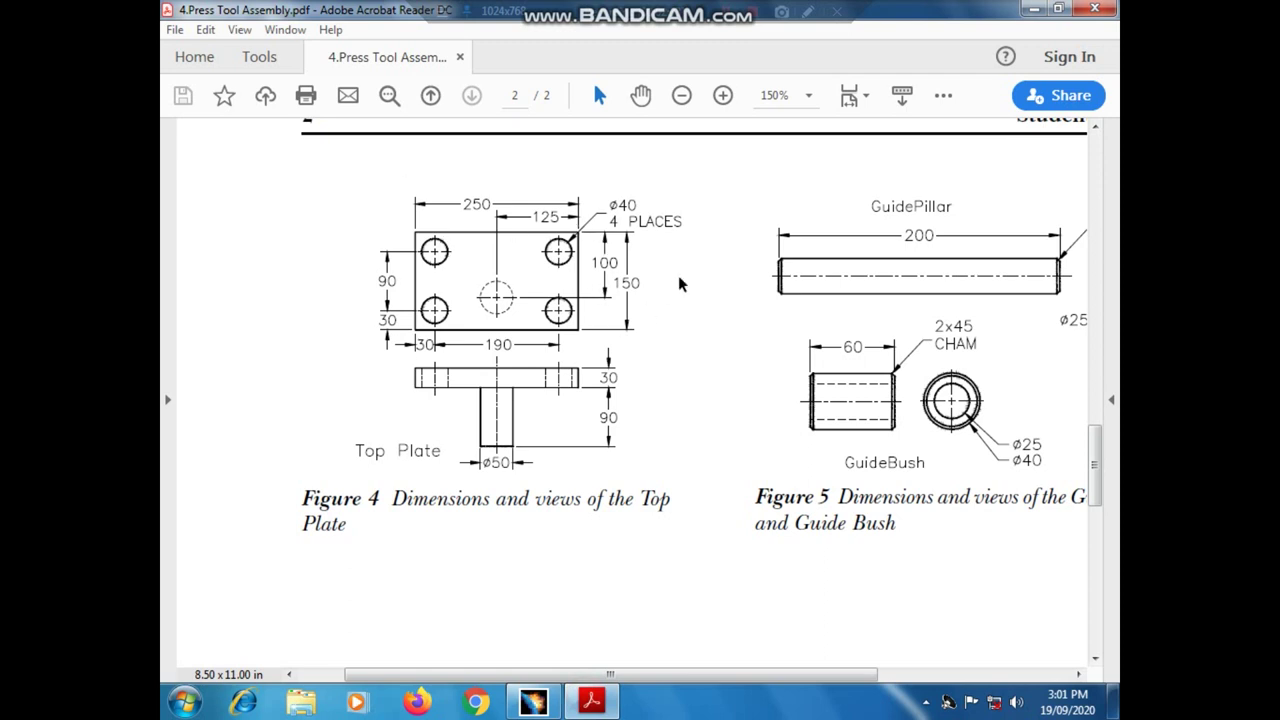
click(533, 702)
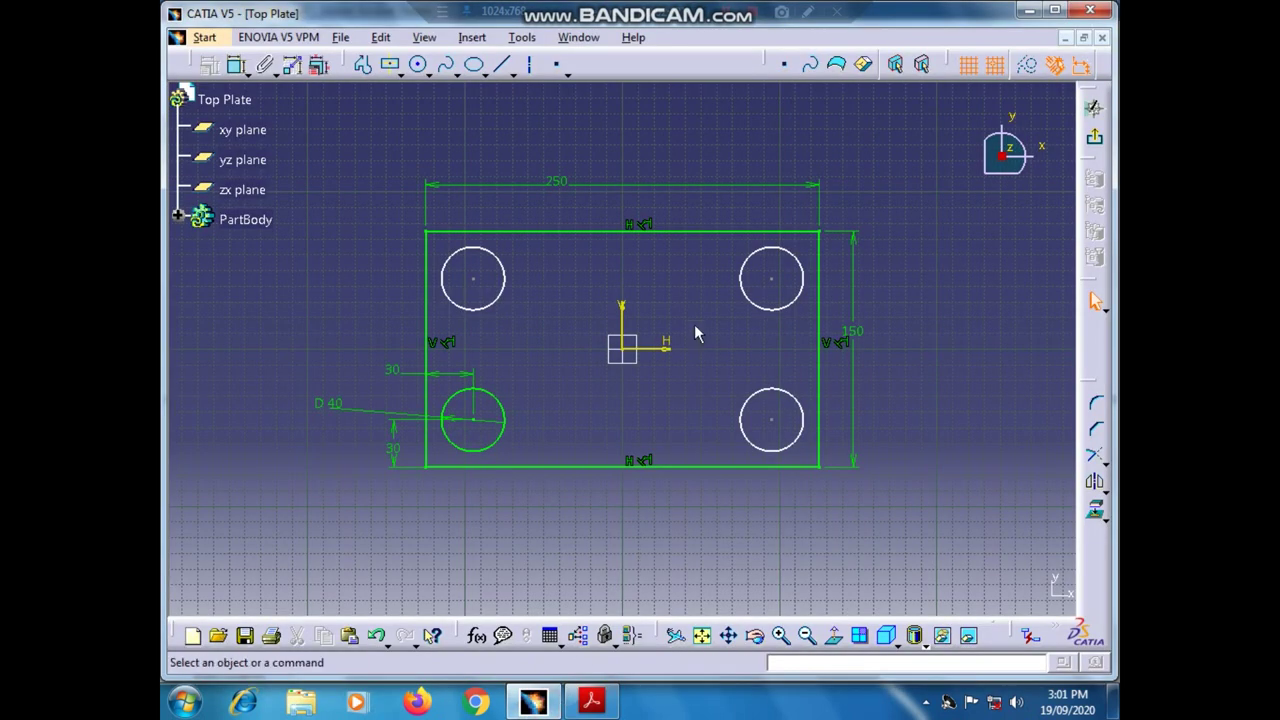
click(776, 284)
ctrl+click(772, 420)
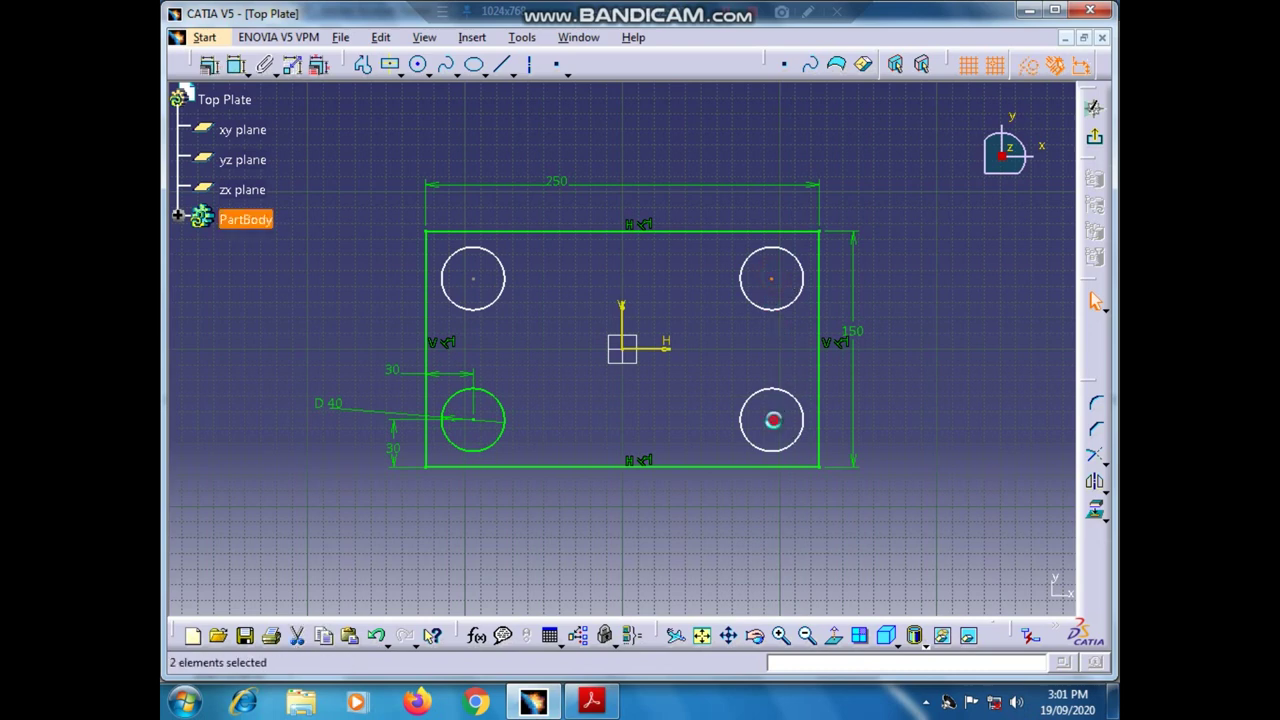
click(265, 64)
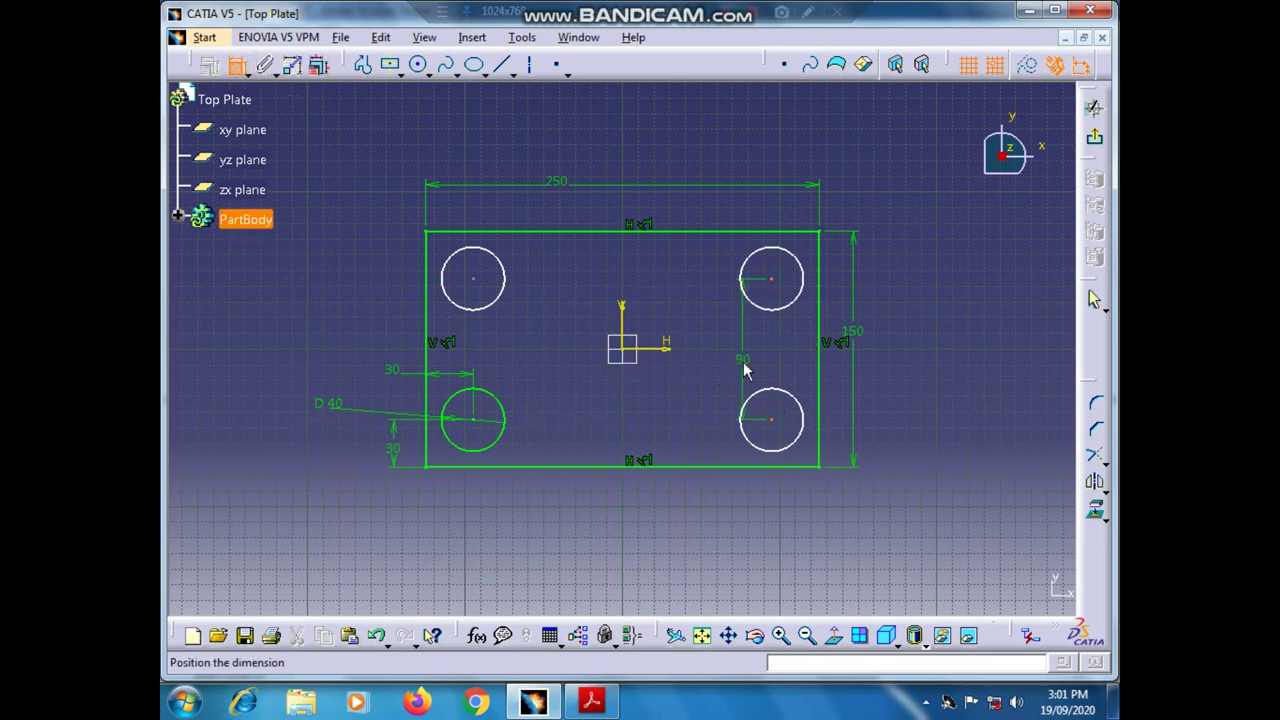
click(745, 362)
- Check the horizontal hole spacing in the PDF, and in CATIA V5 dimension the distance between the two lower circle centres
click(591, 701)
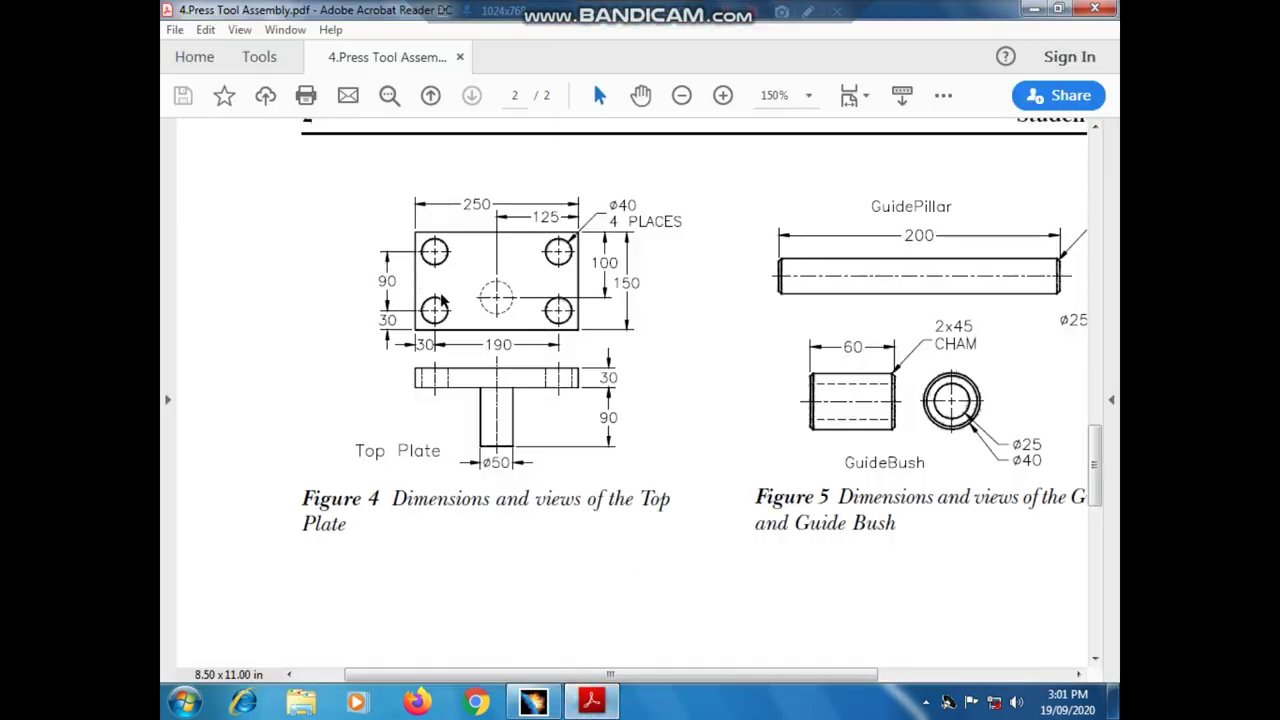
click(534, 703)
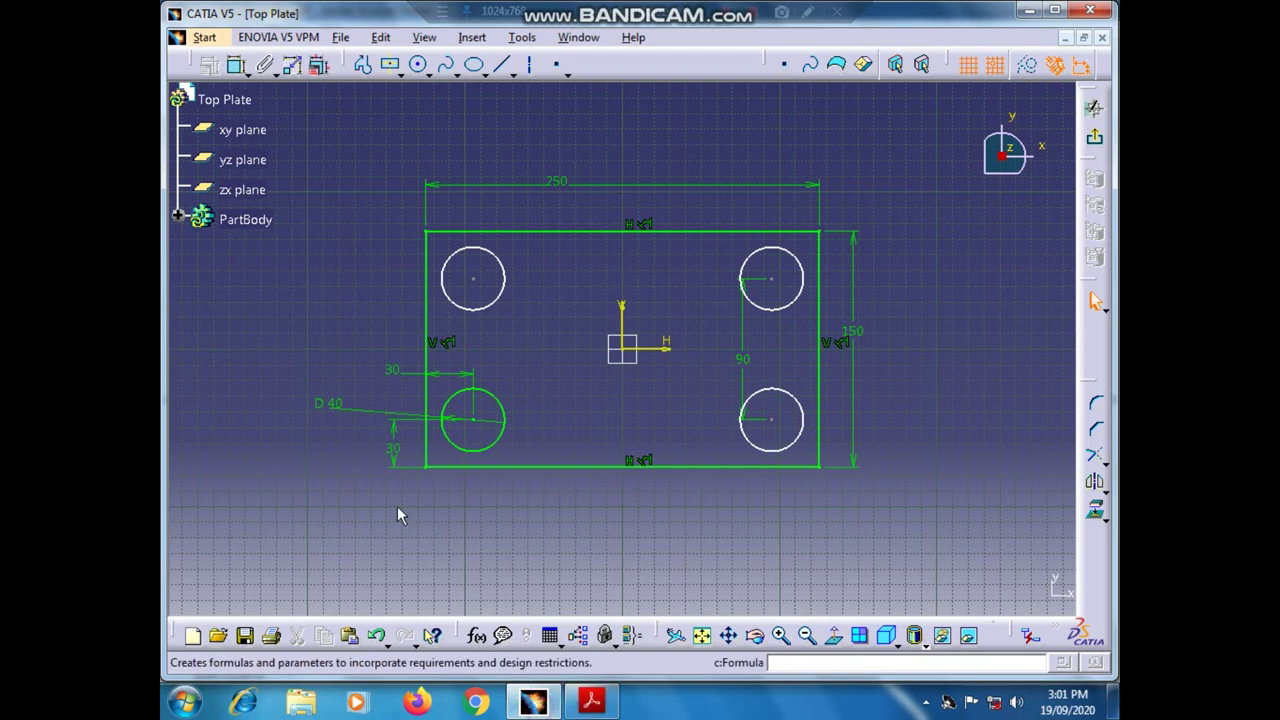
ctrl+click(772, 420)
click(237, 65)
click(628, 430)
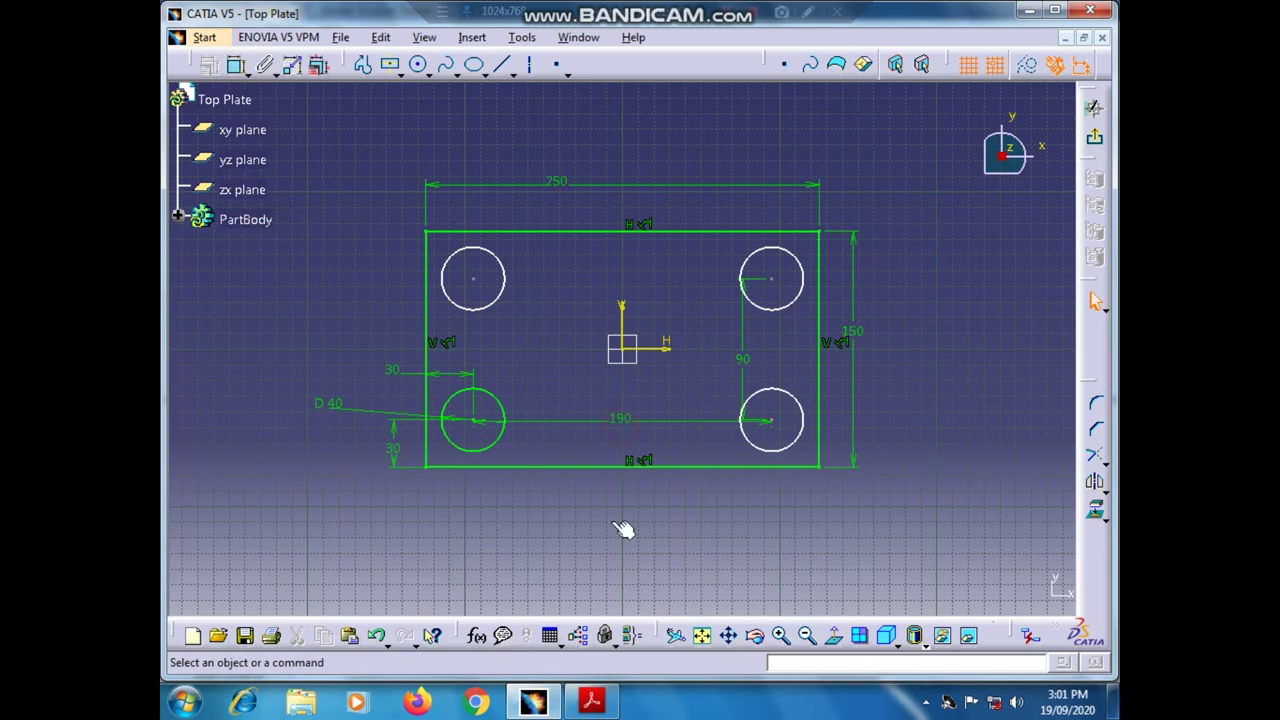
- Exit the plate sketch, check the plate thickness in the PDF, and in CATIA V5 pad the sketch 30 mm
click(591, 703)
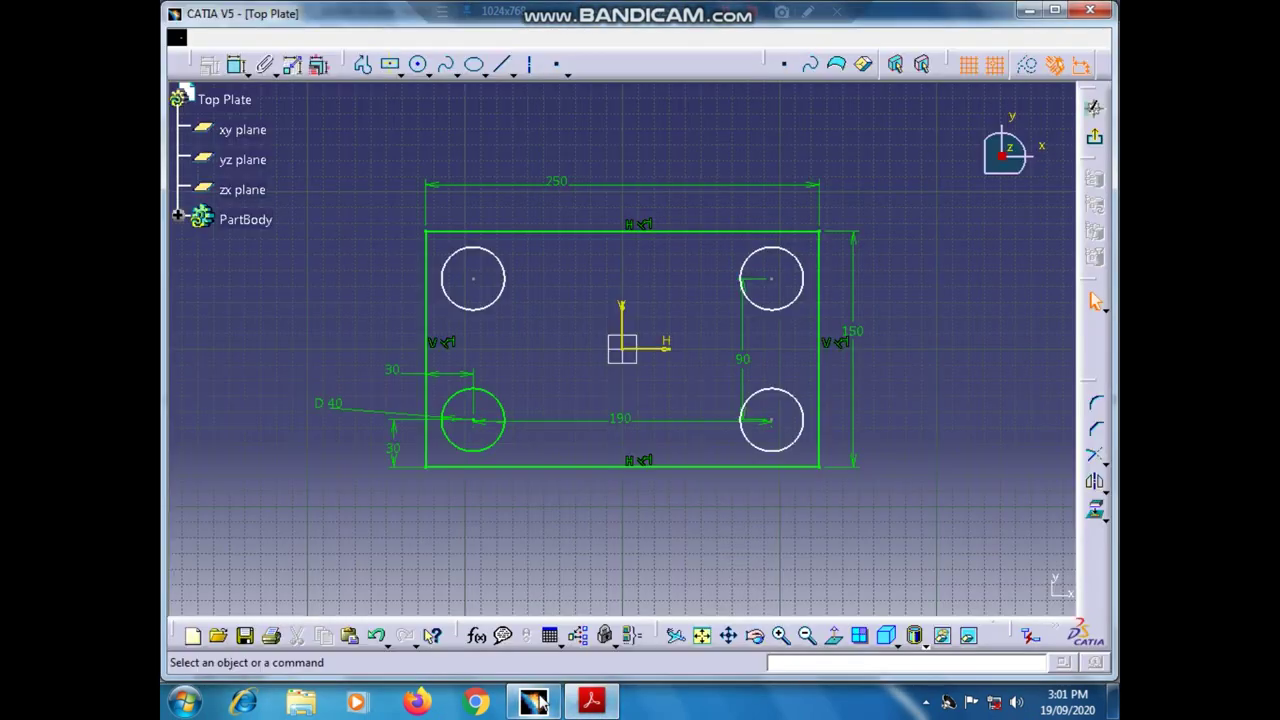
click(533, 703)
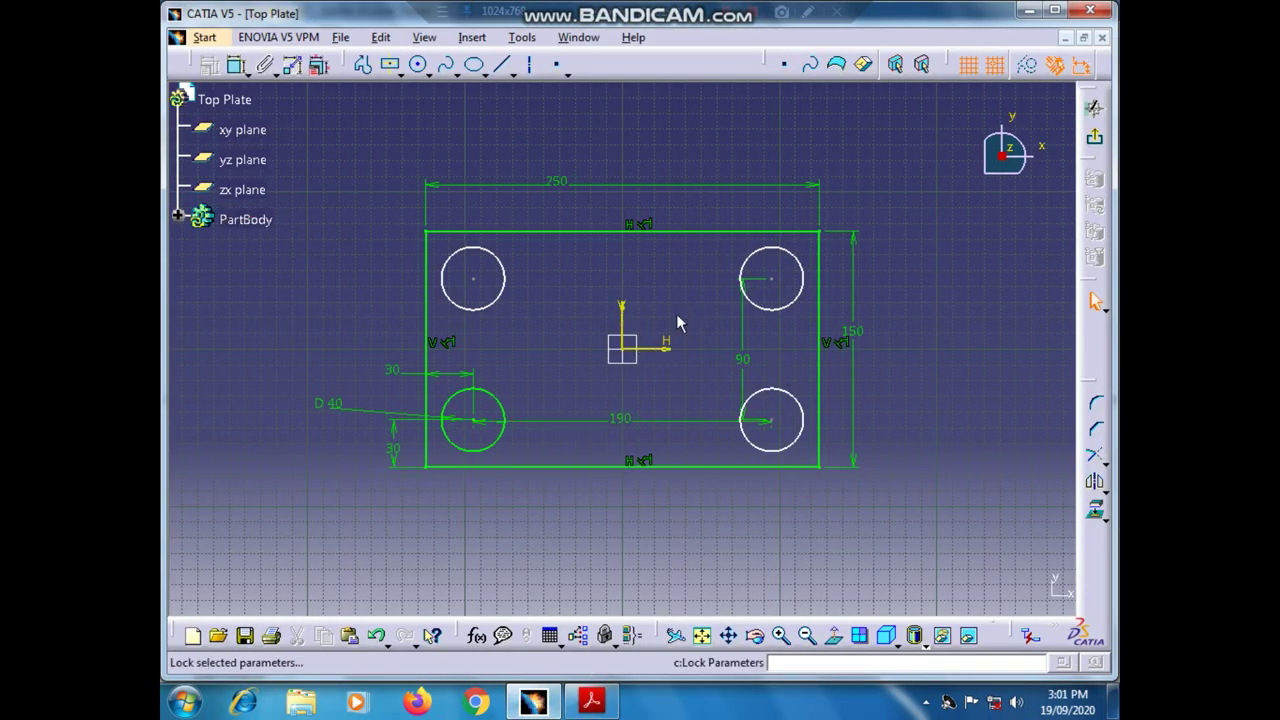
click(1094, 107)
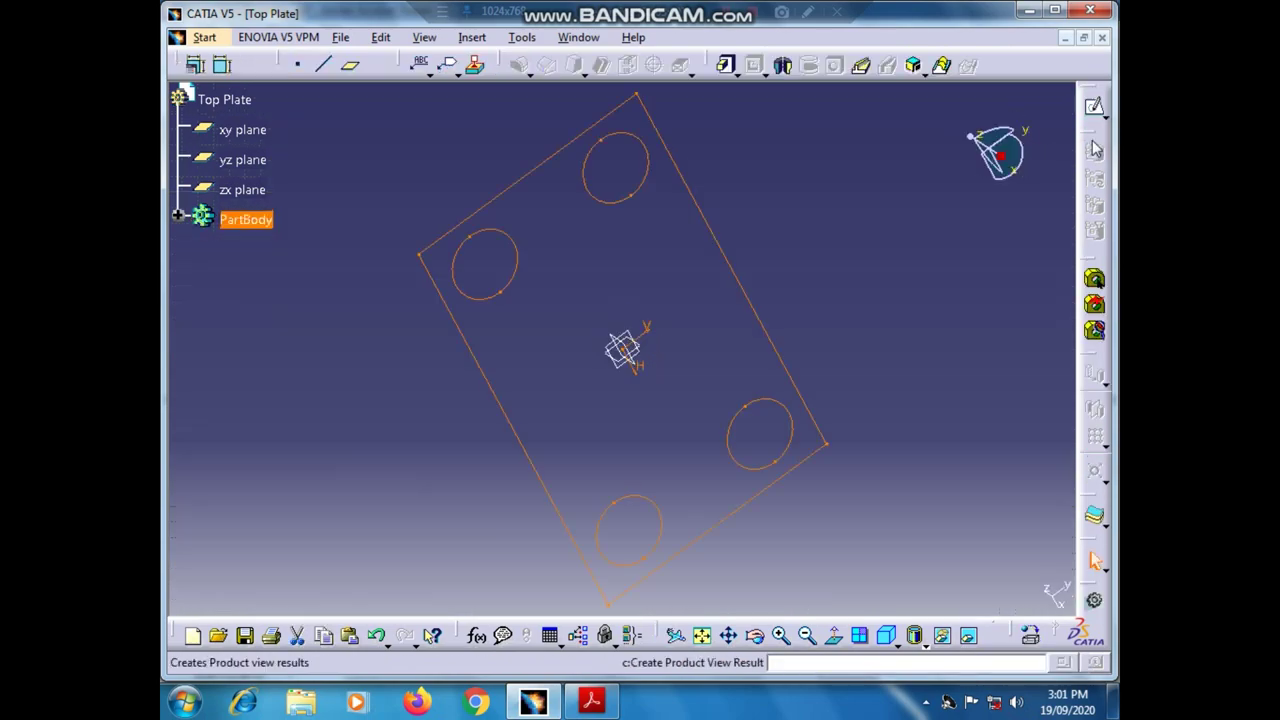
click(725, 65)
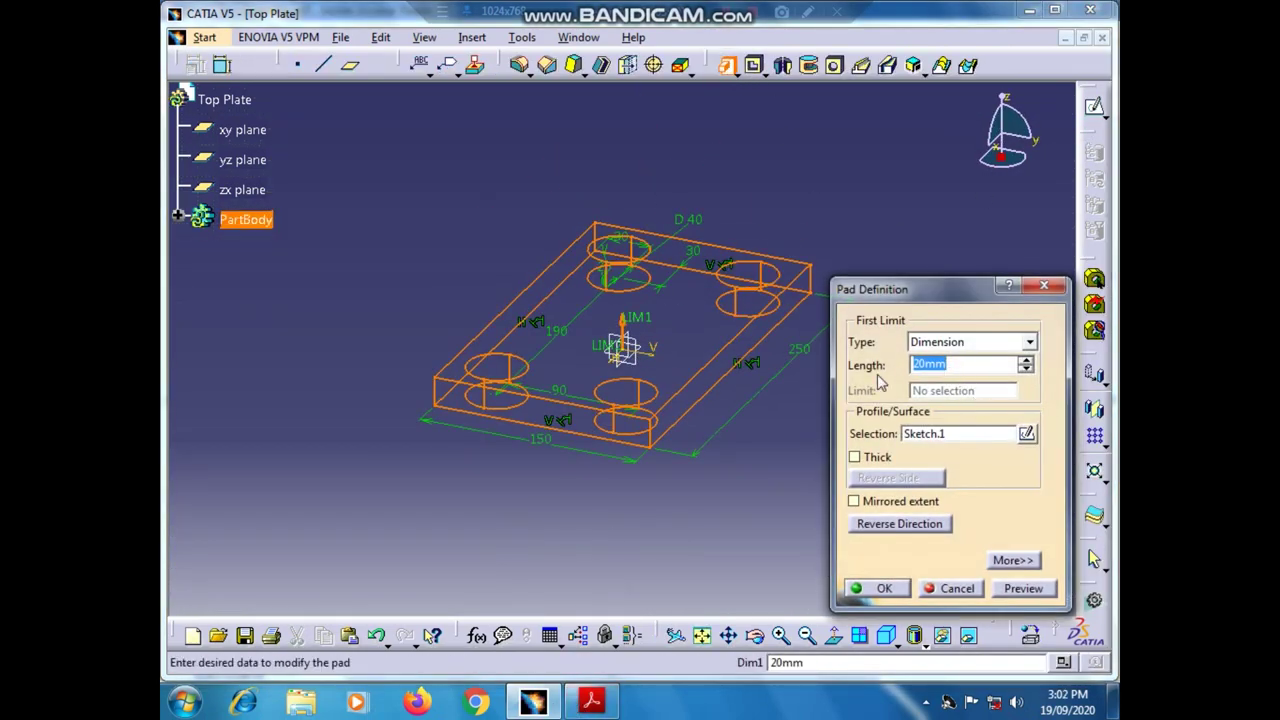
click(605, 705)
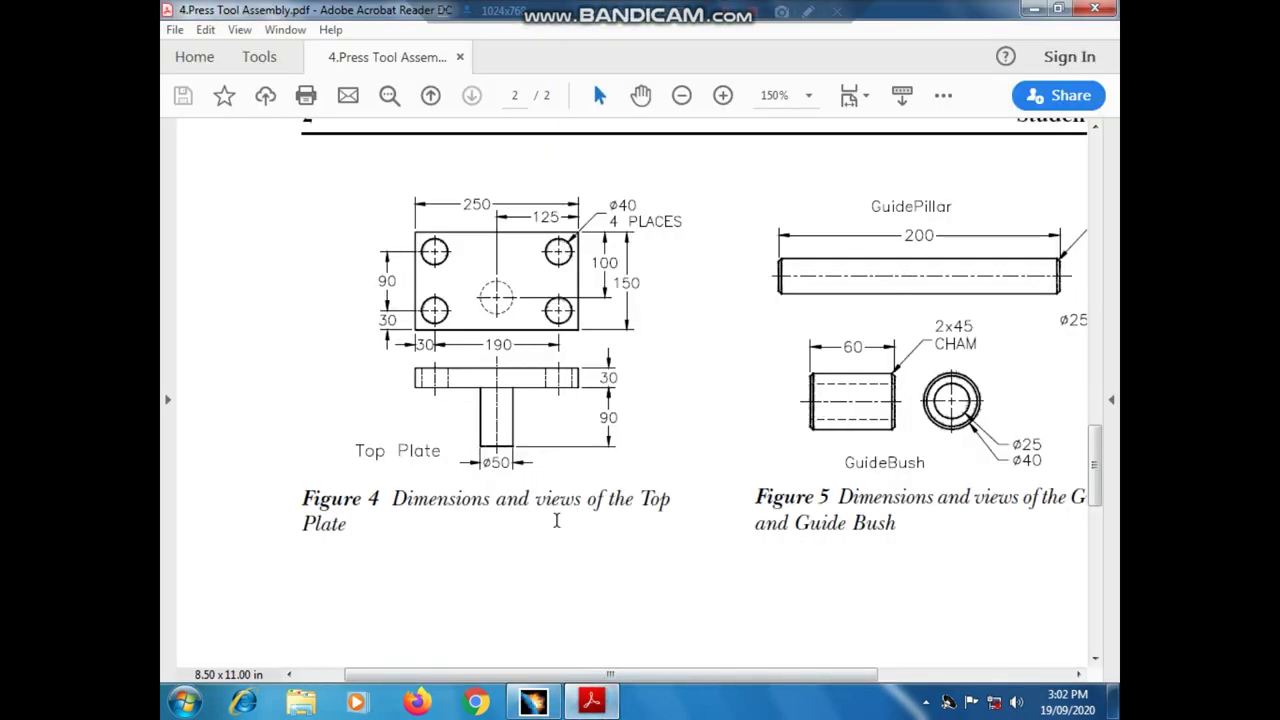
click(533, 703)
text(30)
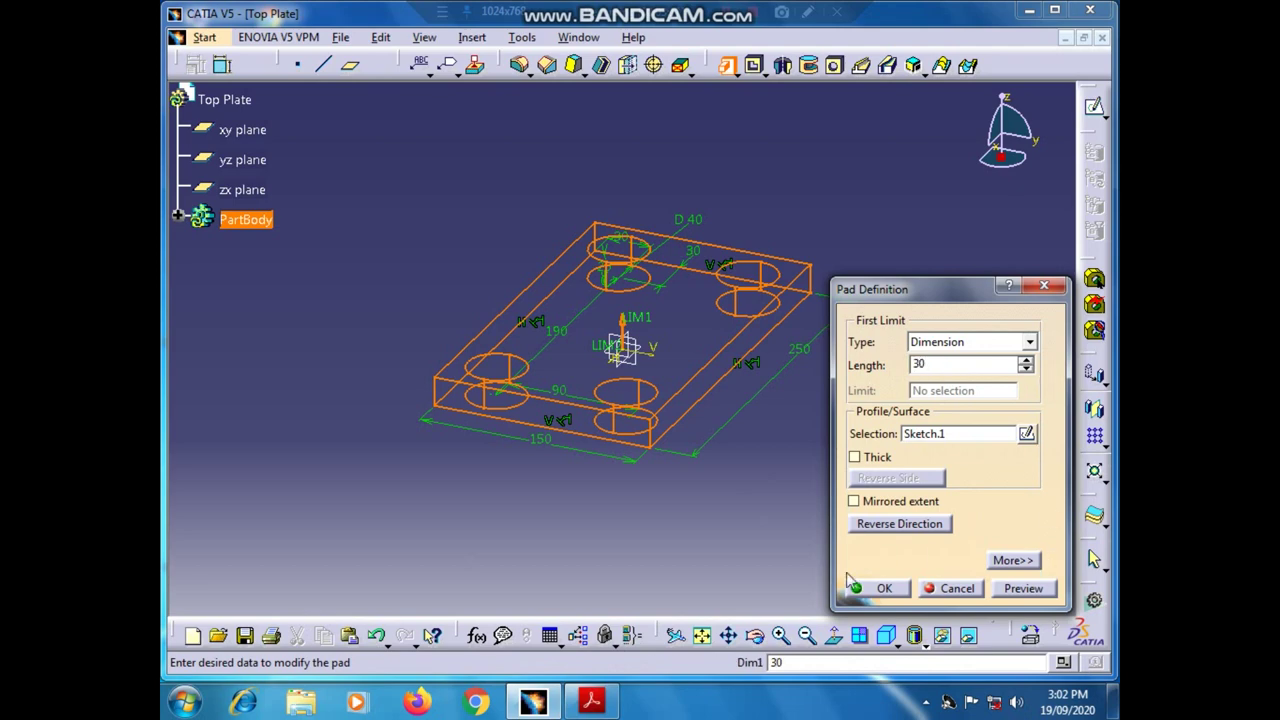
click(862, 590)
click(840, 510)
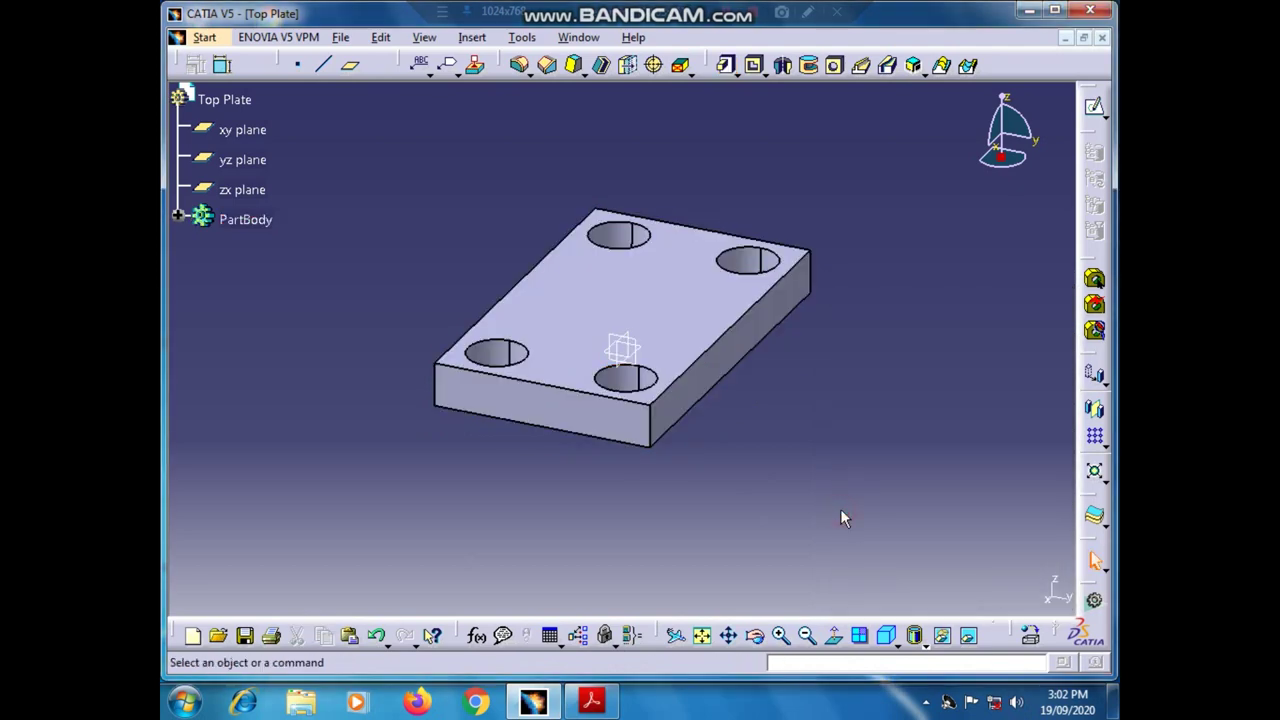
- Review the Top Plate's cylindrical shank in the PDF, and in CATIA V5 select the plate's upper face
click(591, 703)
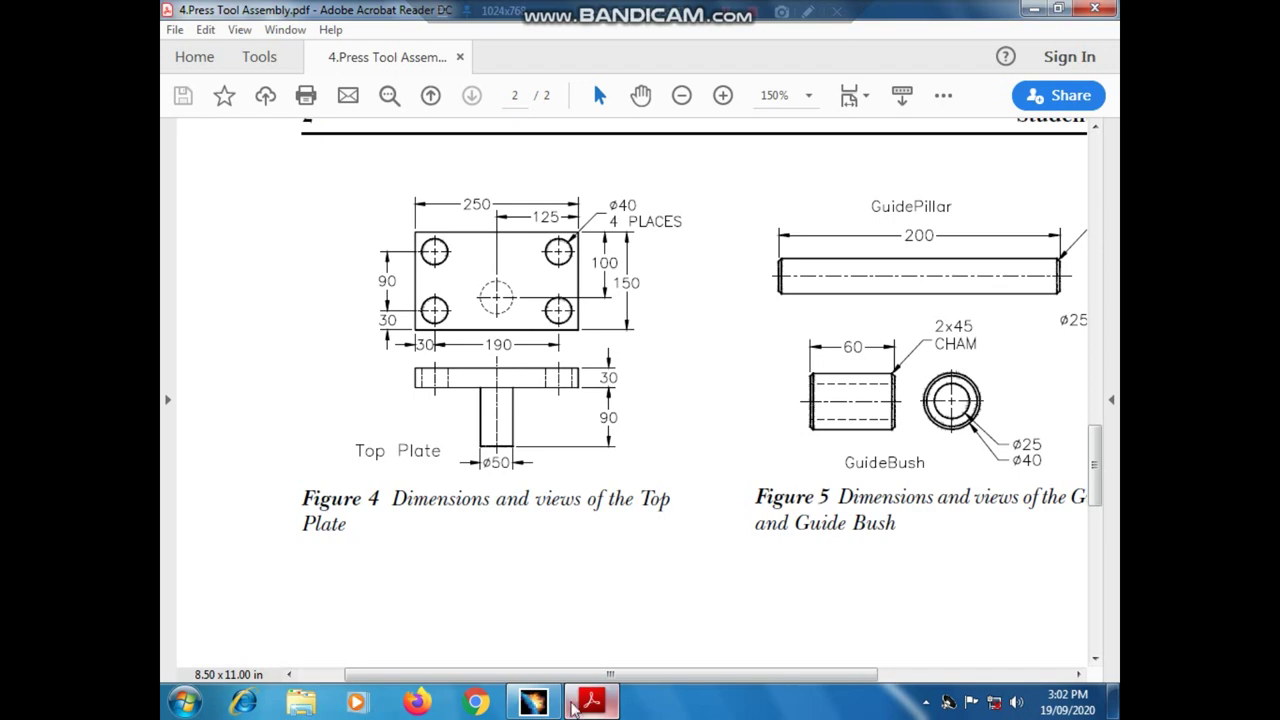
click(533, 702)
click(655, 338)
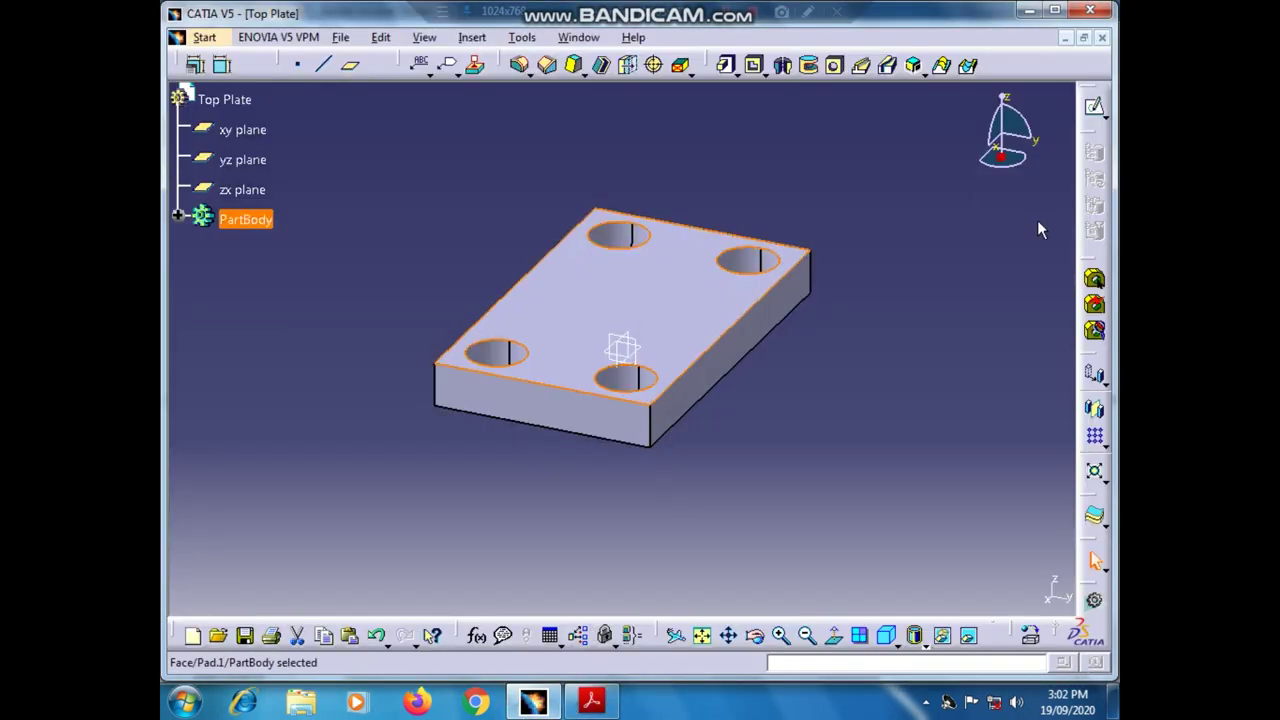
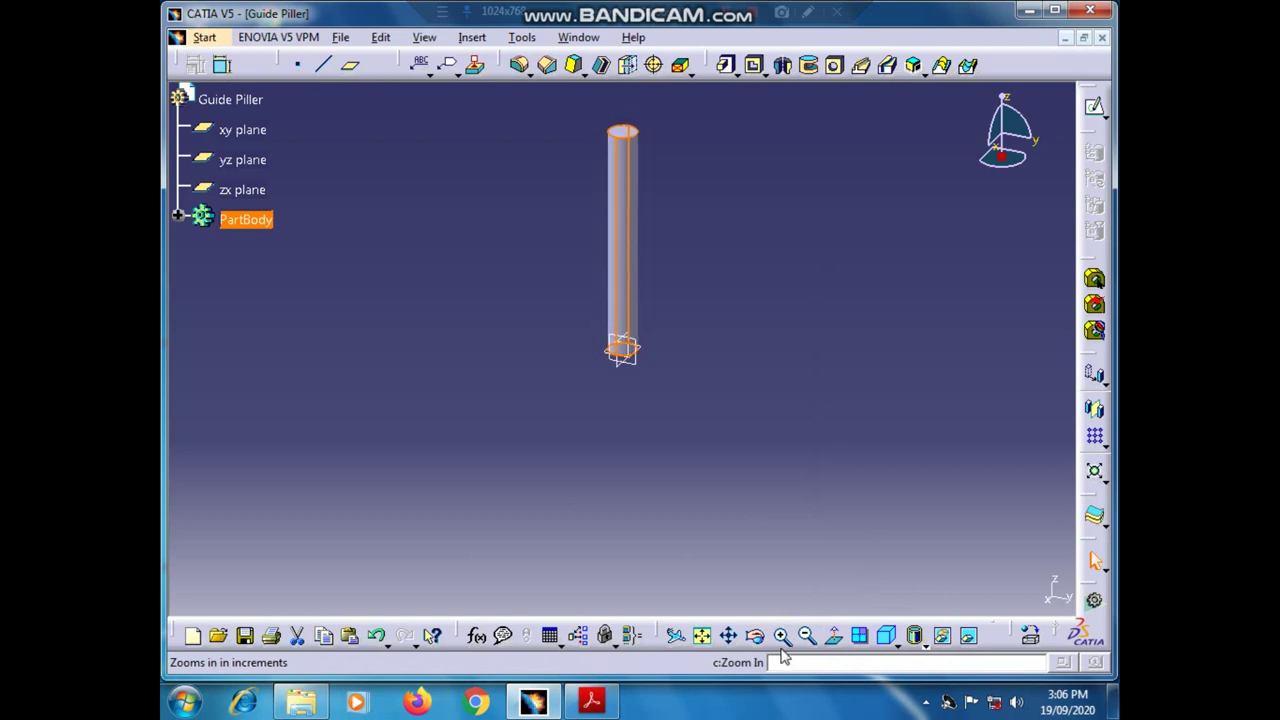
- Chamfer the Guide Pillar's end face farthest from the origin 2 mm at 45 degrees, checking the chamfer size in the PDF
click(755, 636)
drag(709, 420, 697, 449)
click(760, 597)
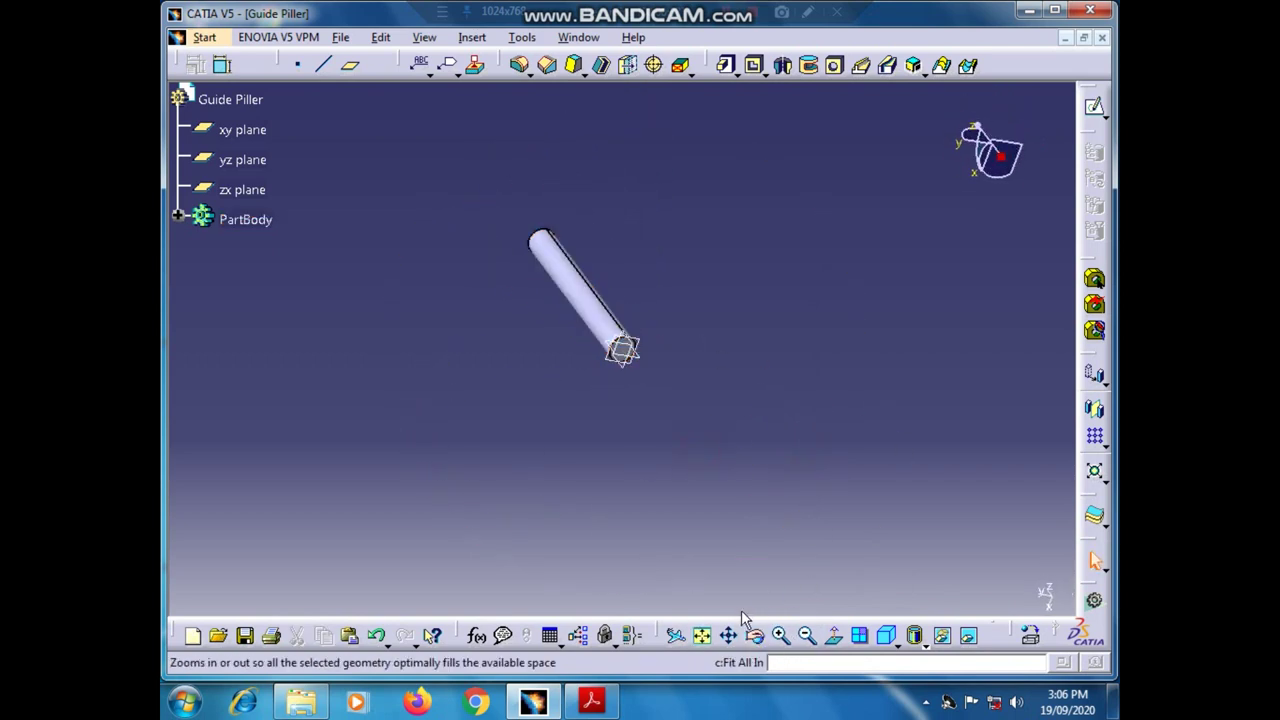
click(780, 636)
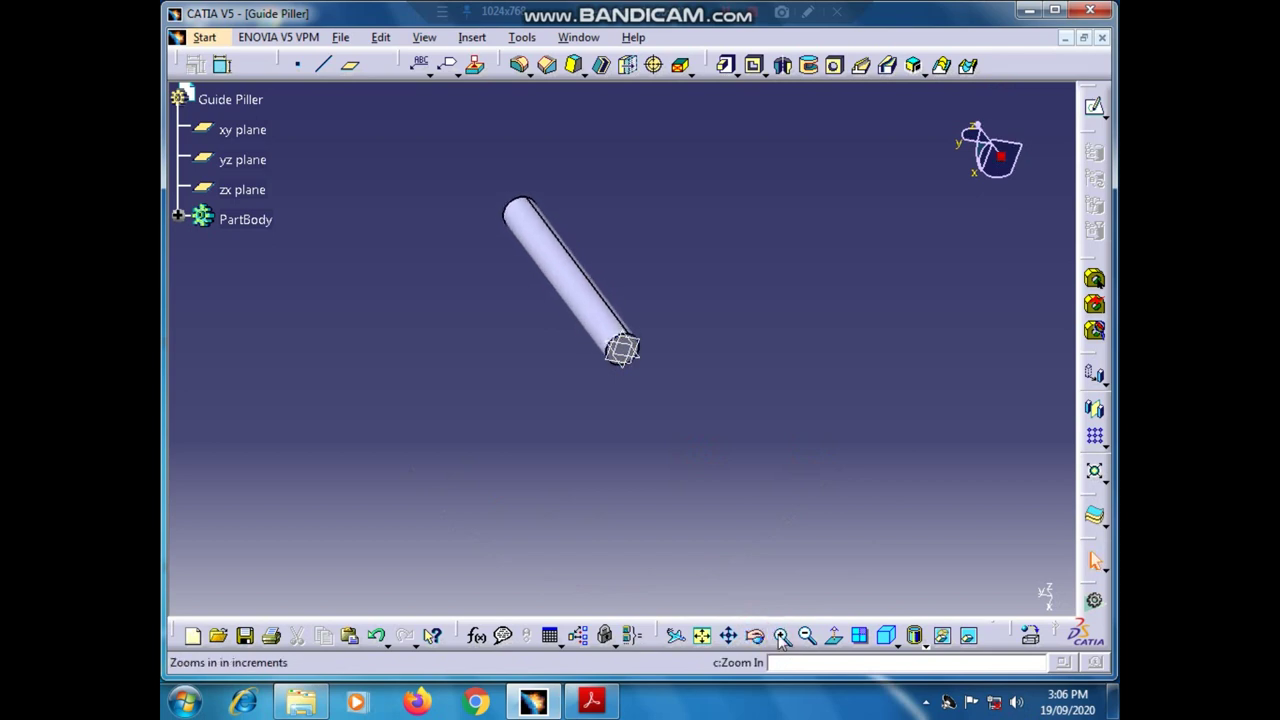
click(780, 636)
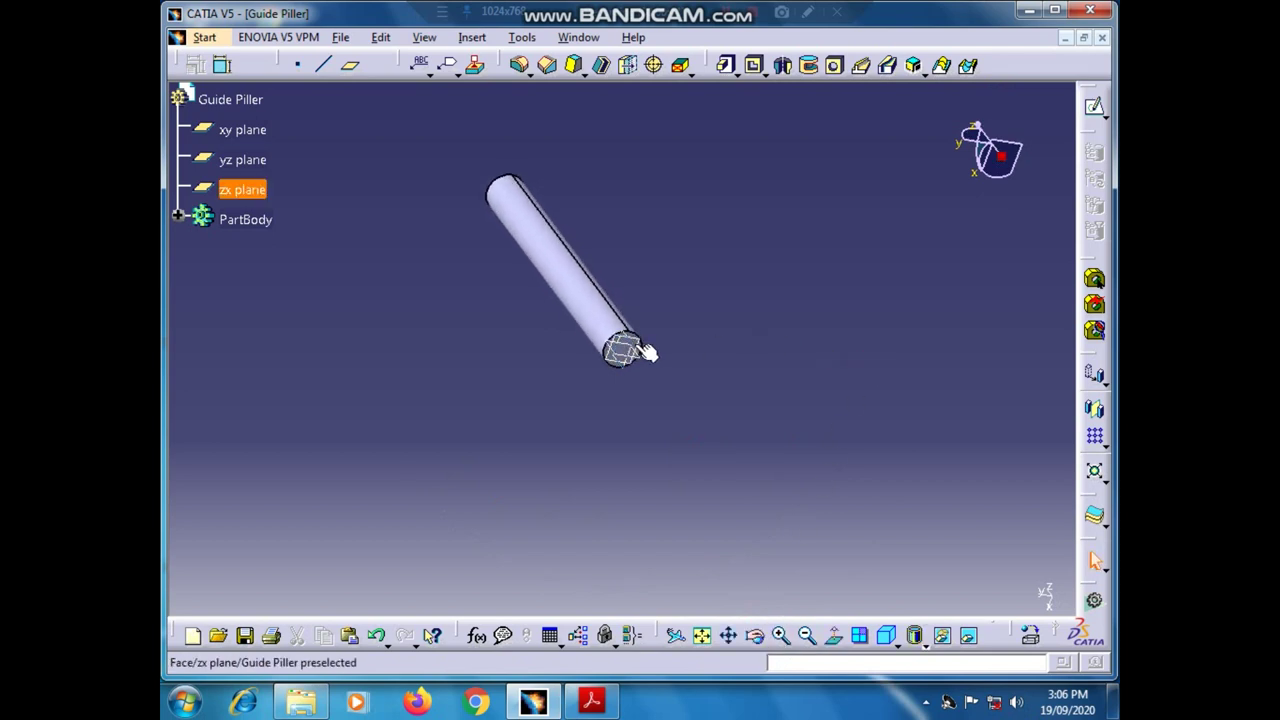
click(754, 636)
drag(770, 342, 350, 513)
click(660, 218)
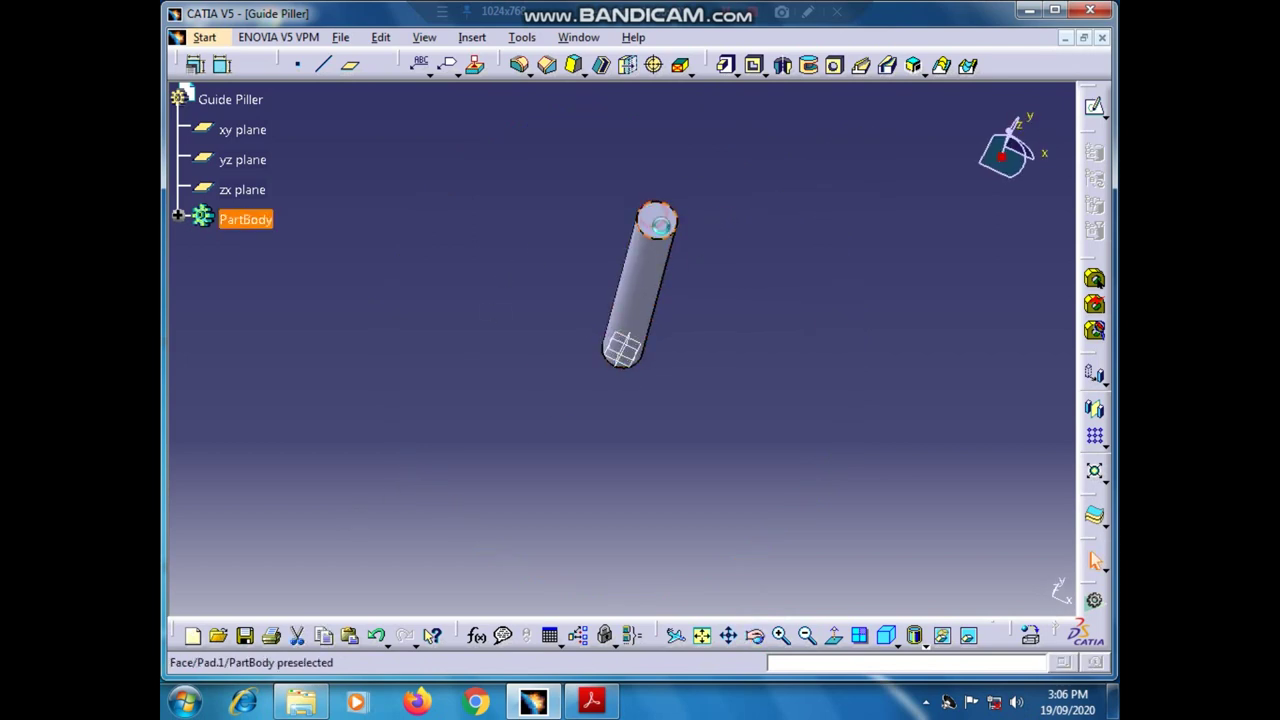
click(549, 66)
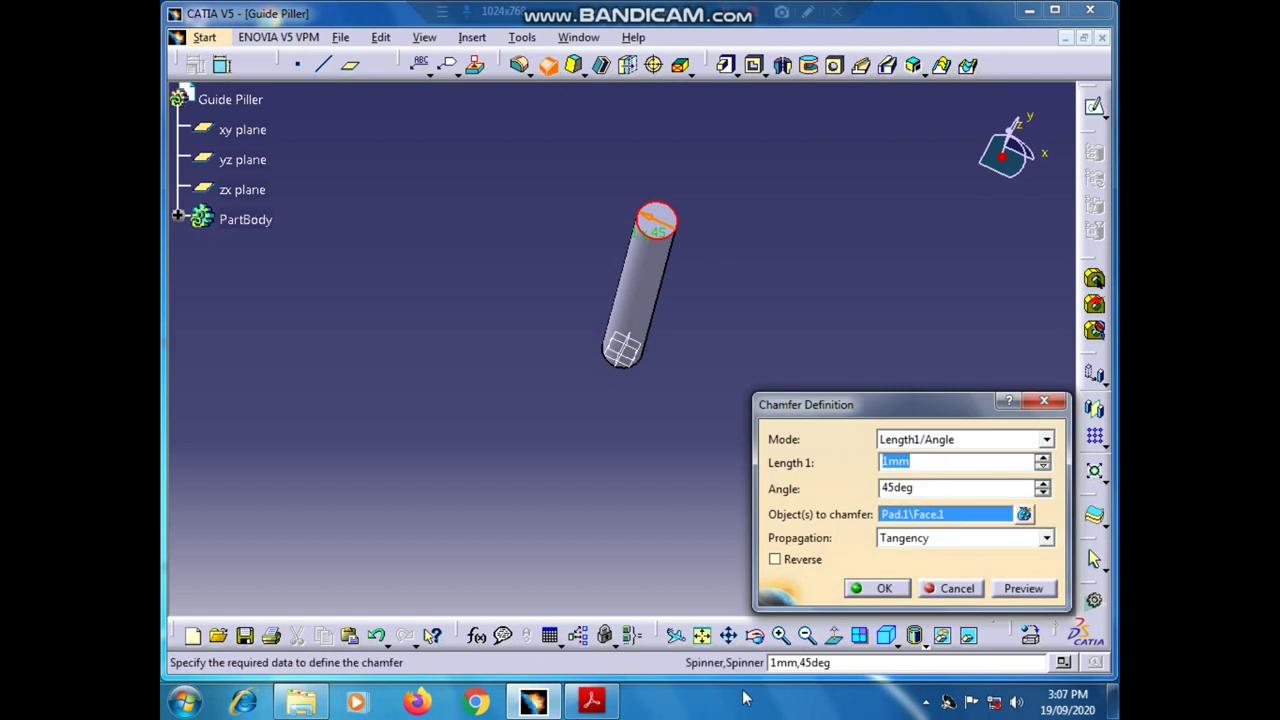
click(591, 701)
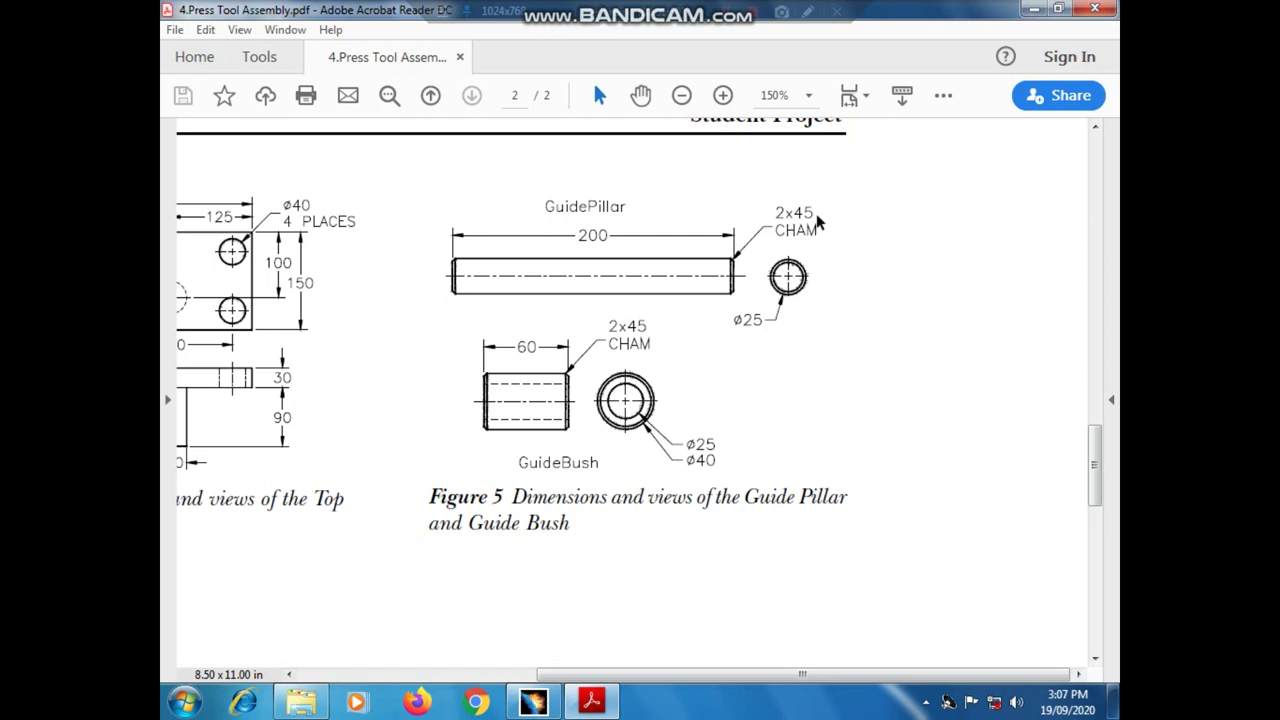
click(591, 701)
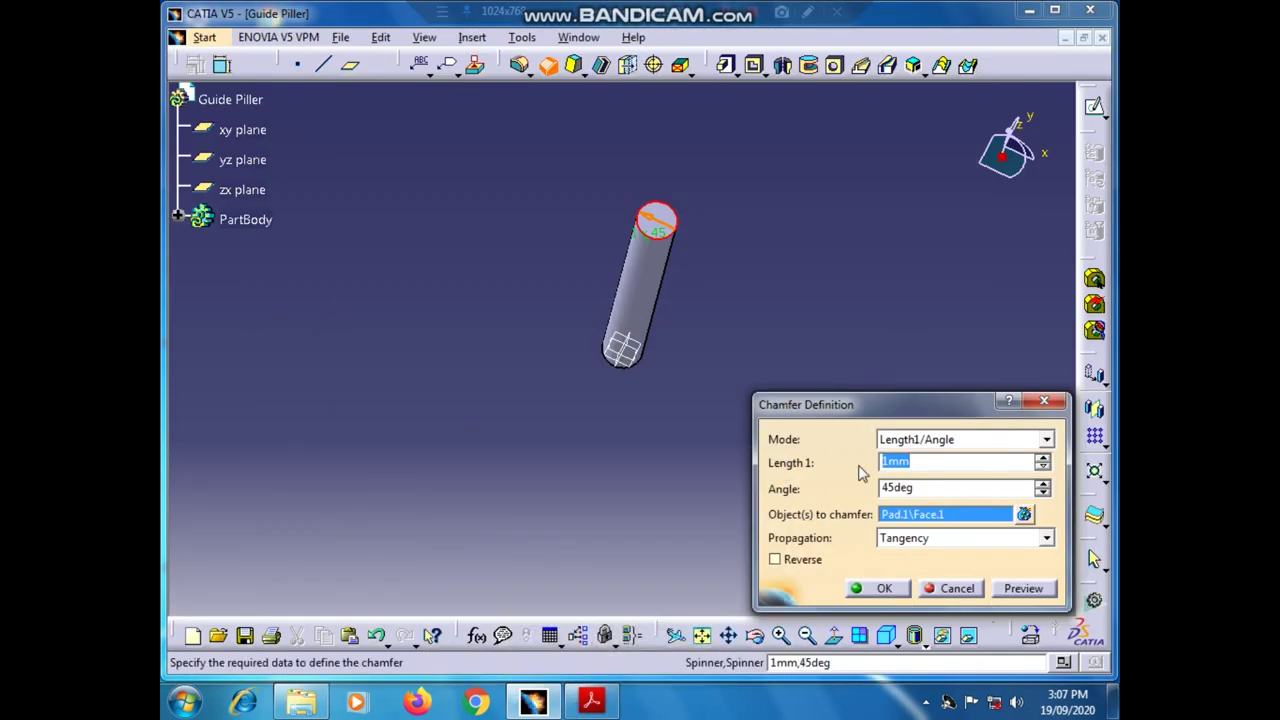
text(2)
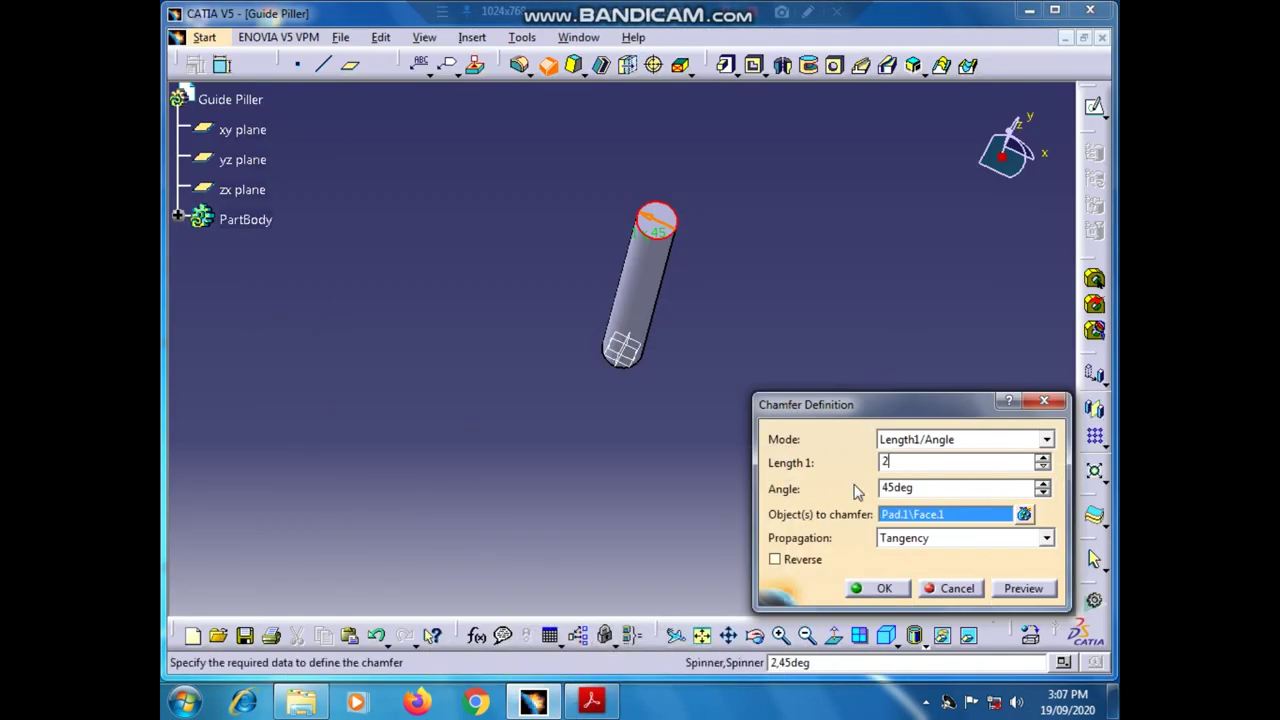
click(882, 589)
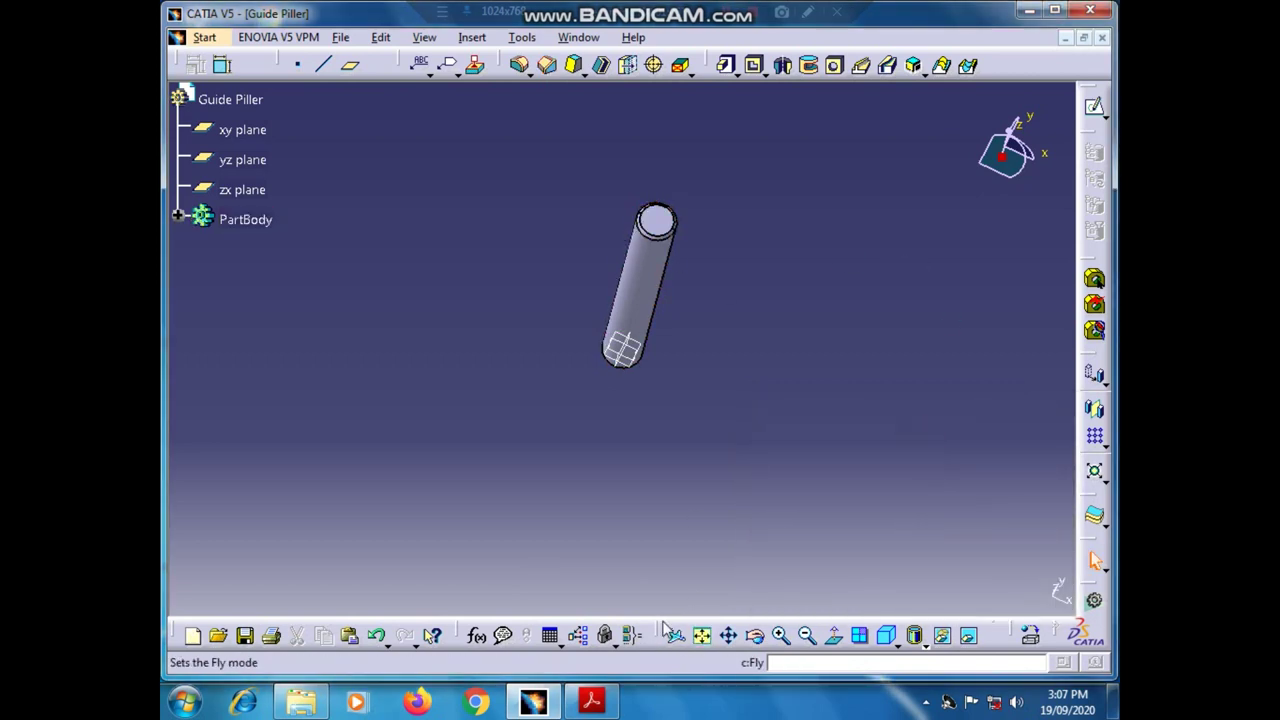
- Chamfer the circular edge of the Guide Pillar's end face at the origin 2 mm at 45 degrees
click(755, 635)
drag(834, 391, 600, 380)
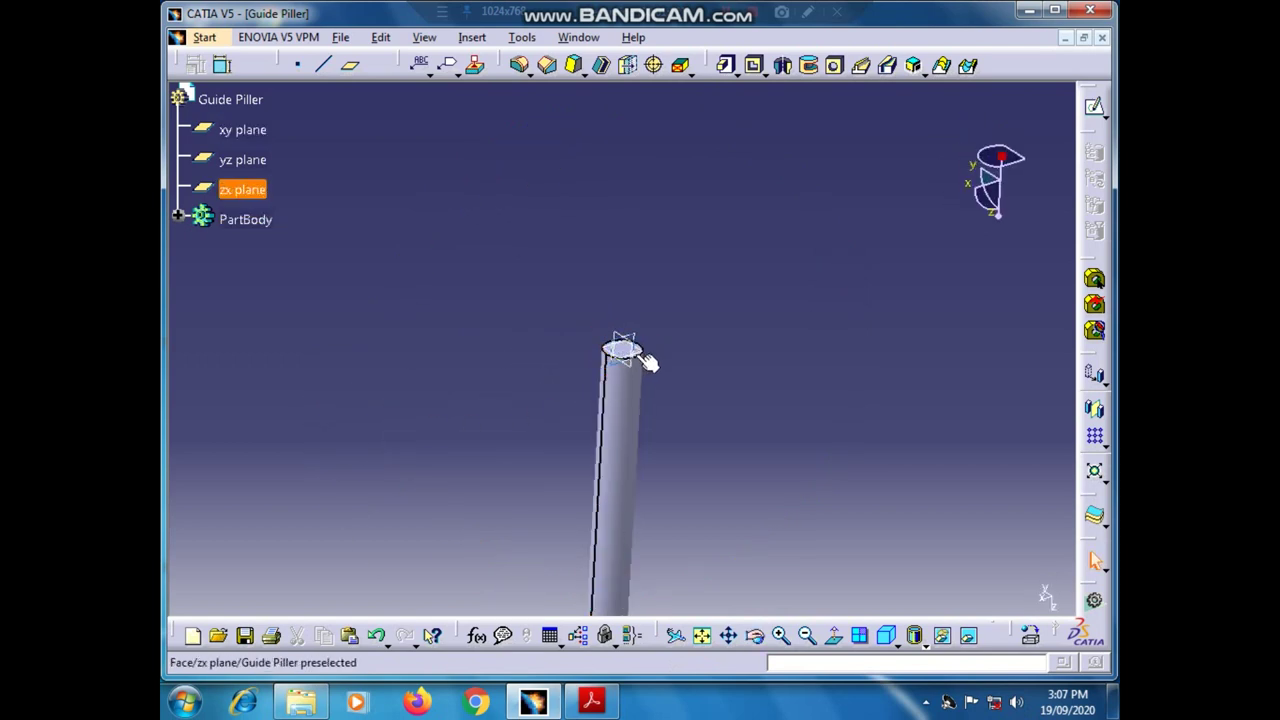
click(781, 635)
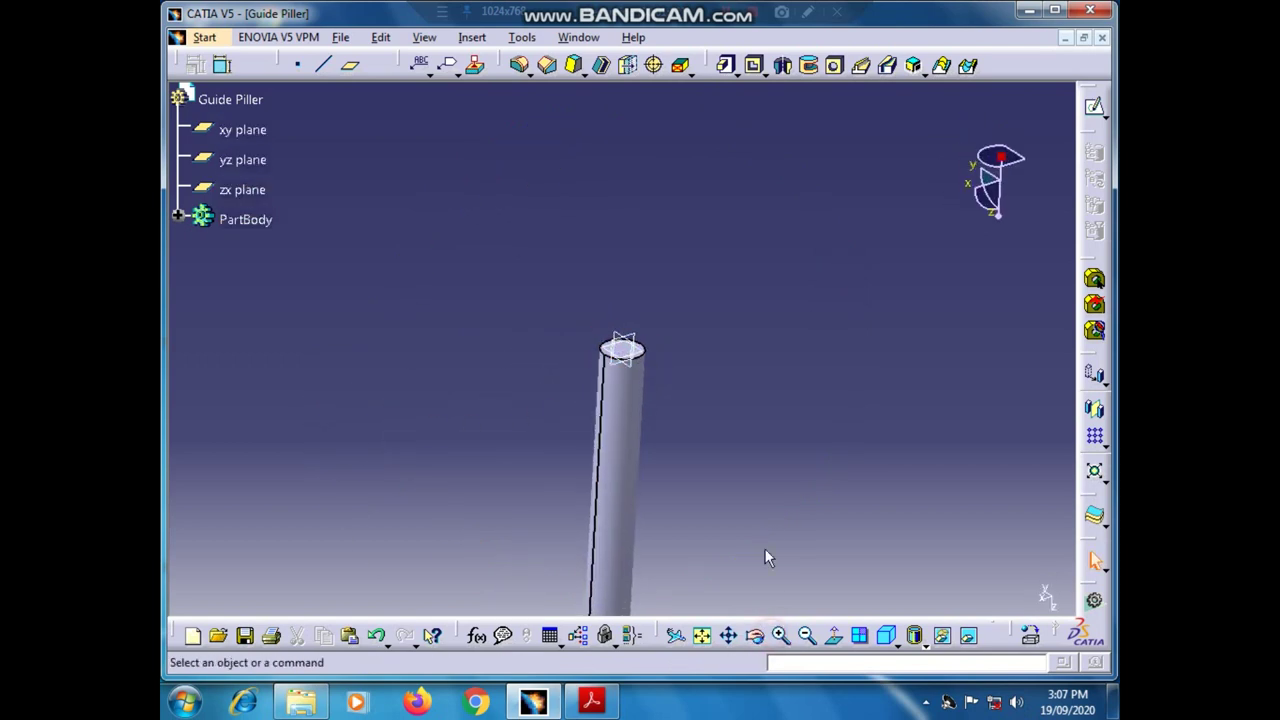
click(652, 350)
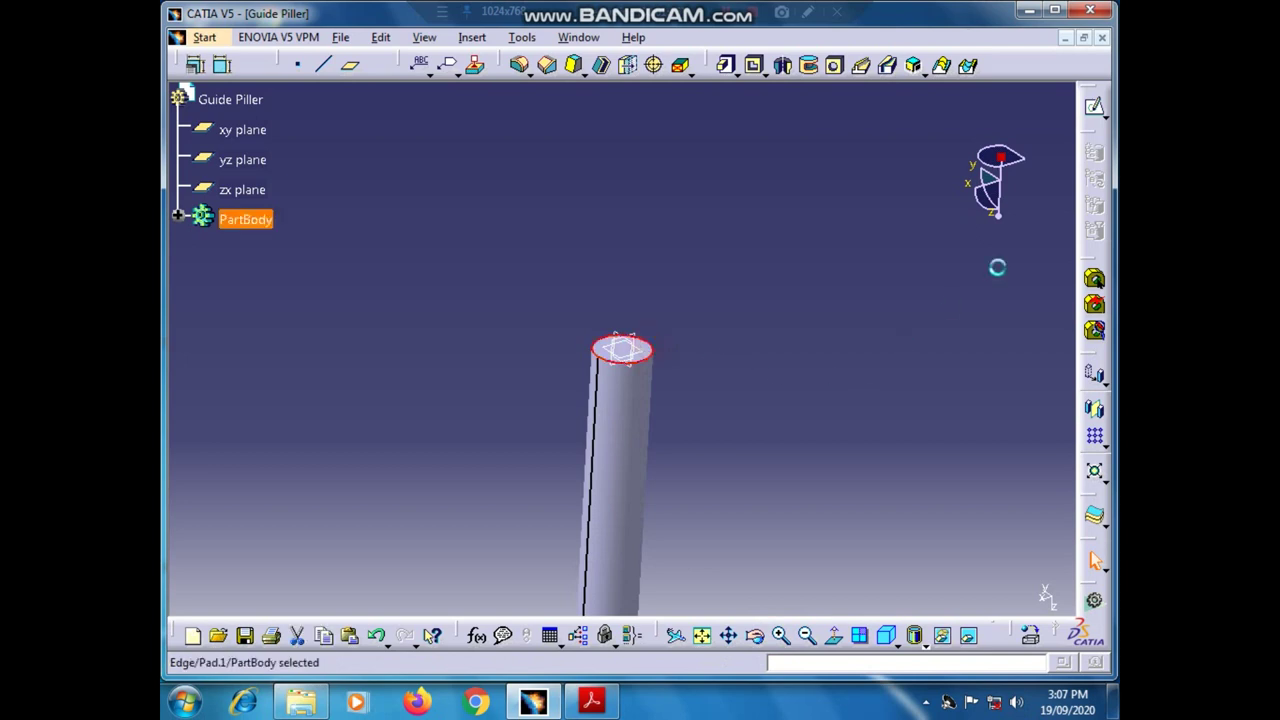
click(551, 68)
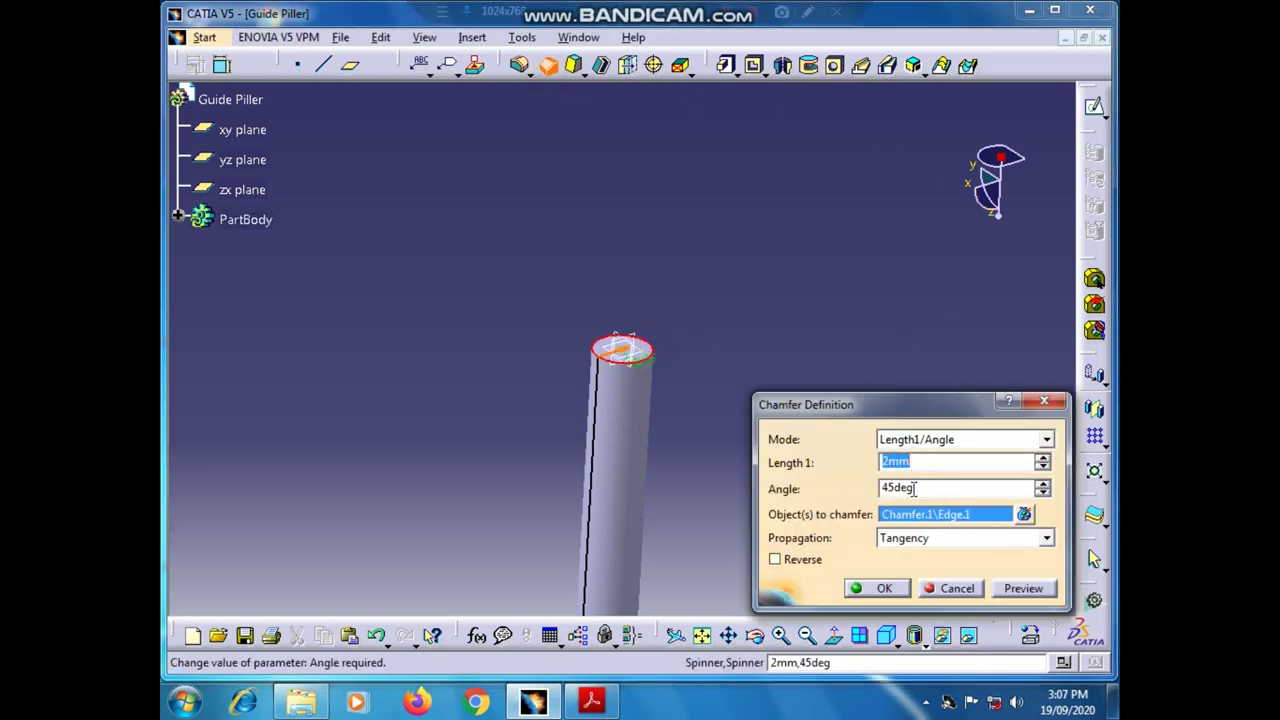
click(884, 590)
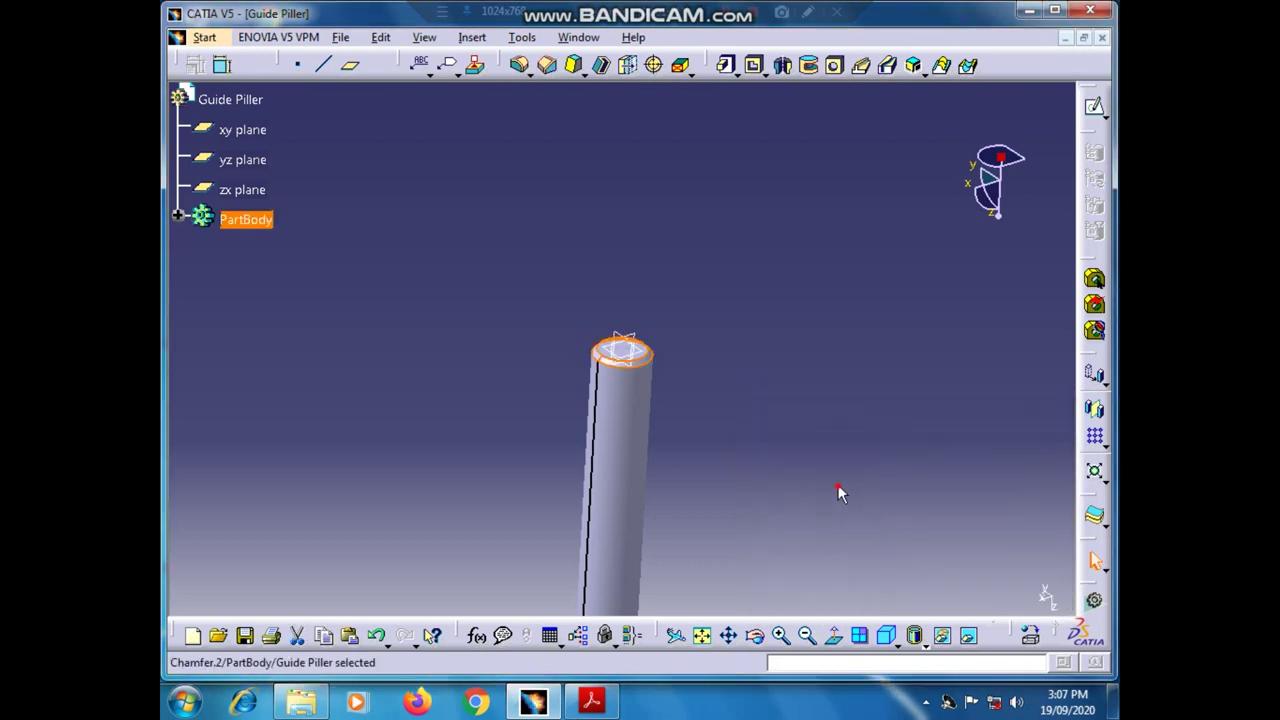
click(810, 642)
click(810, 642)
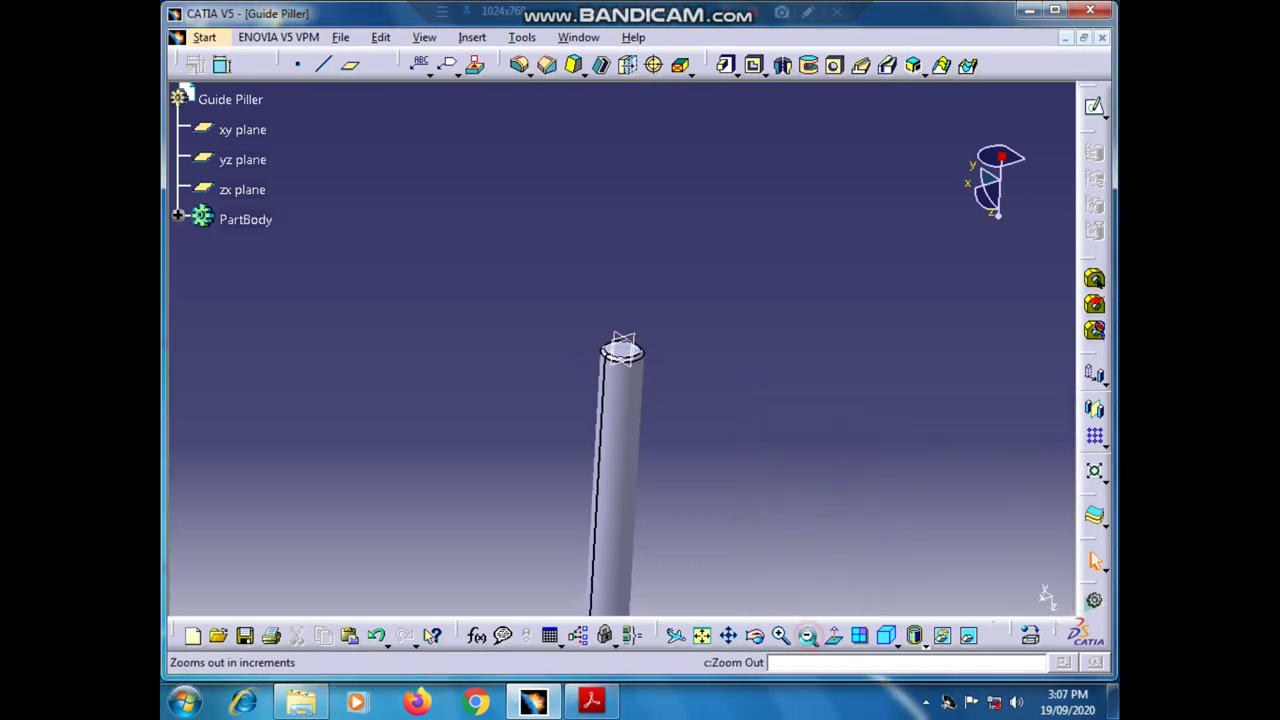
middle_drag(760, 320, 640, 449)
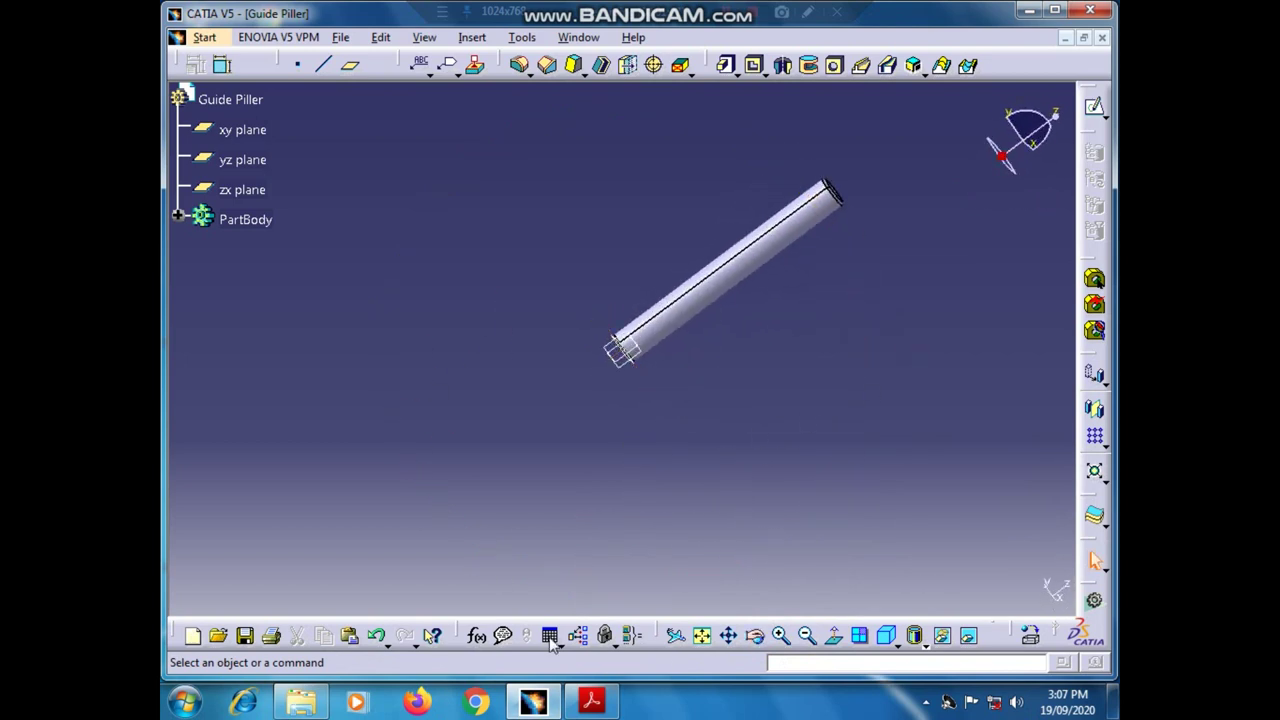
- Create a new part named Guide Bush
click(205, 37)
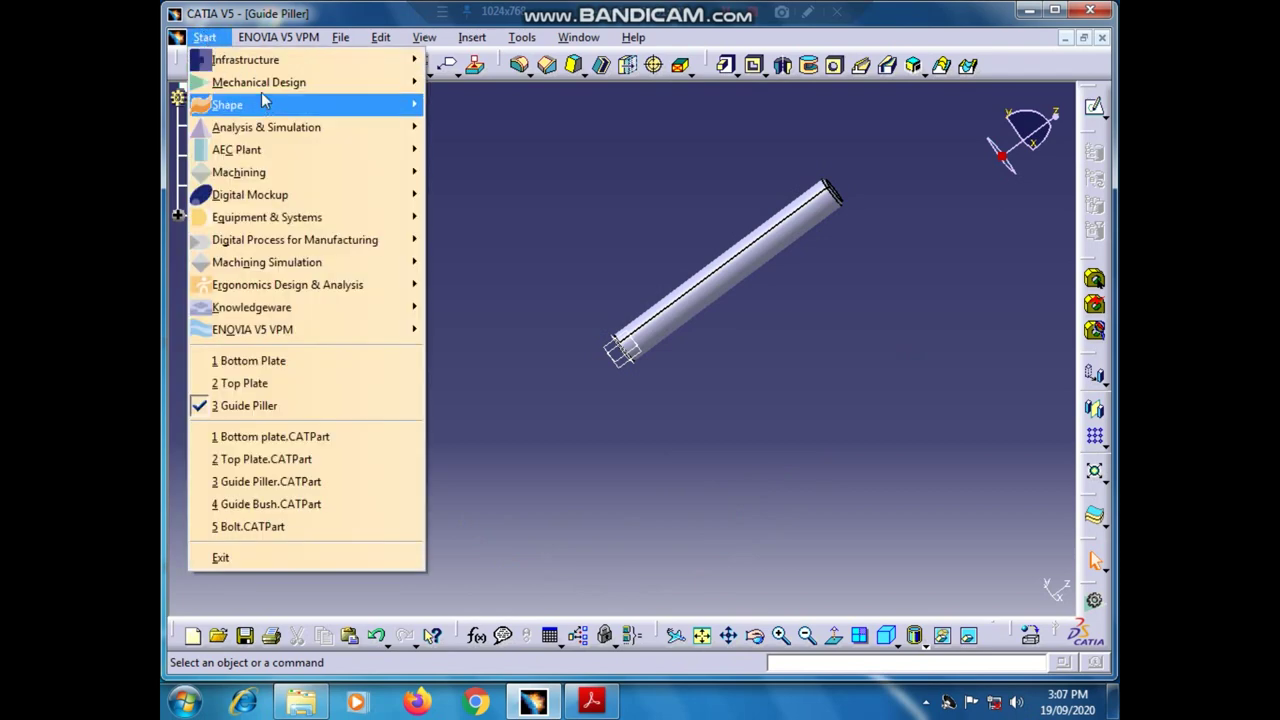
mouse_move(355, 84)
click(428, 86)
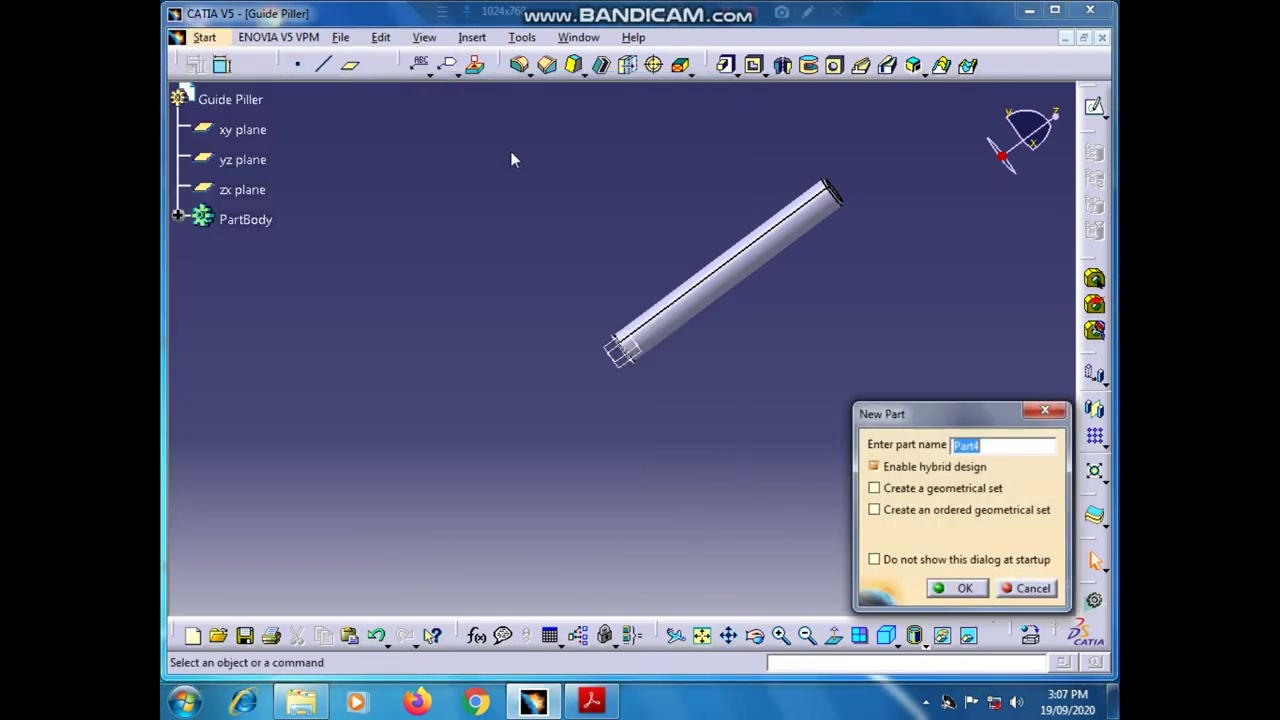
text(Guide Bush)
click(950, 589)
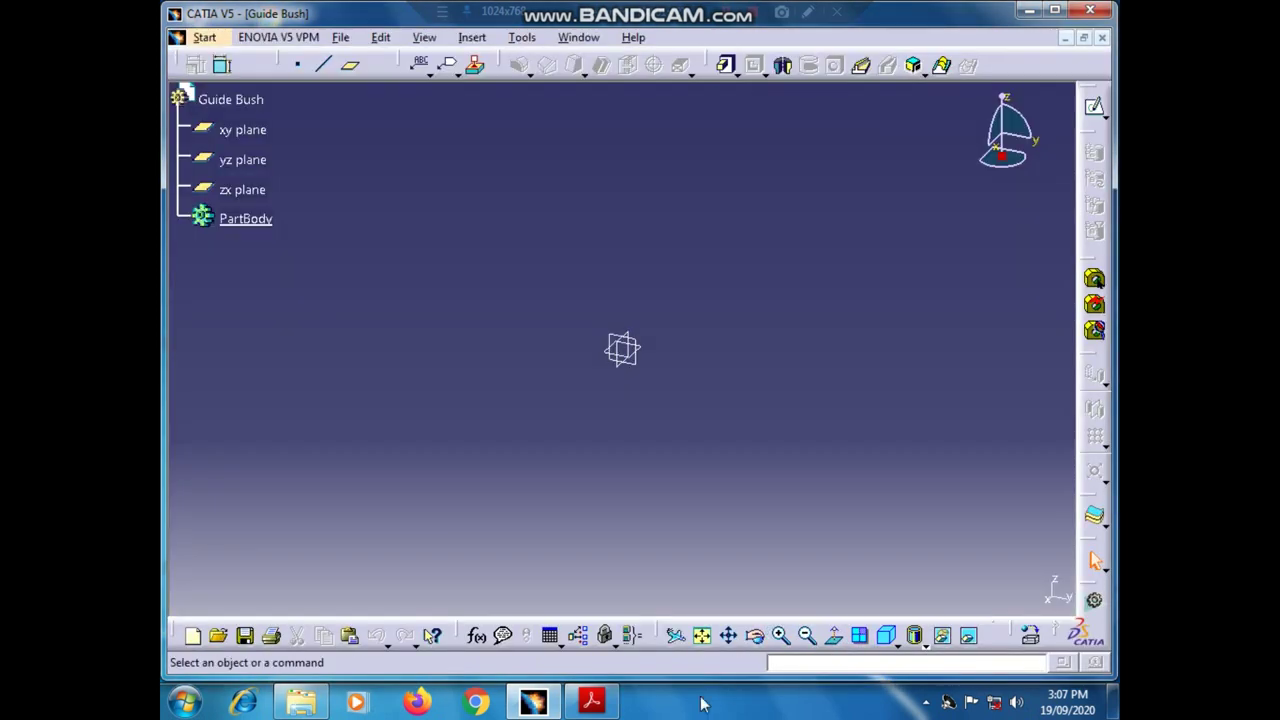
- Check the Guide Bush diameters in the PDF, and in CATIA V5 sketch two origin-centred circles about 63 and 28 mm across on the xy plane
click(612, 700)
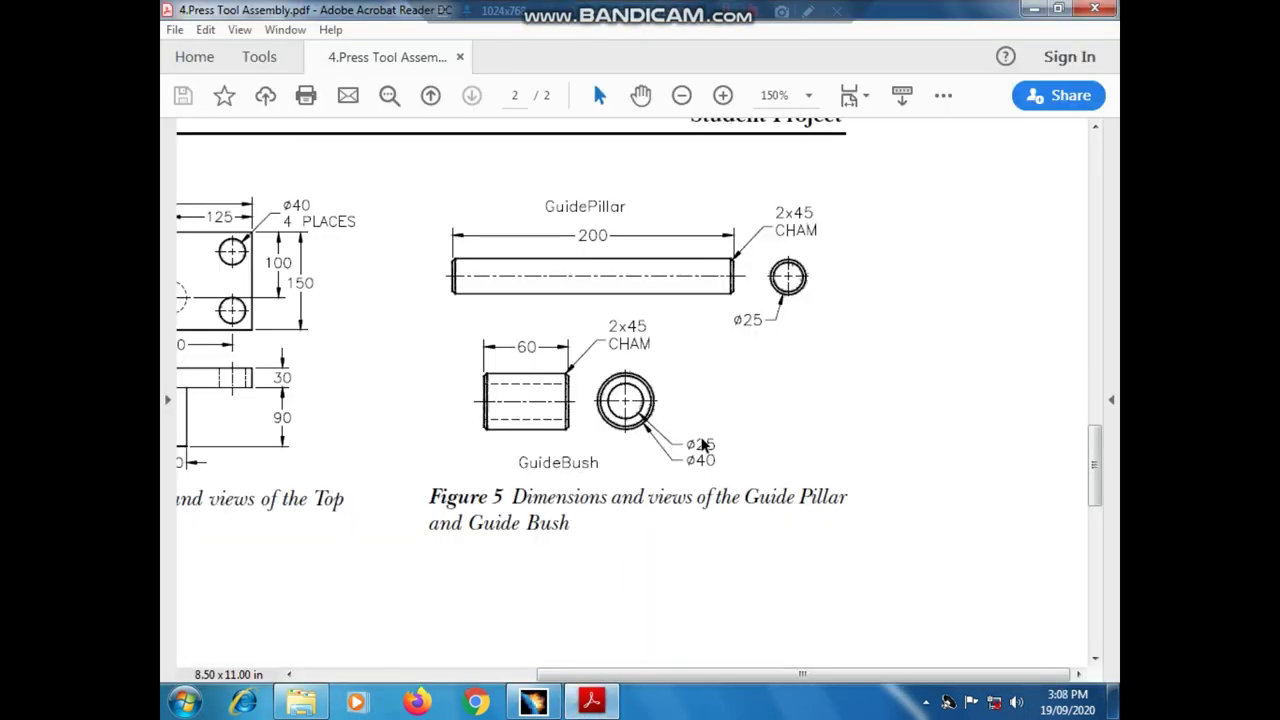
click(540, 700)
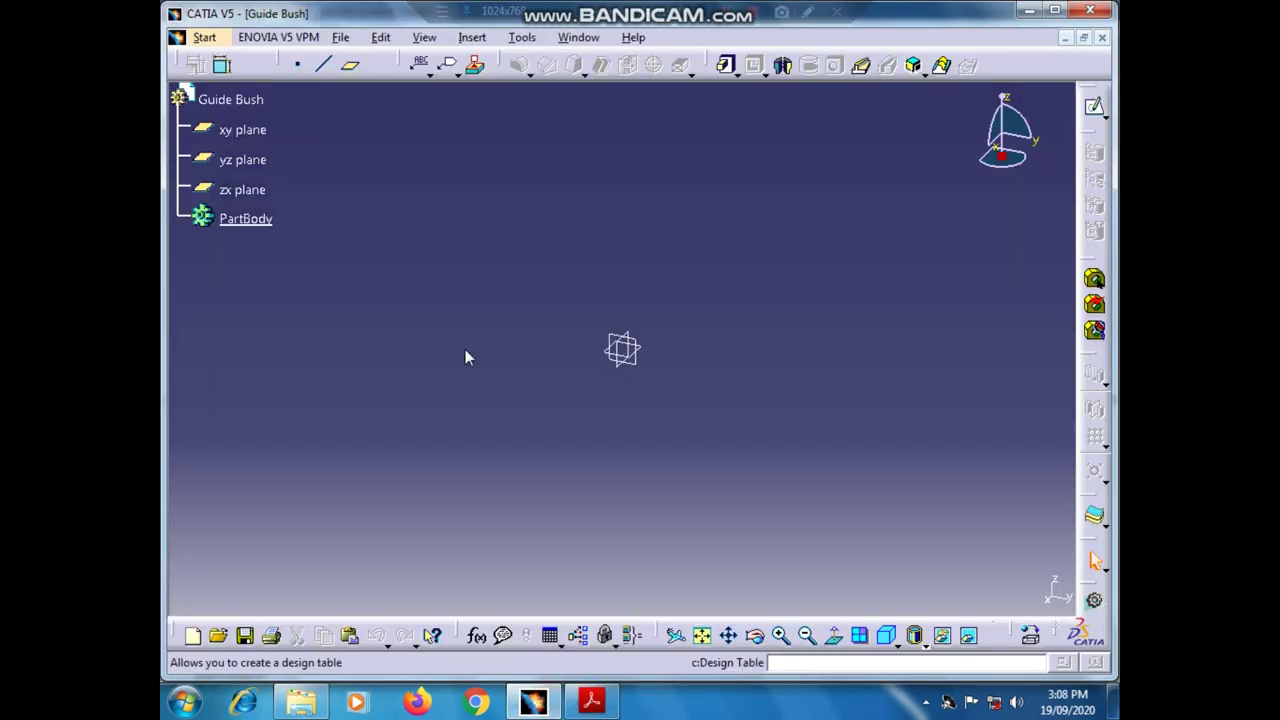
click(240, 131)
click(1095, 112)
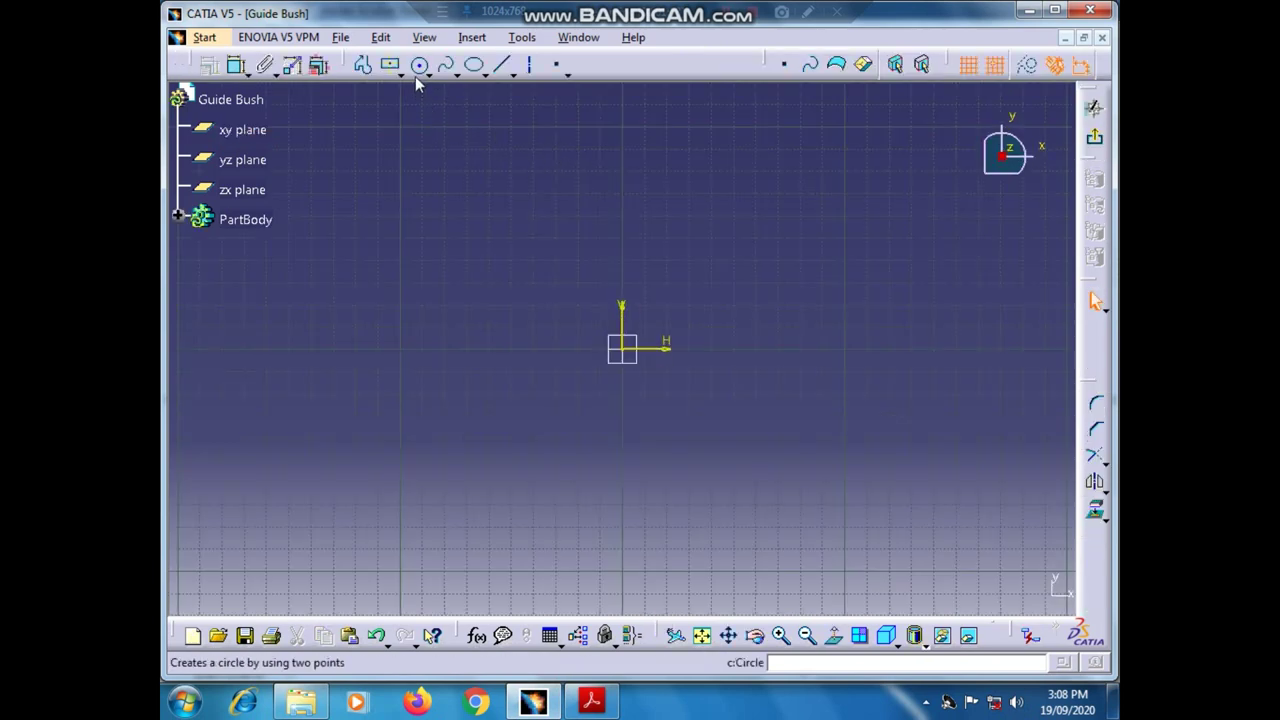
click(419, 66)
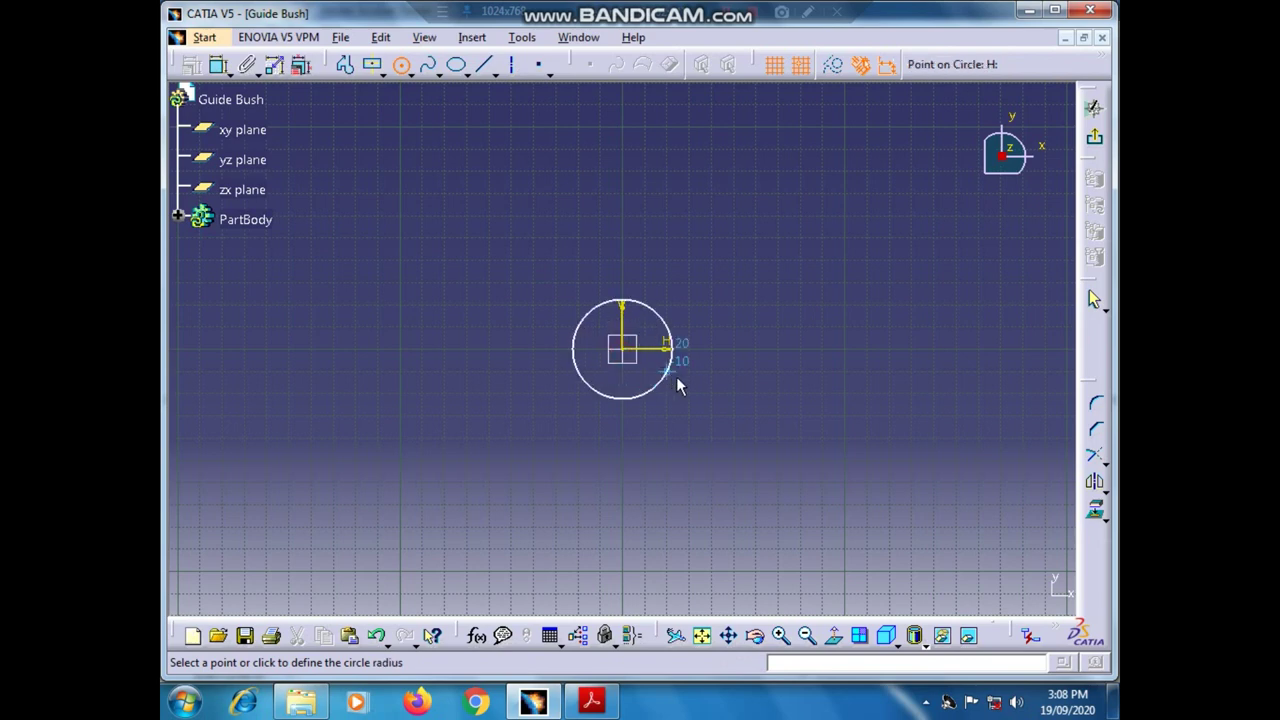
click(677, 379)
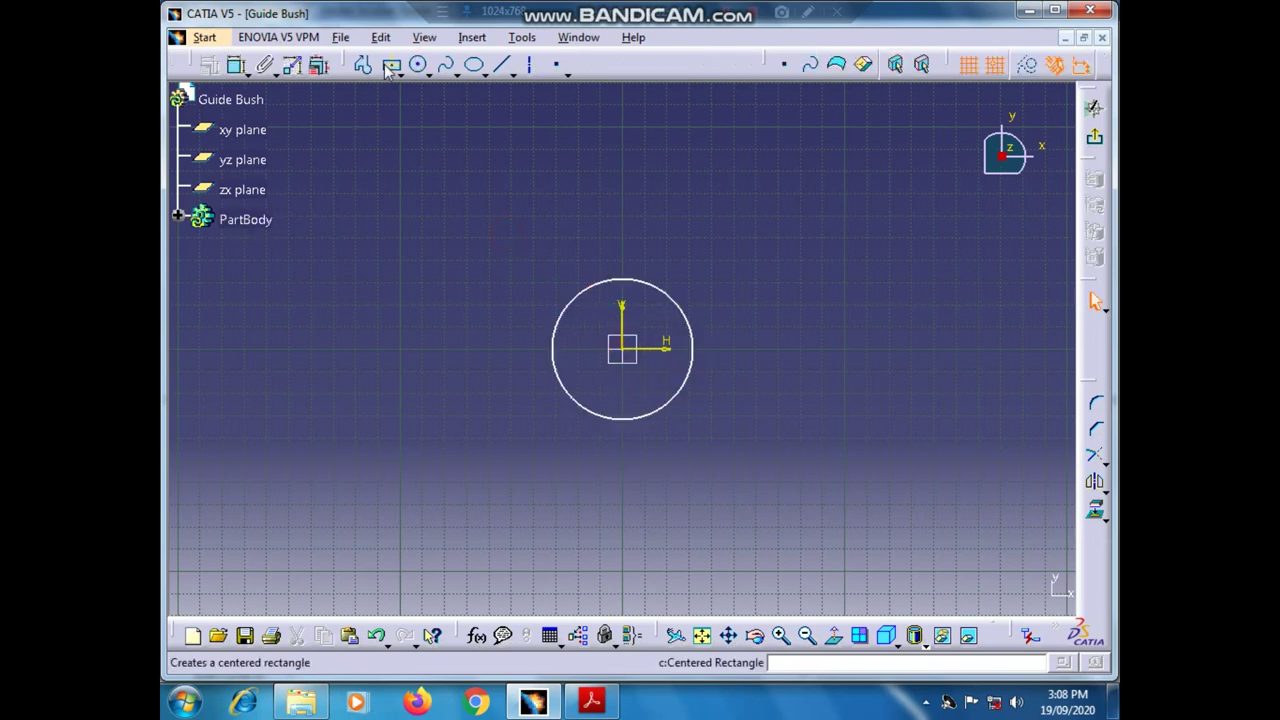
click(418, 65)
click(622, 348)
click(651, 364)
- Check the bush's outer diameter in the PDF, and in CATIA V5 dimension the outer circle to 40 mm diameter
click(591, 703)
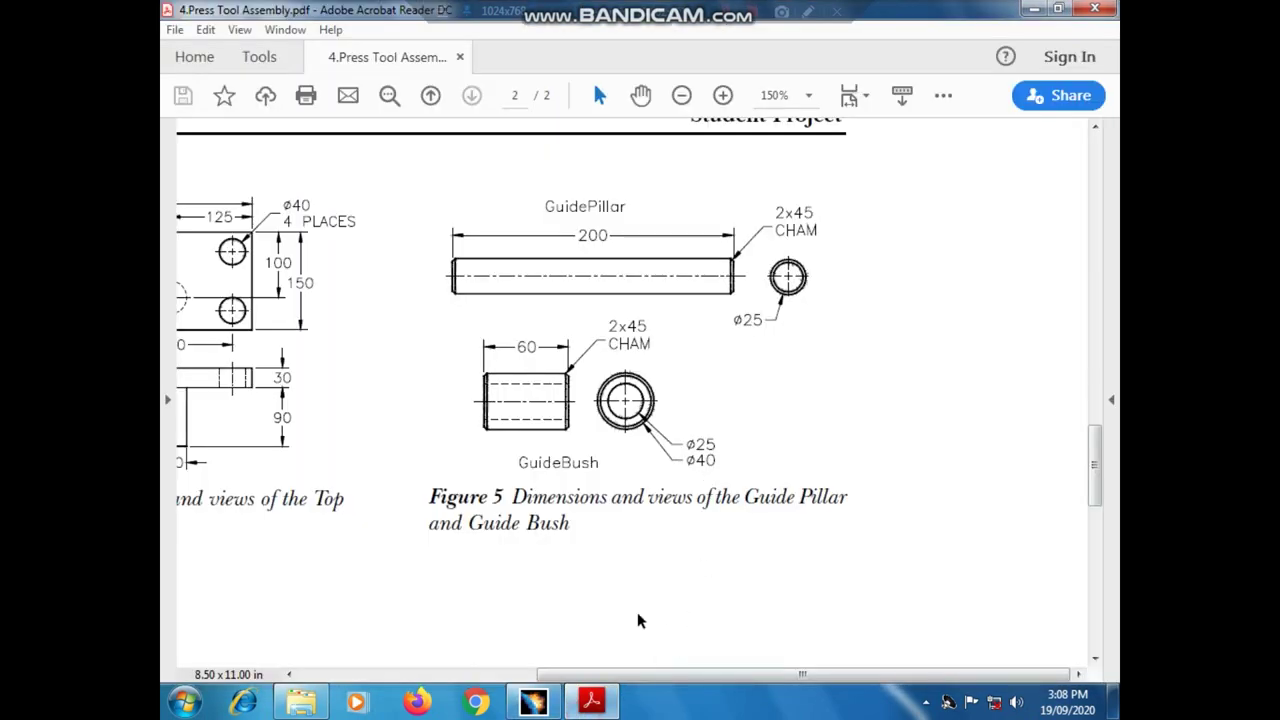
click(545, 704)
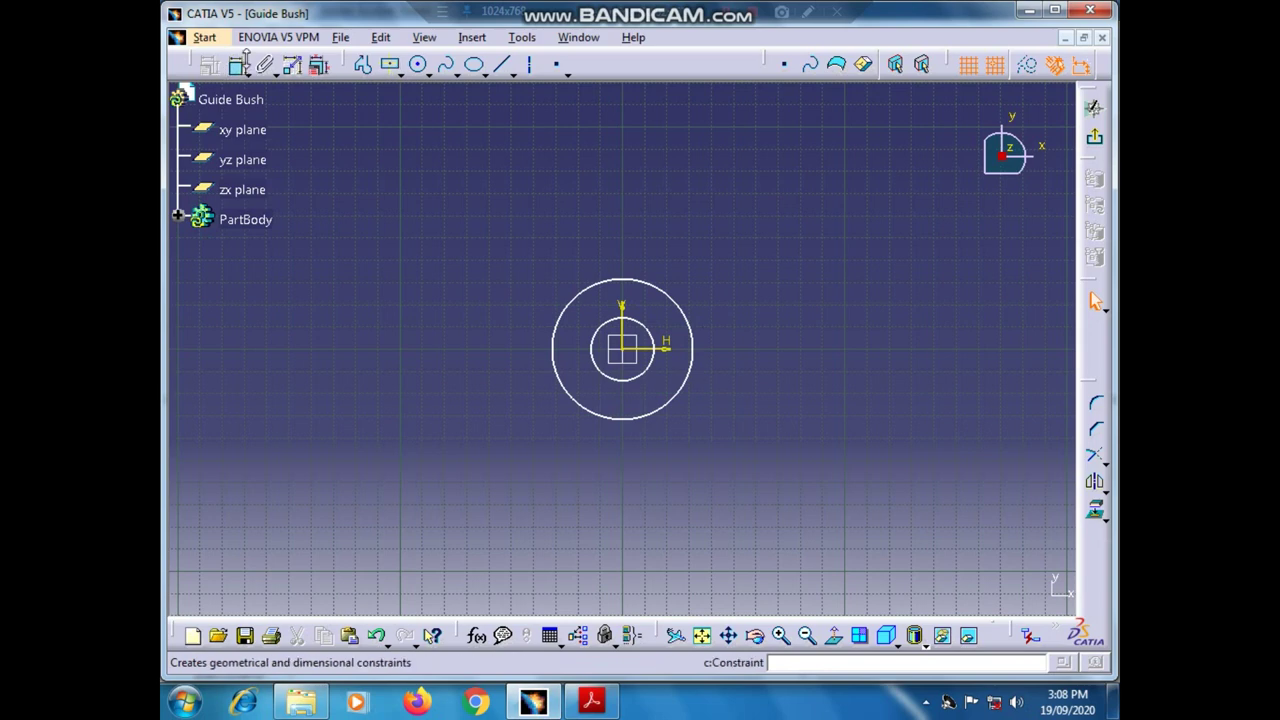
click(564, 312)
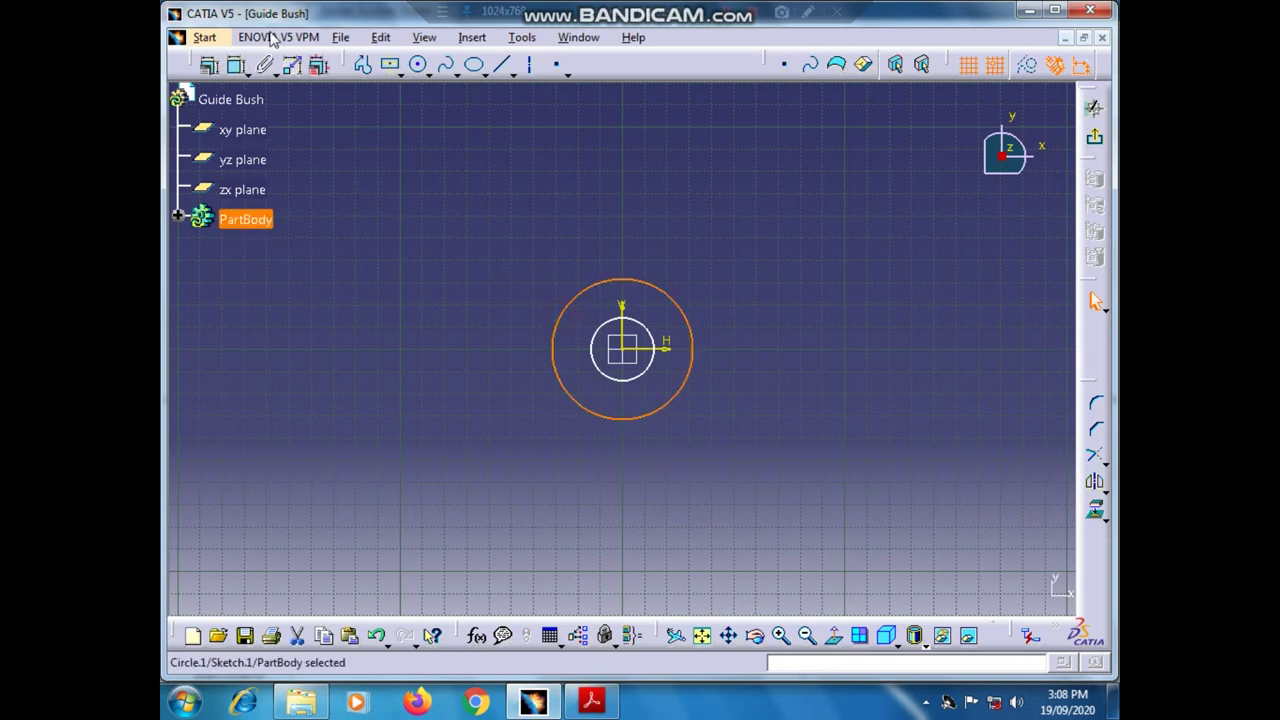
click(240, 66)
click(459, 259)
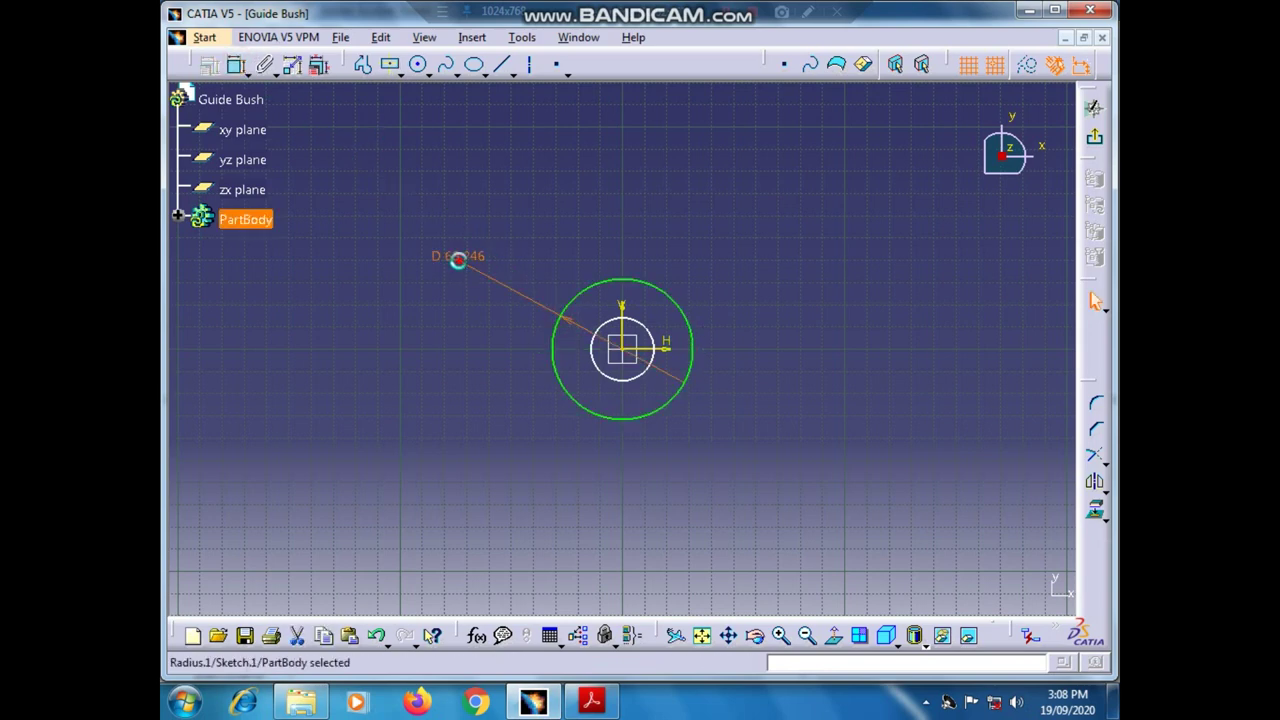
double_click(457, 259)
text(40mm)
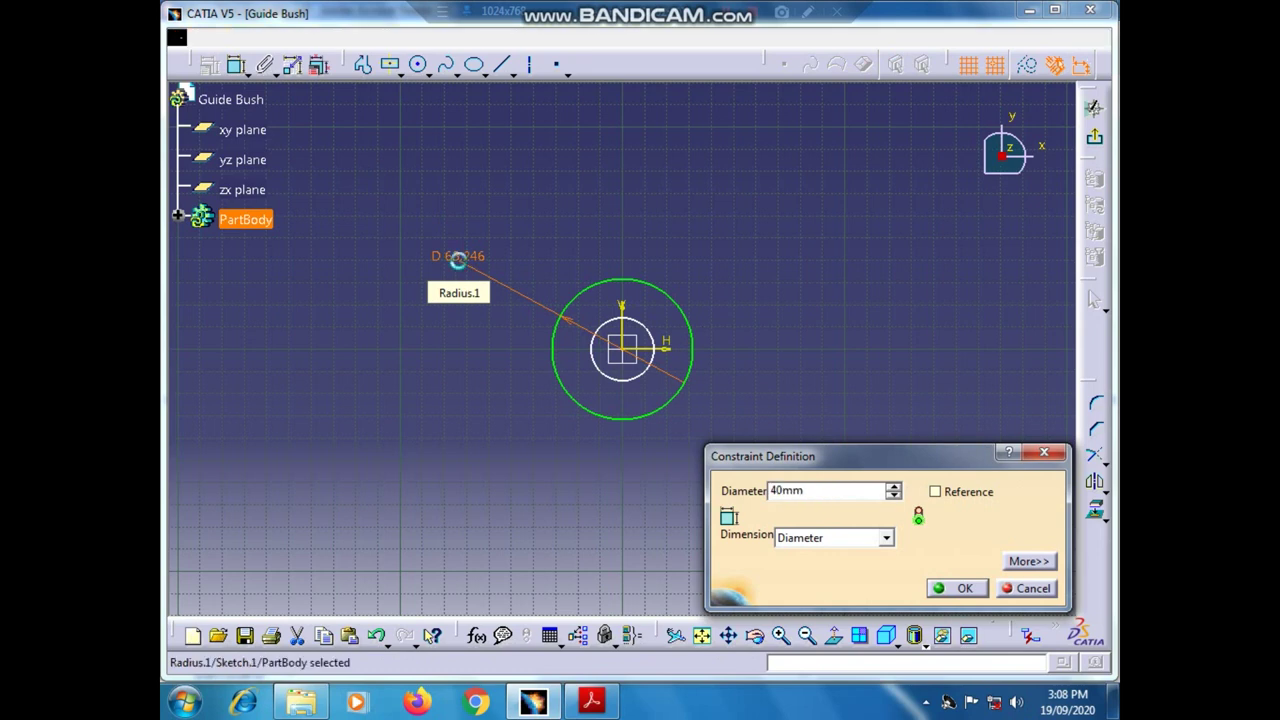
key(Return)
click(758, 543)
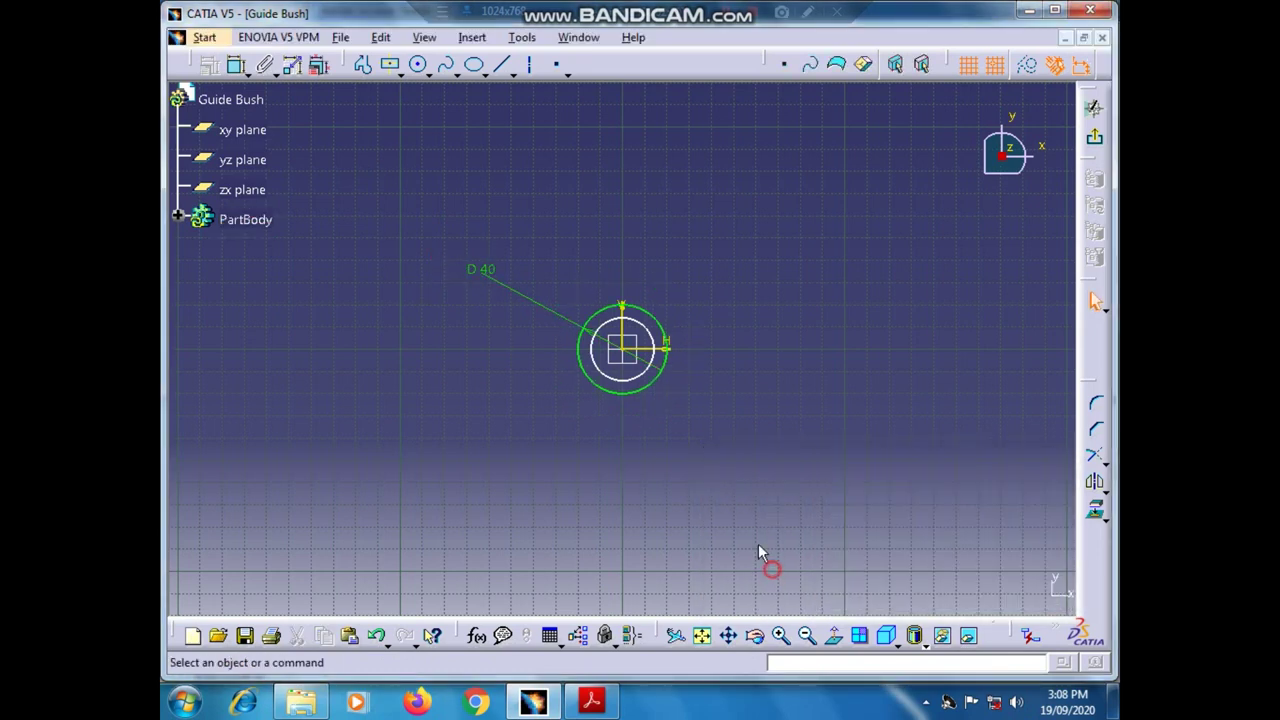
- Check the bush's bore diameter in the PDF, and in CATIA V5 dimension the inner circle to 25 mm diameter
click(628, 388)
click(590, 700)
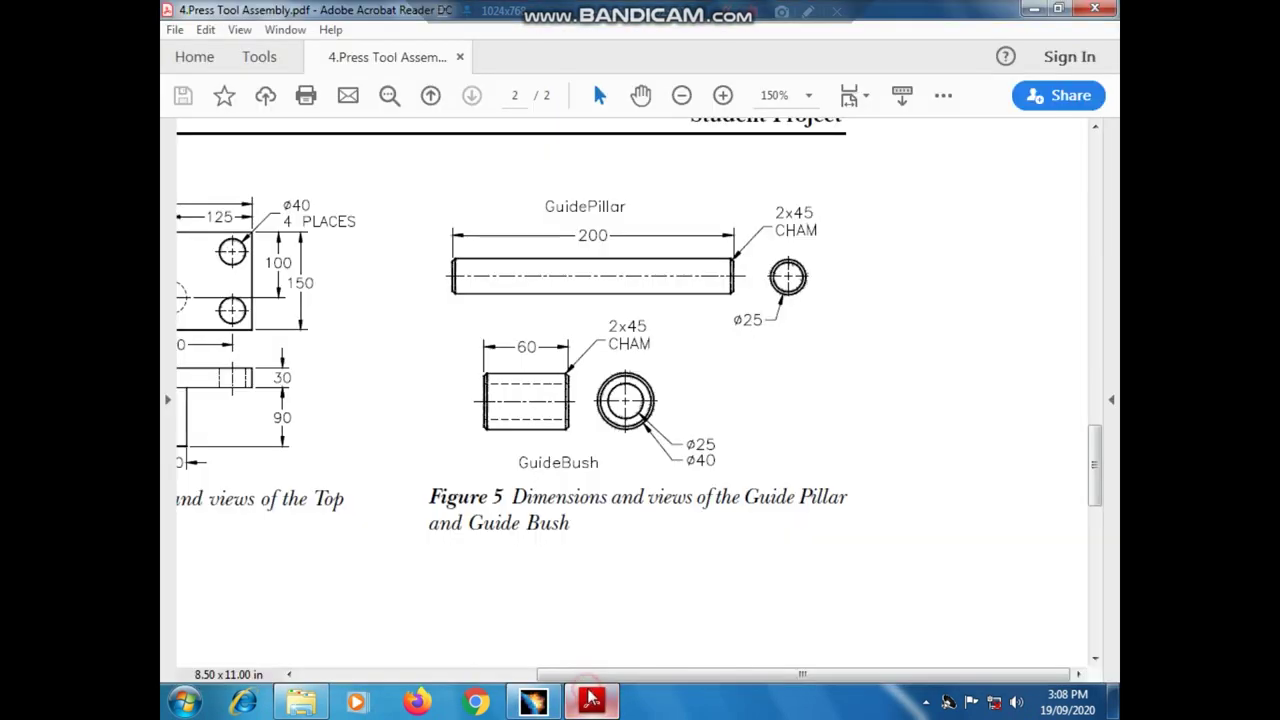
click(519, 707)
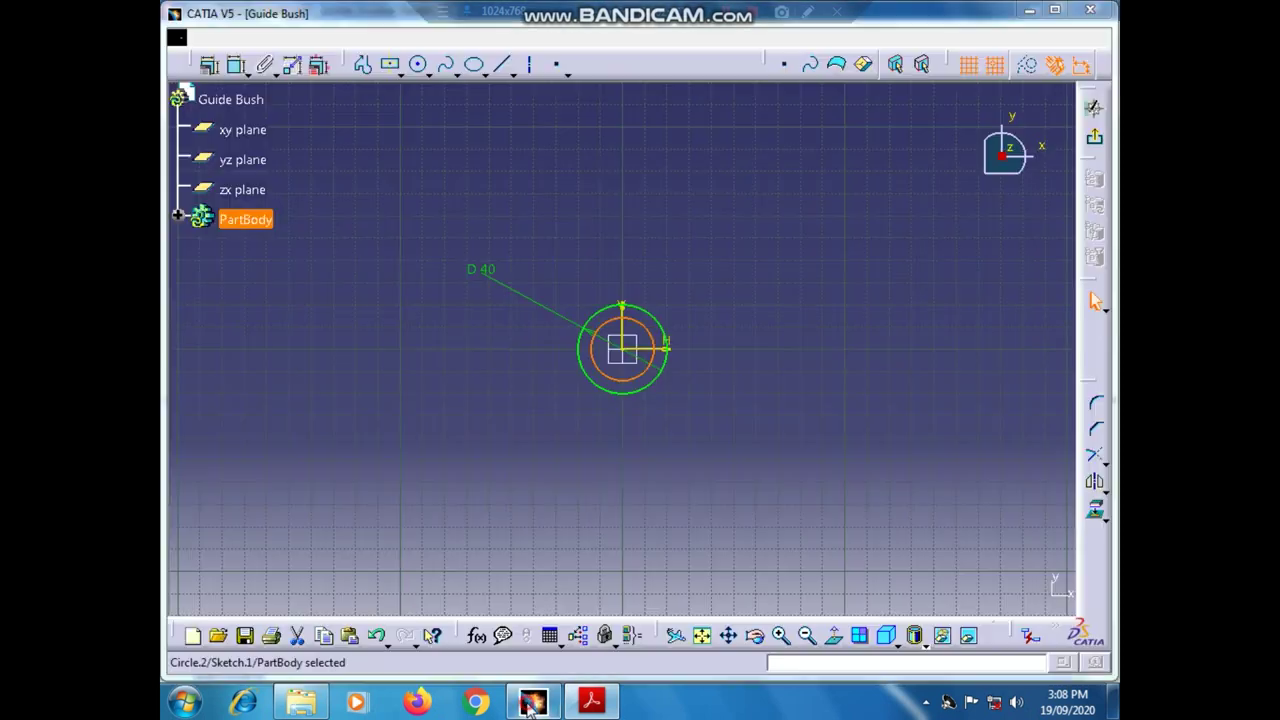
click(236, 64)
click(534, 222)
double_click(534, 222)
text(2)
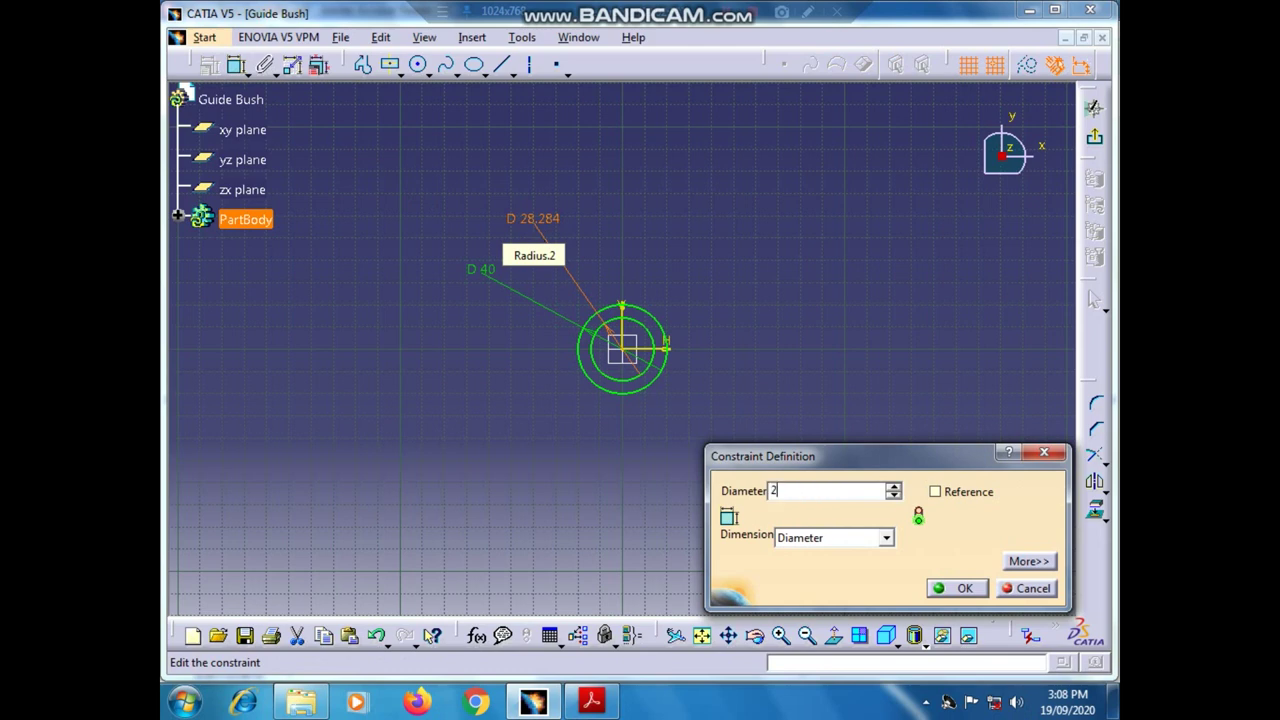
key(Return)
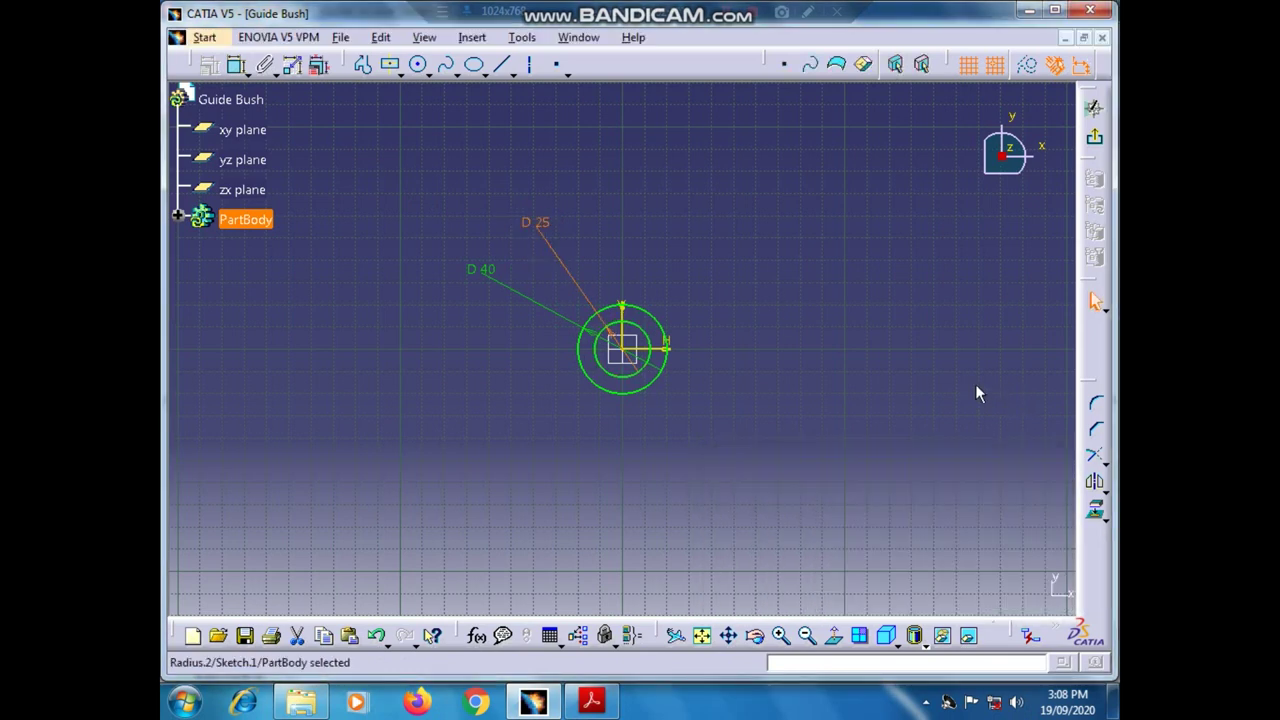
click(975, 392)
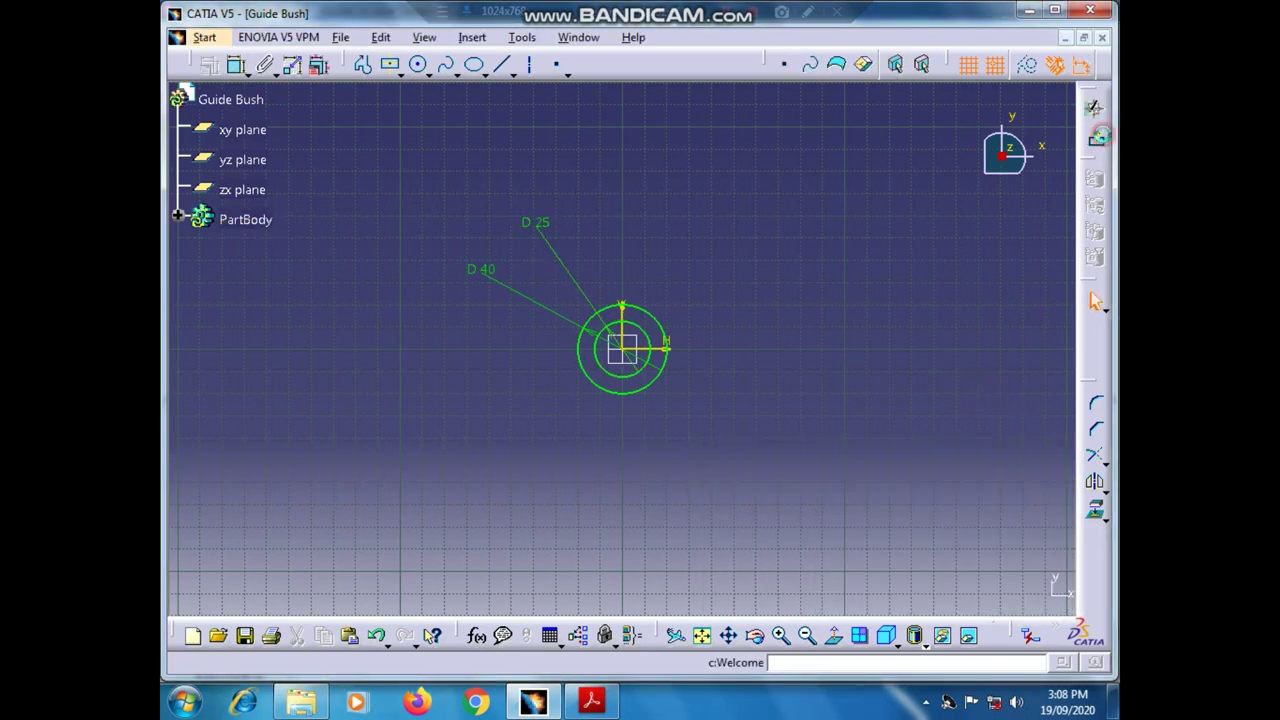
- Exit the bush sketch, check the bush length in the PDF, and in CATIA V5 pad the sketch 60 mm
click(1097, 139)
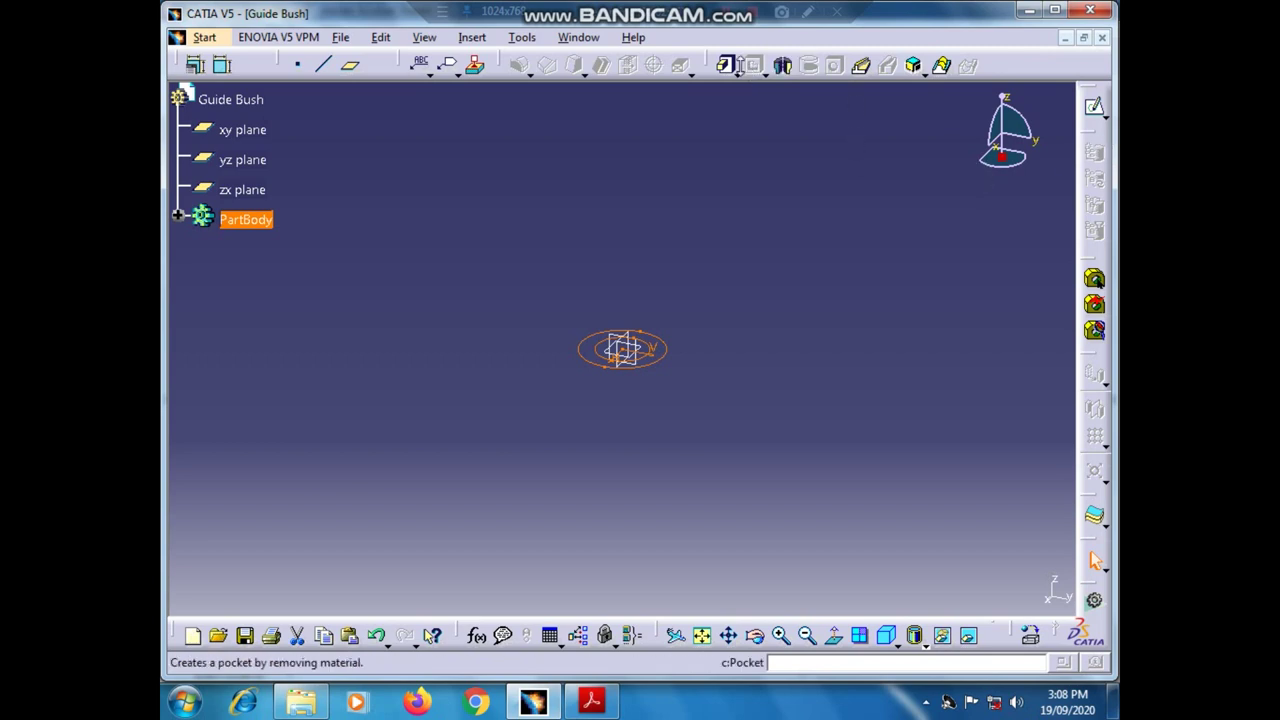
click(727, 66)
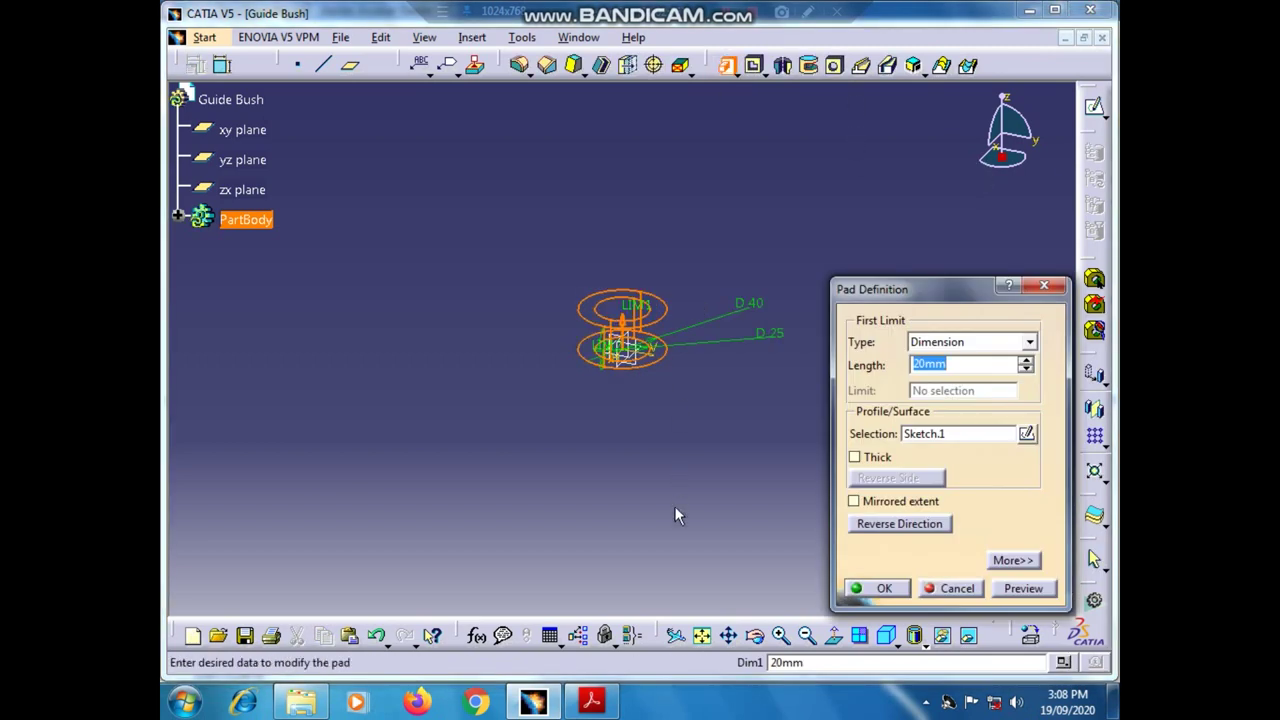
click(598, 702)
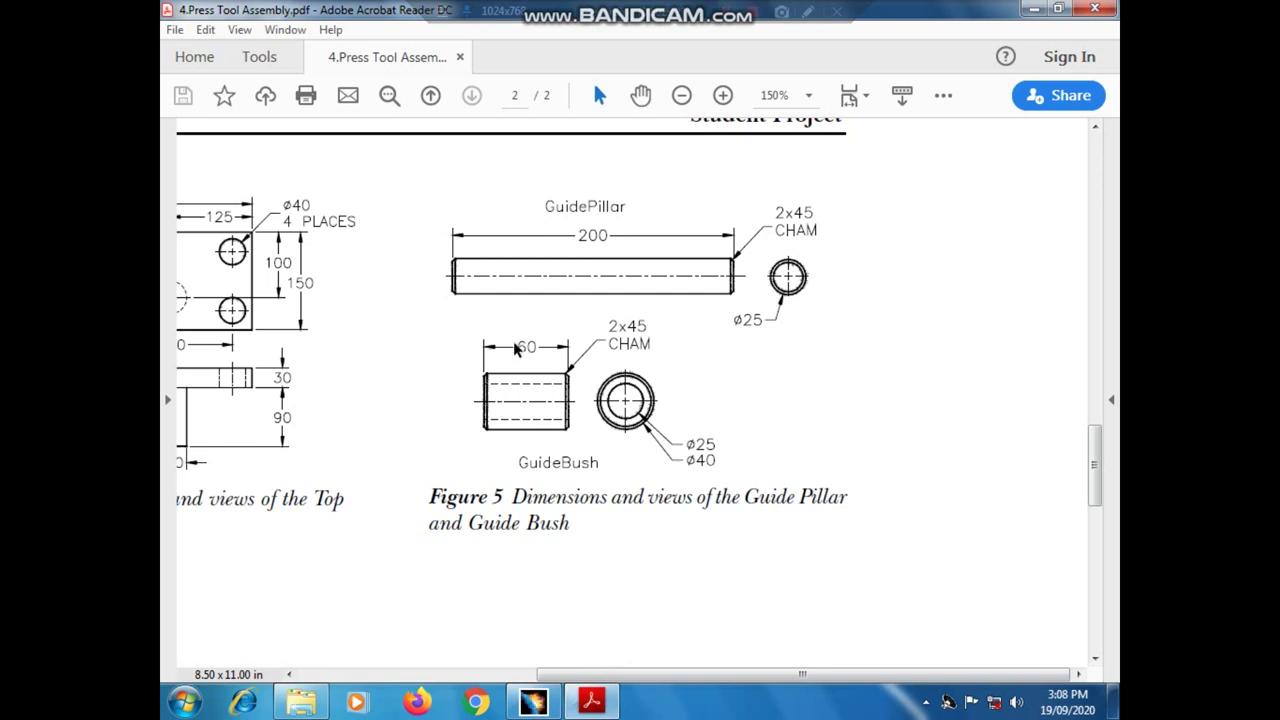
click(533, 702)
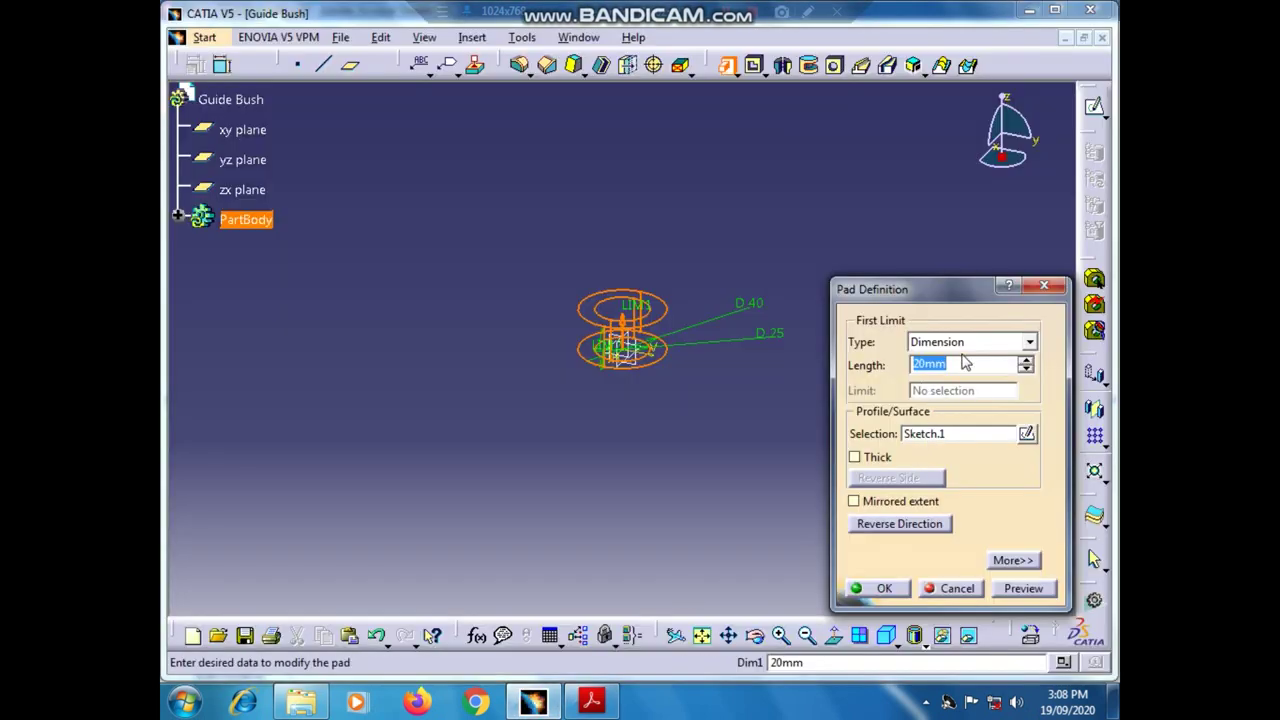
text(60)
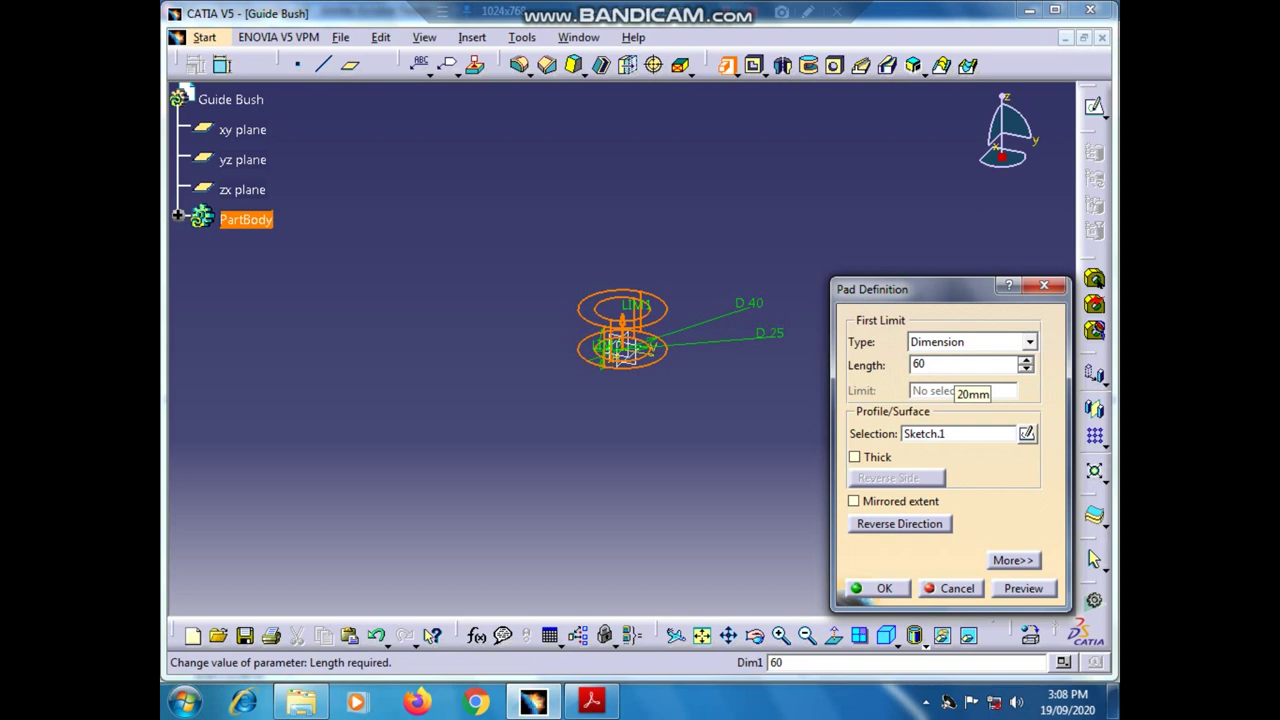
click(866, 590)
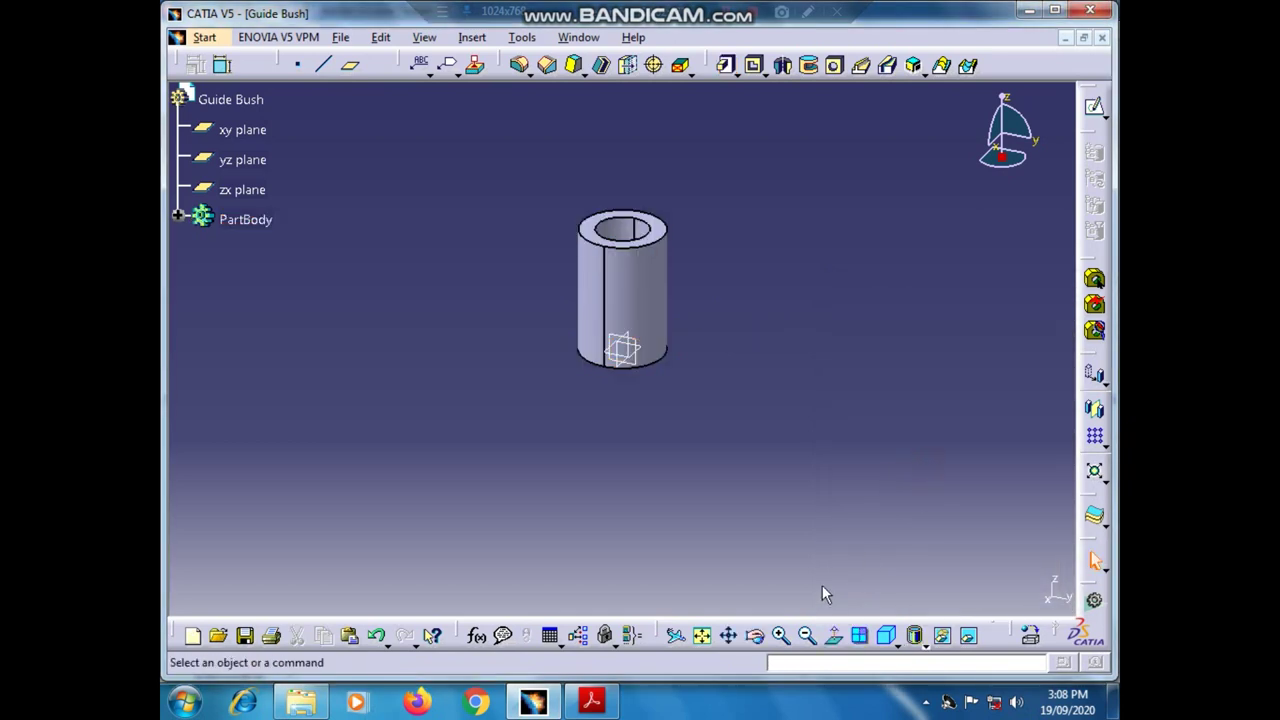
- Check the bush's chamfer size in the PDF, and in CATIA V5 chamfer the upper end face 2 mm at 45 degrees
click(592, 704)
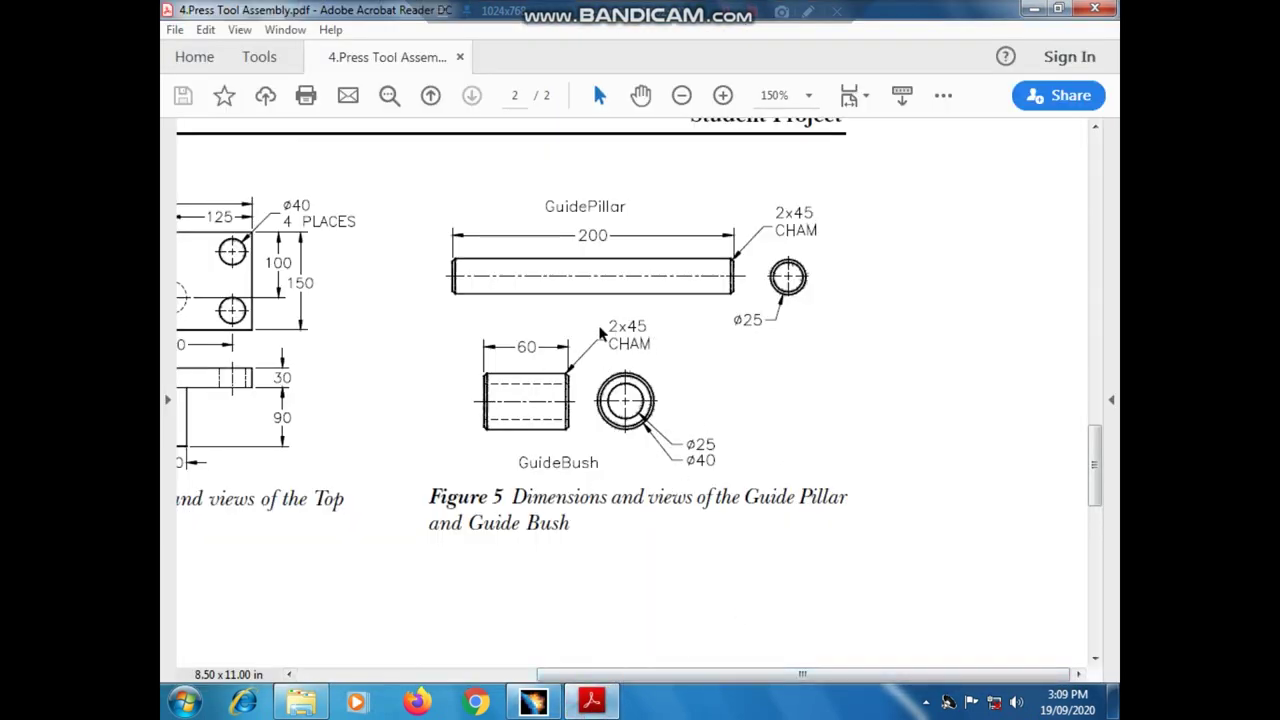
click(532, 704)
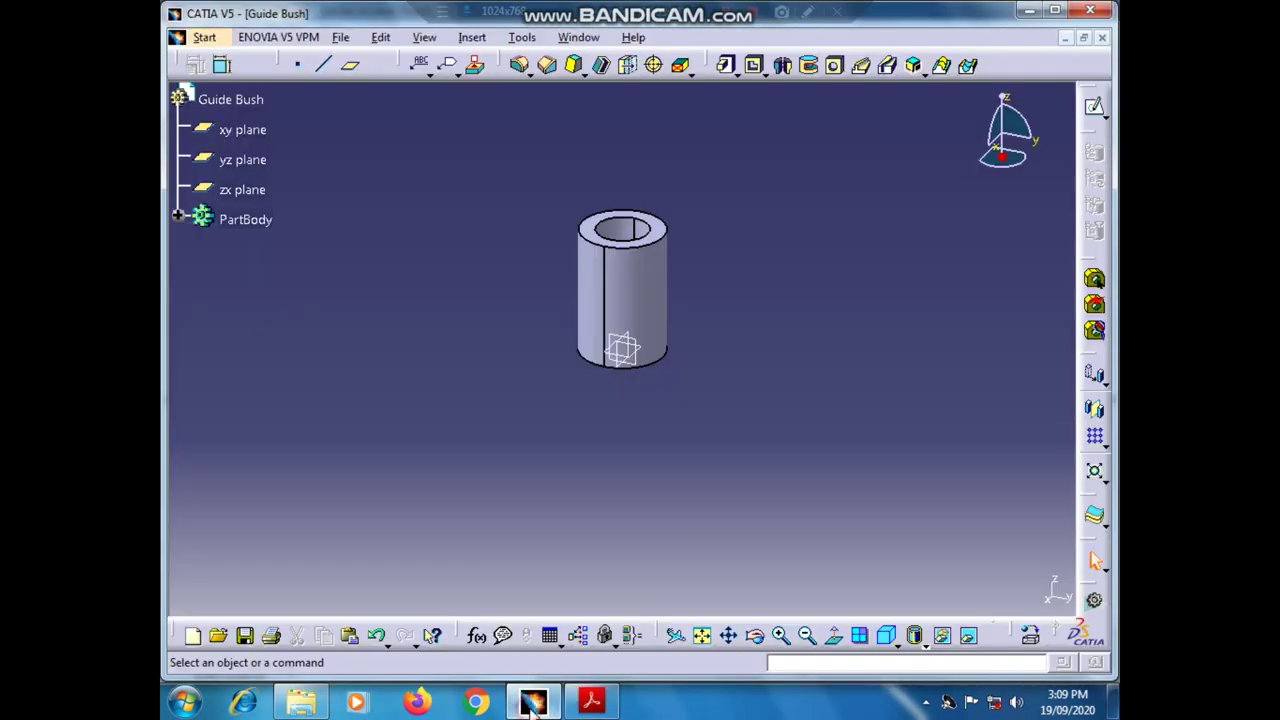
click(655, 238)
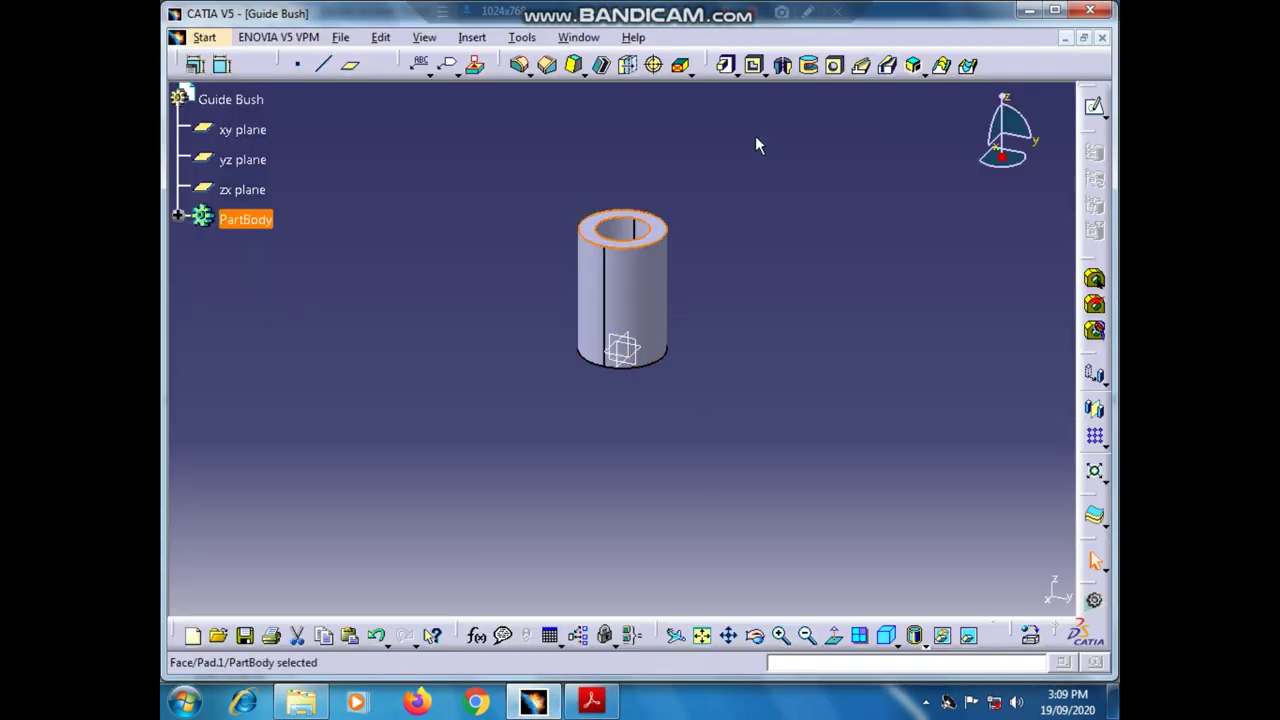
click(547, 65)
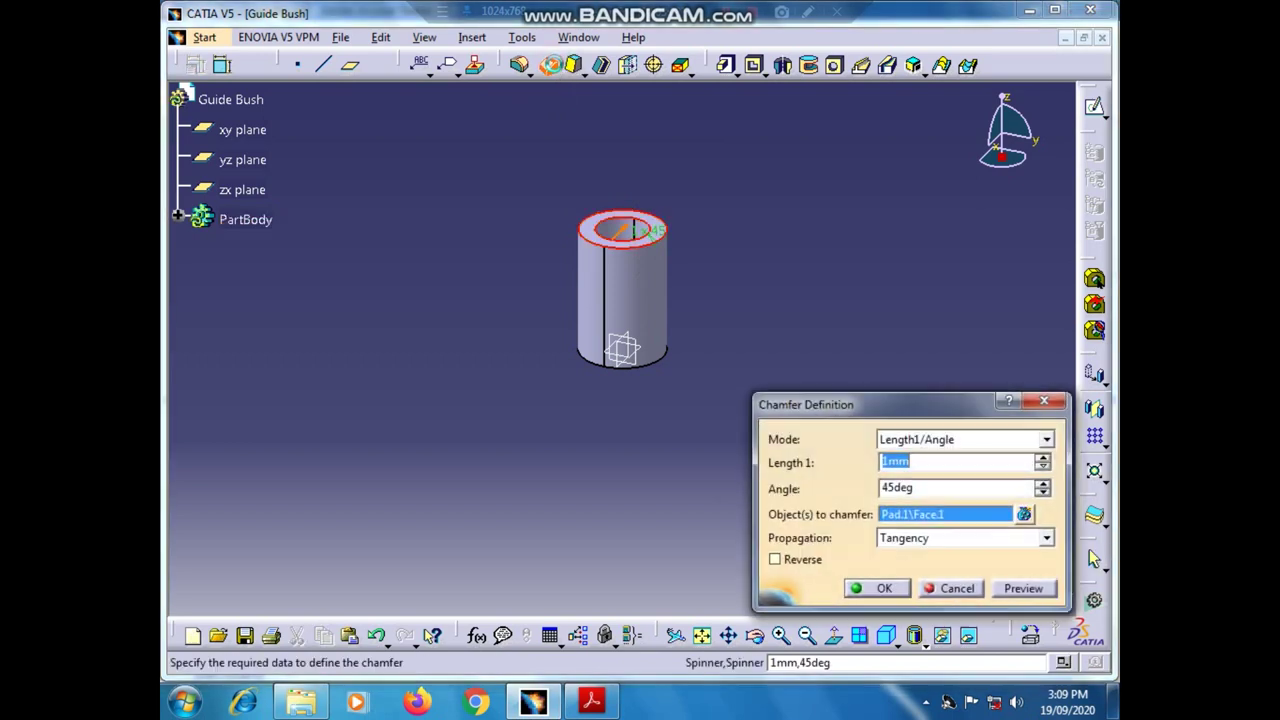
text(2)
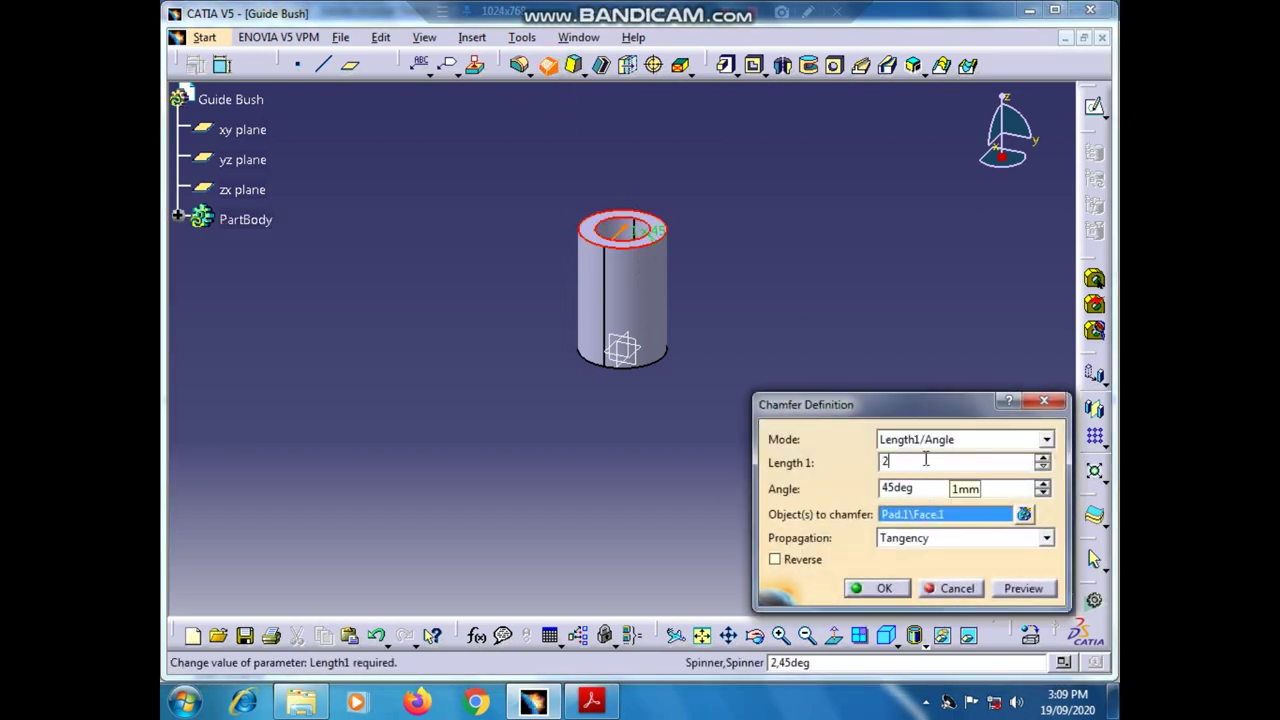
click(877, 589)
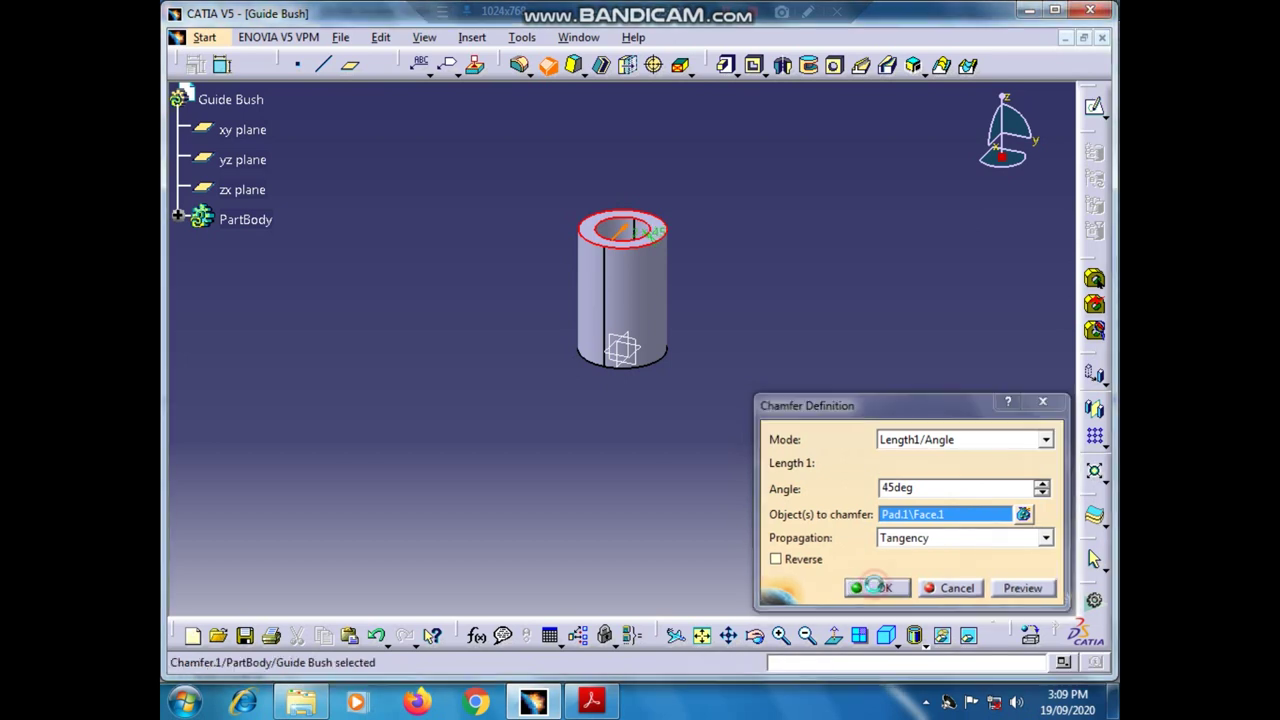
- Chamfer the Guide Bush's opposite end face 2 mm at 45 degrees and inspect the finished end
click(755, 635)
drag(886, 406, 394, 228)
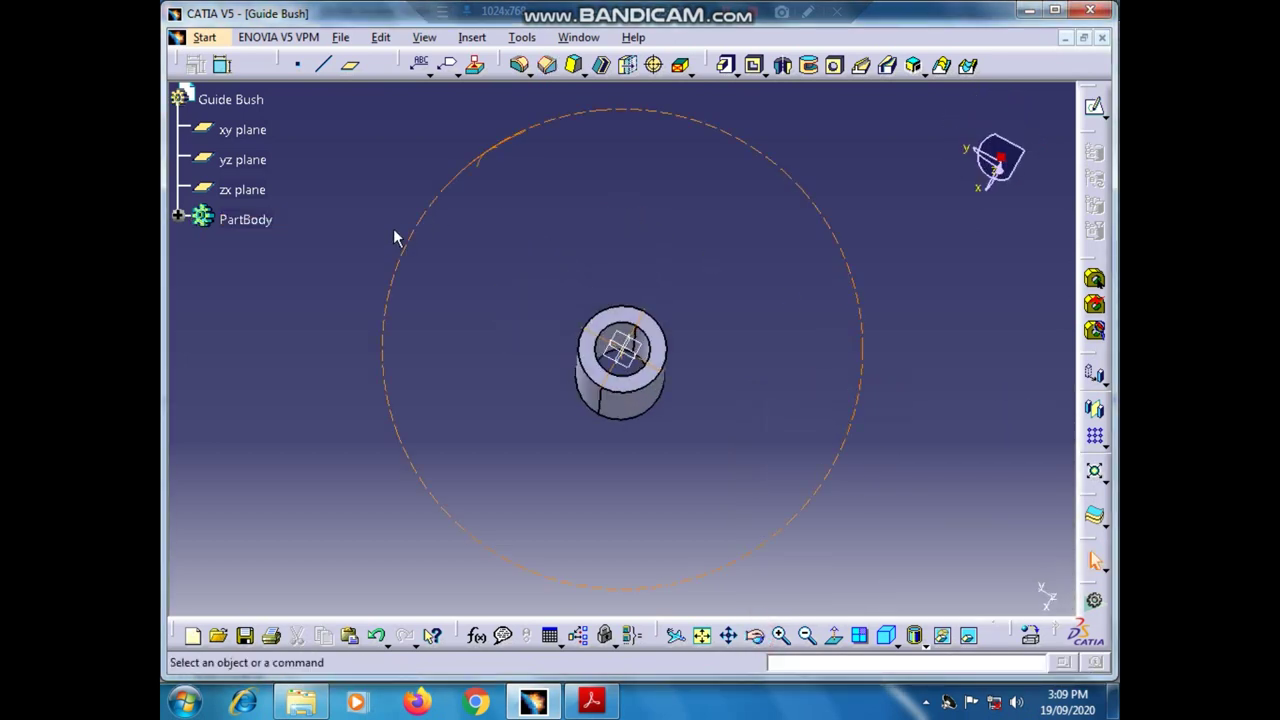
click(677, 358)
click(547, 65)
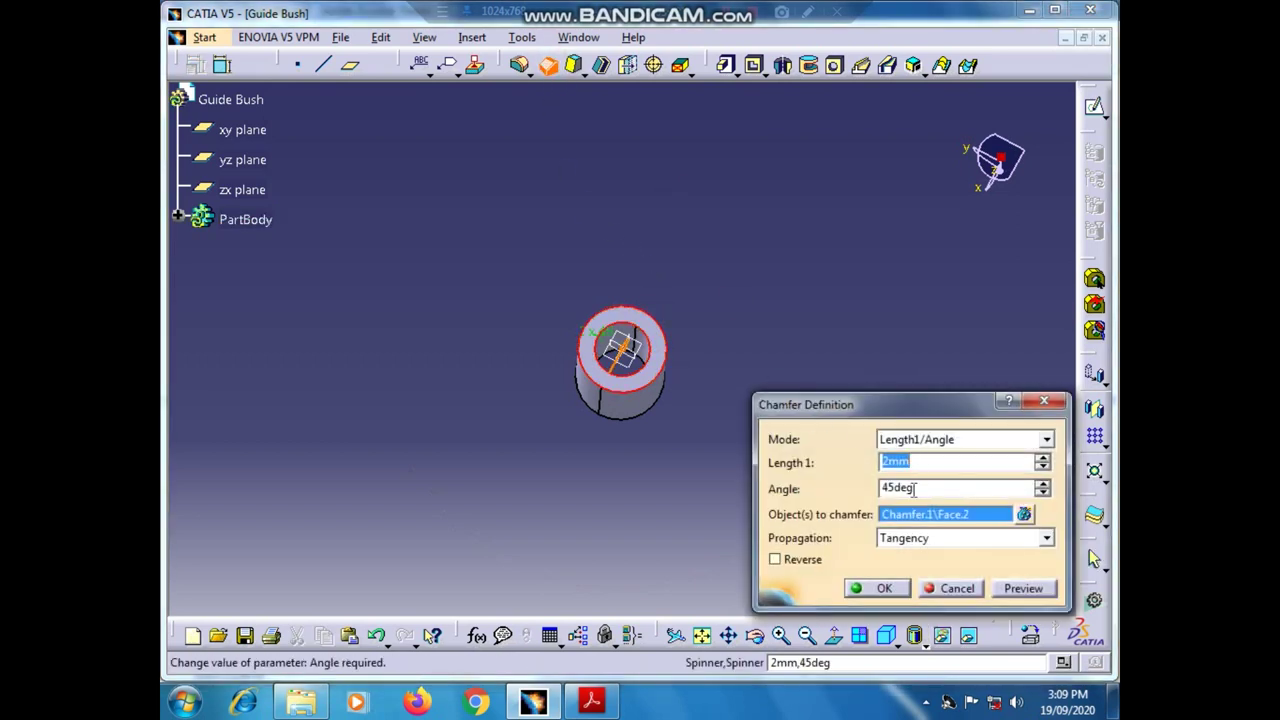
click(874, 588)
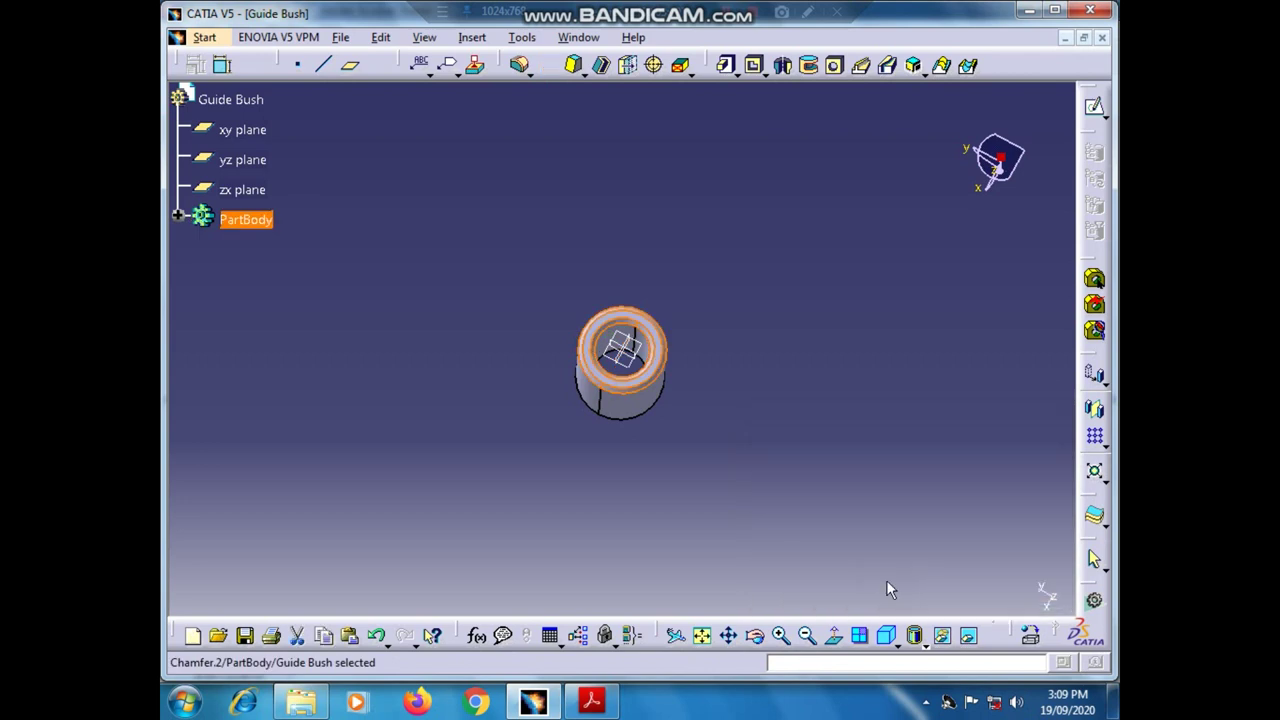
click(756, 638)
drag(745, 500, 420, 492)
- Check the Guide Bush drawing in the PDF, and in CATIA V5 start a new product in the Assembly Design workbench
click(593, 702)
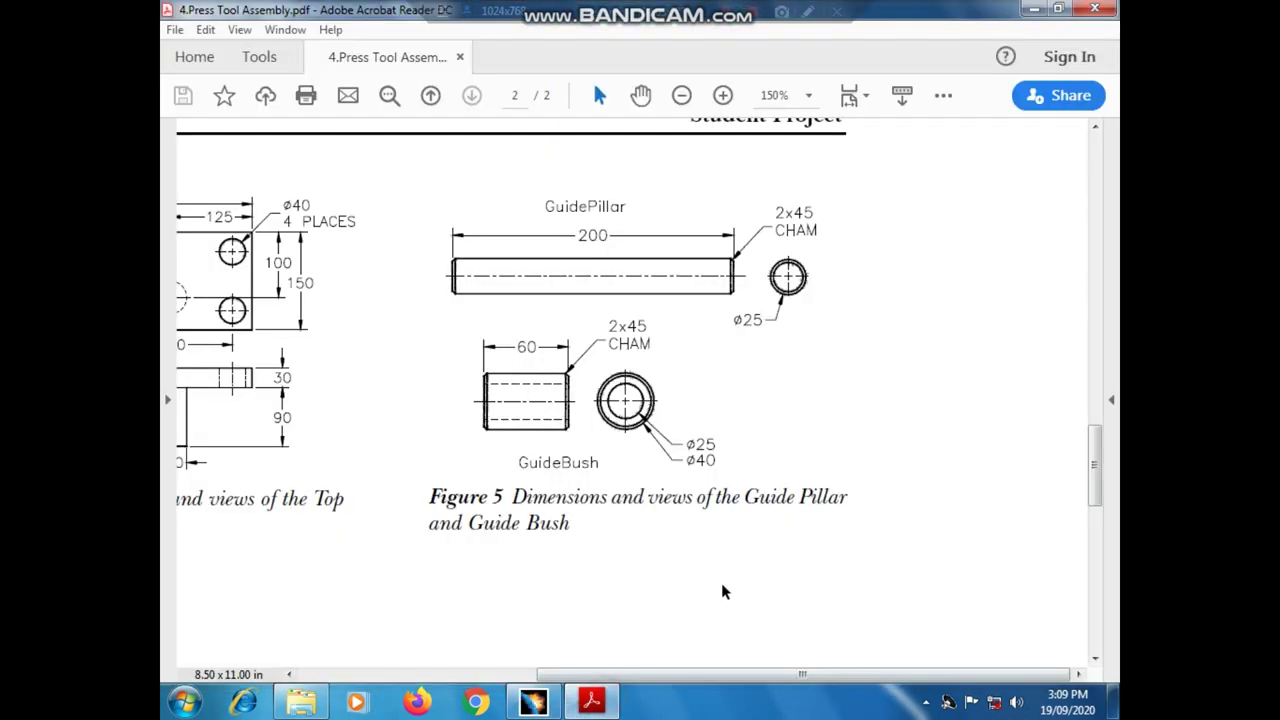
click(533, 702)
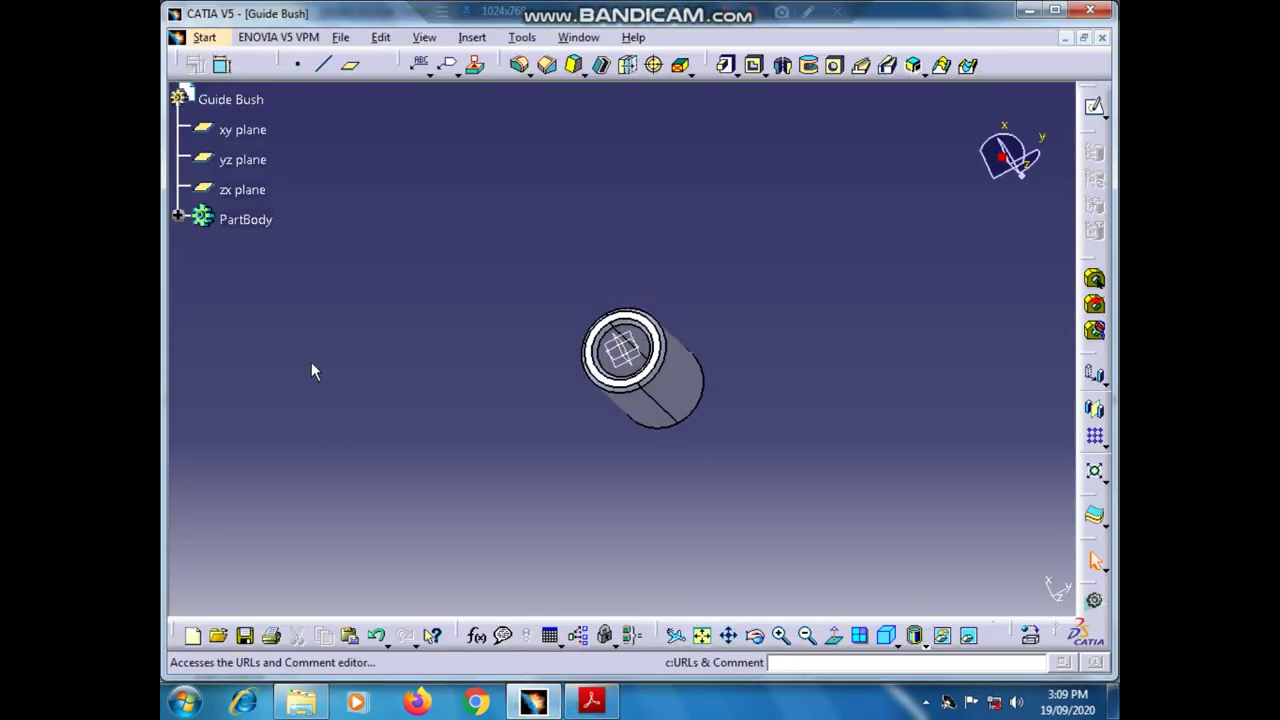
click(207, 38)
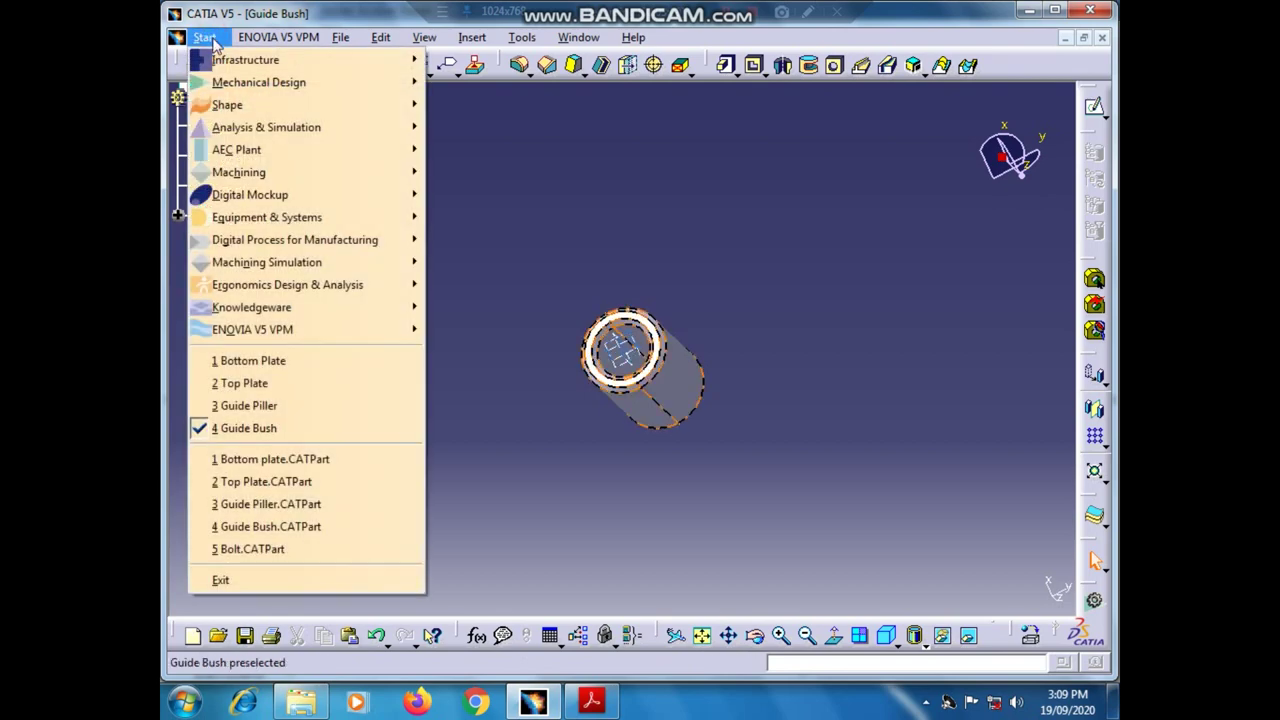
mouse_move(280, 88)
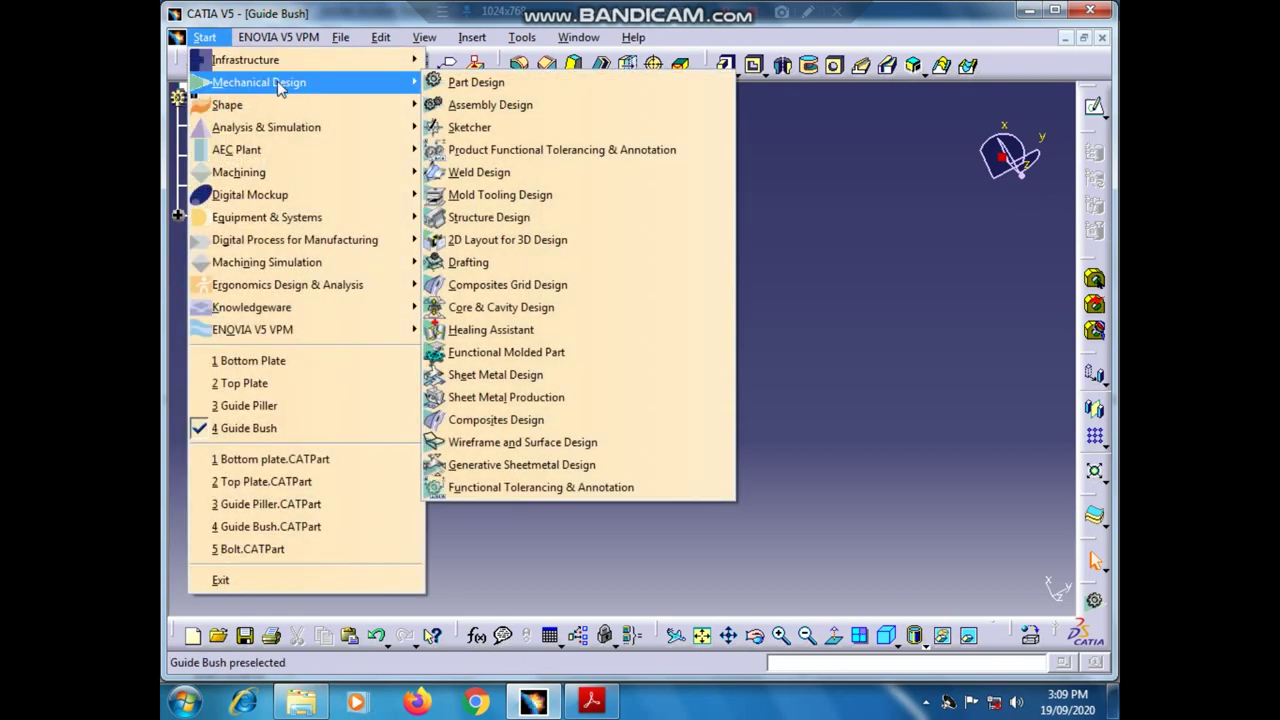
click(455, 108)
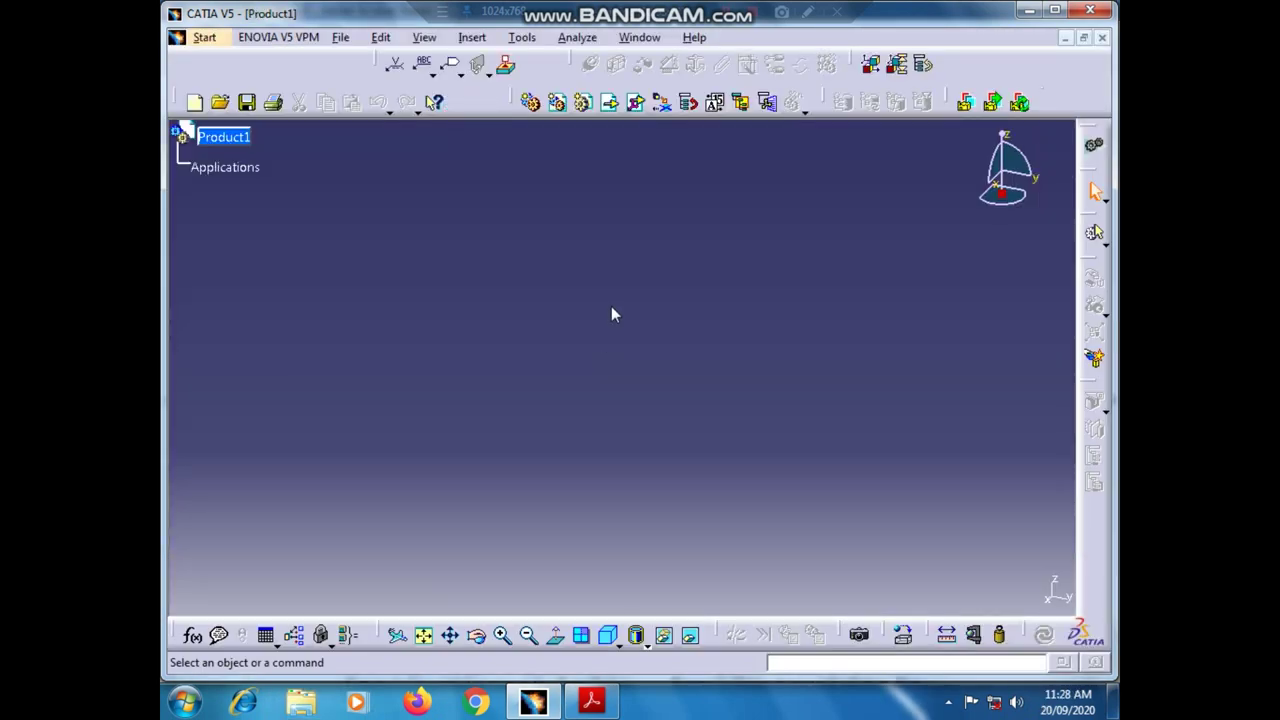
- Insert the existing Bottom Plate part into Product1 with positioning, enabling automatic constraint creation
click(636, 104)
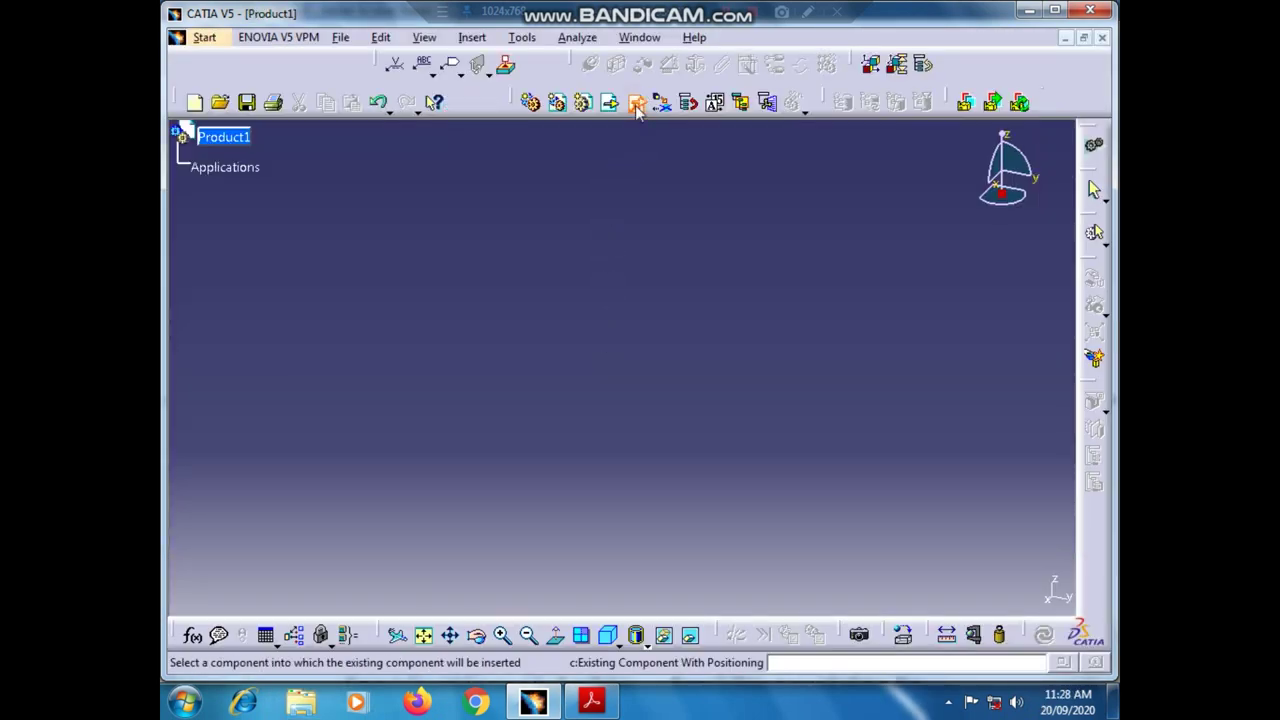
click(212, 138)
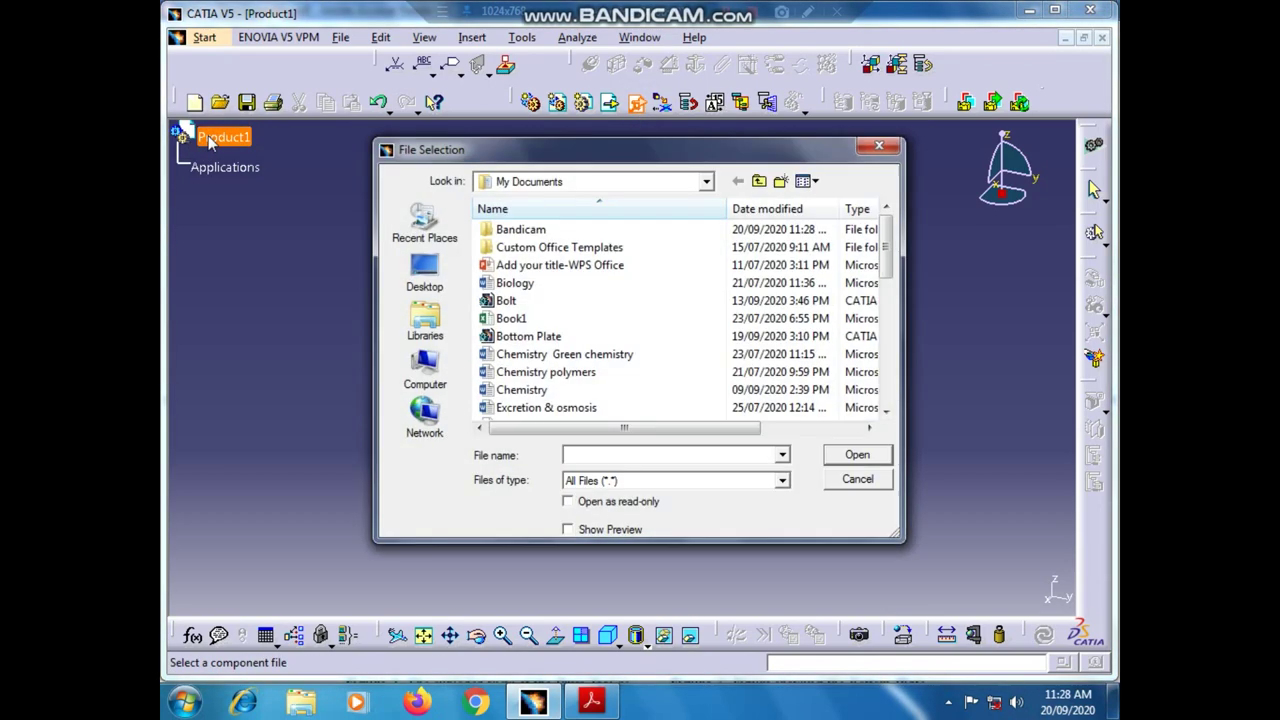
click(528, 336)
click(853, 455)
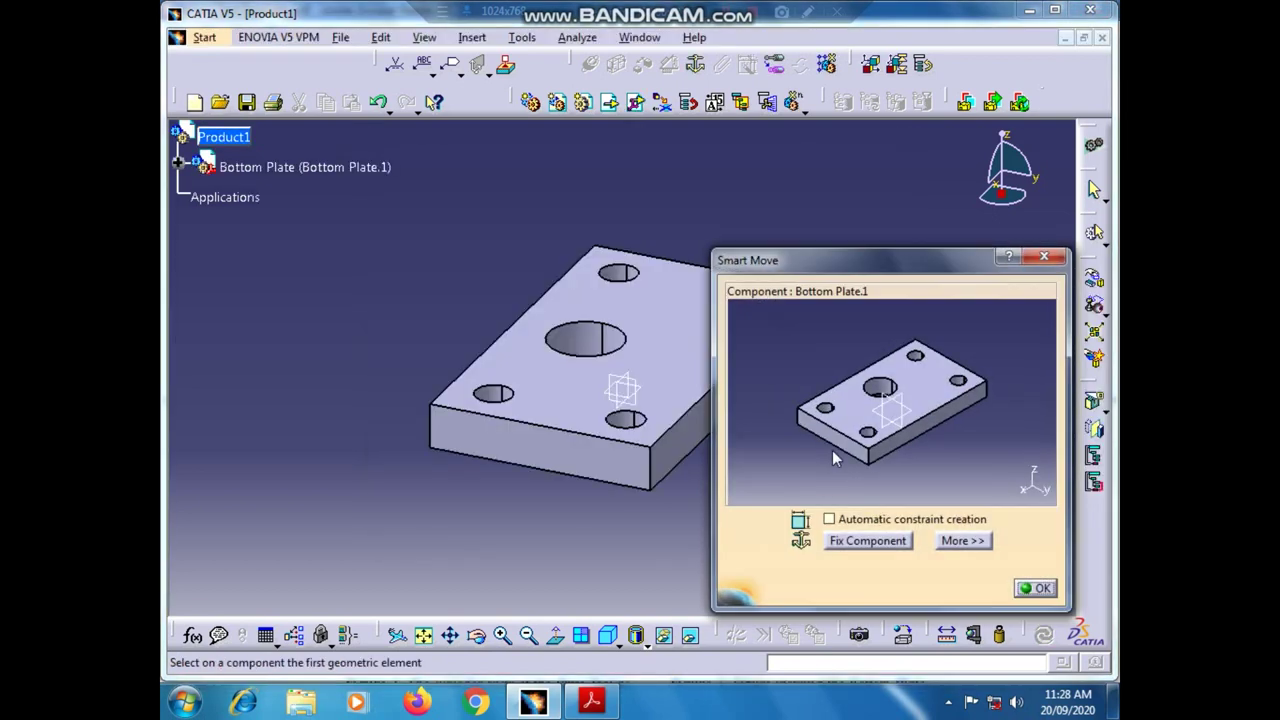
click(829, 519)
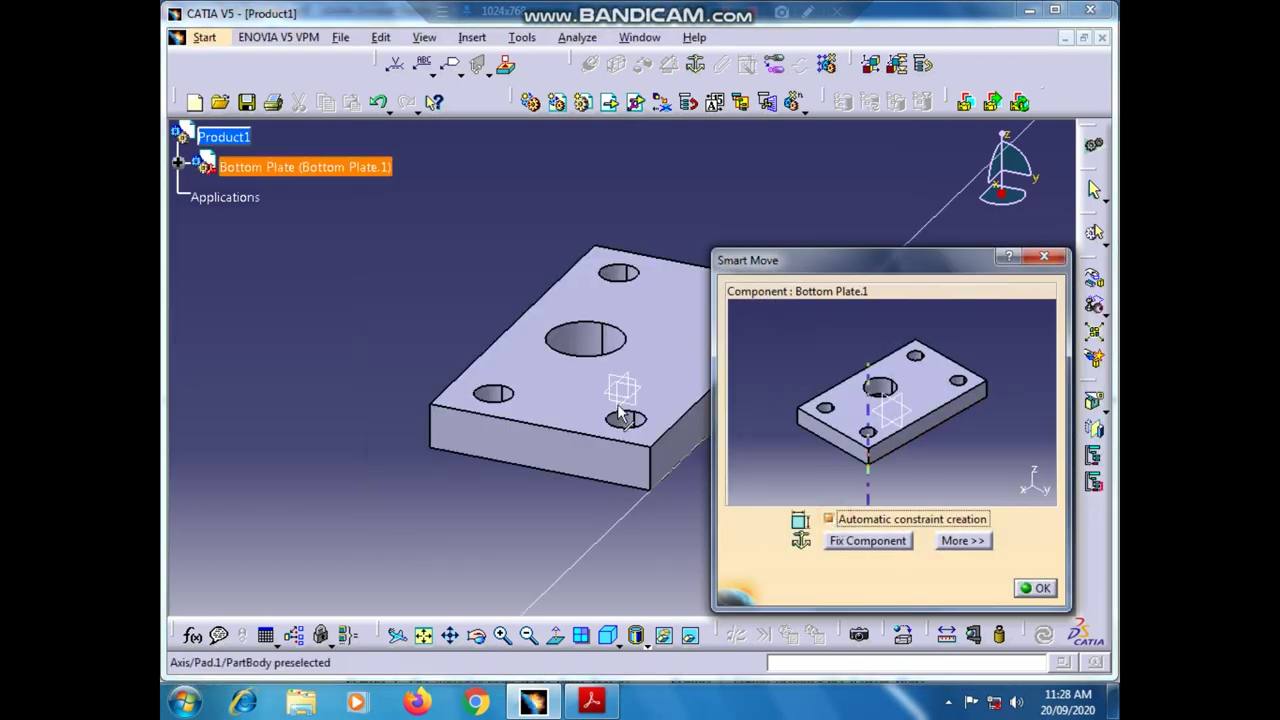
drag(622, 425, 429, 531)
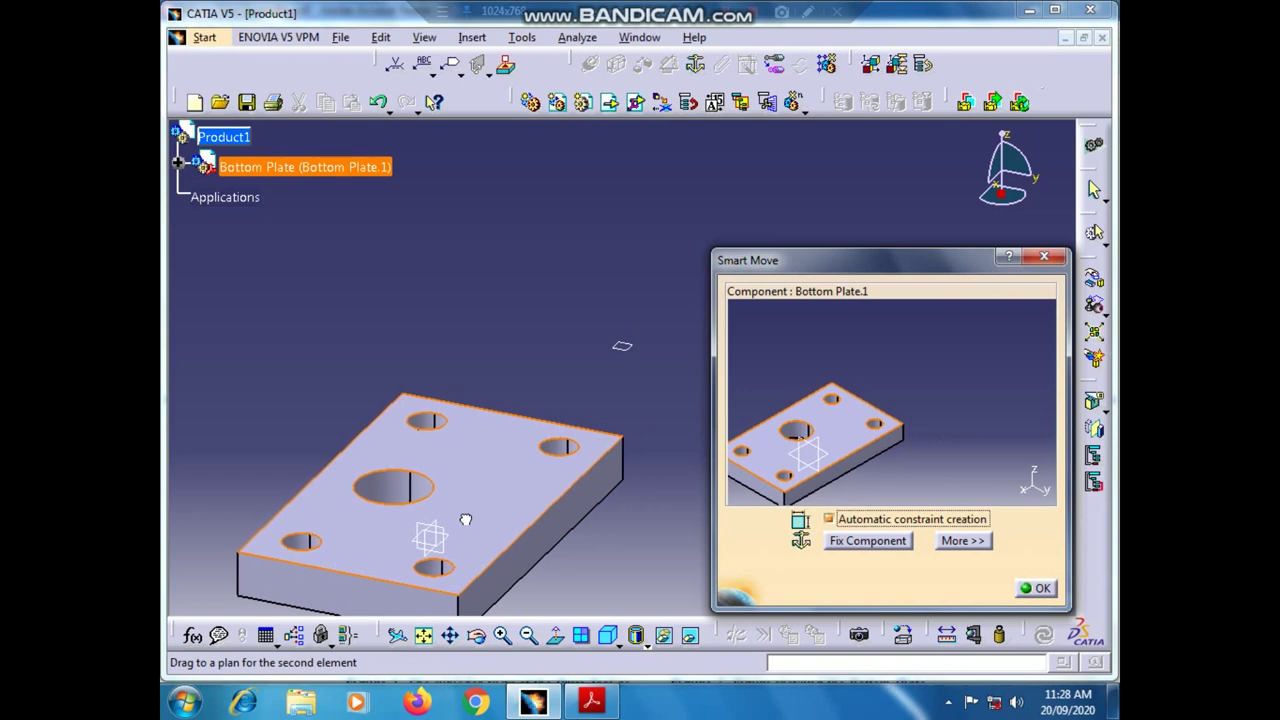
click(1040, 589)
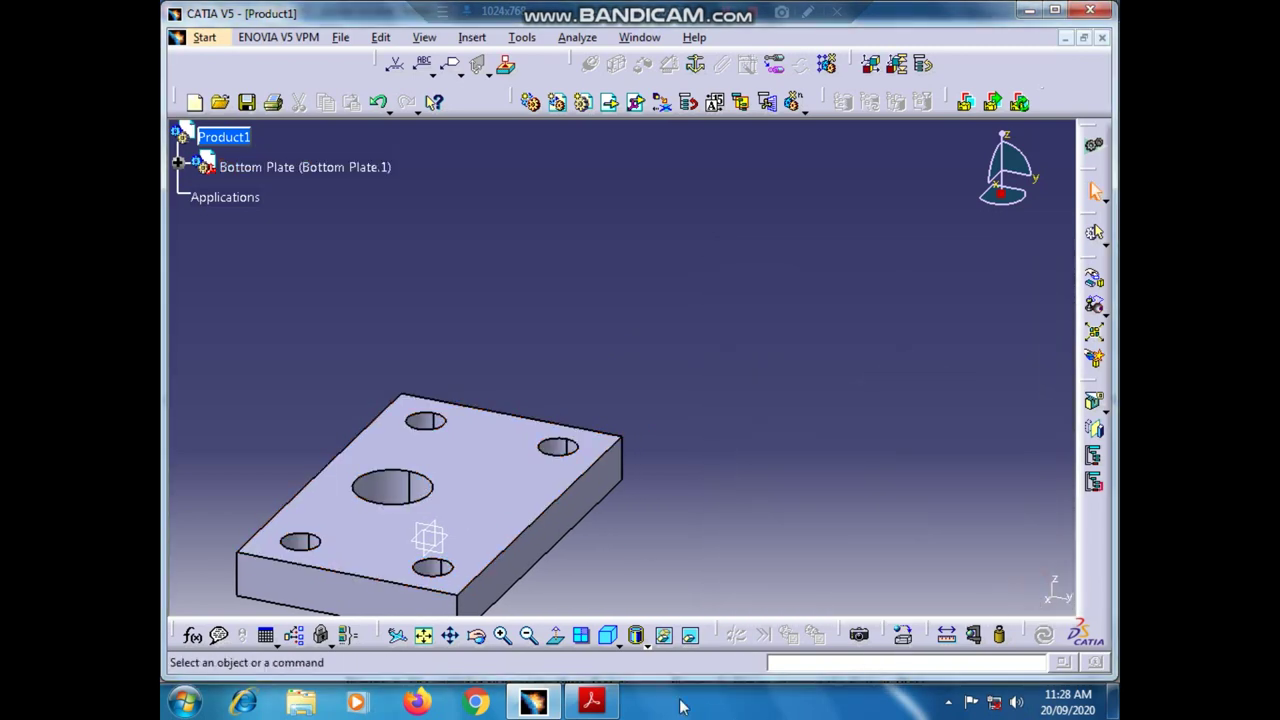
- Insert the existing Guide Piller part into Product1 with positioning and accept its default placement
click(606, 638)
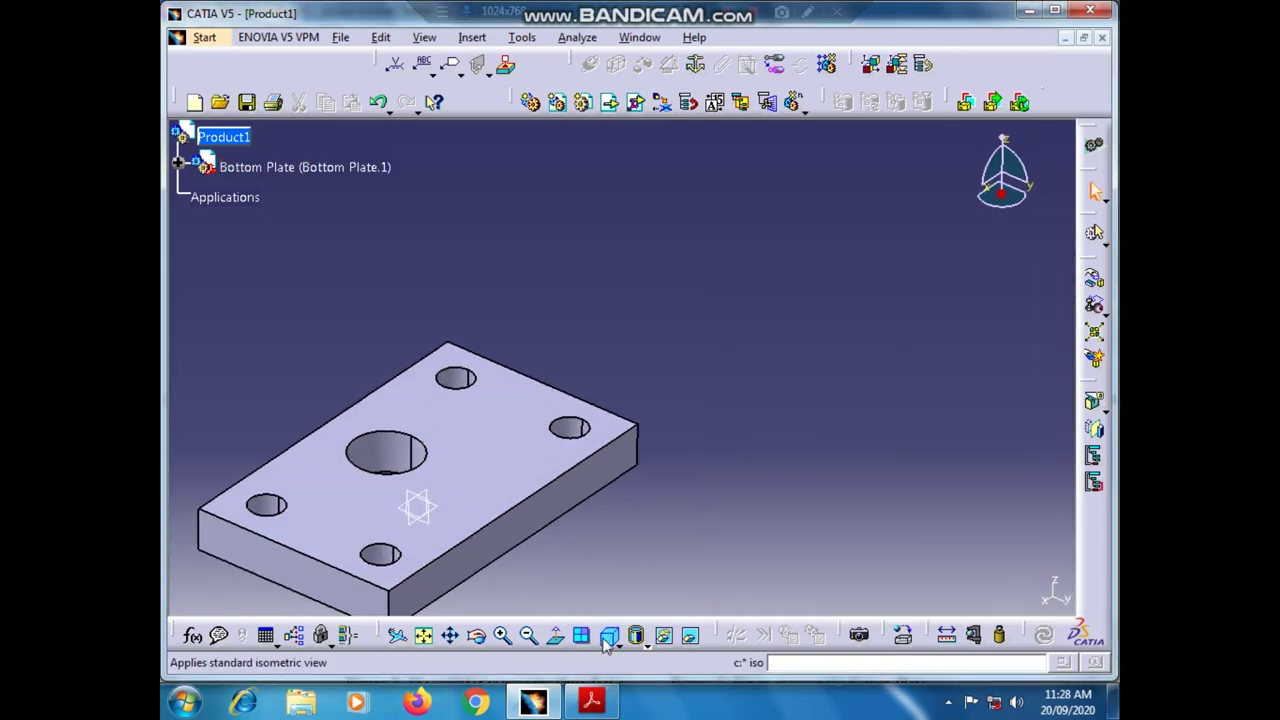
click(526, 635)
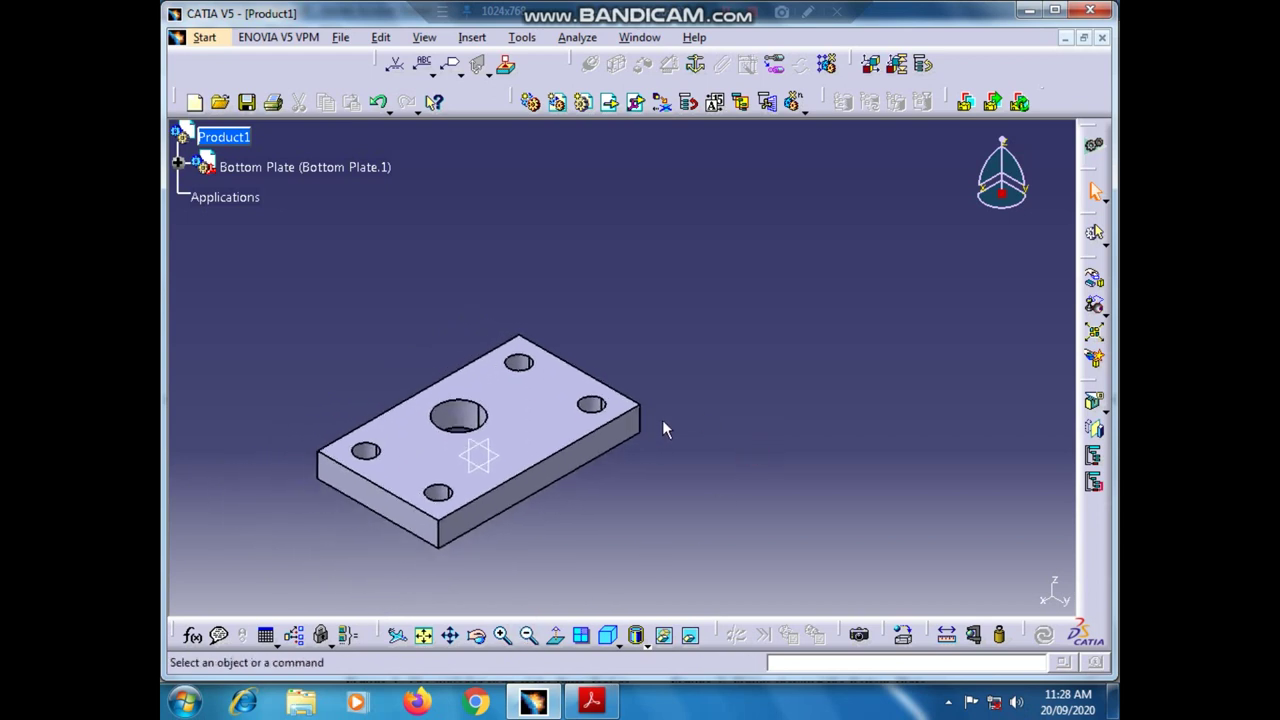
click(635, 104)
click(223, 137)
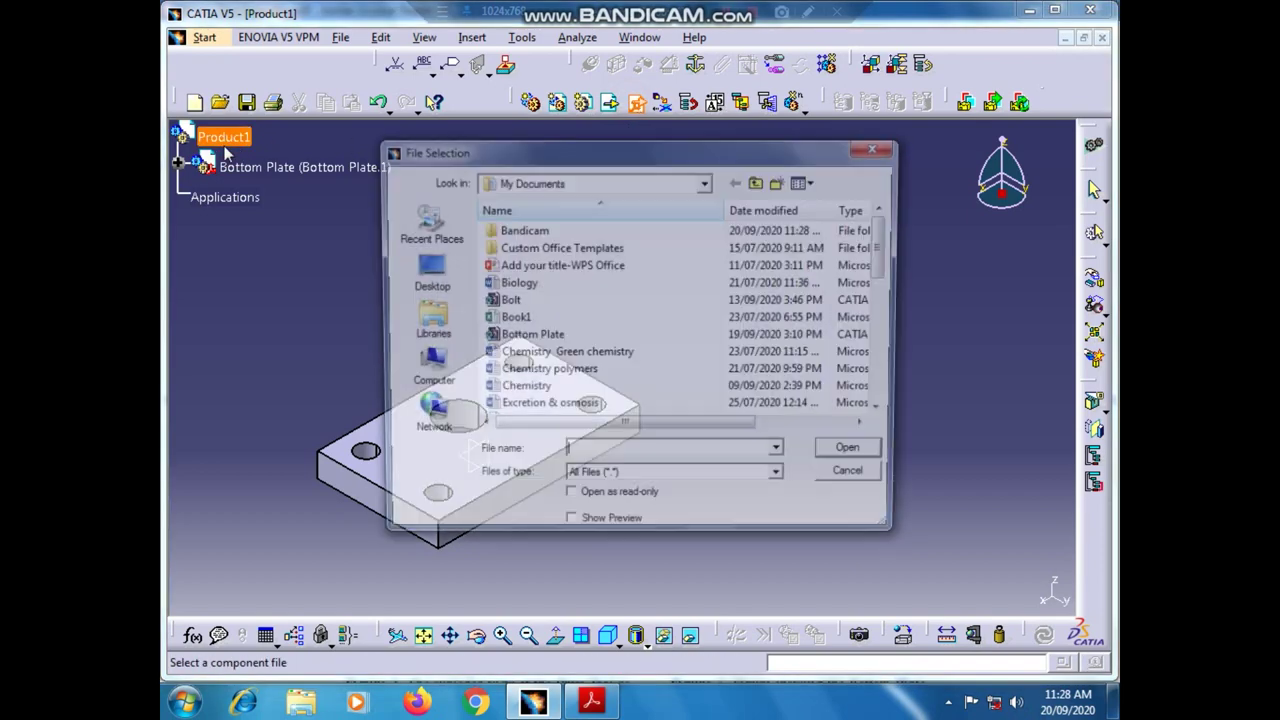
click(582, 373)
scroll(580, 375, down, 6)
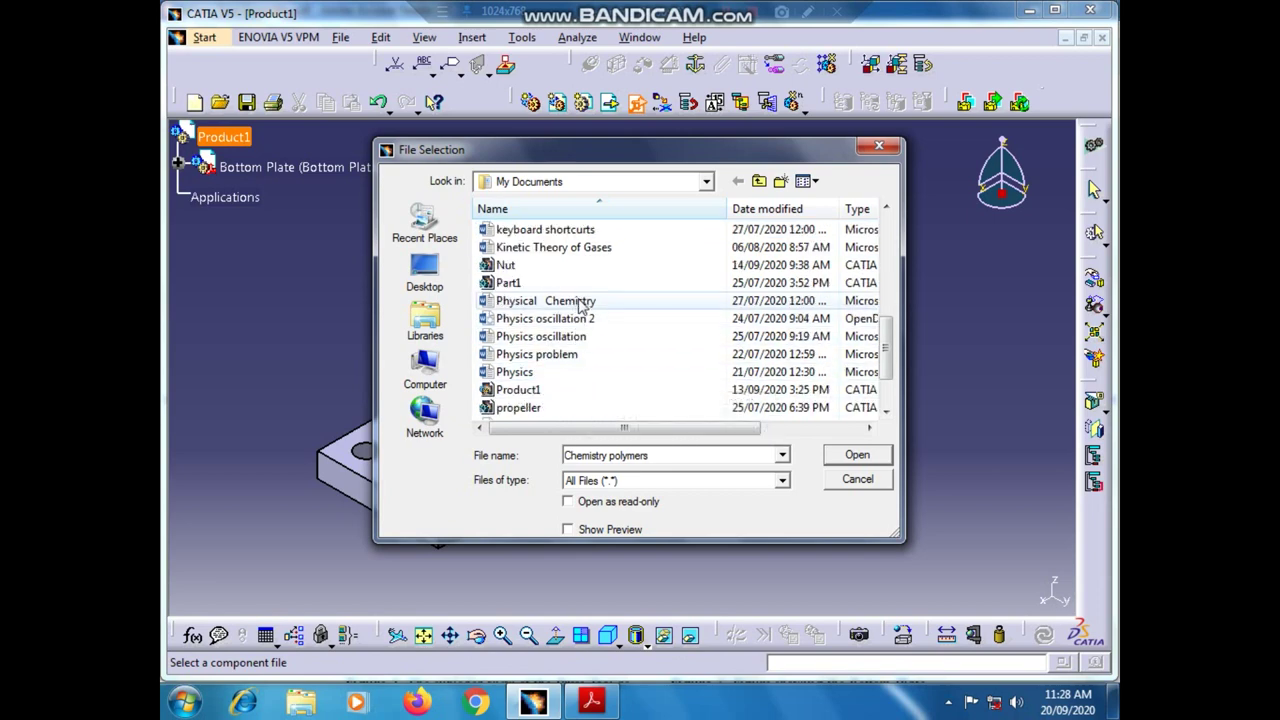
scroll(578, 305, up, 1)
click(545, 230)
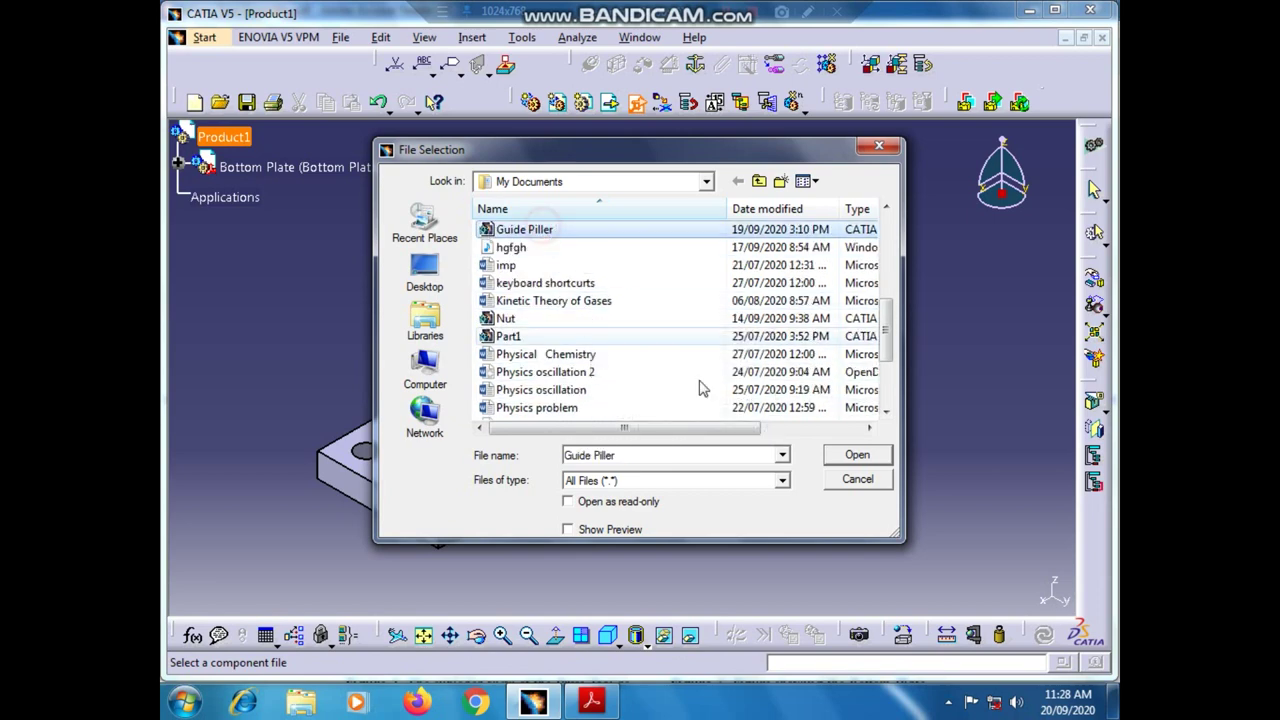
click(865, 460)
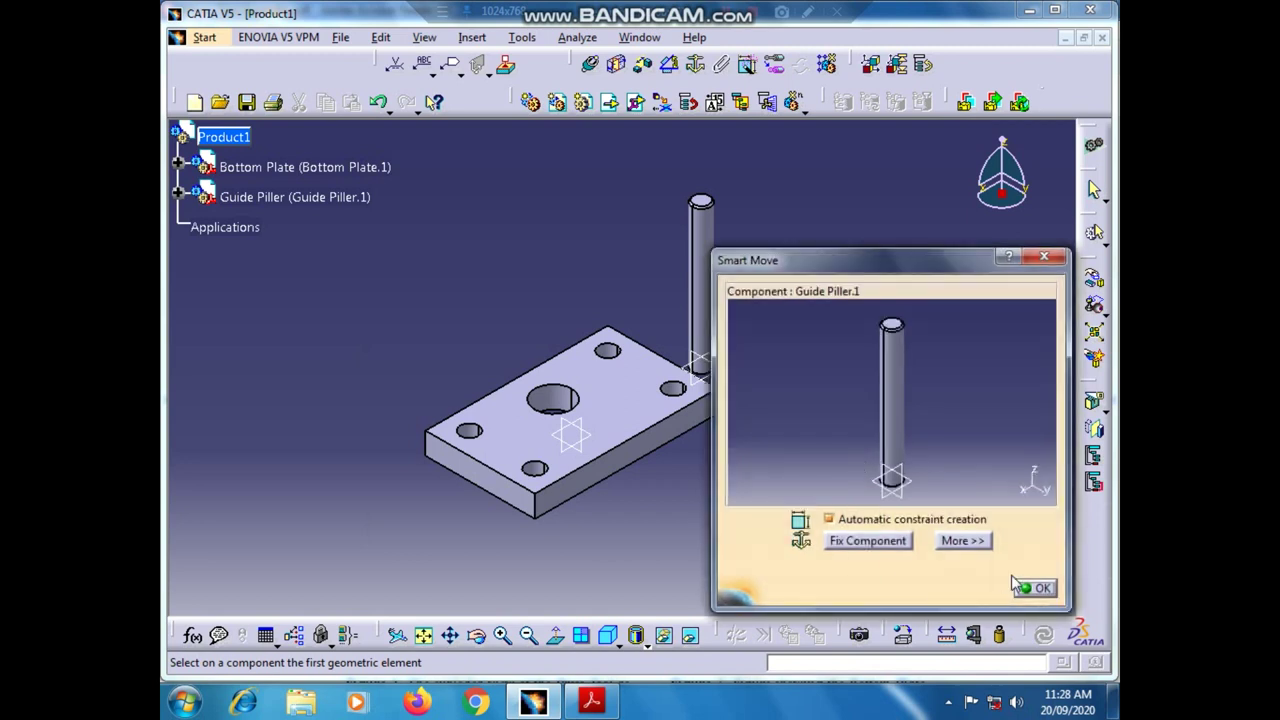
click(1035, 593)
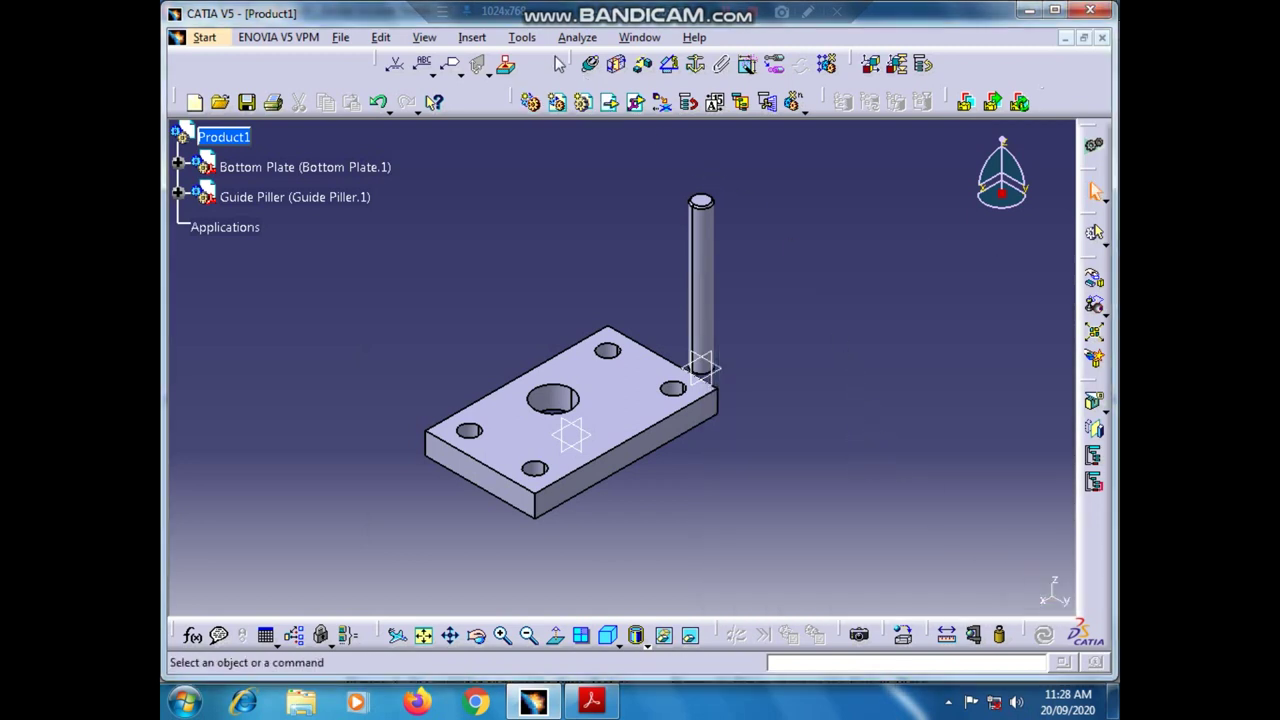
- Add a coincidence constraint between the Guide Piller's axis and the axis of the Bottom Plate's nearest corner hole
click(590, 64)
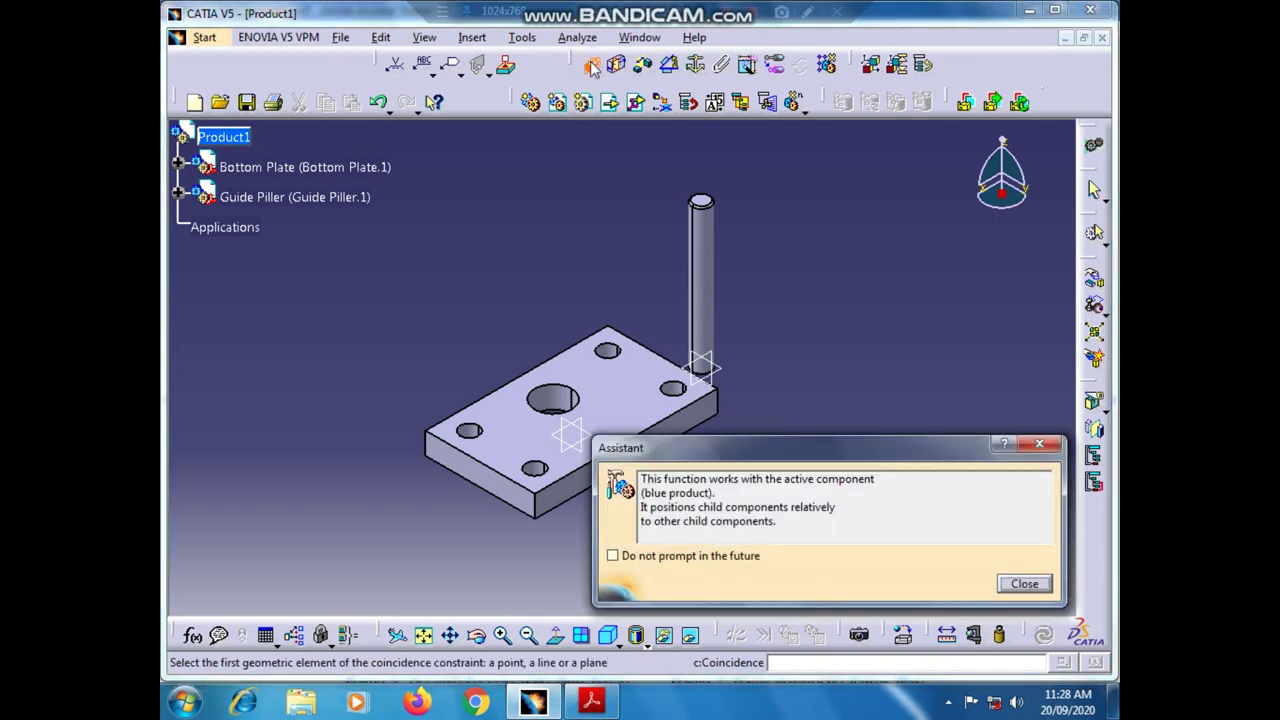
click(1024, 584)
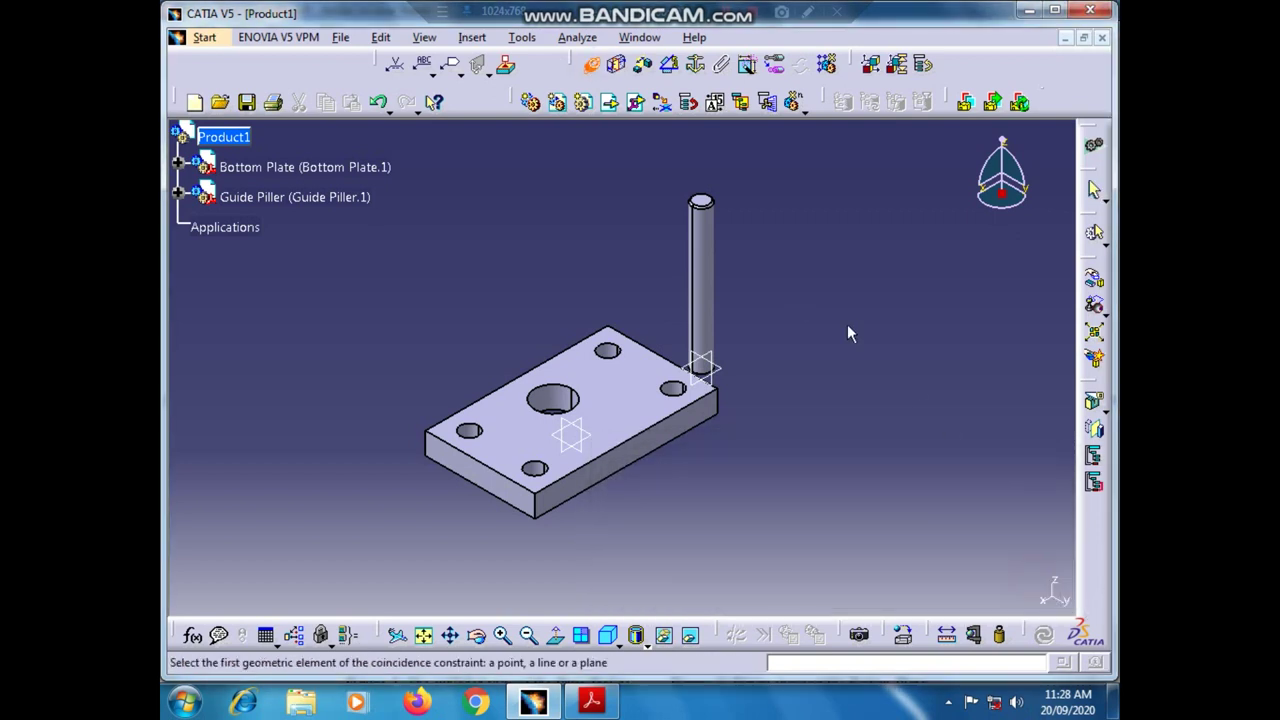
click(714, 249)
click(672, 391)
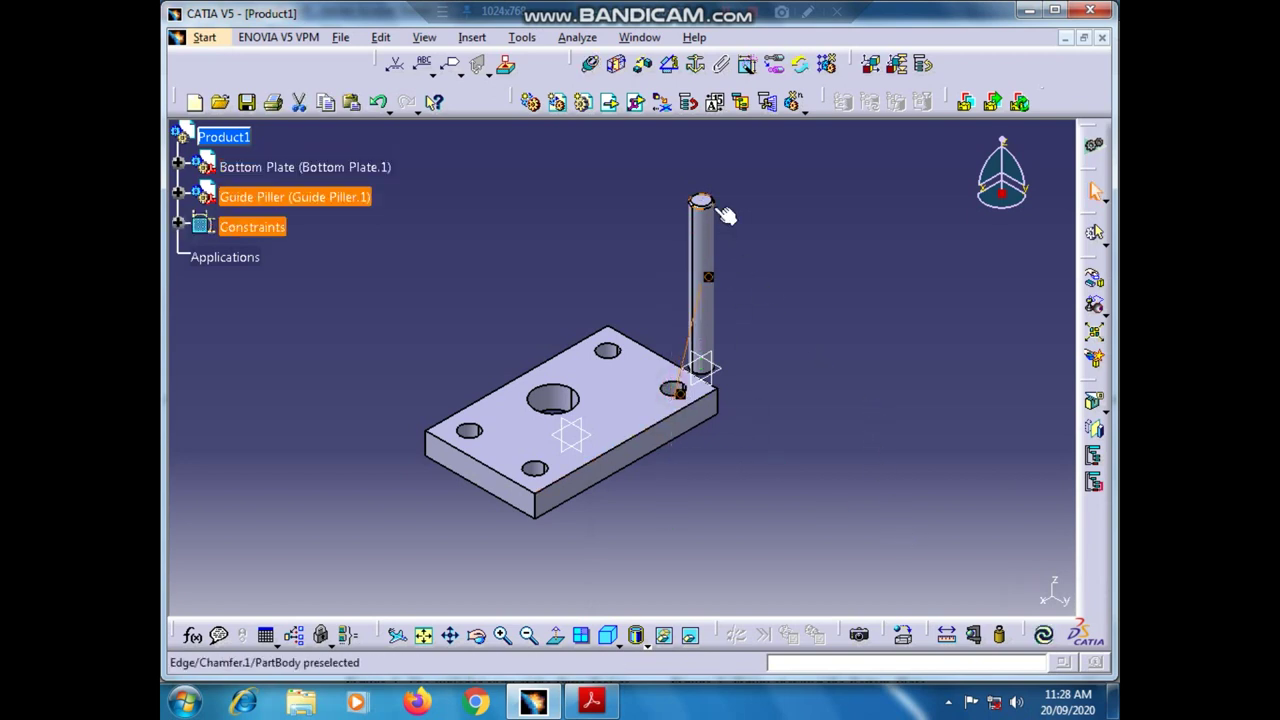
- Add a 0 mm offset constraint between the Bottom Plate's underside and the Guide Piller's lower end face, and update the assembly
click(644, 66)
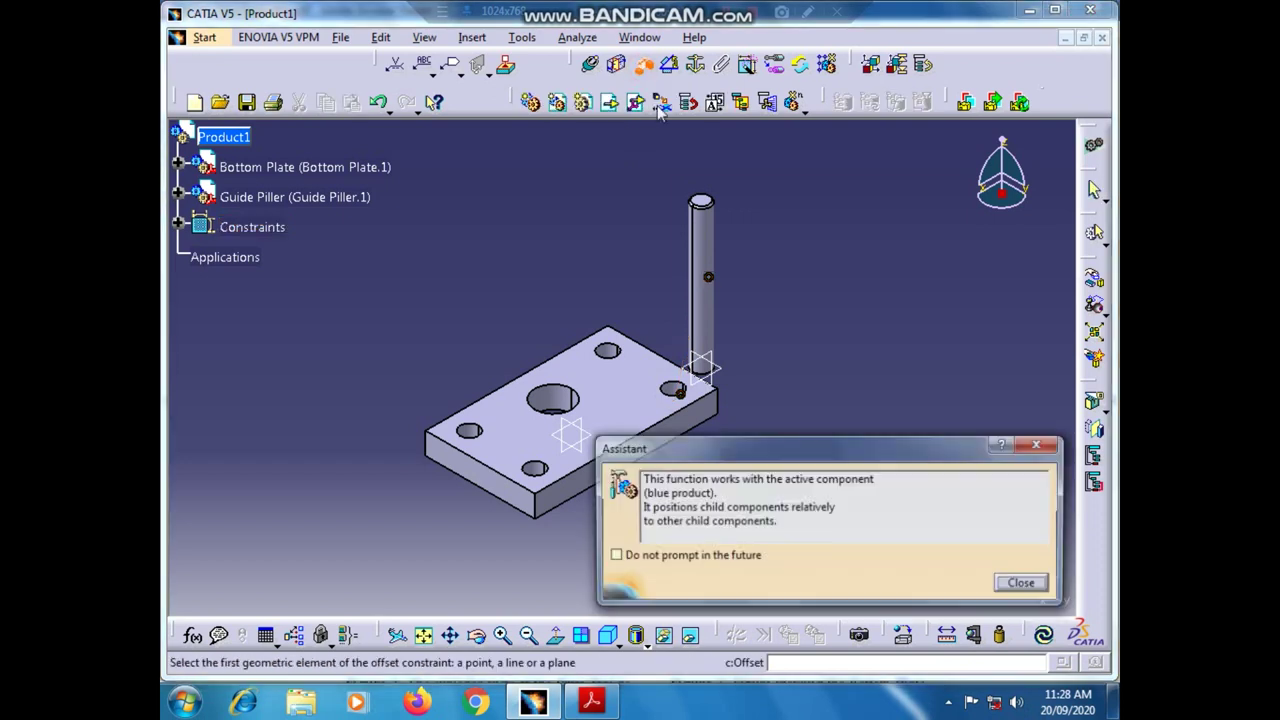
click(1038, 586)
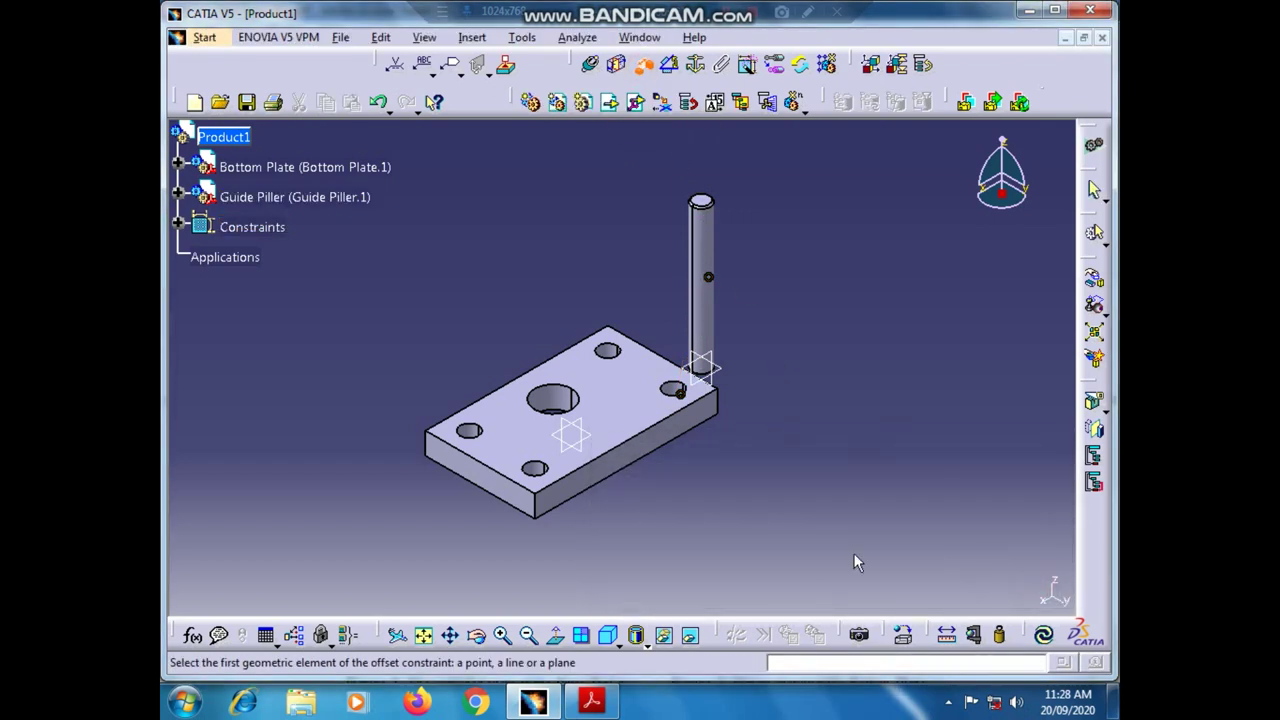
middle_drag(831, 494, 688, 520)
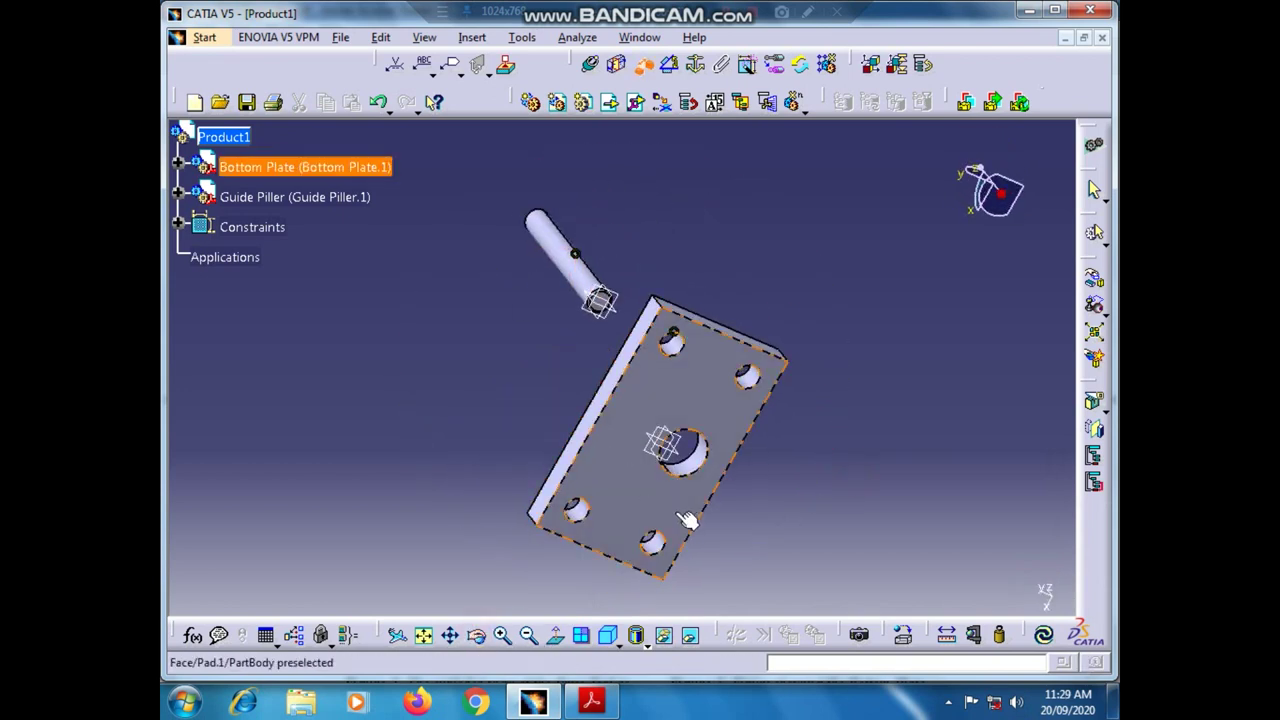
click(680, 408)
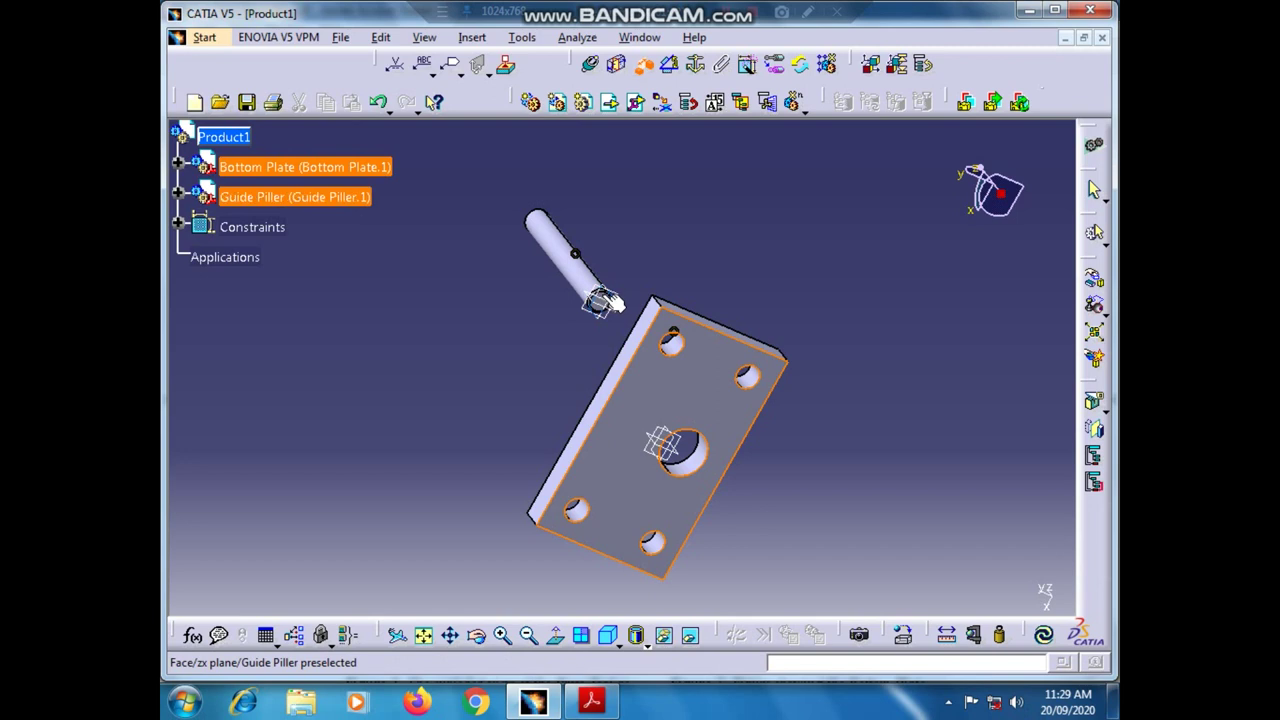
click(503, 637)
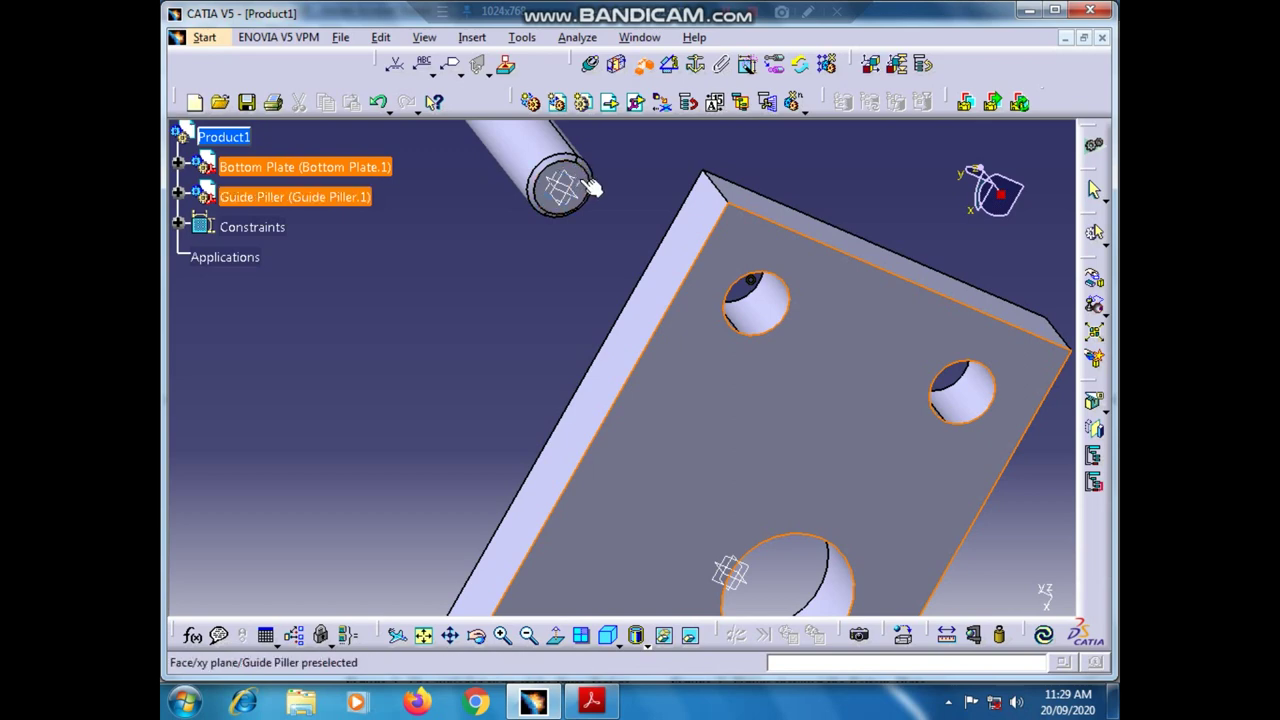
click(595, 182)
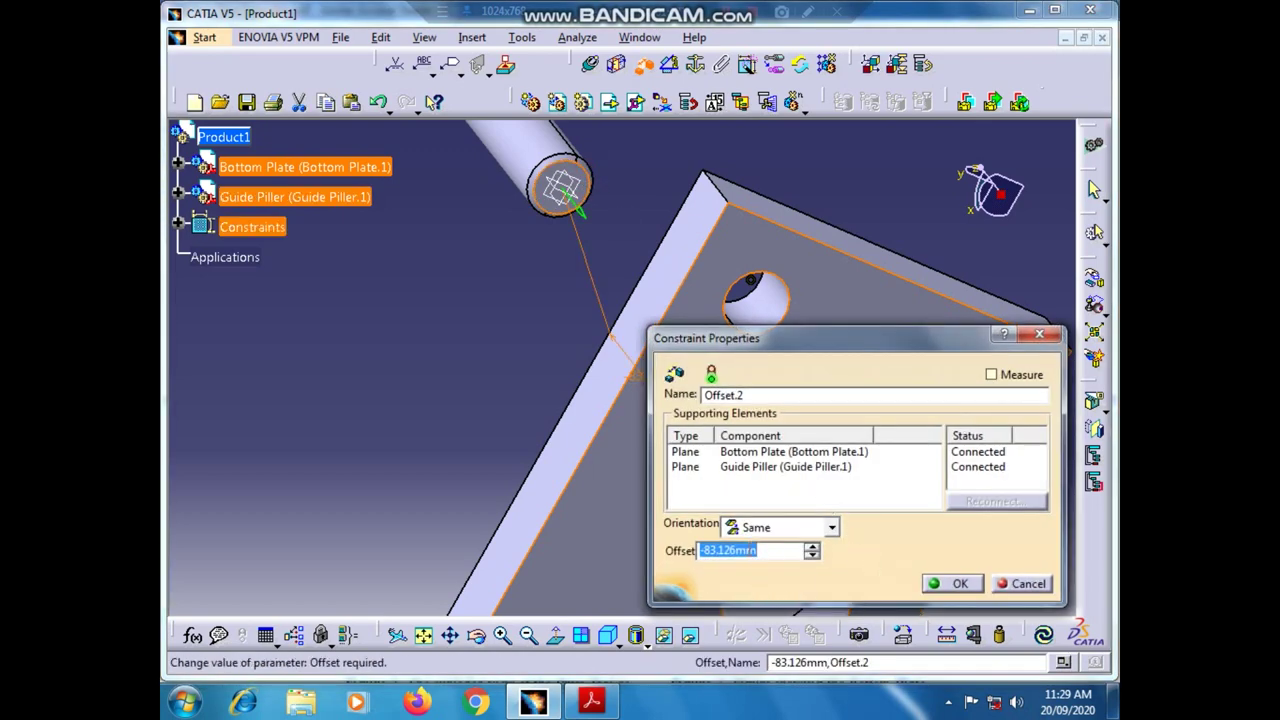
text(0)
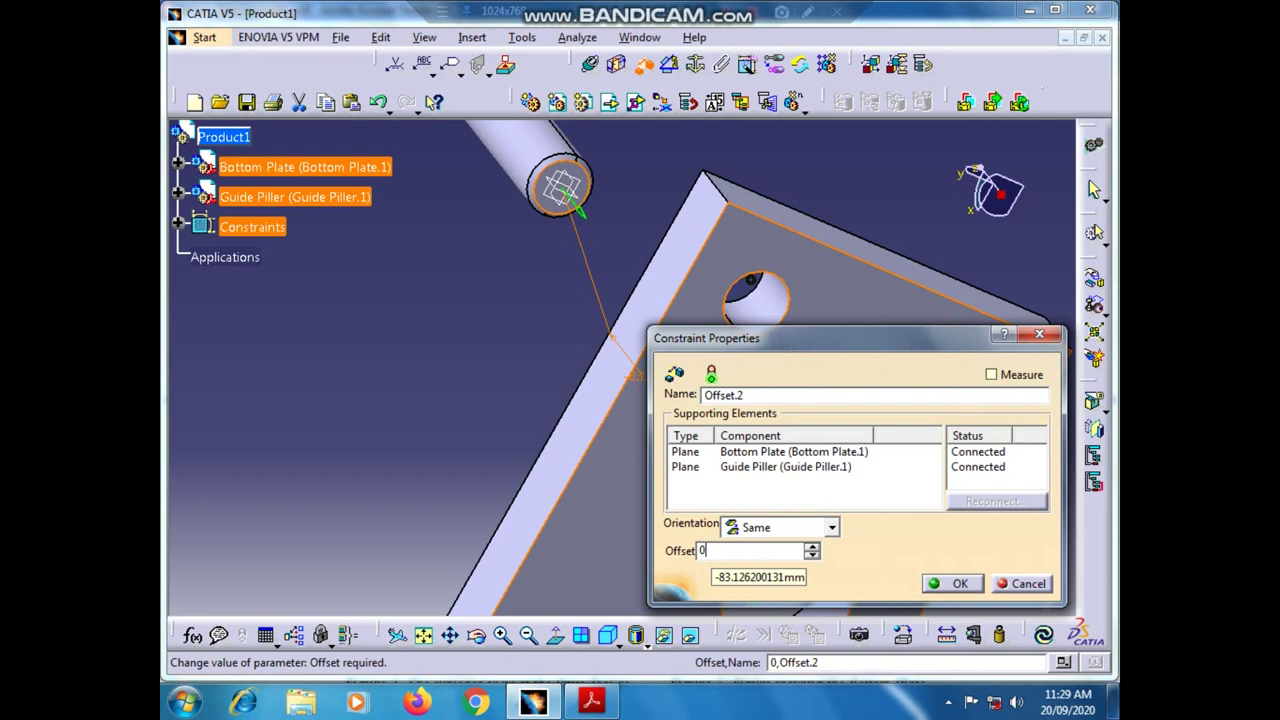
click(950, 584)
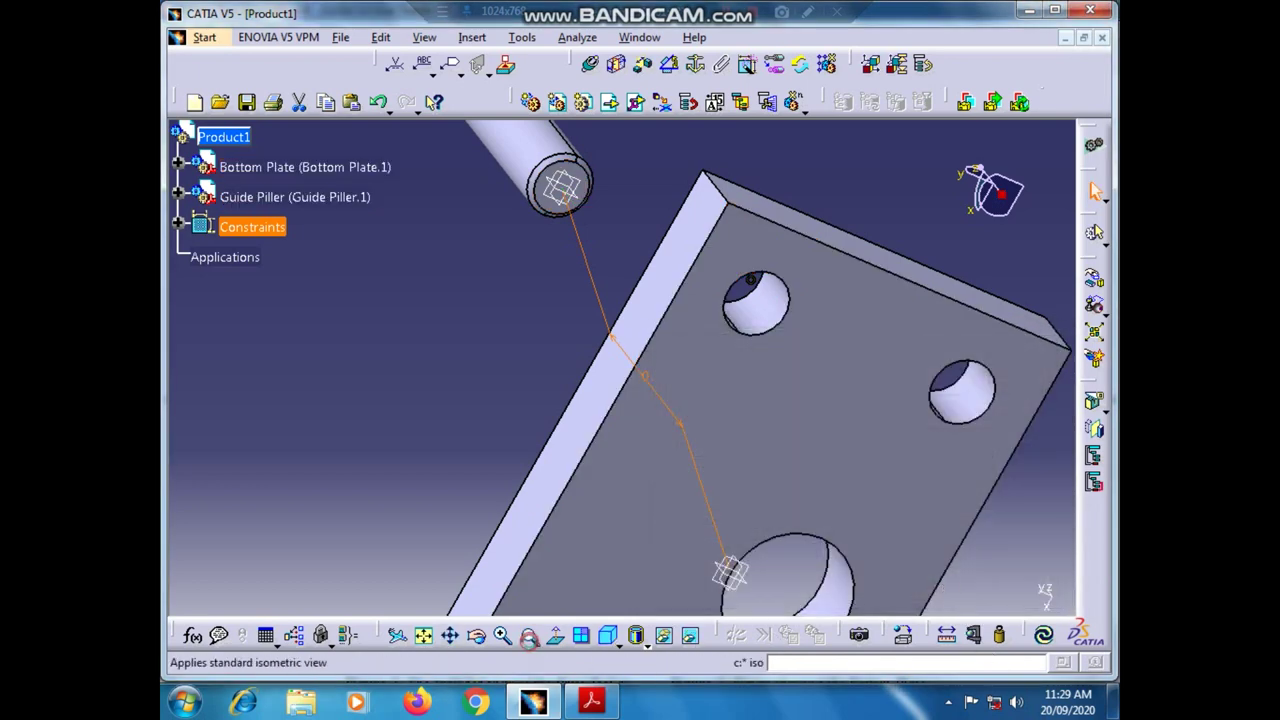
click(528, 637)
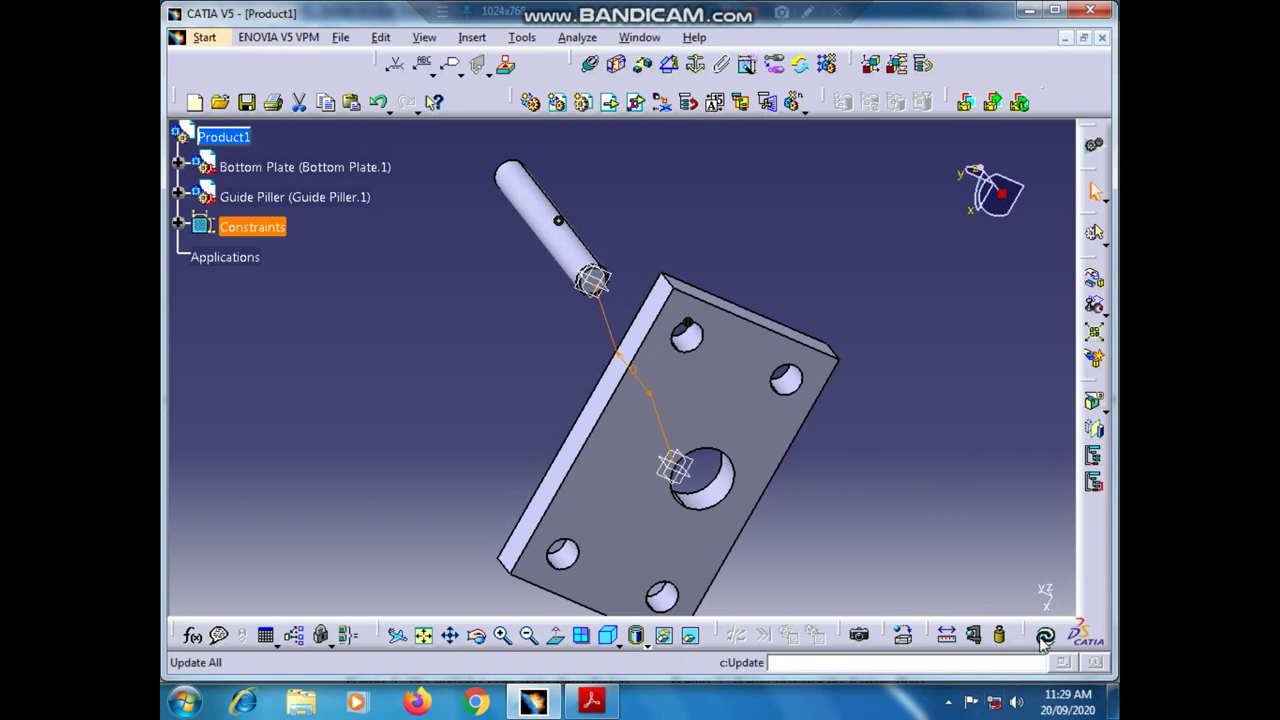
click(1045, 635)
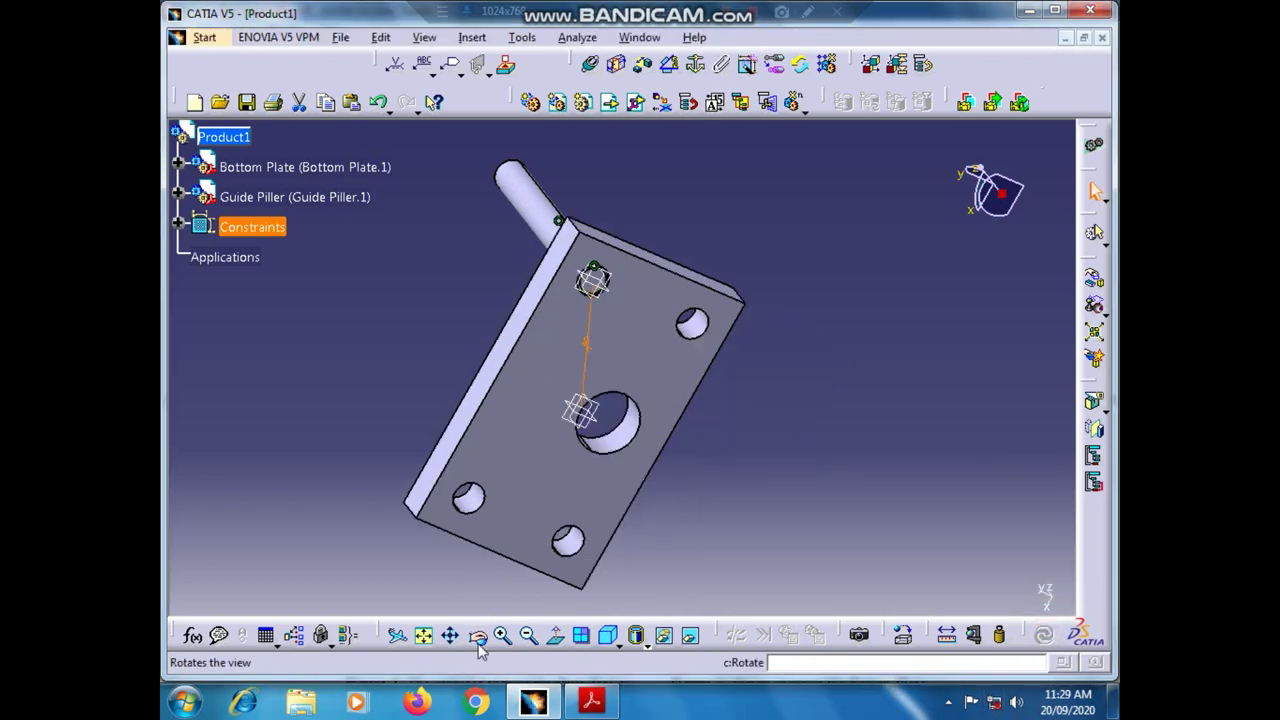
middle_drag(836, 389, 450, 440)
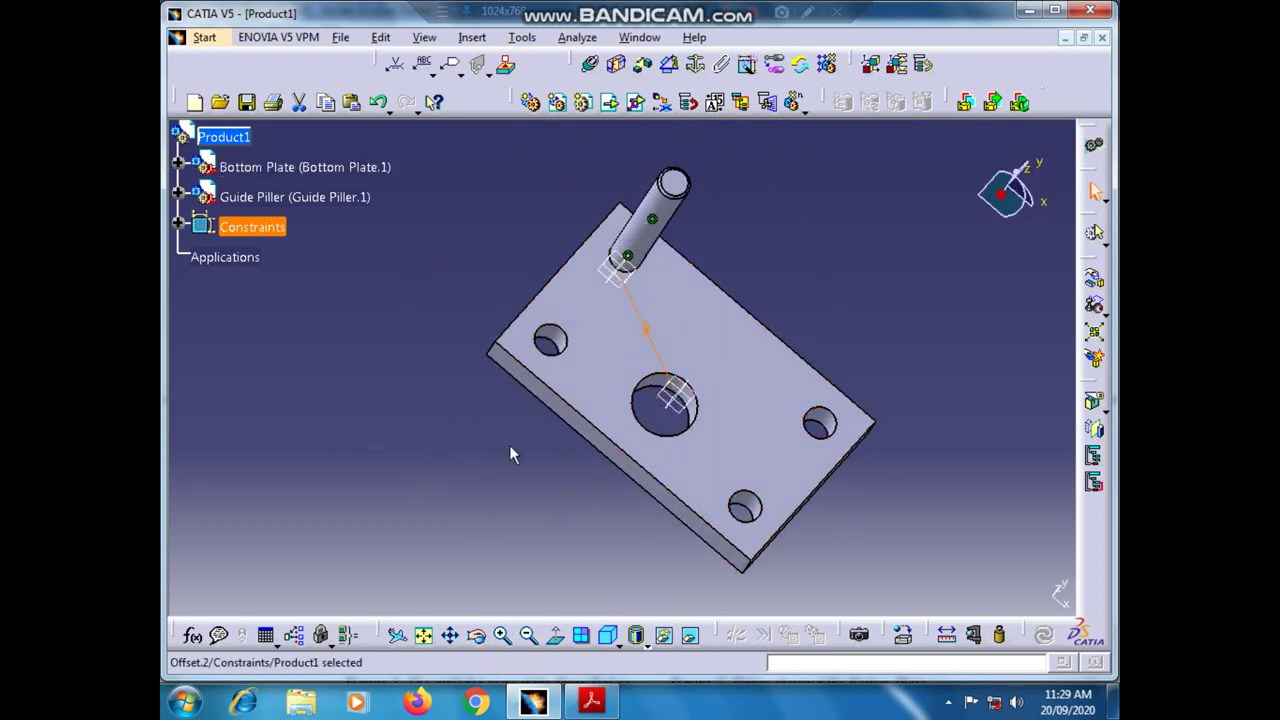
- Open the Guide Piller part for editing in Part Design and start a rectangular pattern with 2 instances spaced 190 mm in the first direction
click(178, 195)
click(238, 224)
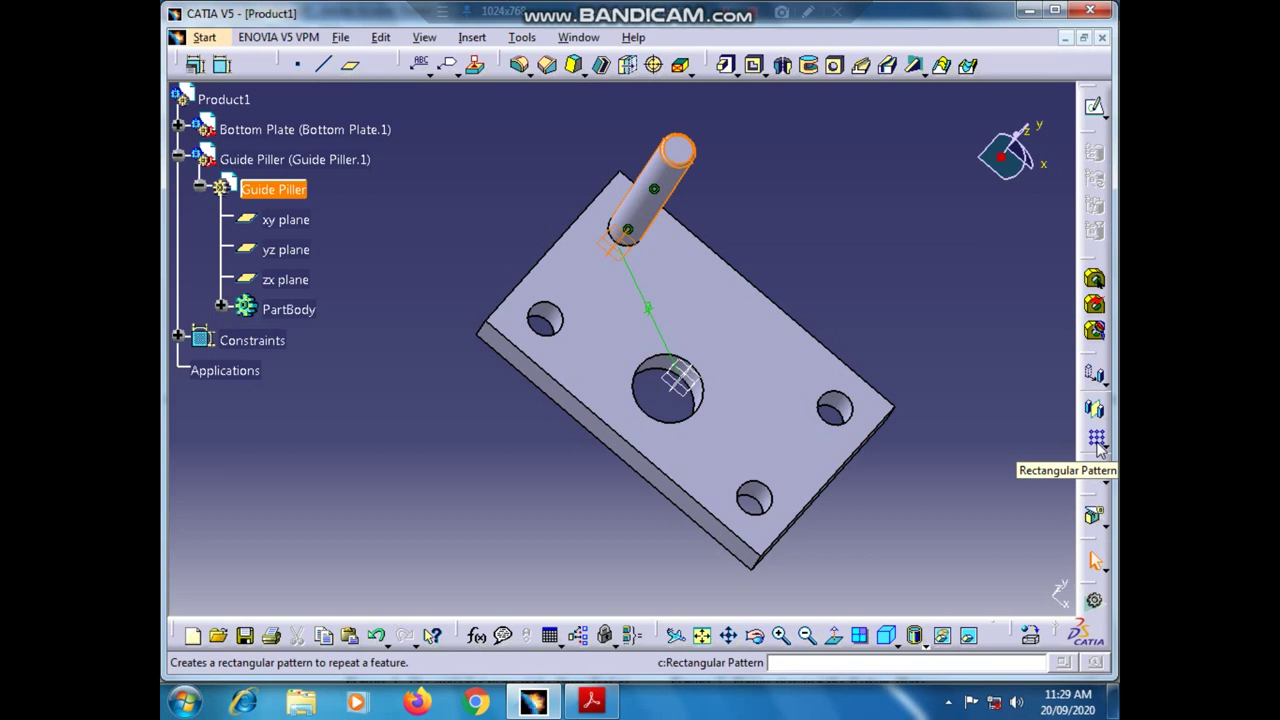
click(1097, 440)
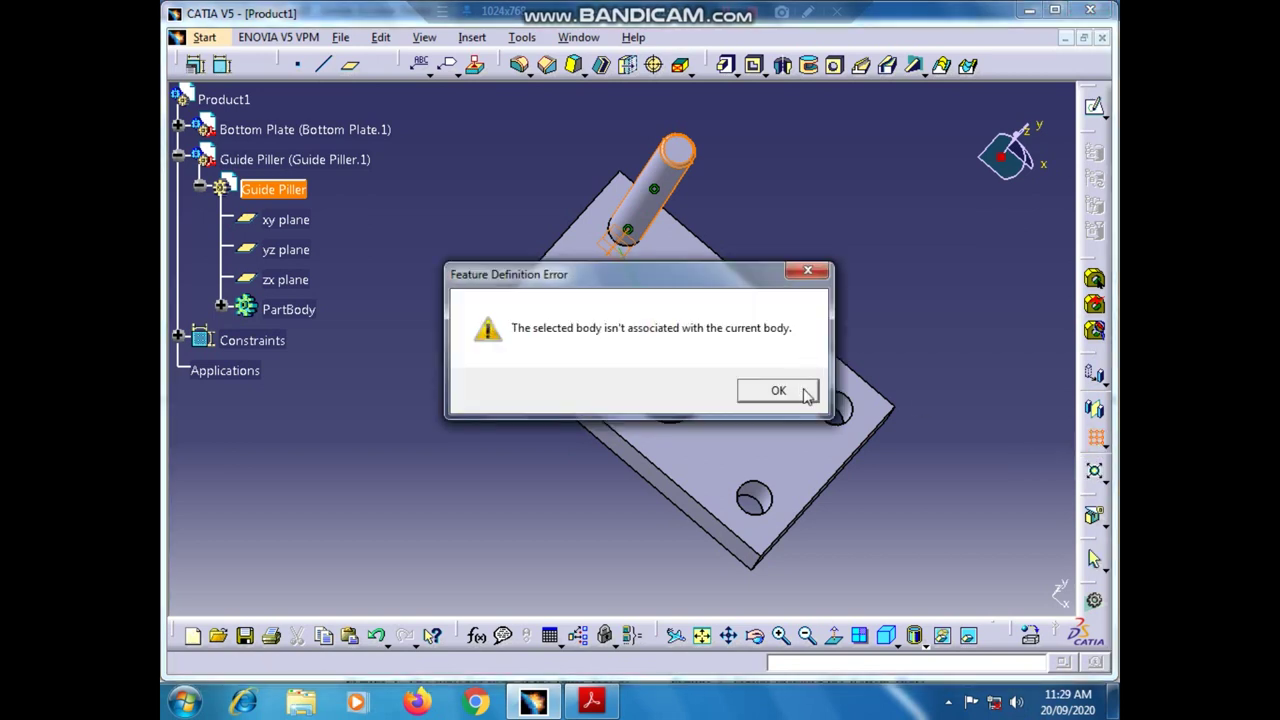
click(778, 391)
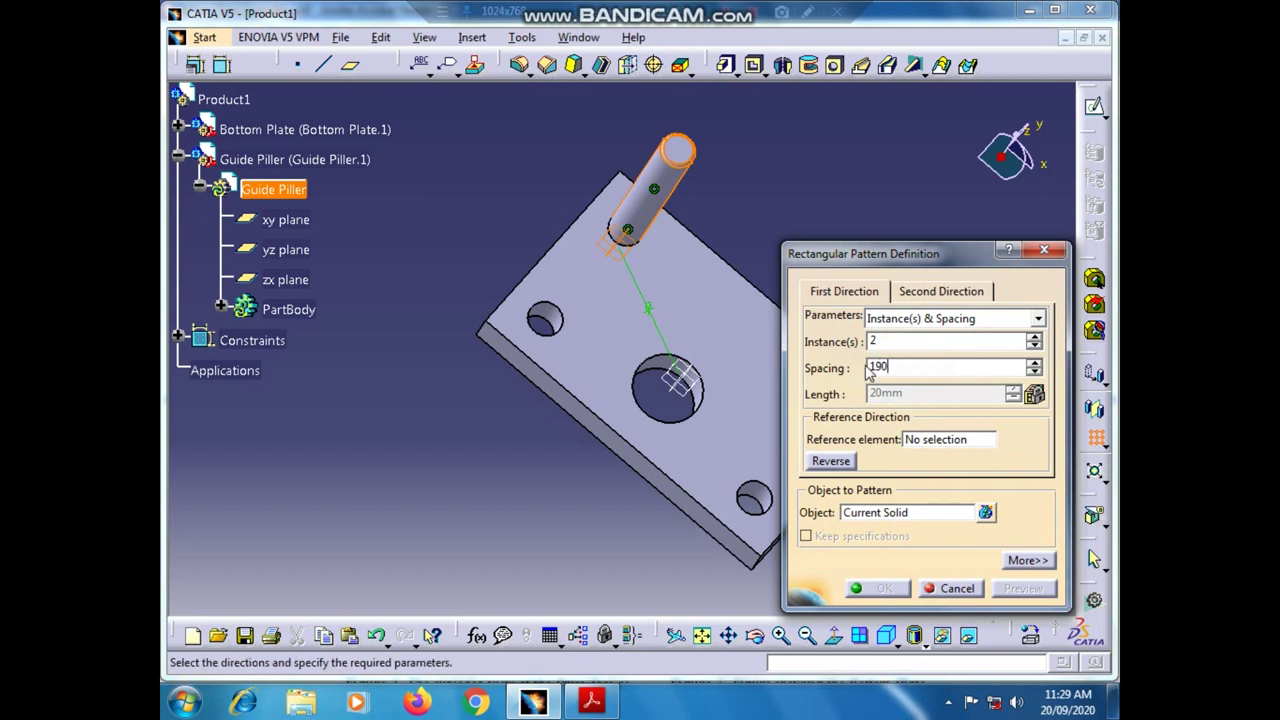
- Set the pattern's second direction to 2 instances with 90 mm spacing, checking the hole spacing in the Bottom Plate's PDF drawing
click(966, 292)
double_click(904, 346)
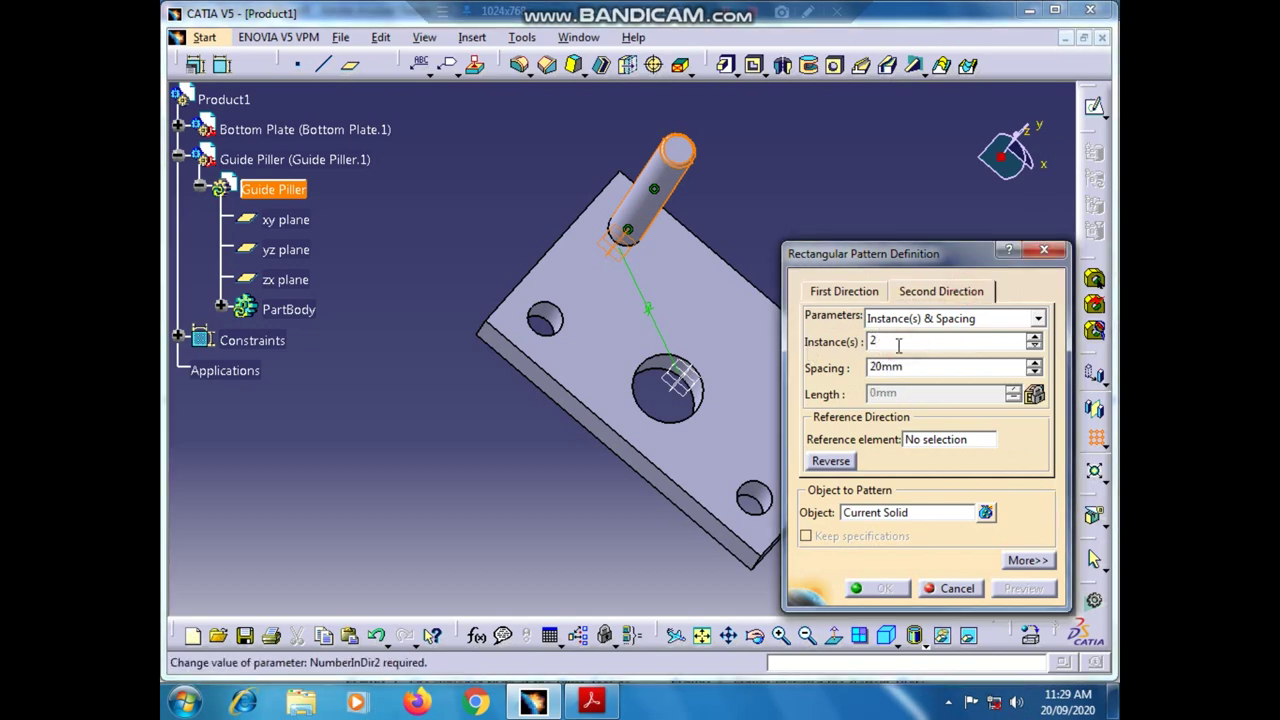
click(925, 369)
double_click(907, 365)
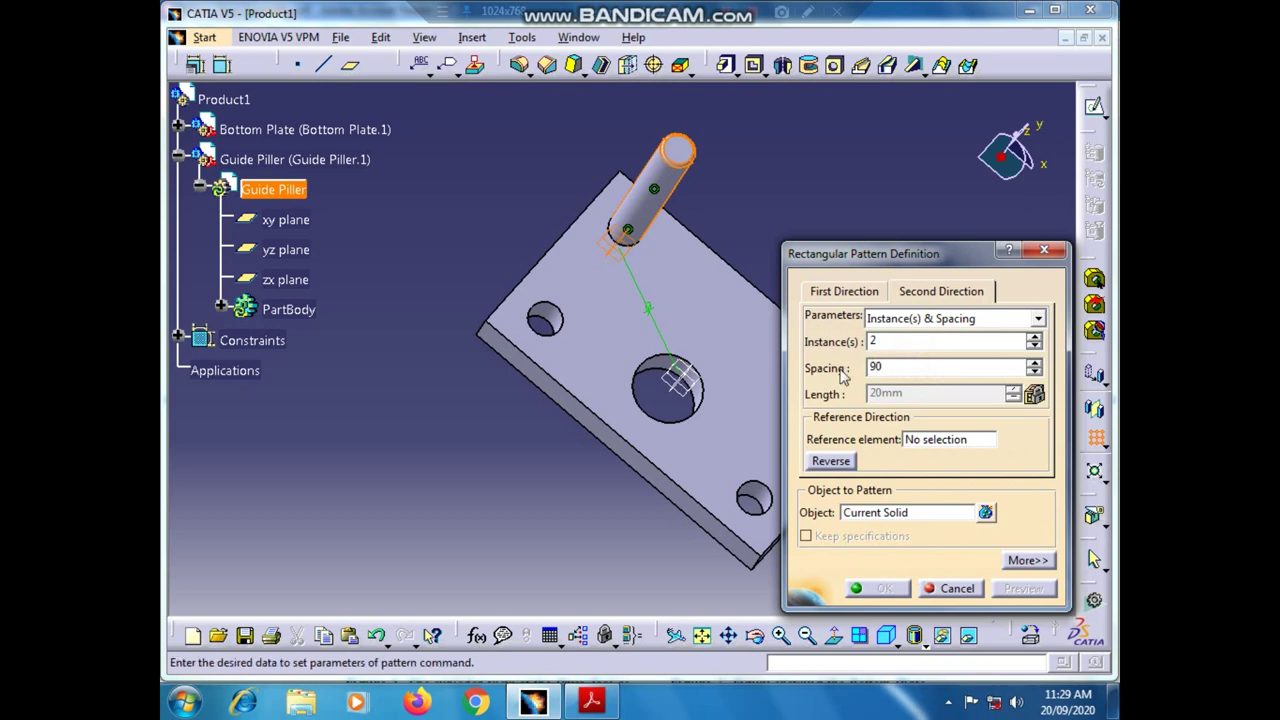
click(592, 702)
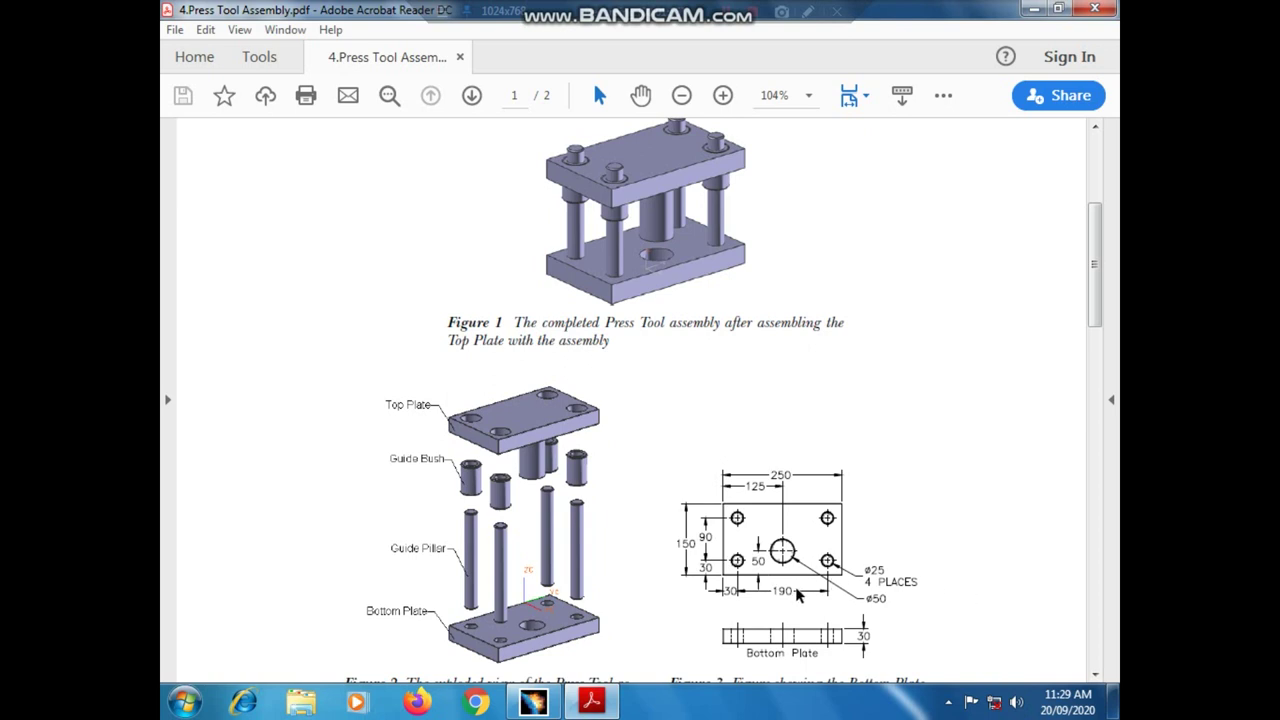
click(550, 703)
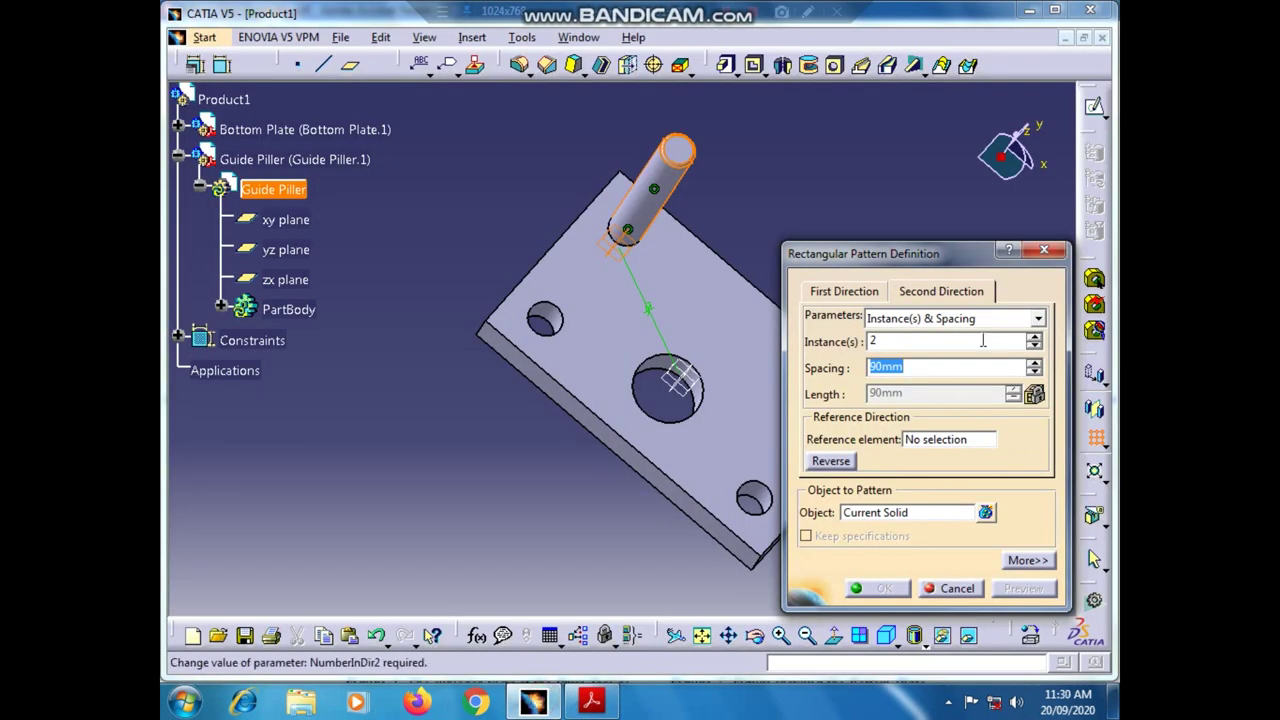
- Use the Bottom Plate's top face as the pattern's reference element, reverse the second direction, and create the pattern of pillars
click(950, 440)
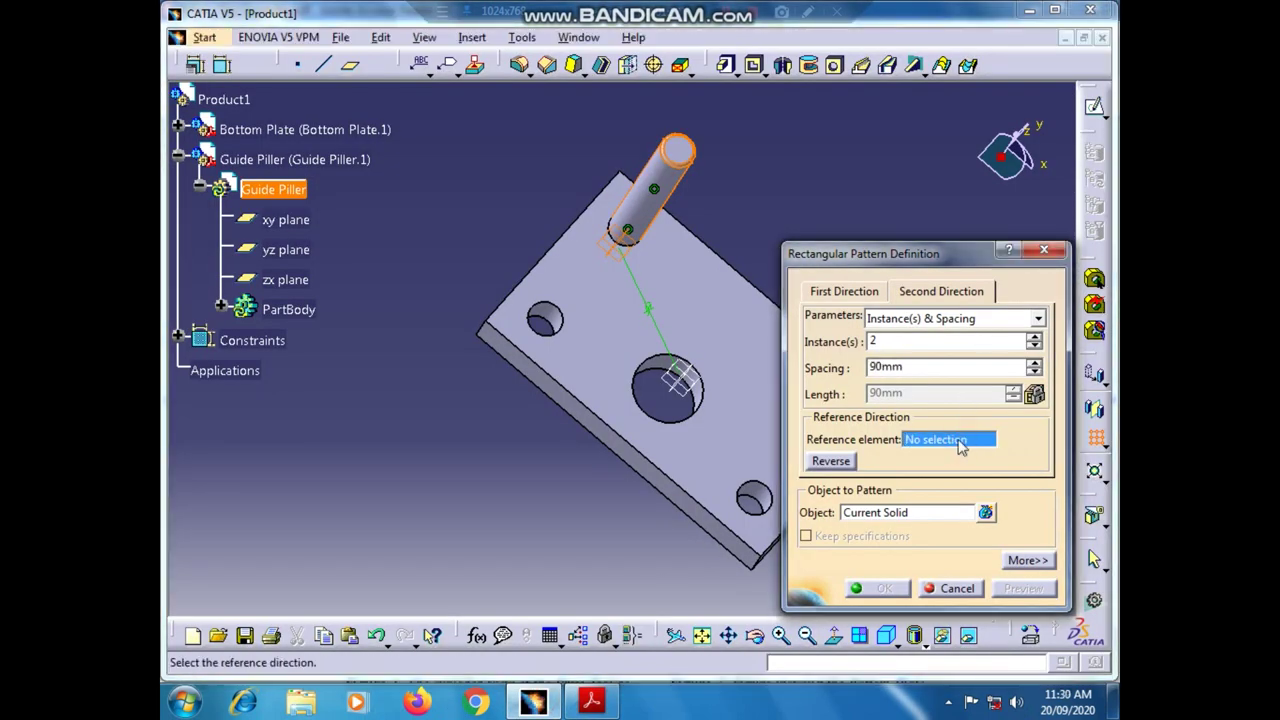
click(681, 306)
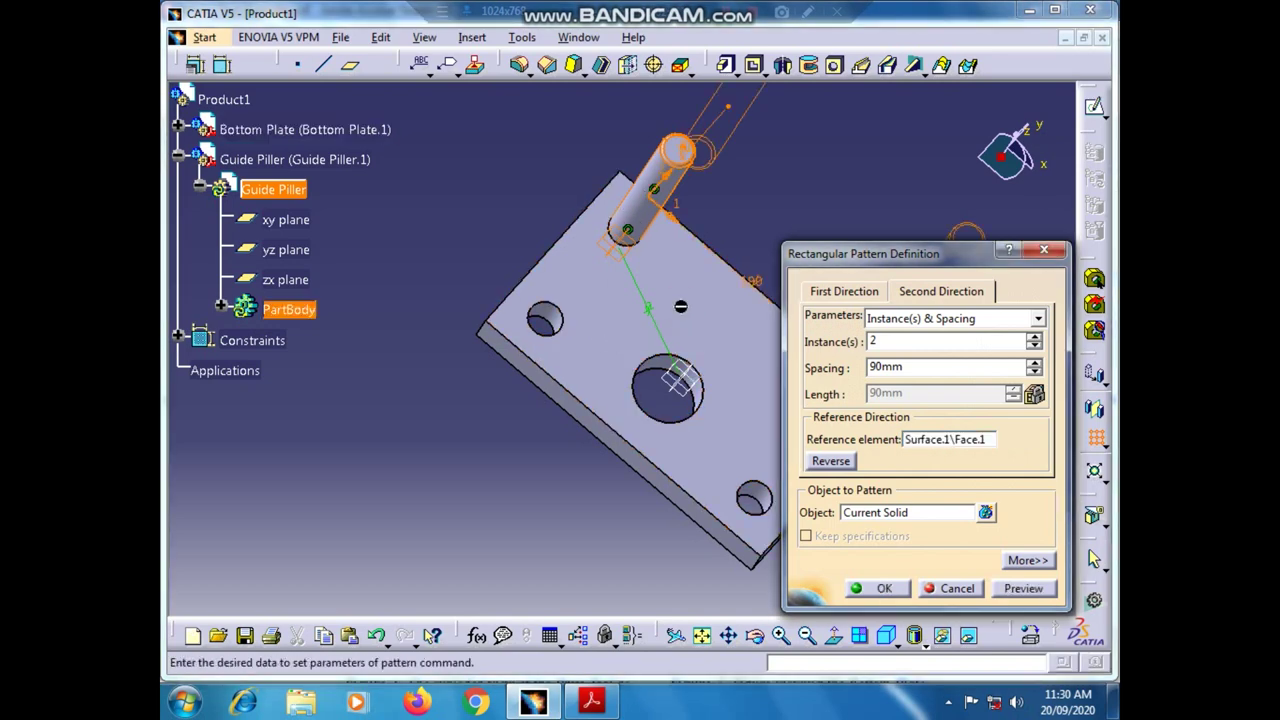
click(830, 462)
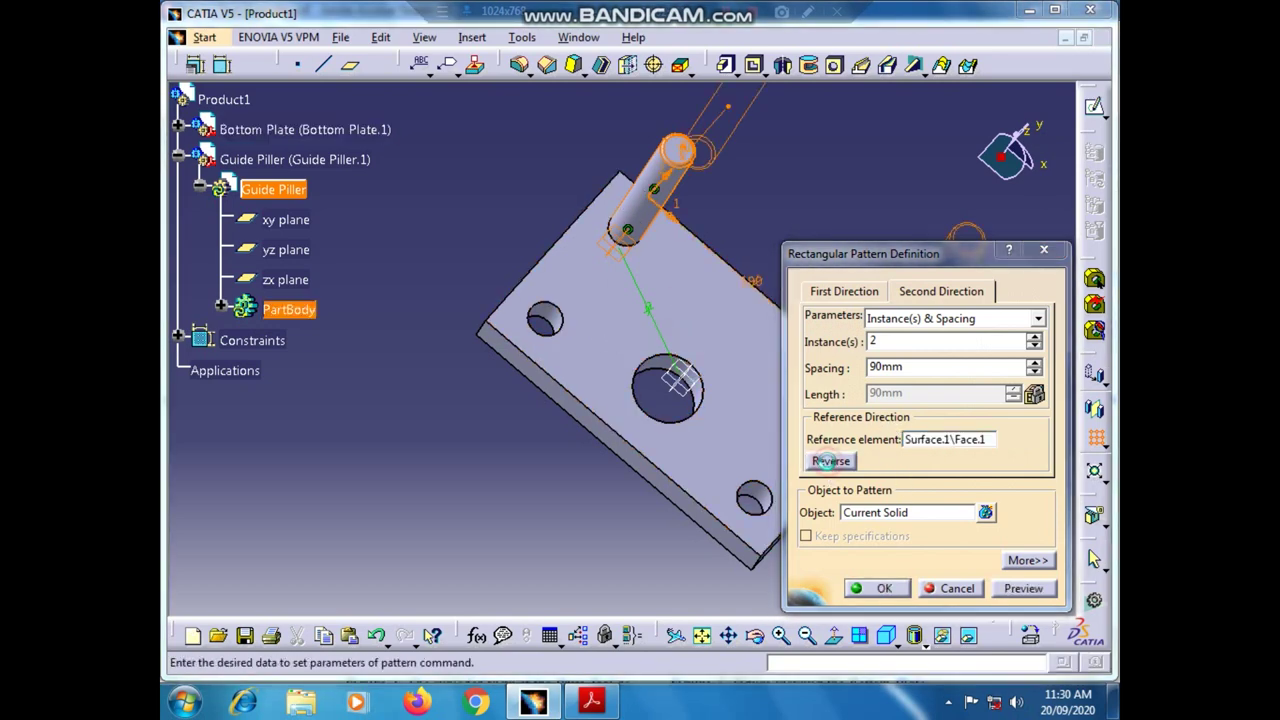
click(876, 588)
click(924, 474)
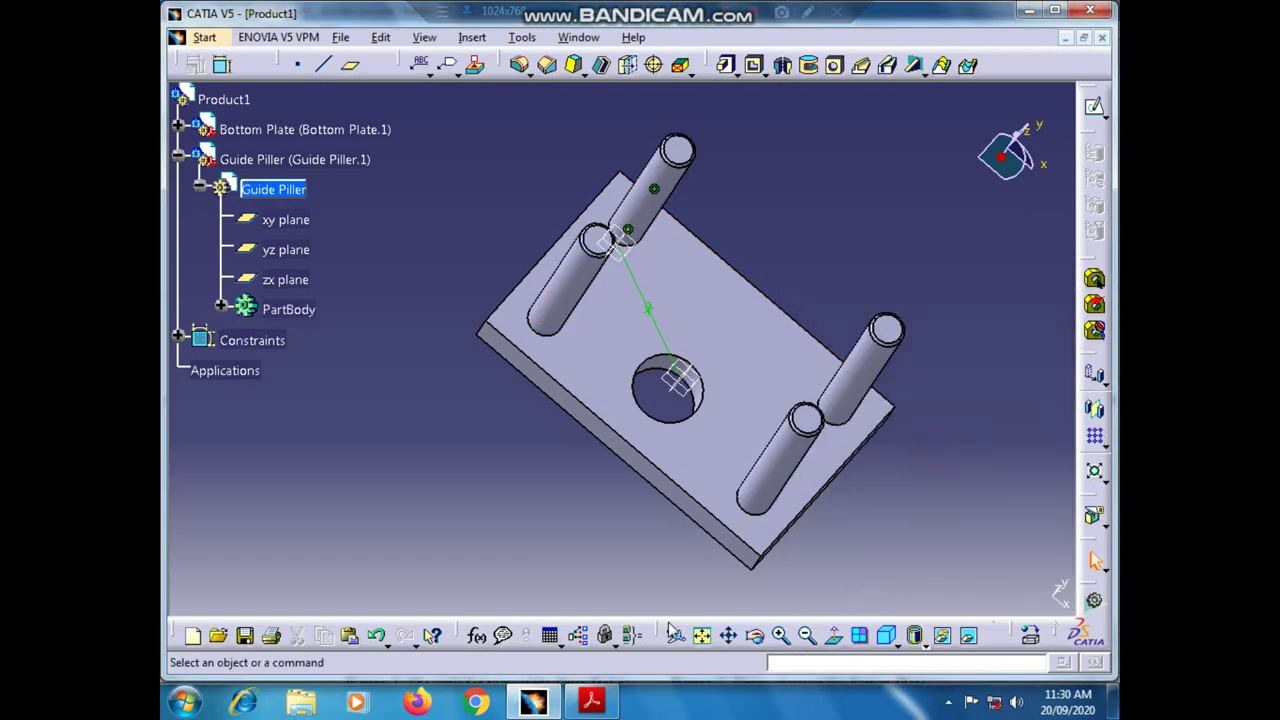
drag(847, 600, 754, 371)
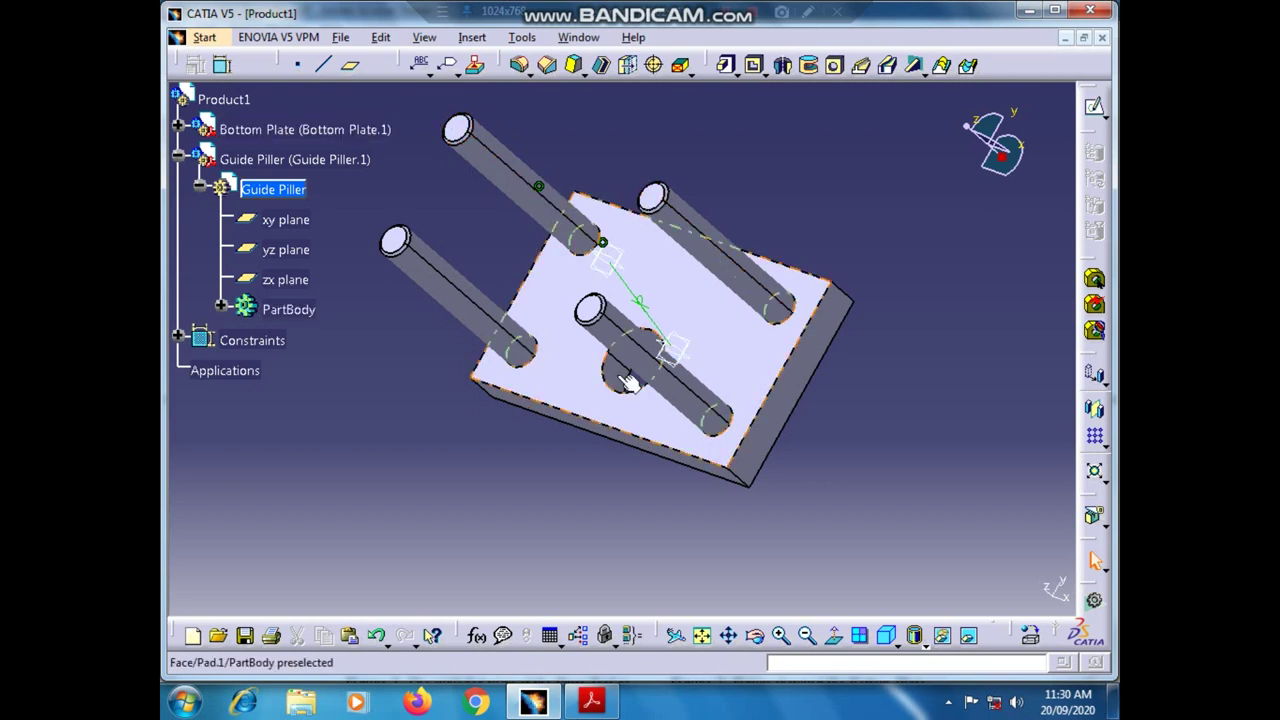
- Reactivate Product1 for assembly and insert the existing Top Plate part with positioning
double_click(202, 99)
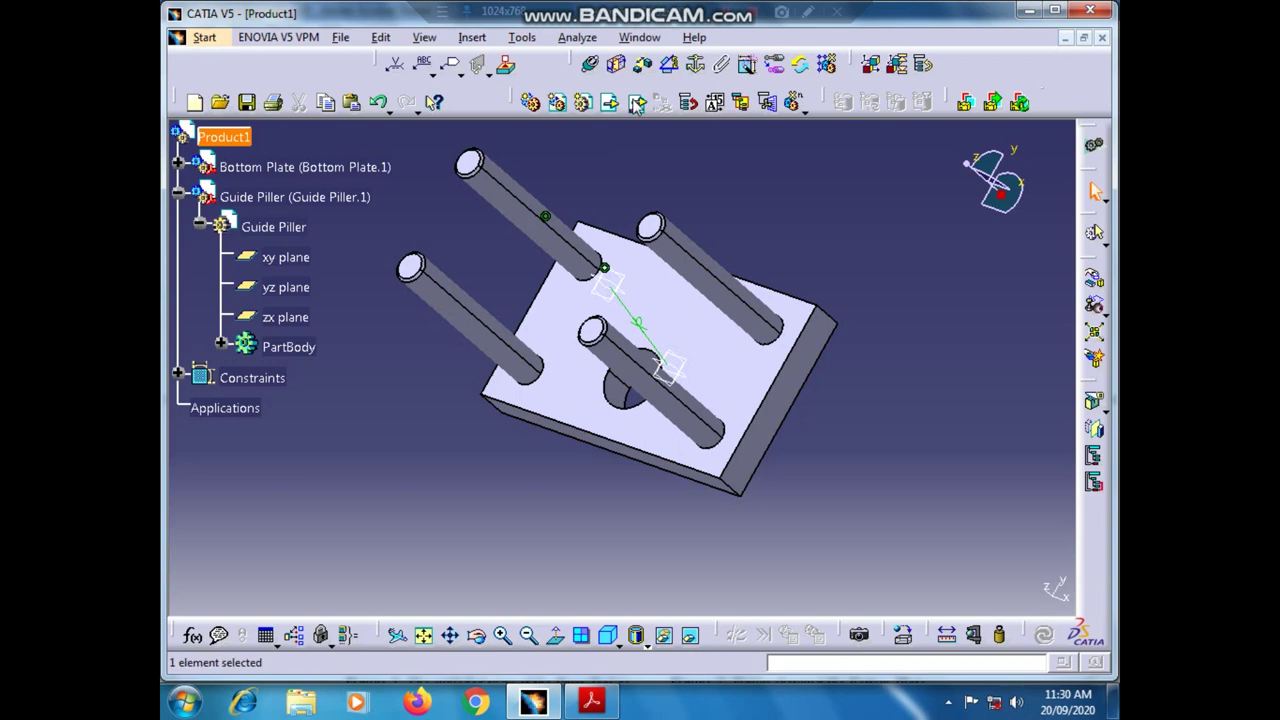
click(636, 103)
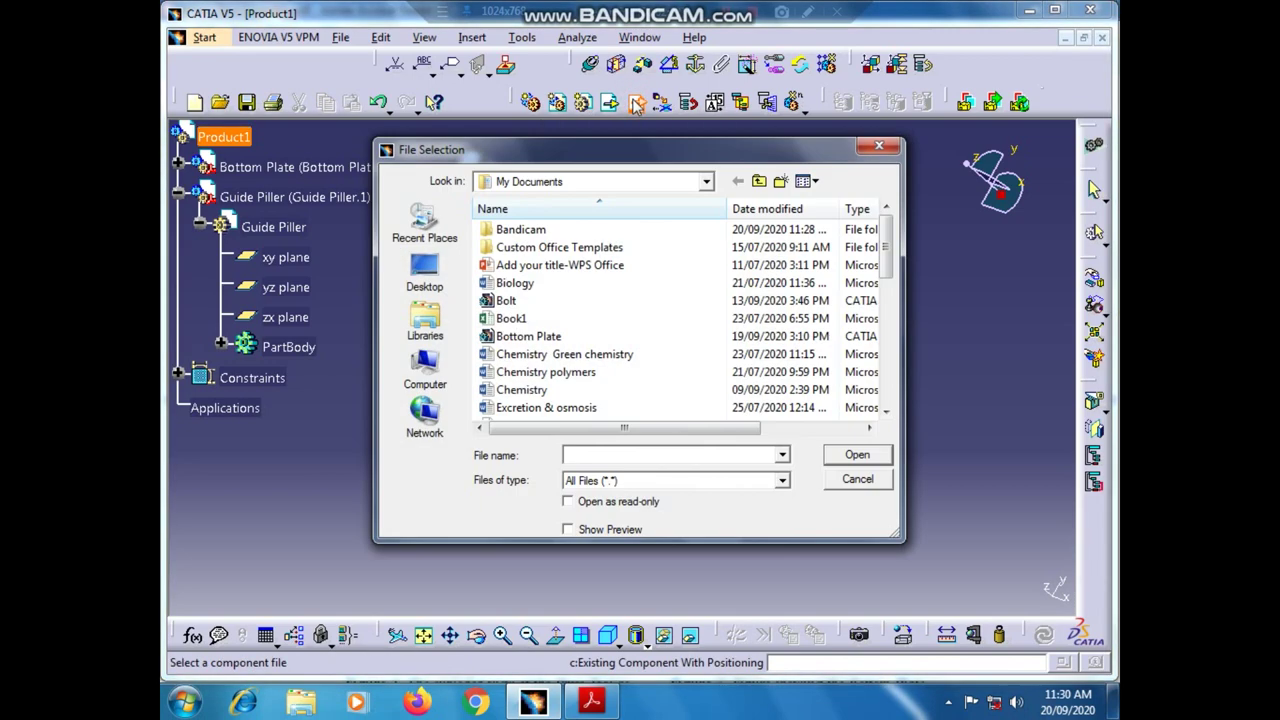
click(543, 336)
scroll(563, 371, down, 8)
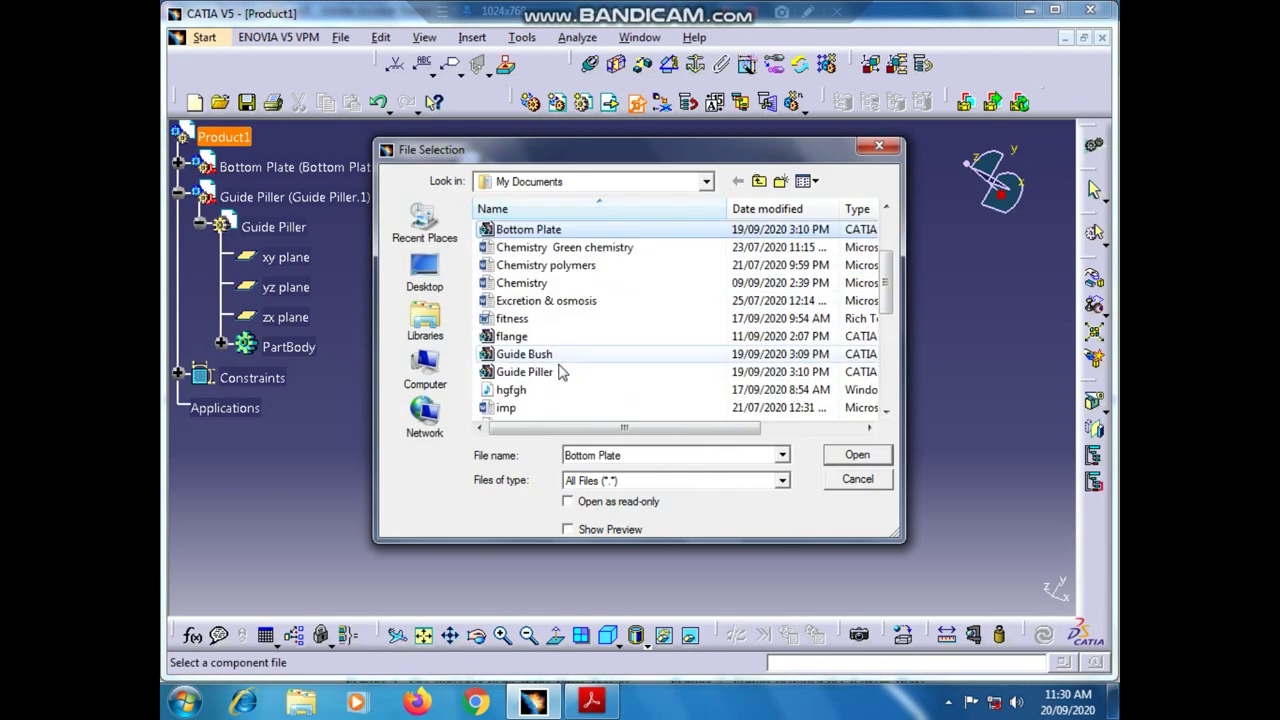
click(560, 407)
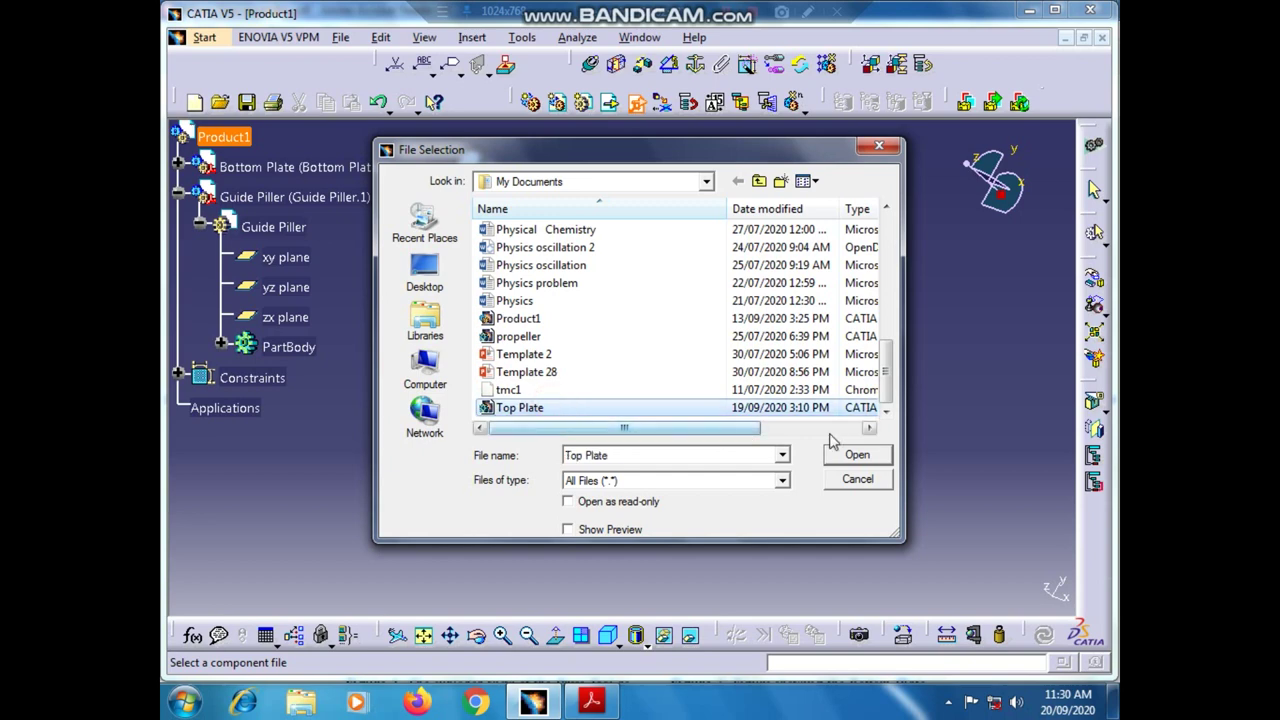
click(854, 455)
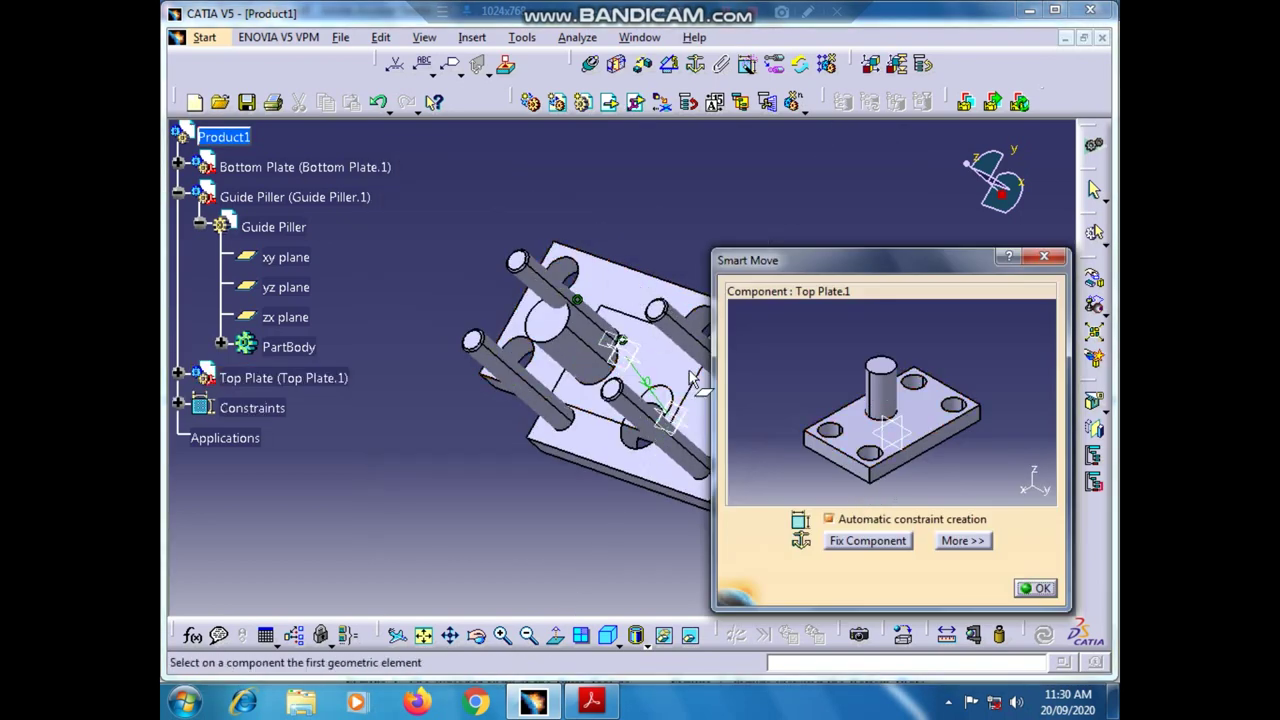
- Move the Top Plate clear of the Bottom Plate and pillars, and accept its placement
click(620, 297)
drag(620, 297, 432, 468)
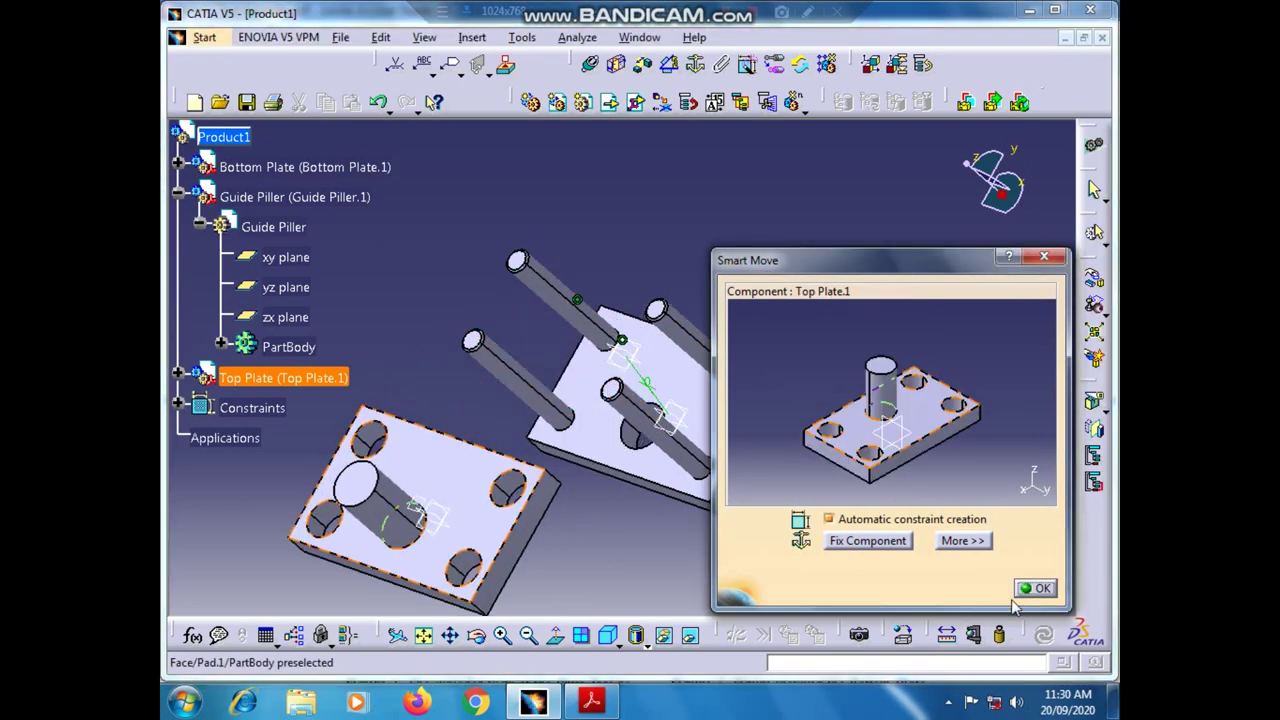
click(1036, 589)
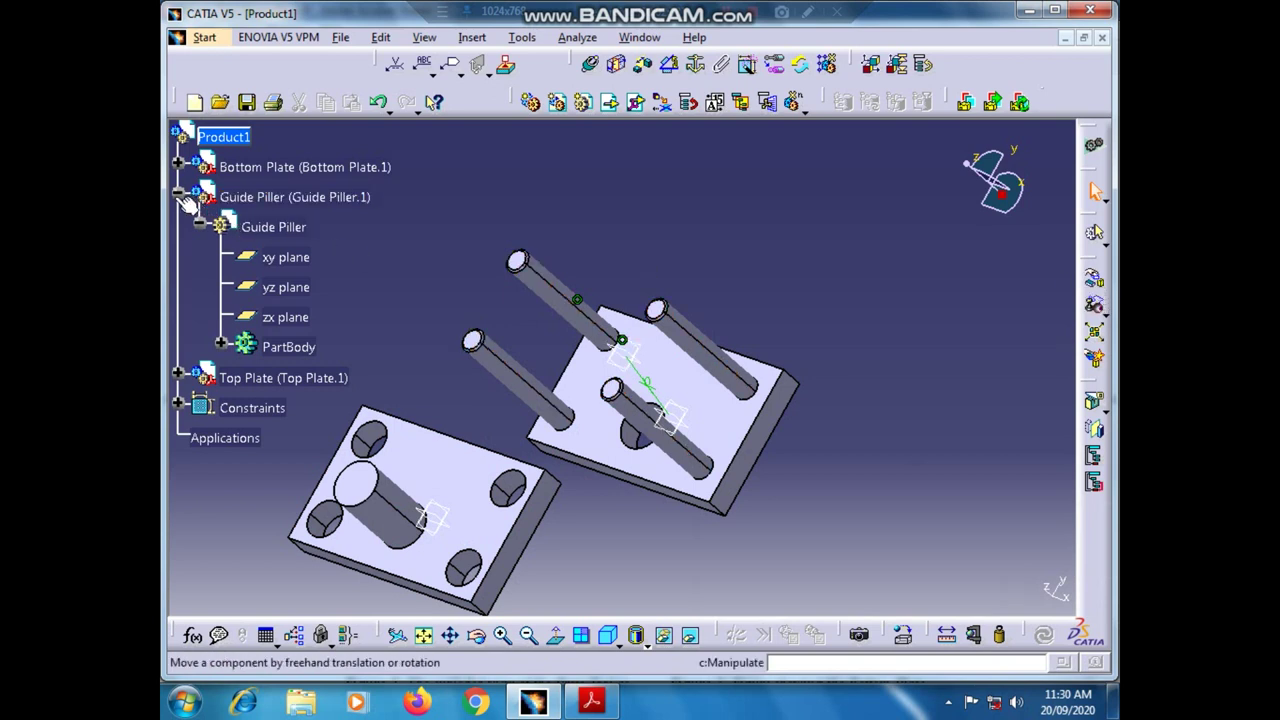
- Rotate the Top Plate about the X and Y axes so its cylindrical boss points downward
click(200, 228)
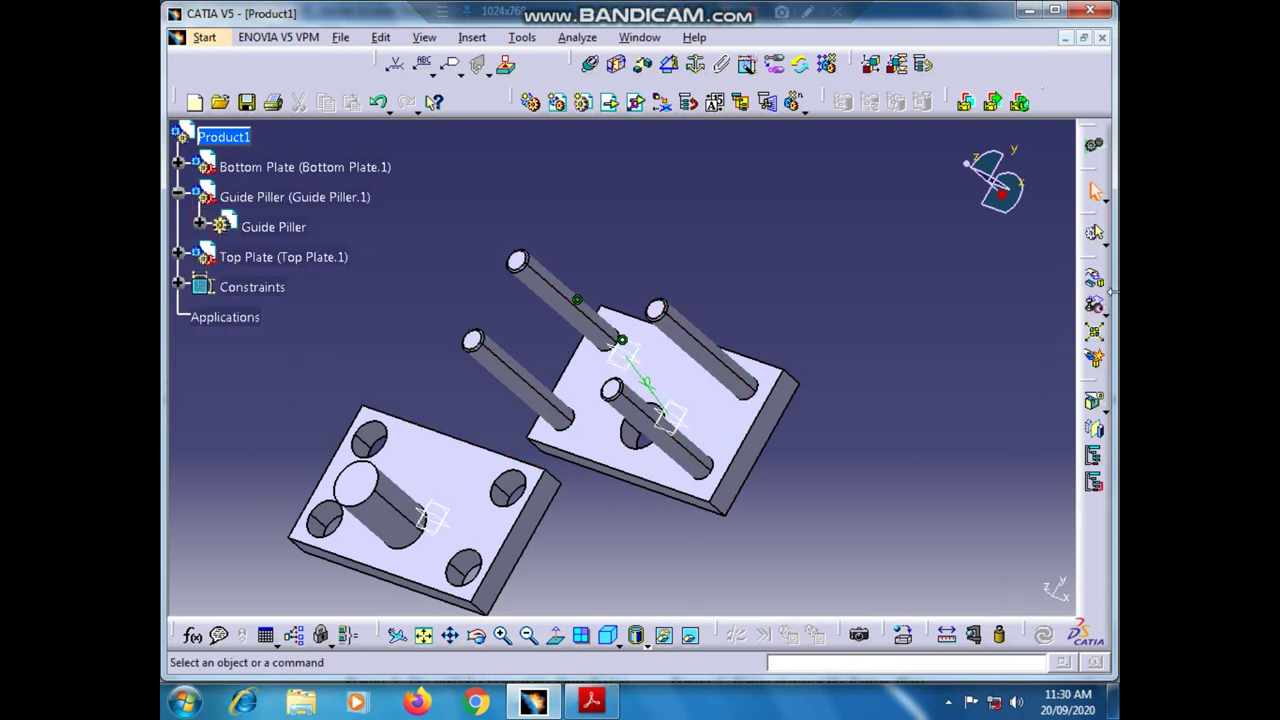
click(1096, 284)
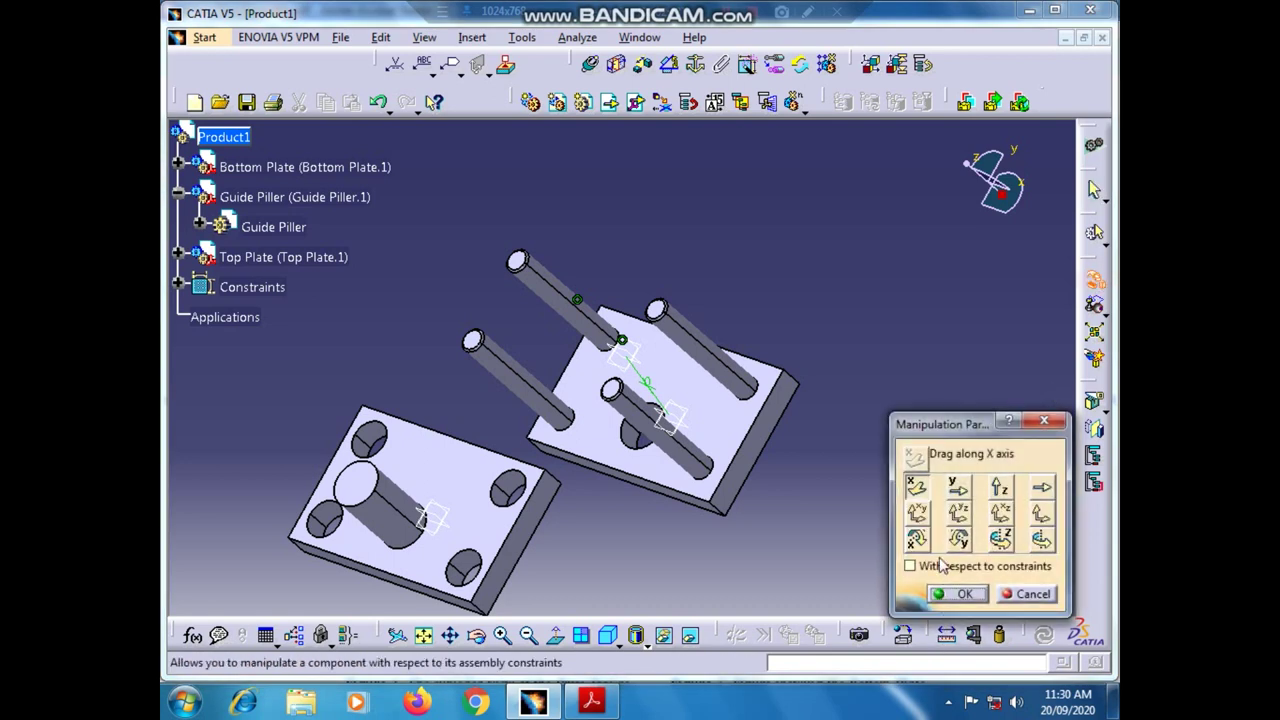
click(916, 539)
drag(498, 546, 672, 578)
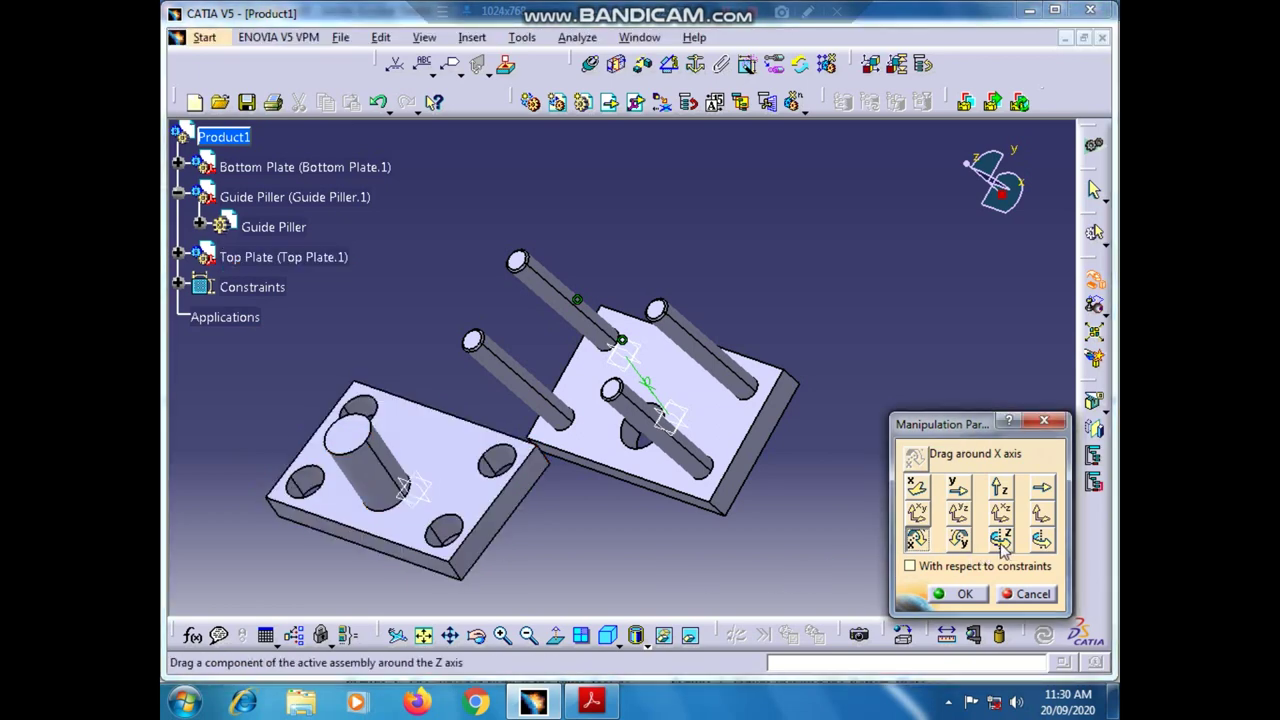
click(958, 540)
drag(395, 495, 610, 637)
- Move the Top Plate along the XY plane to the area beside the Bottom Plate and pillars
click(916, 512)
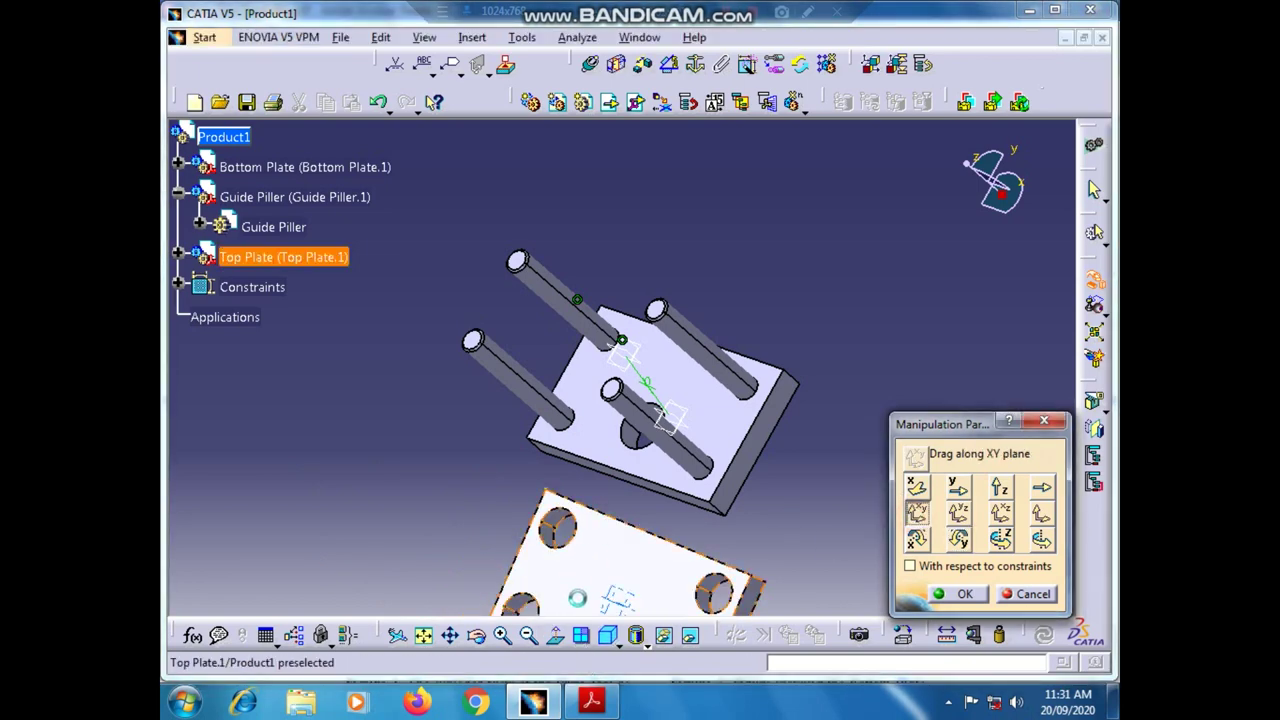
drag(619, 528, 737, 263)
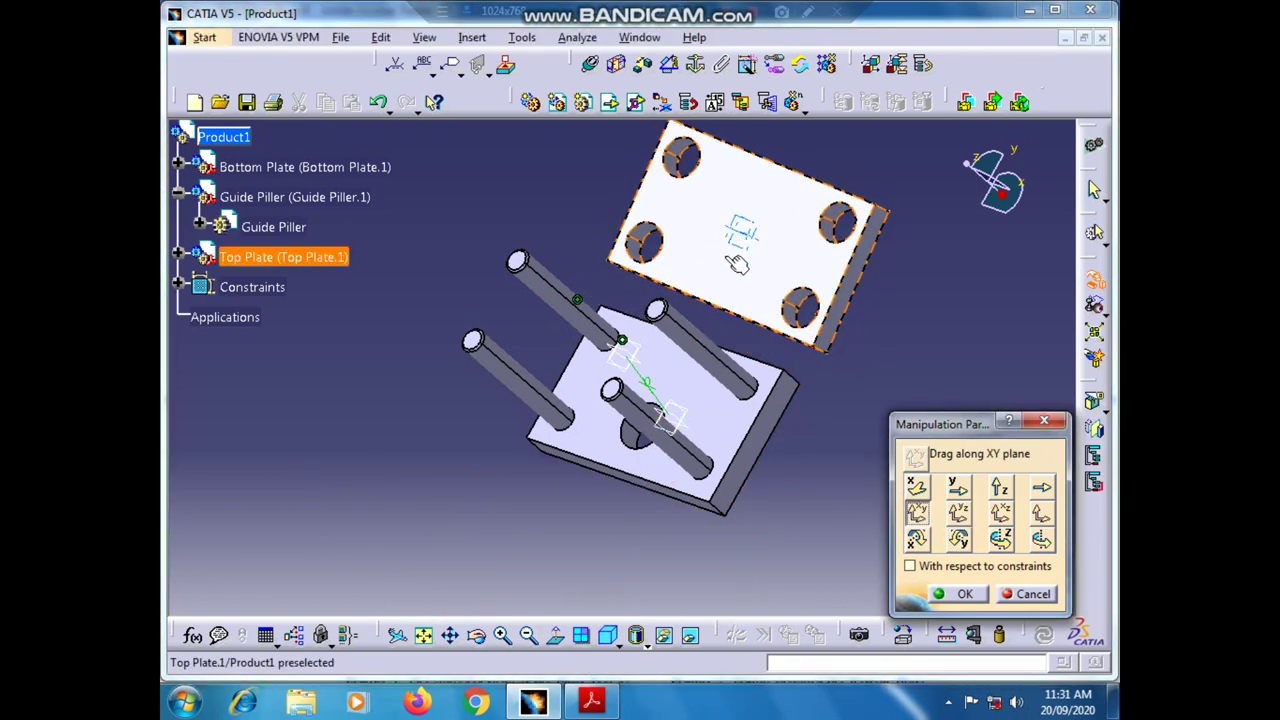
click(612, 637)
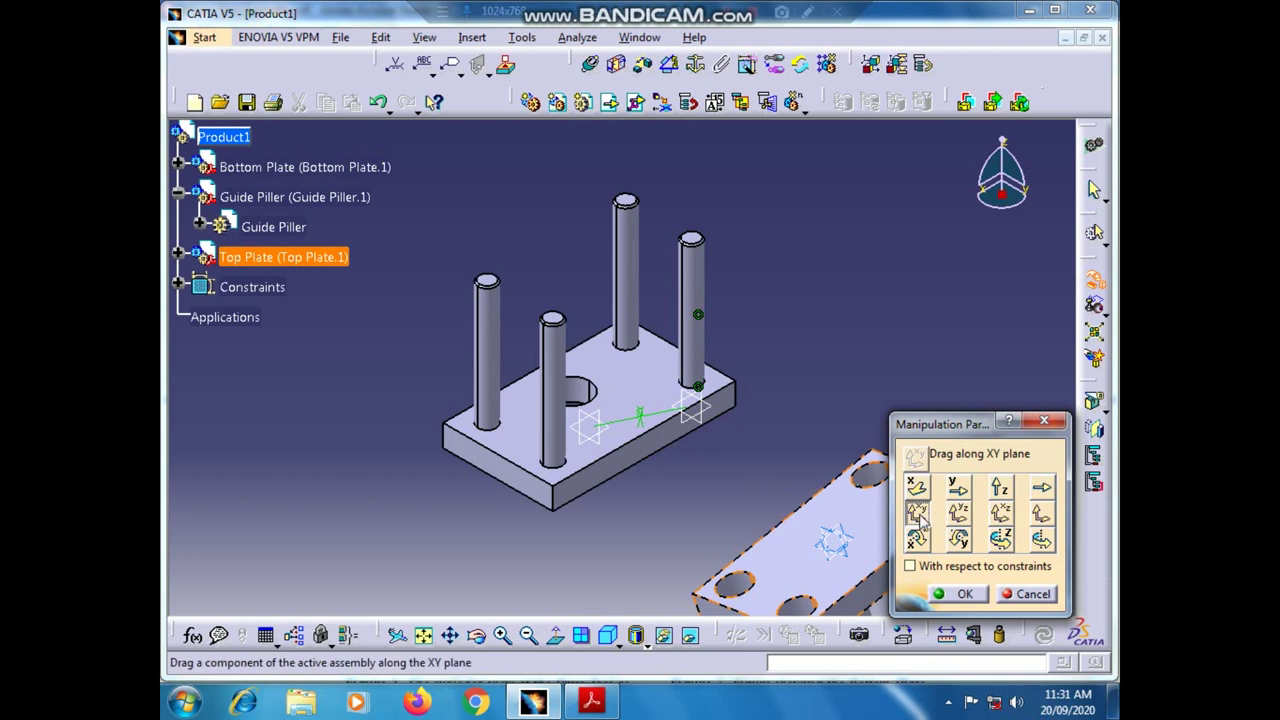
drag(812, 533, 826, 326)
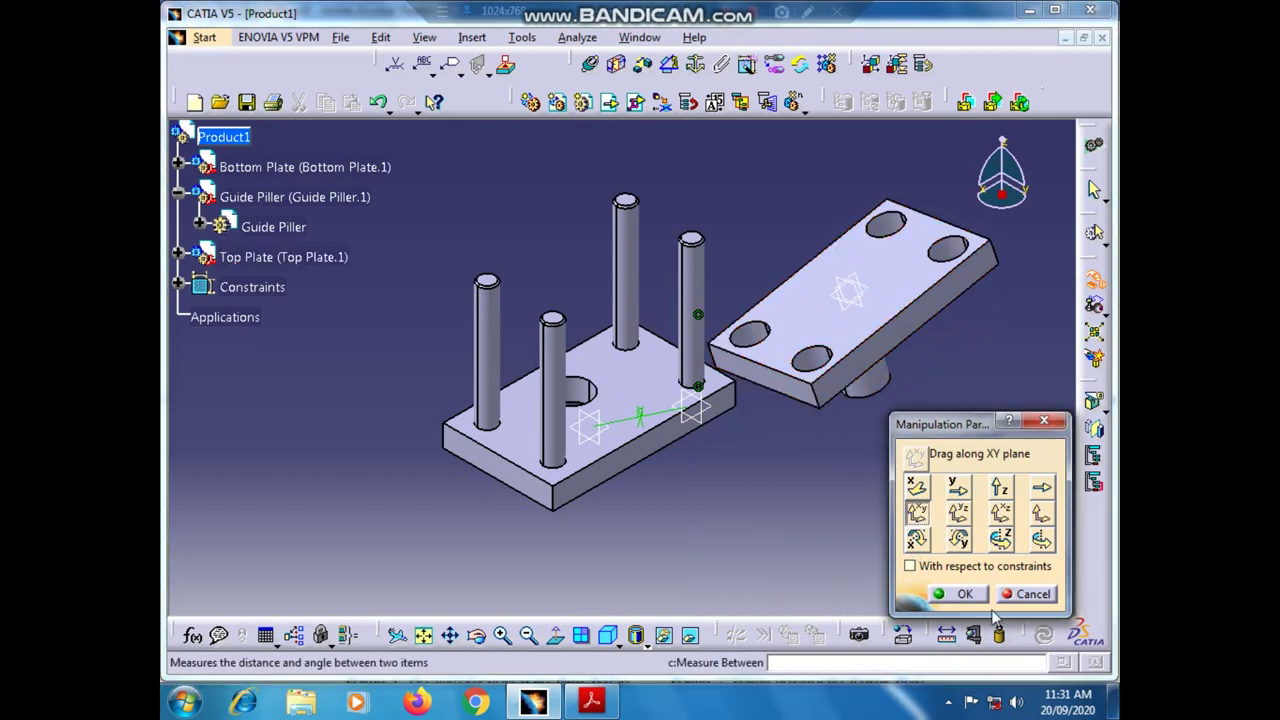
- Level the Top Plate with a slight rotation about the X axis, then move it along the XY plane toward the pillars and accept
click(918, 542)
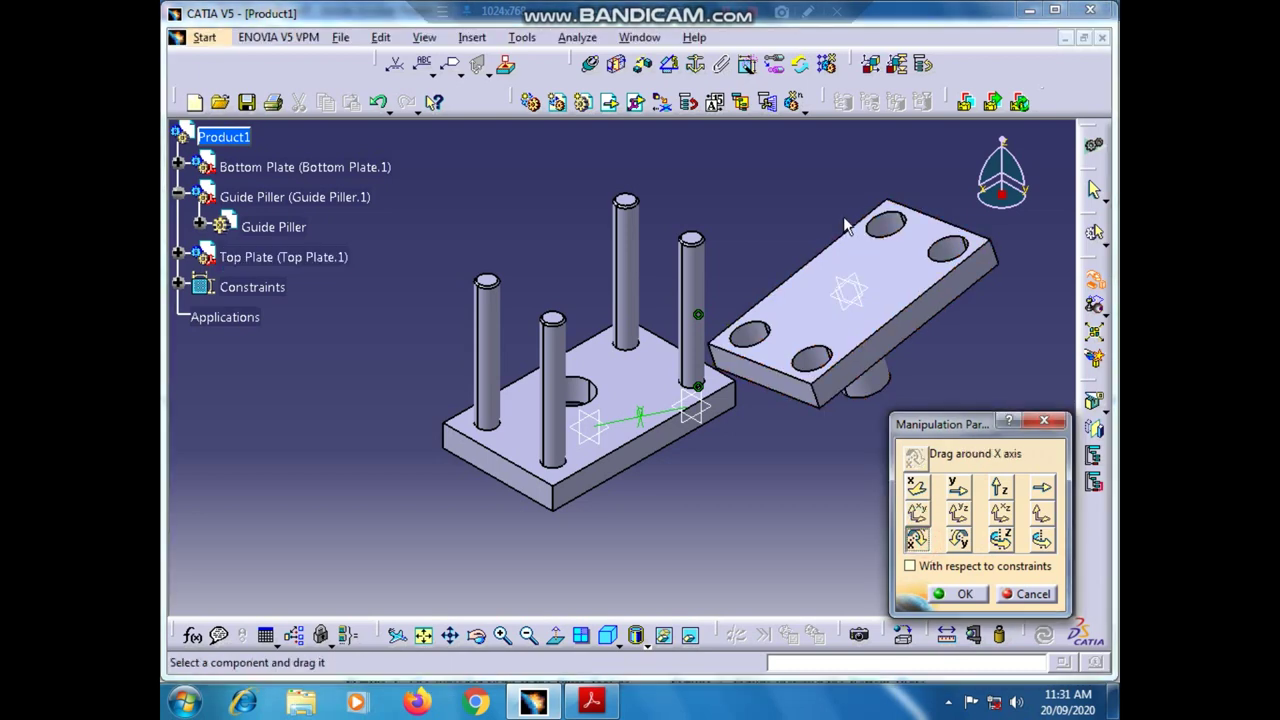
drag(889, 265, 912, 248)
click(916, 512)
drag(877, 292, 547, 242)
click(963, 594)
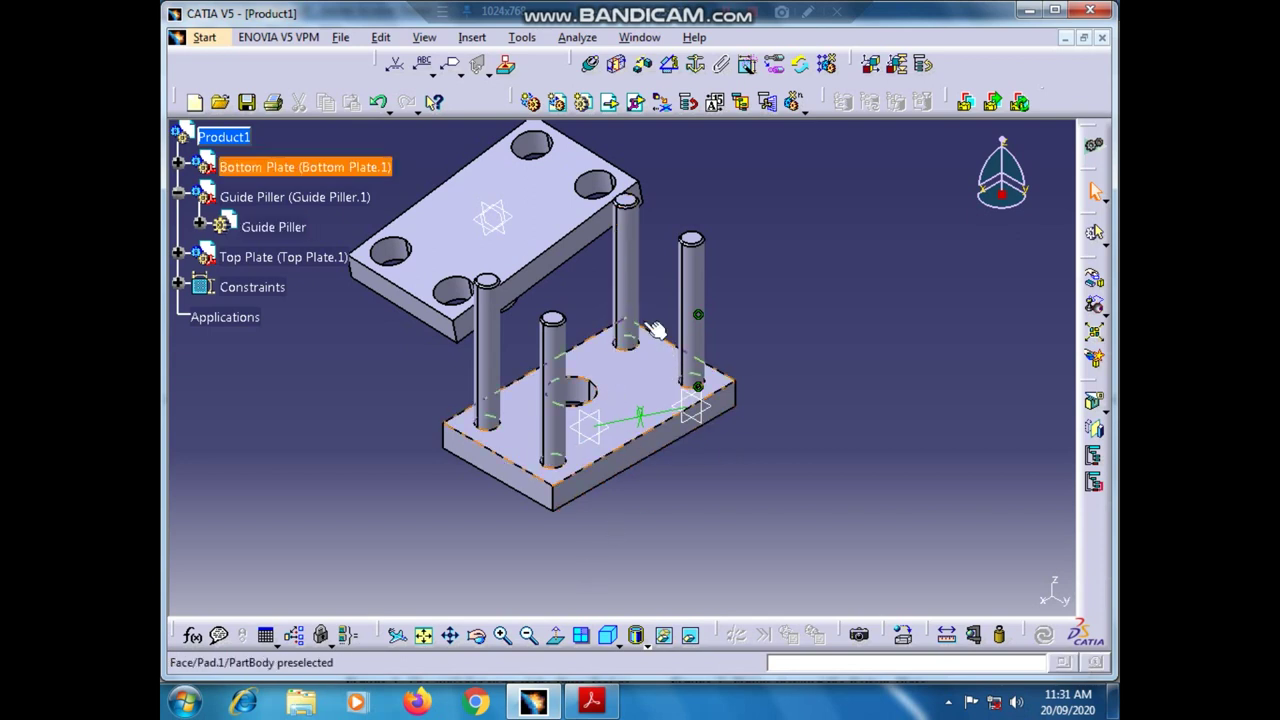
- Add a coincidence constraint between the original guide pillar's axis and the axis of the matching Top Plate hole
click(591, 66)
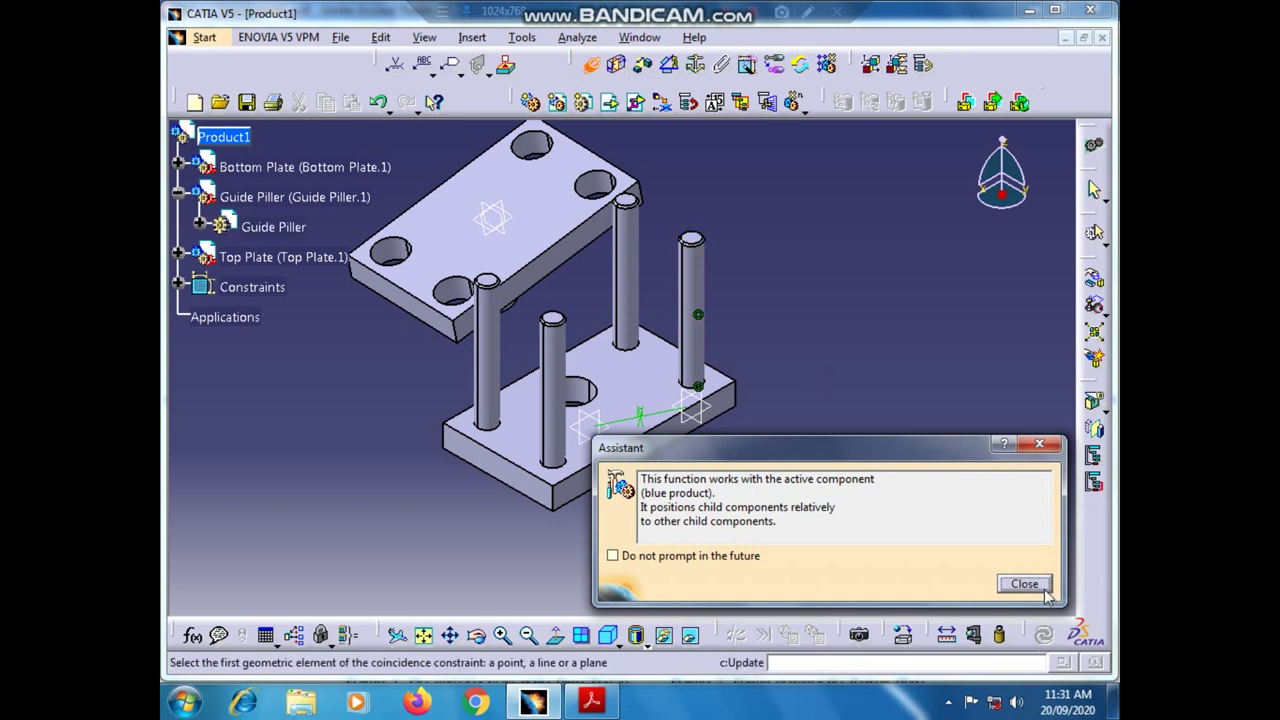
click(1044, 591)
click(686, 289)
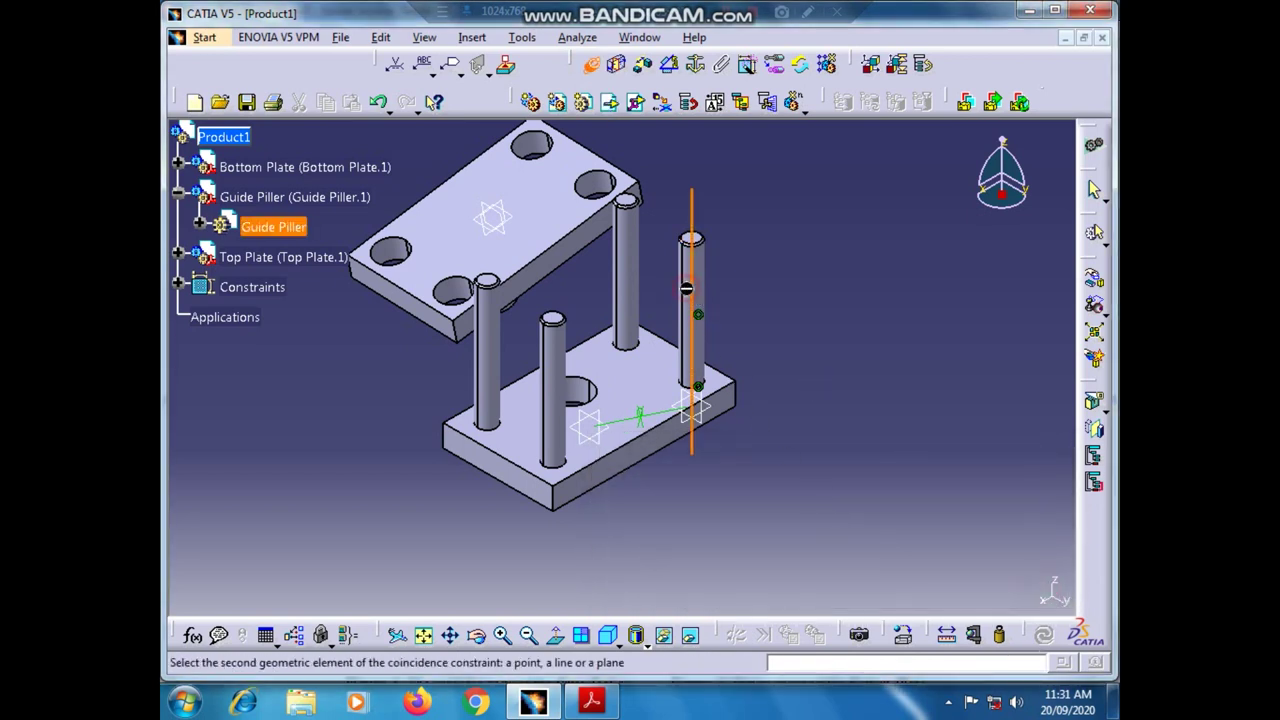
click(598, 189)
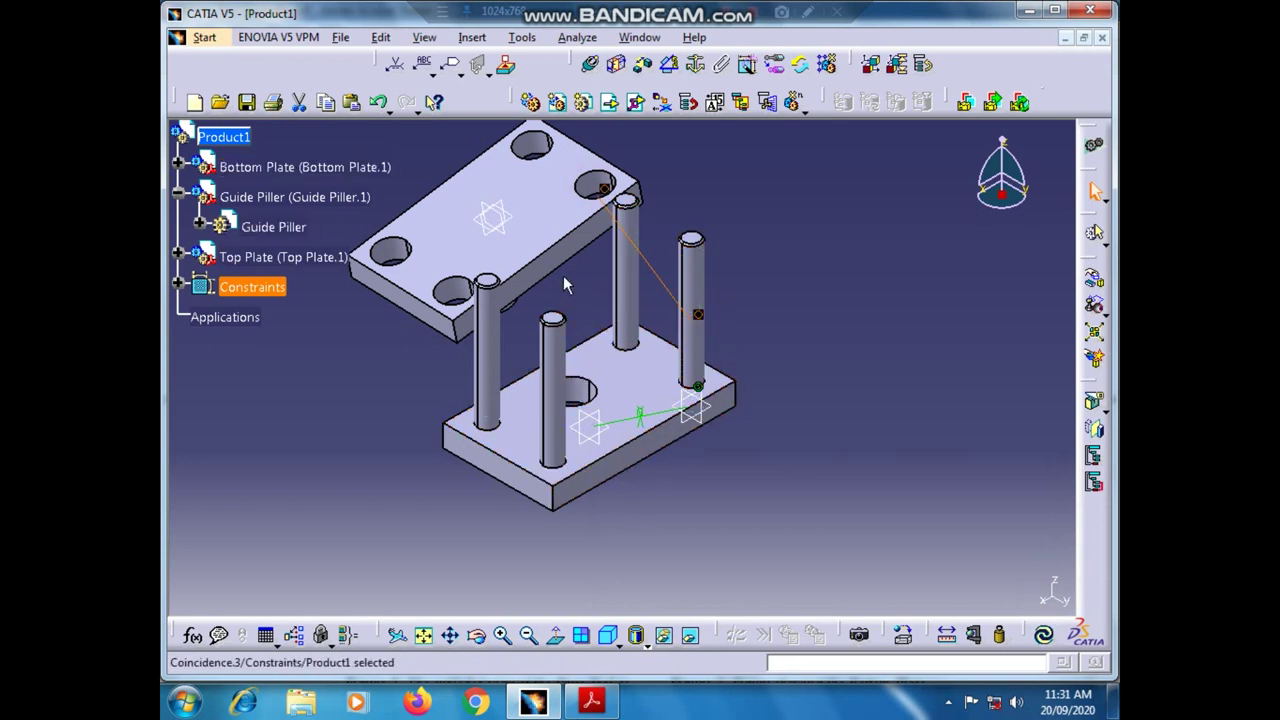
- Add a coincidence constraint between the front patterned pillar's axis and the front corner hole of the Top Plate
click(592, 64)
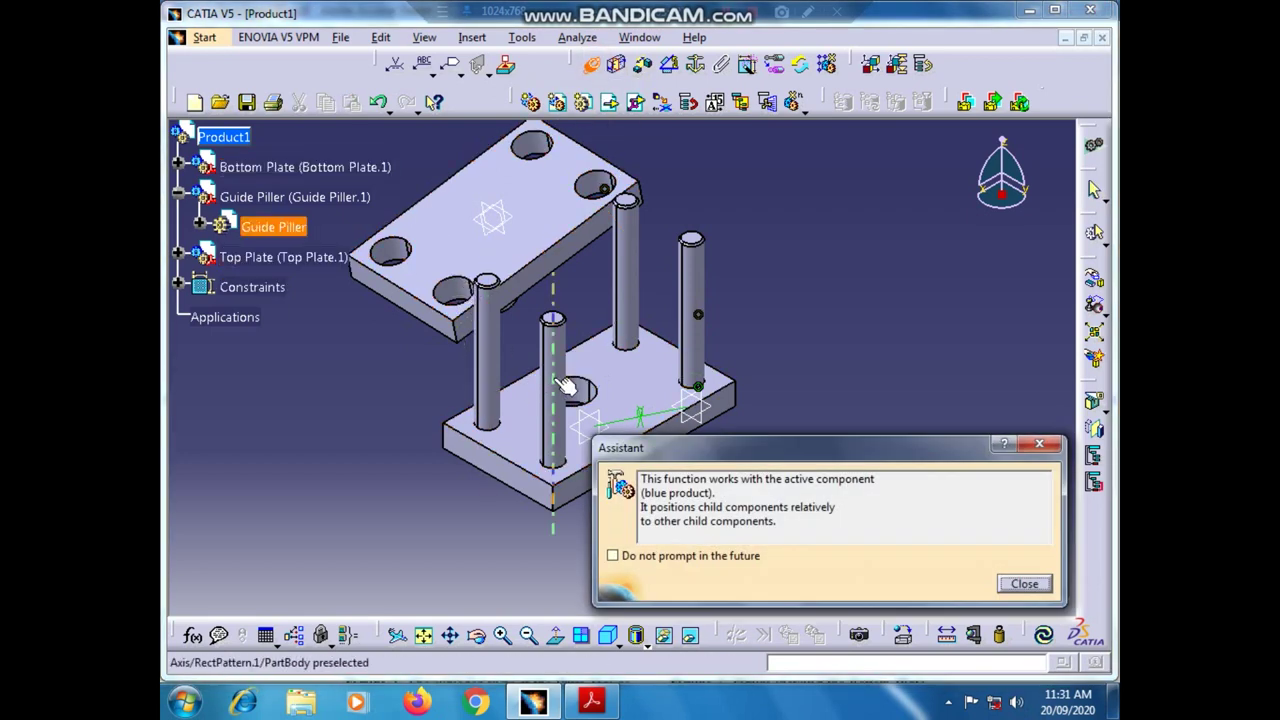
click(563, 385)
click(460, 296)
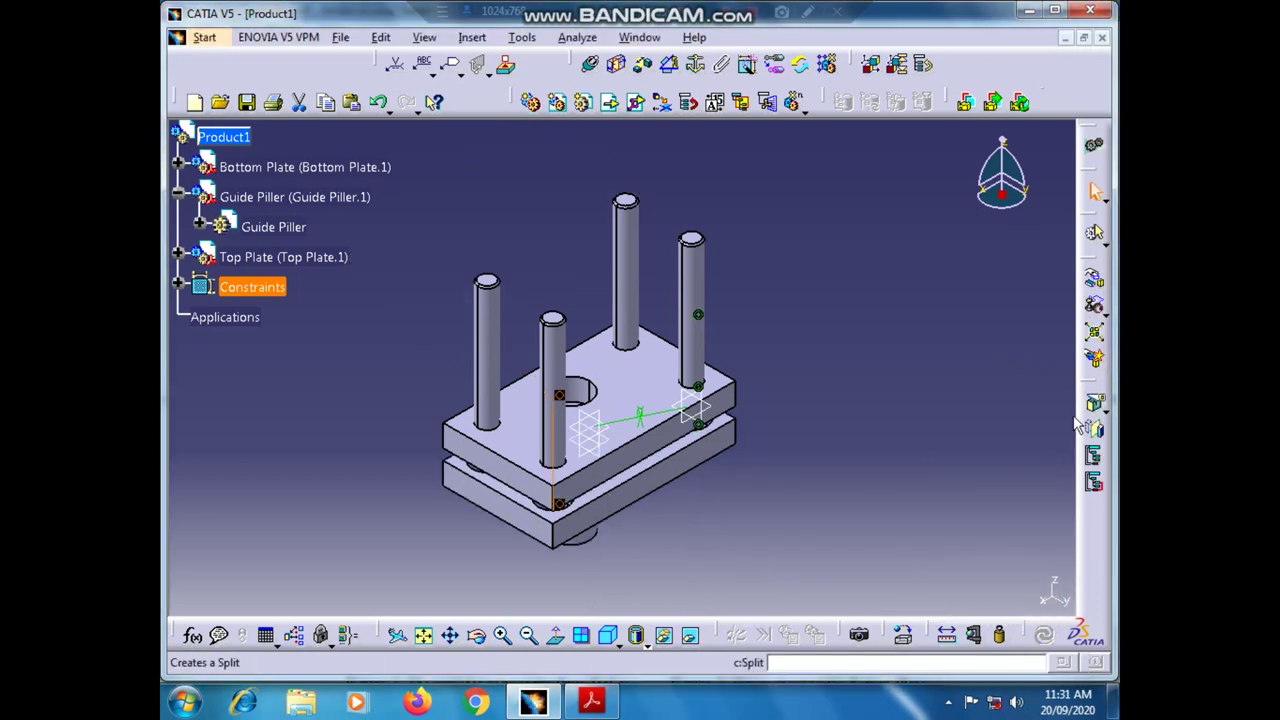
- Raise the Top Plate along the Z axis to just above the guide pillars and accept the position
click(1095, 192)
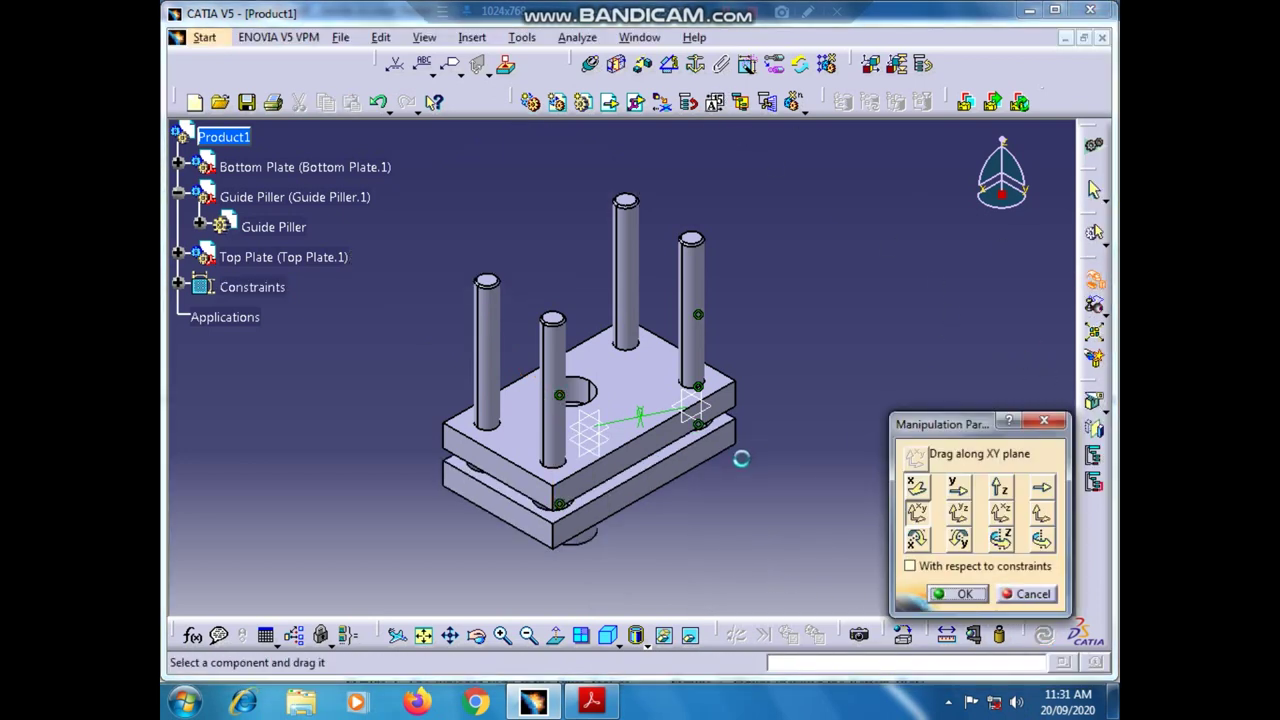
click(1000, 488)
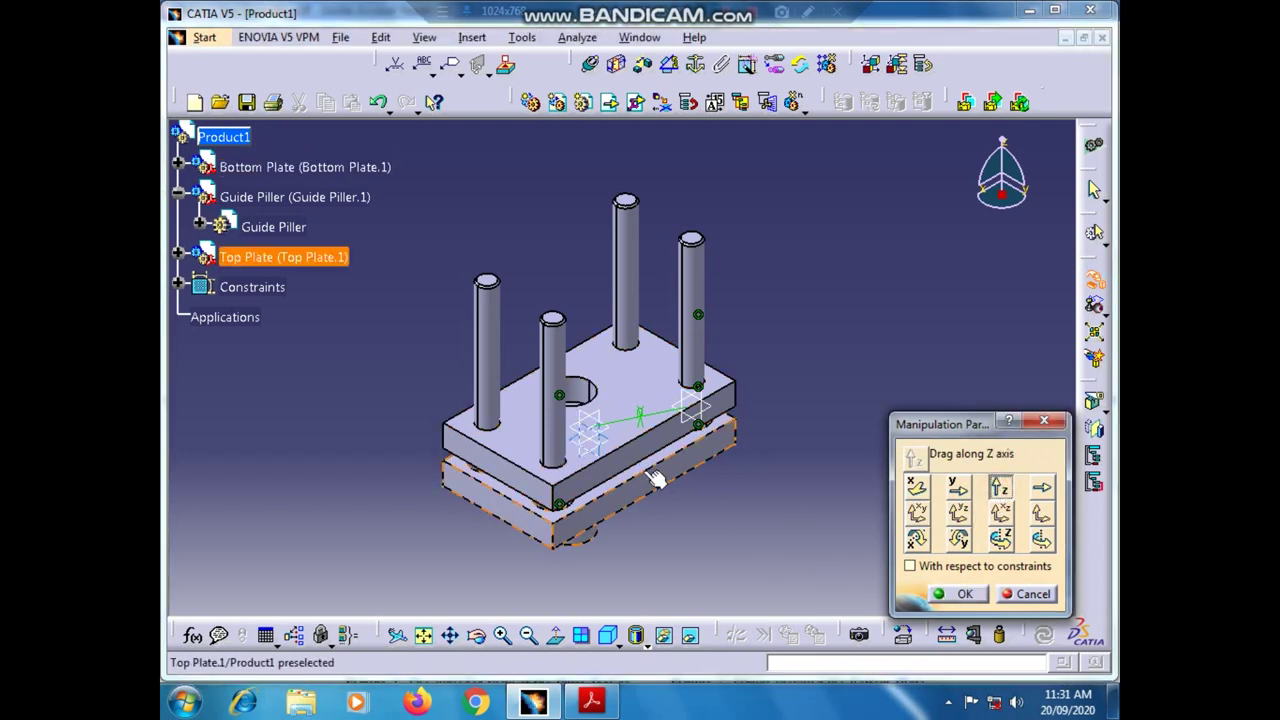
drag(658, 484, 636, 246)
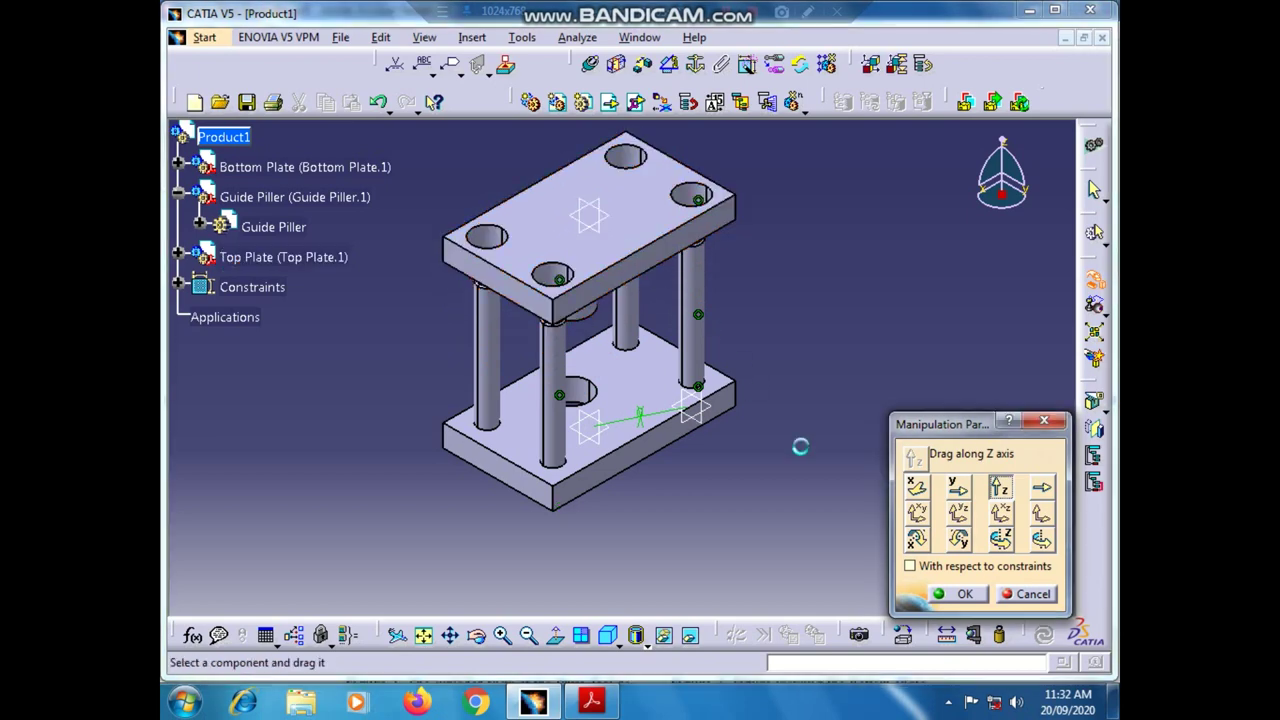
click(955, 594)
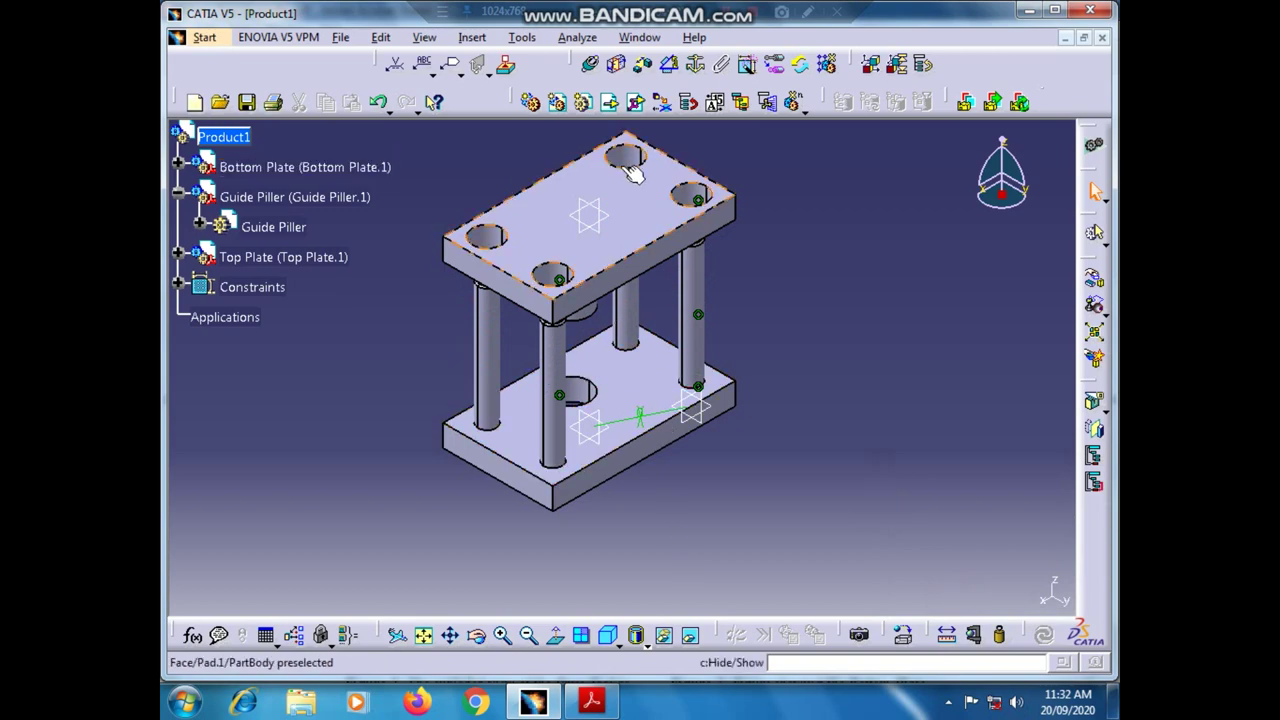
- Insert the existing Guide Bush part into Product1 with positioning
click(636, 103)
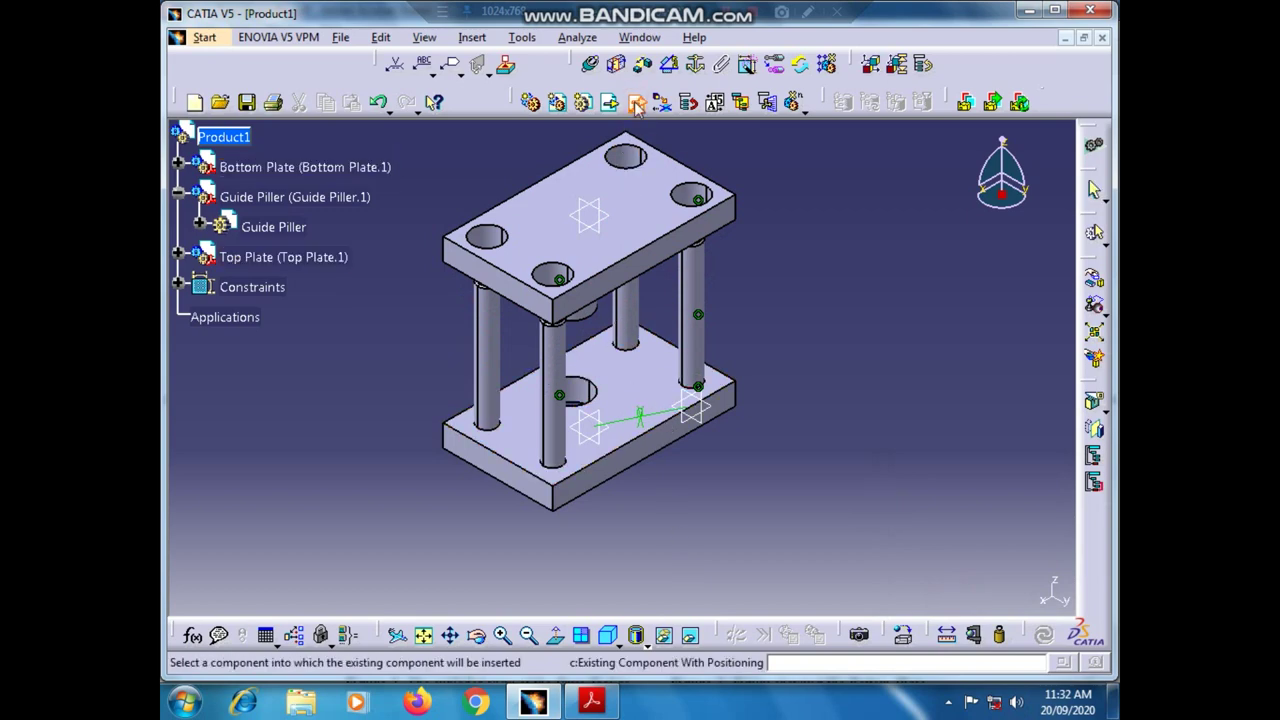
click(222, 137)
click(565, 355)
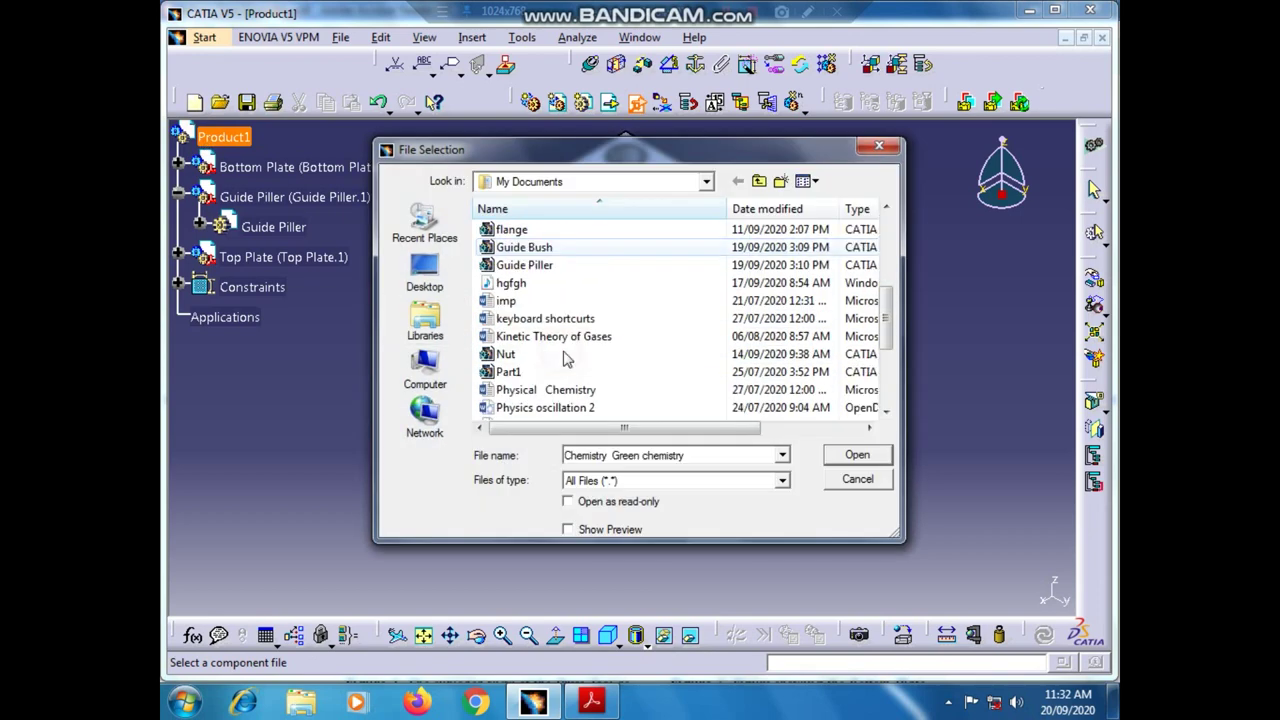
scroll(563, 358, down, 4)
scroll(563, 358, up, 2)
click(530, 336)
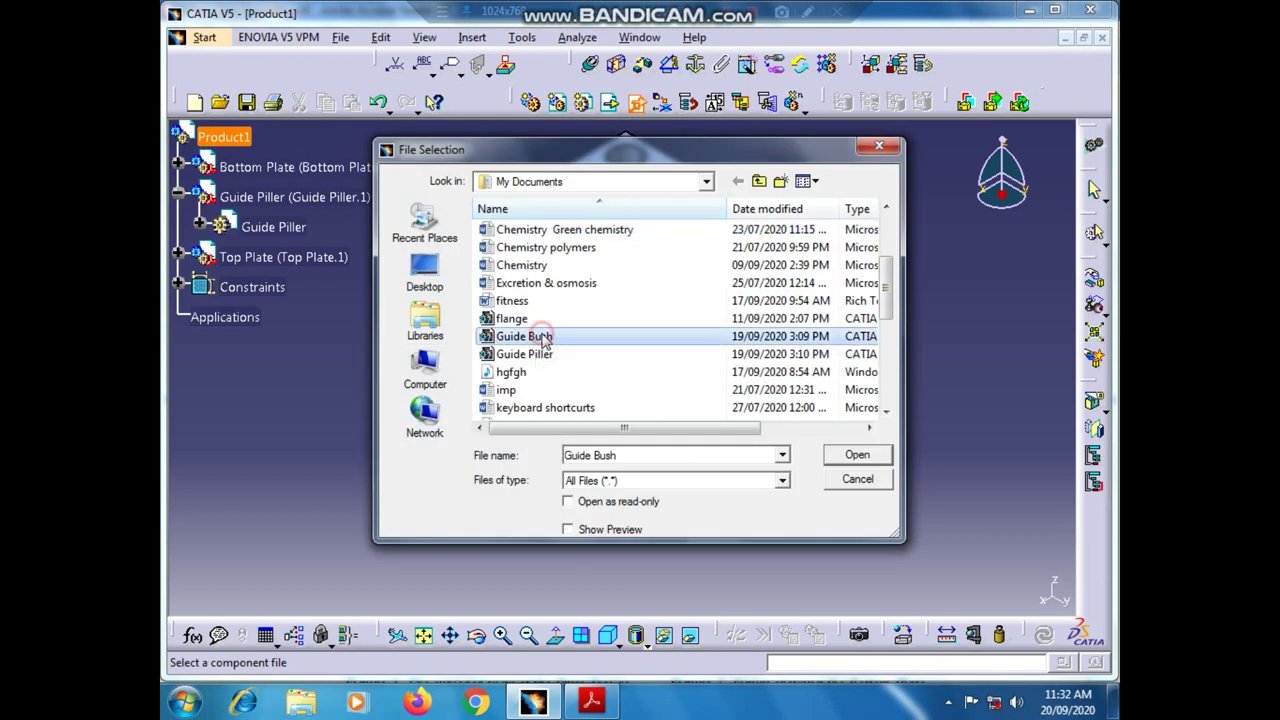
click(857, 455)
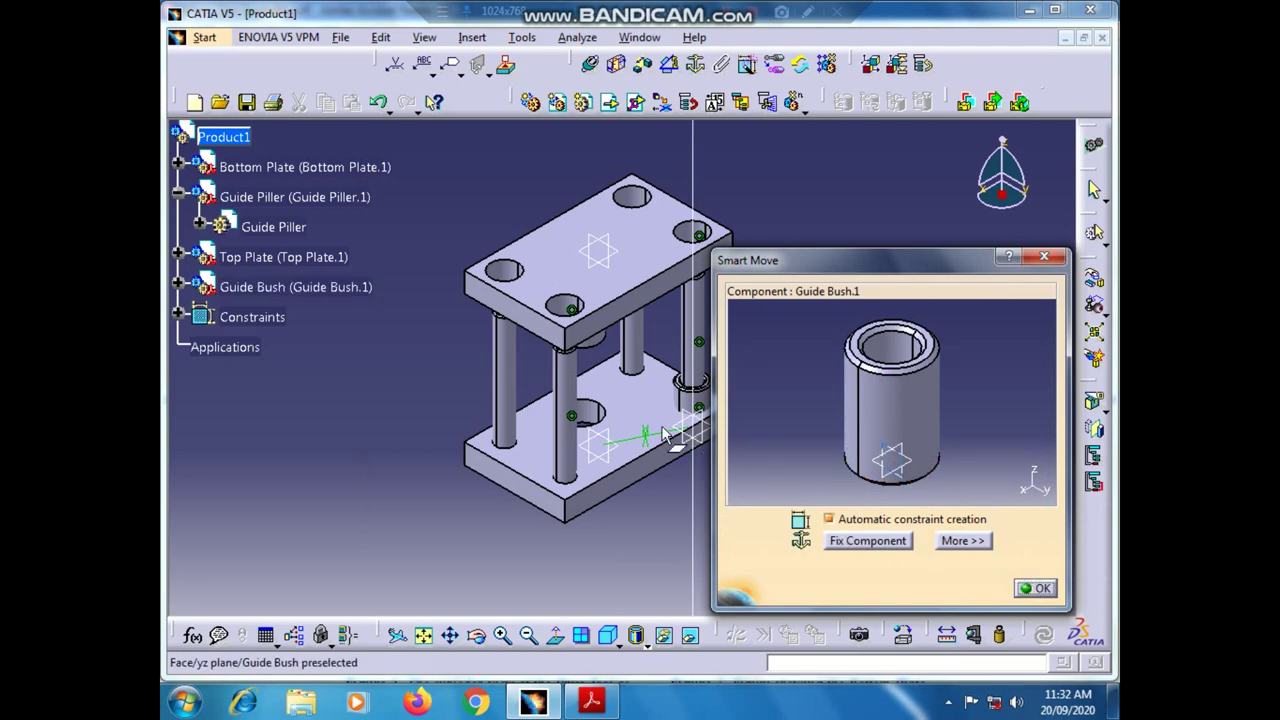
- Move the Guide Bush off its pillar to a clear area beside the Bottom Plate and accept its placement
click(700, 405)
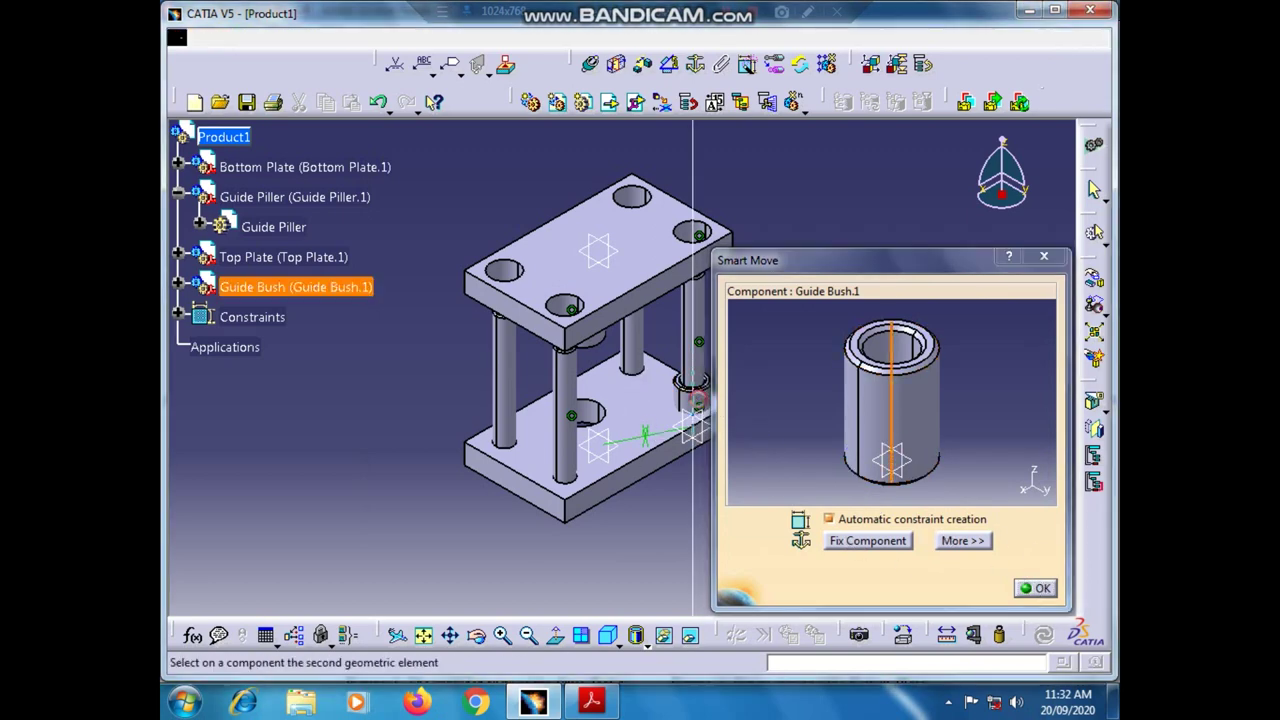
click(680, 420)
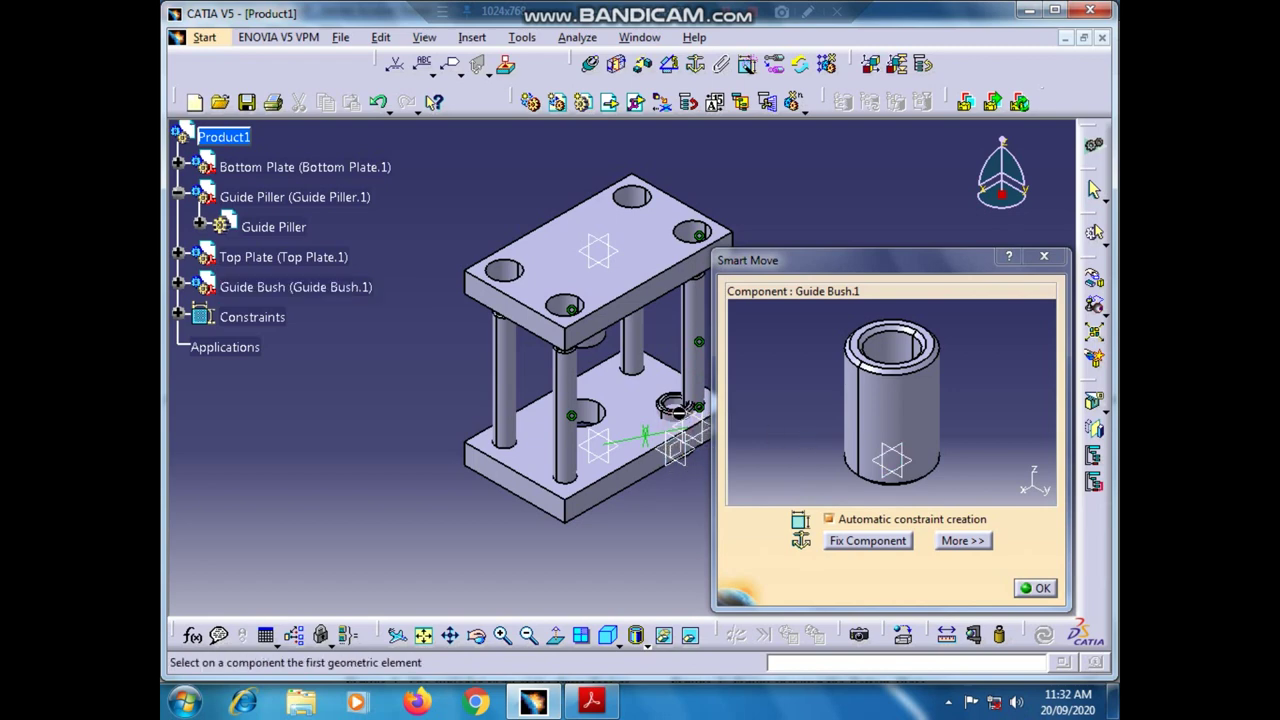
drag(683, 410, 427, 513)
click(1036, 588)
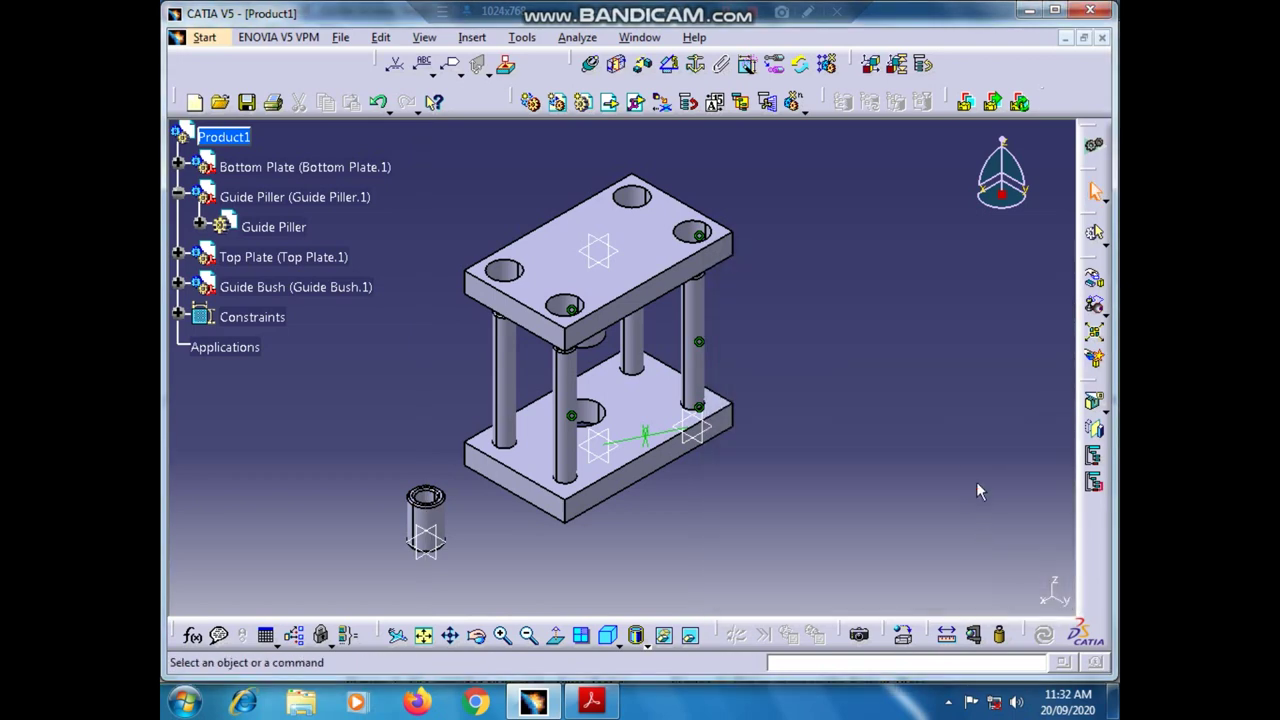
- Move the Guide Bush along the XY plane to the free space beside the Top Plate and accept the position
click(1098, 279)
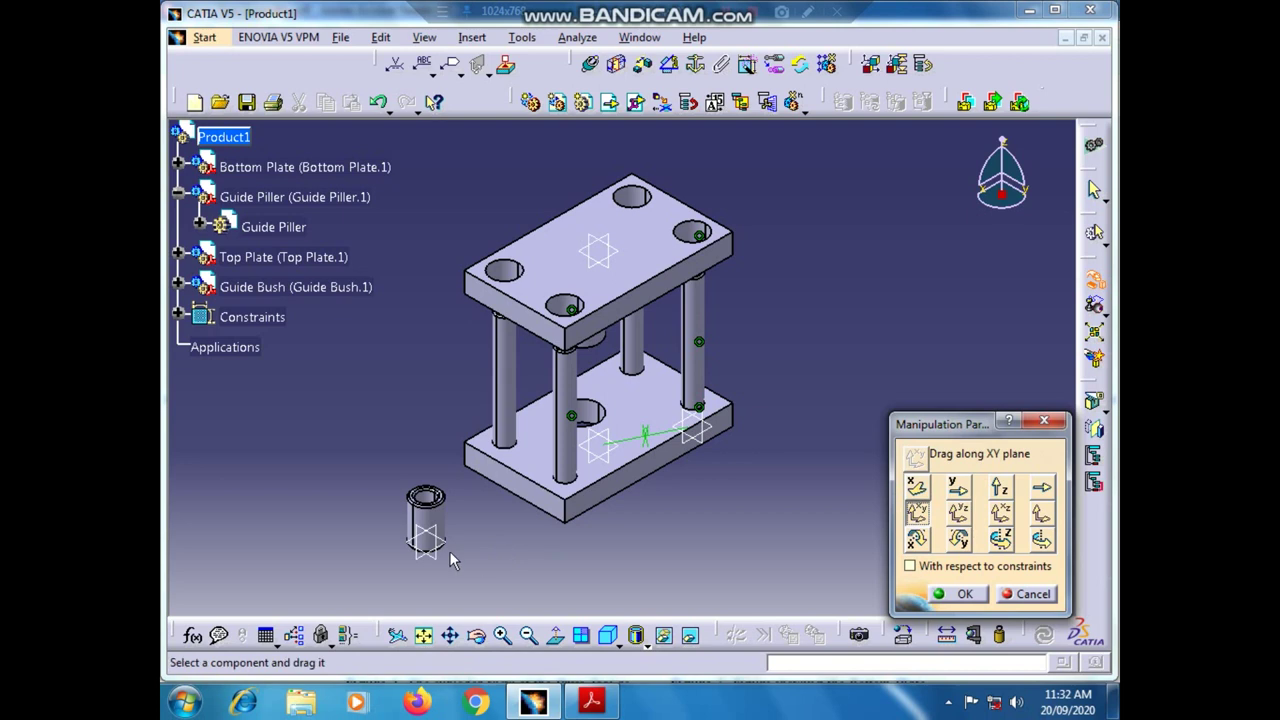
drag(425, 515, 762, 205)
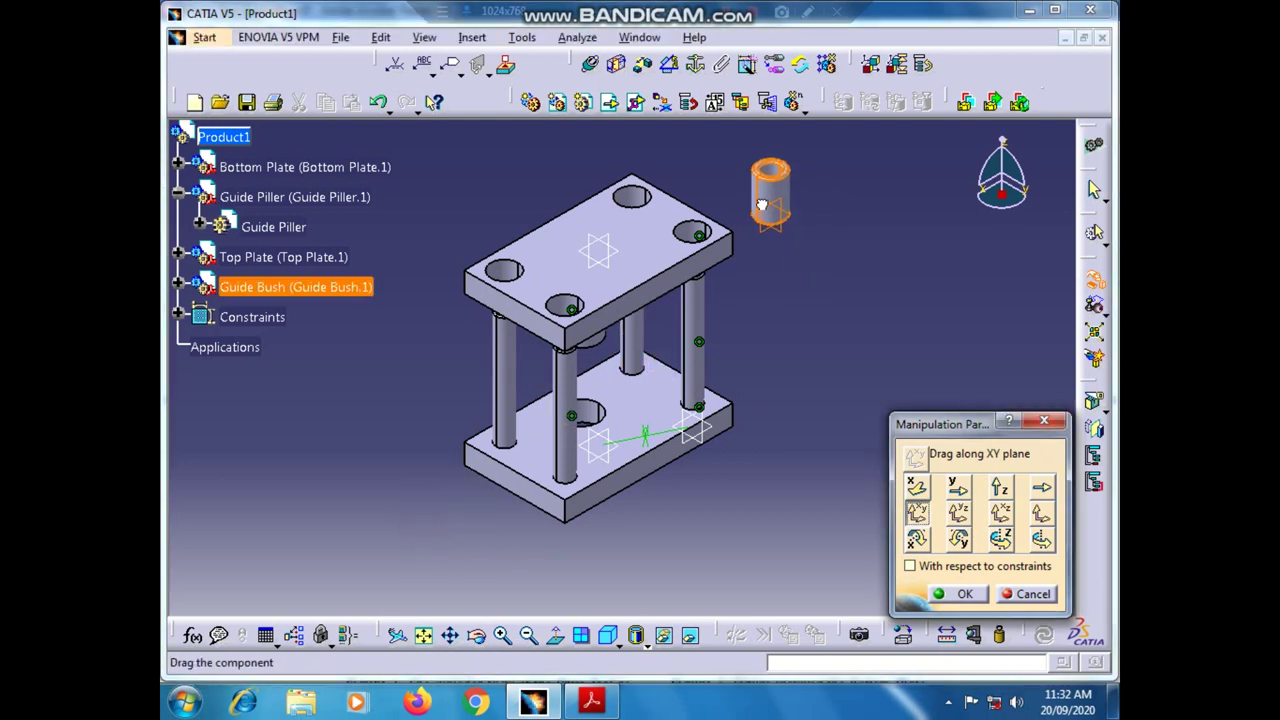
click(950, 594)
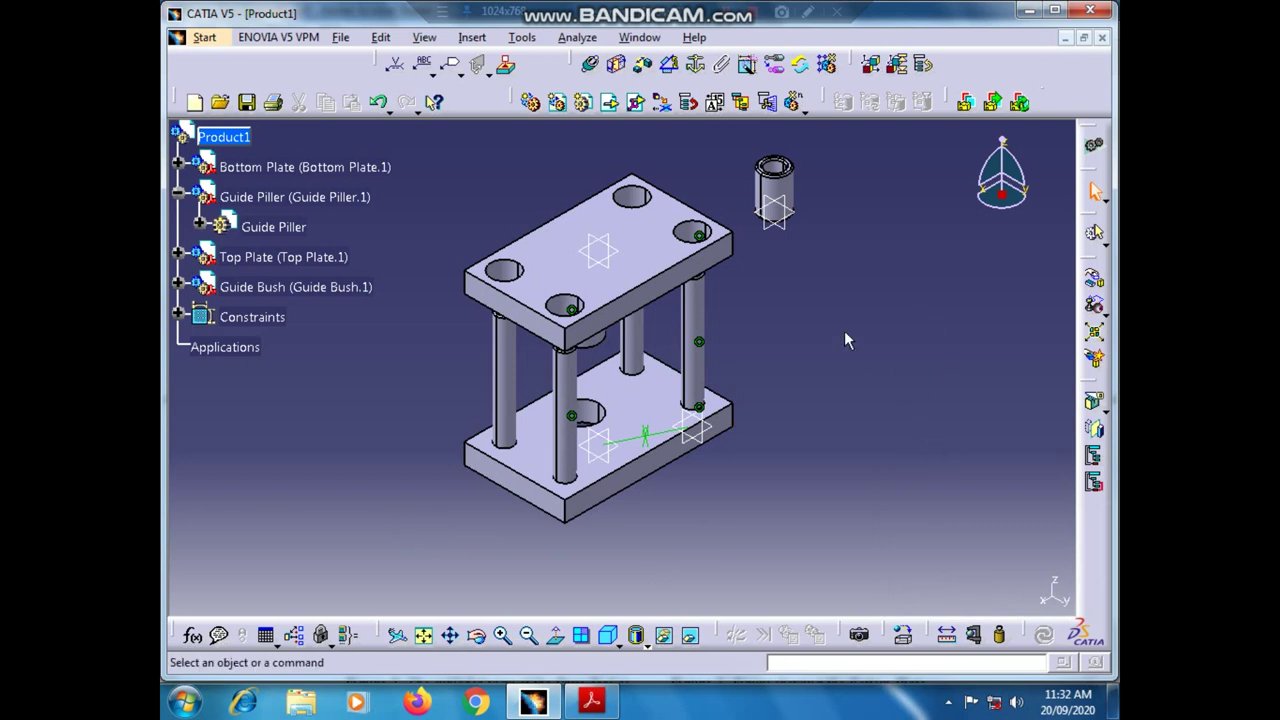
- Add a coincidence constraint between the Guide Bush's axis and the axis of the nearest Top Plate hole
click(592, 66)
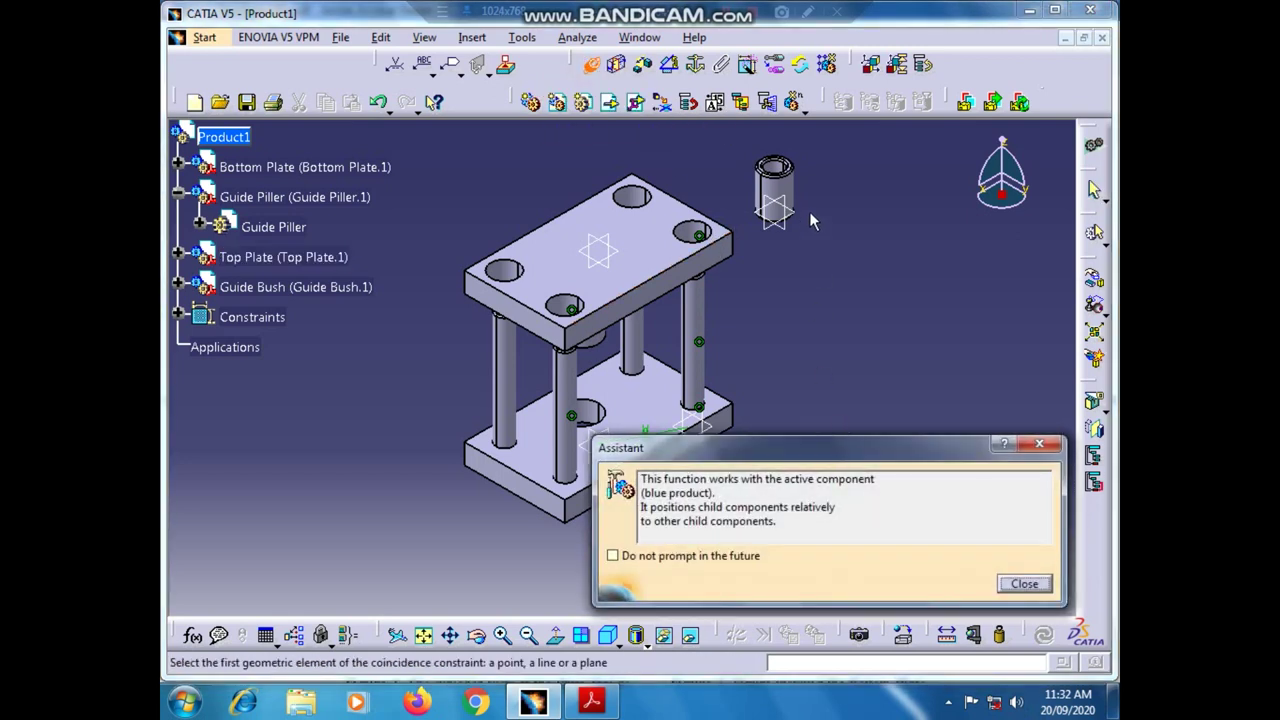
click(777, 191)
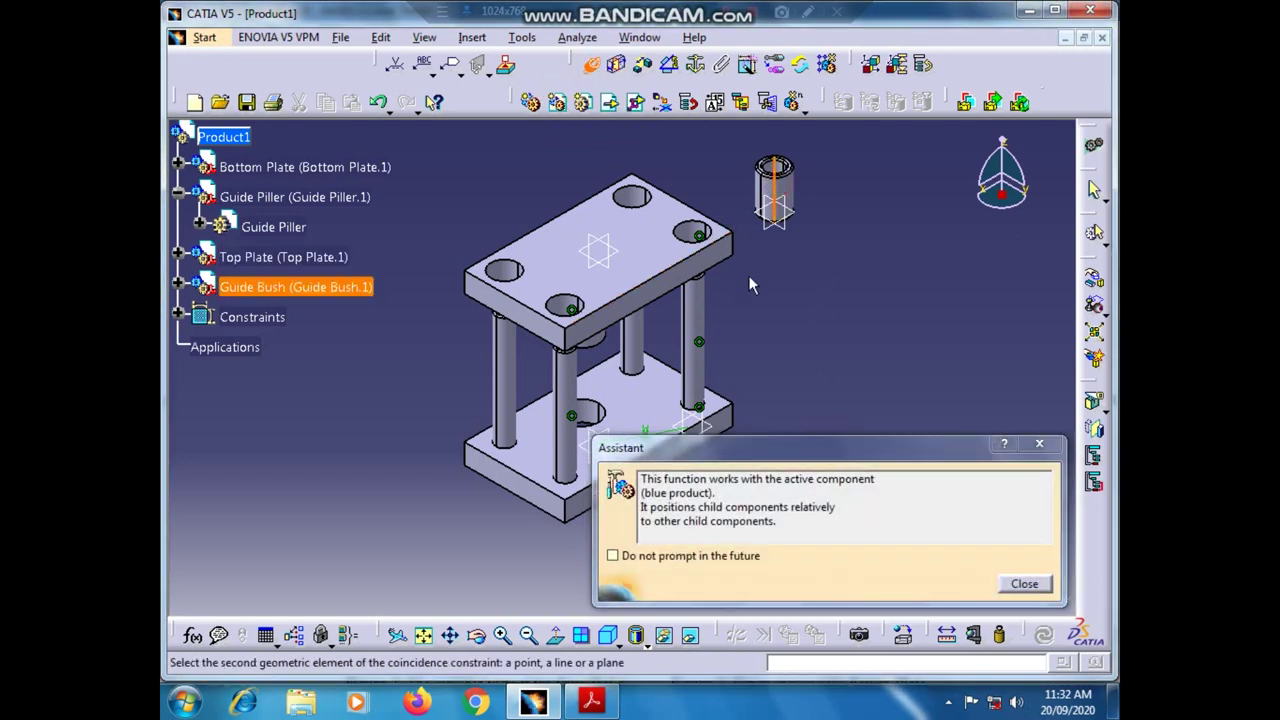
click(700, 244)
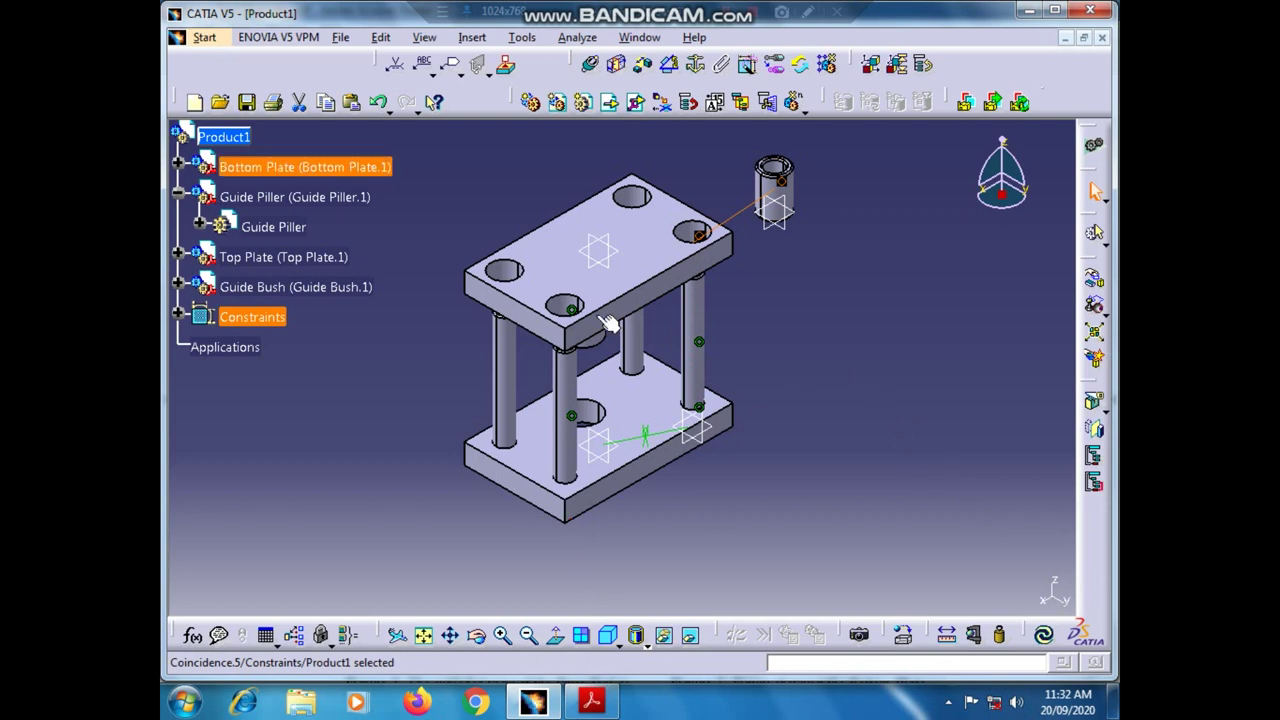
- Add a 0 mm offset constraint between the top faces of the Top Plate and the Guide Bush, keeping the Same orientation
click(645, 66)
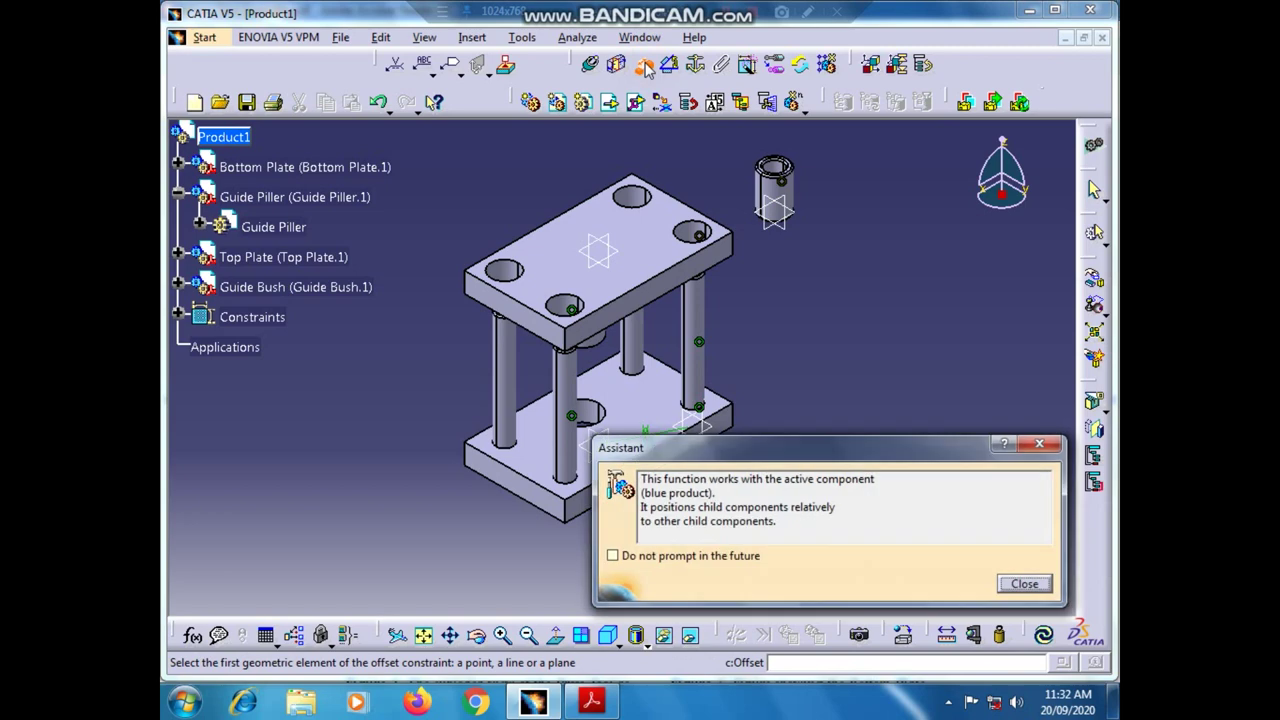
click(634, 233)
click(1040, 587)
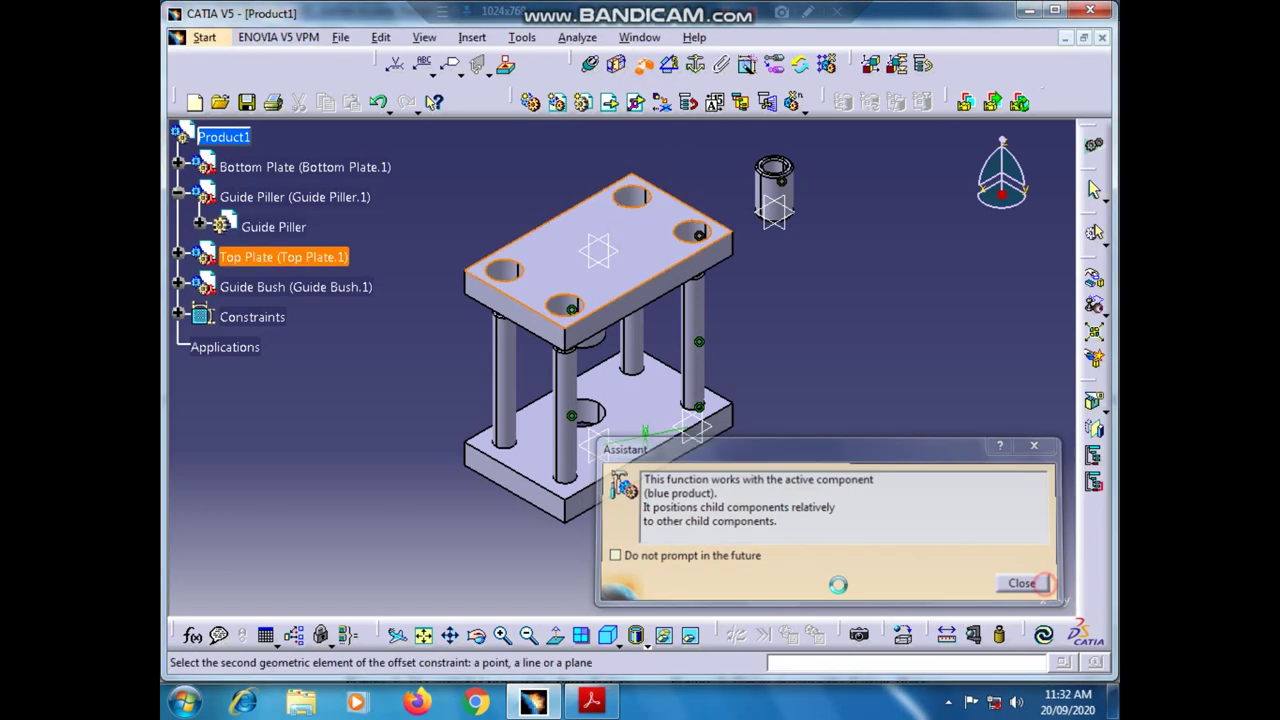
click(503, 636)
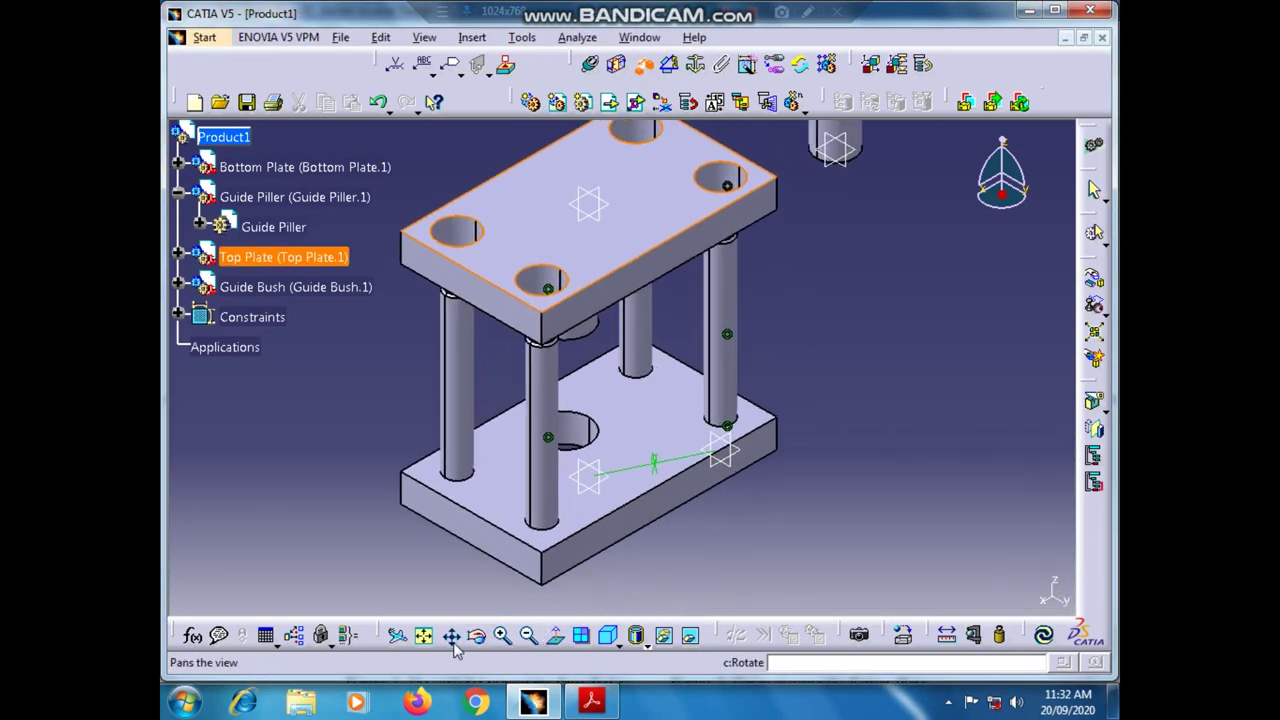
drag(1025, 307, 846, 463)
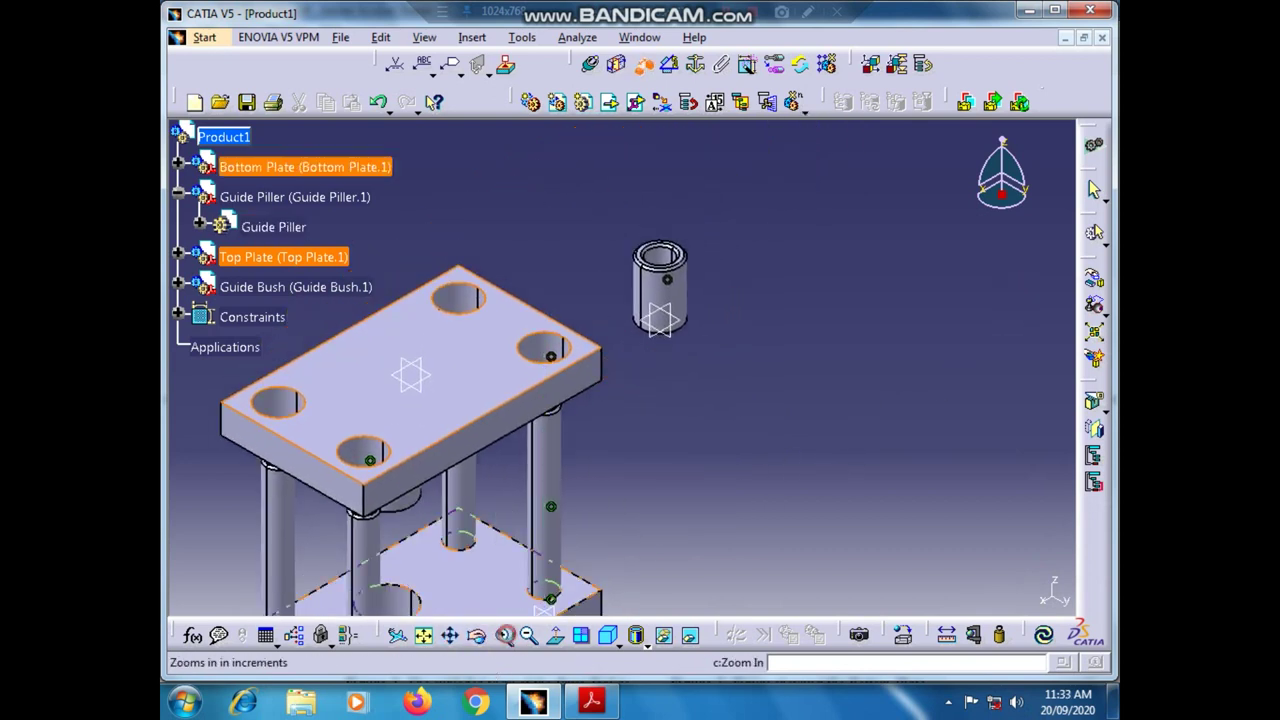
click(503, 636)
click(503, 636)
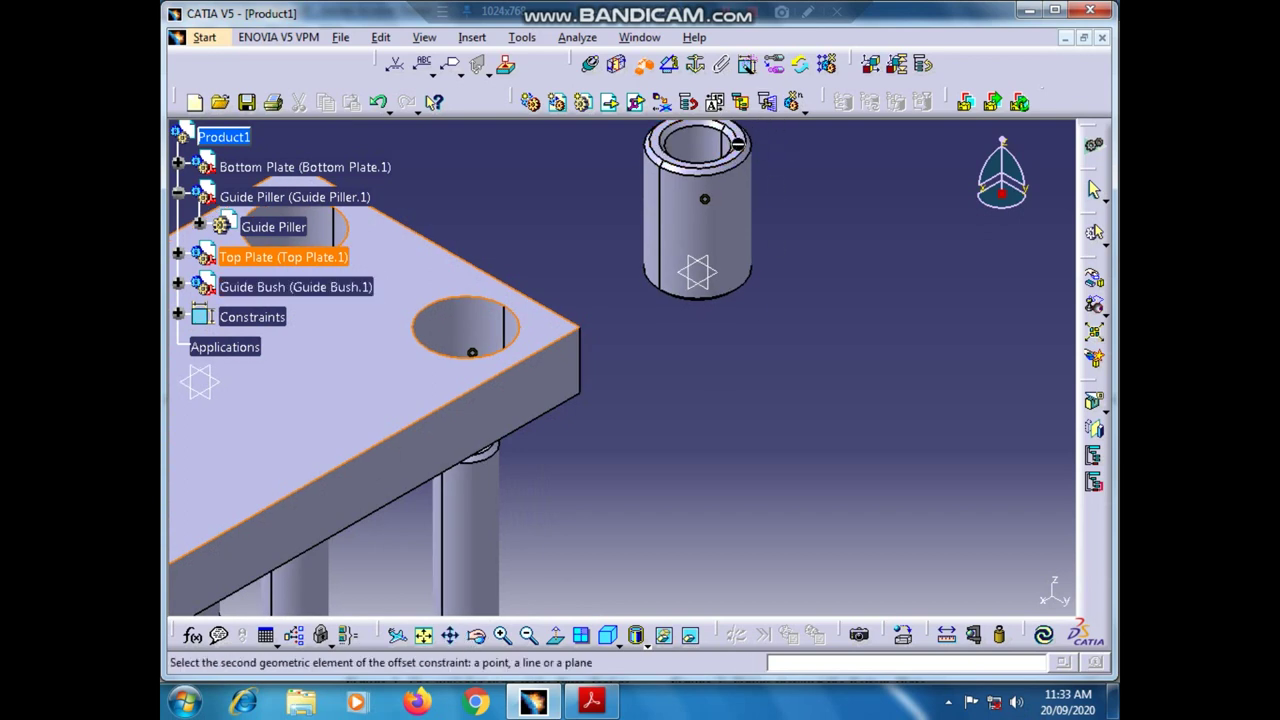
click(752, 145)
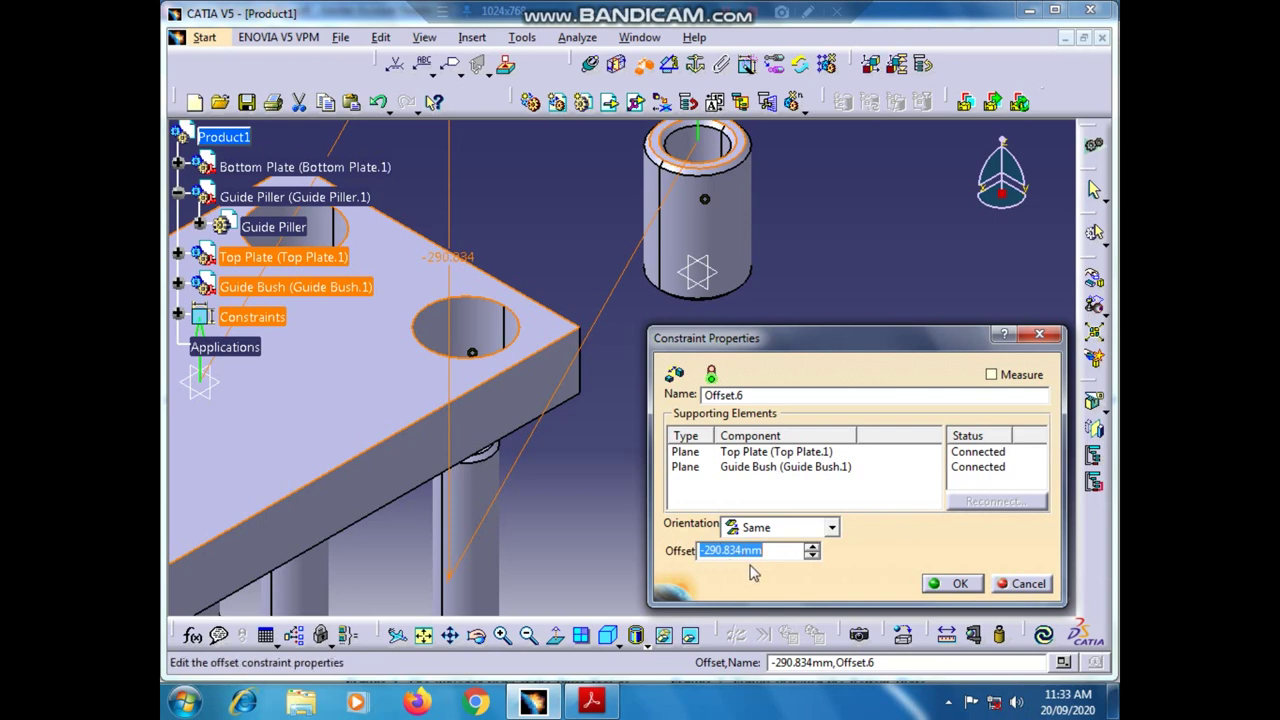
text(0)
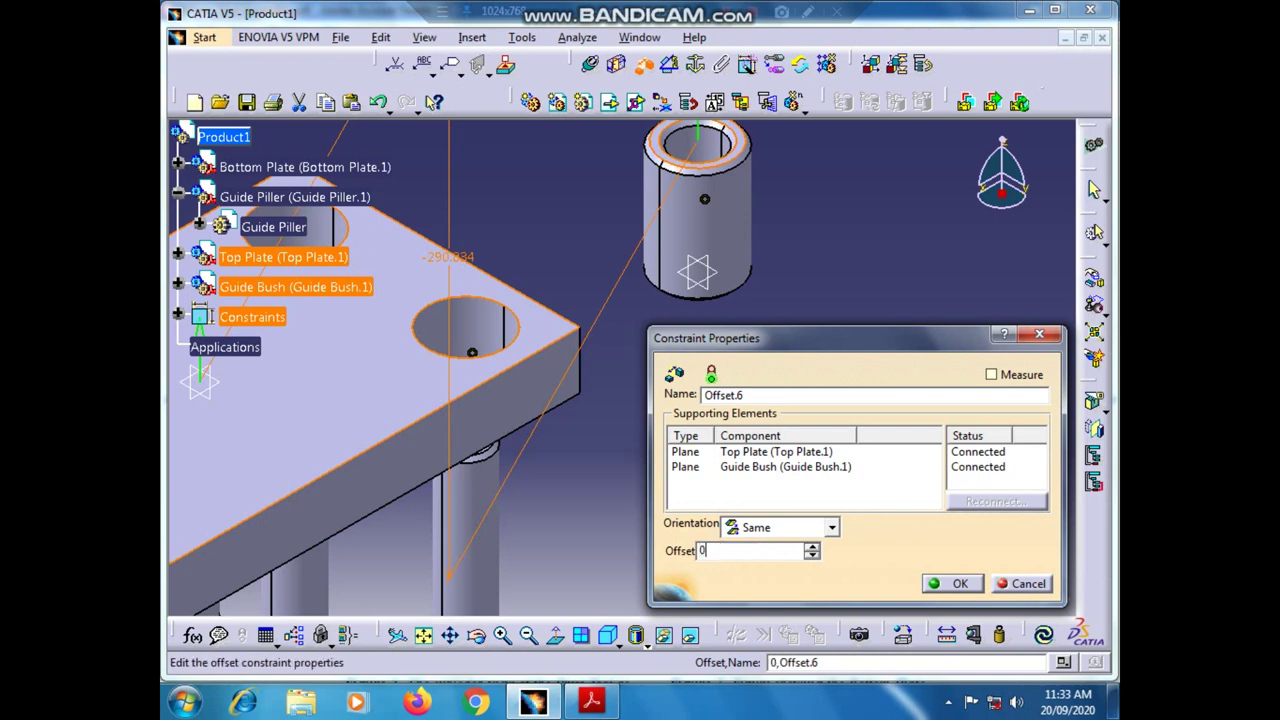
click(962, 587)
- Update the assembly so the Guide Bush moves into its constrained position in the Top Plate hole
click(530, 636)
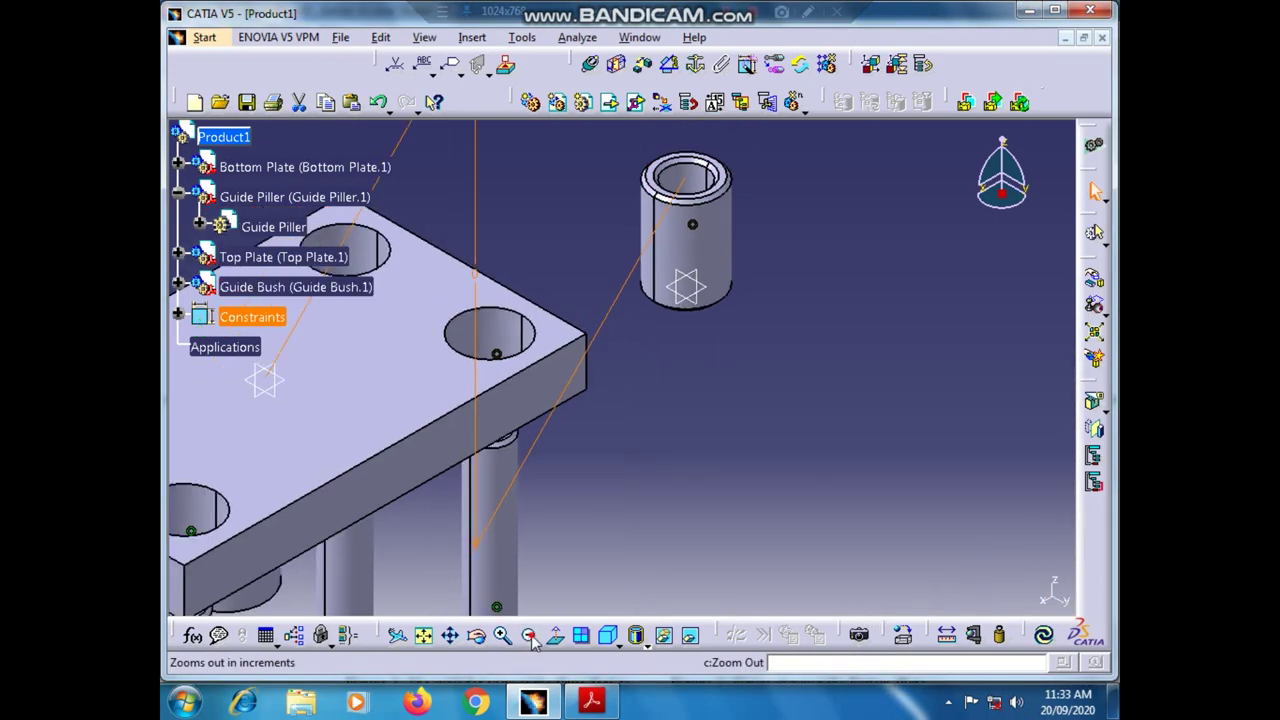
click(530, 636)
click(530, 636)
click(530, 636)
click(530, 636)
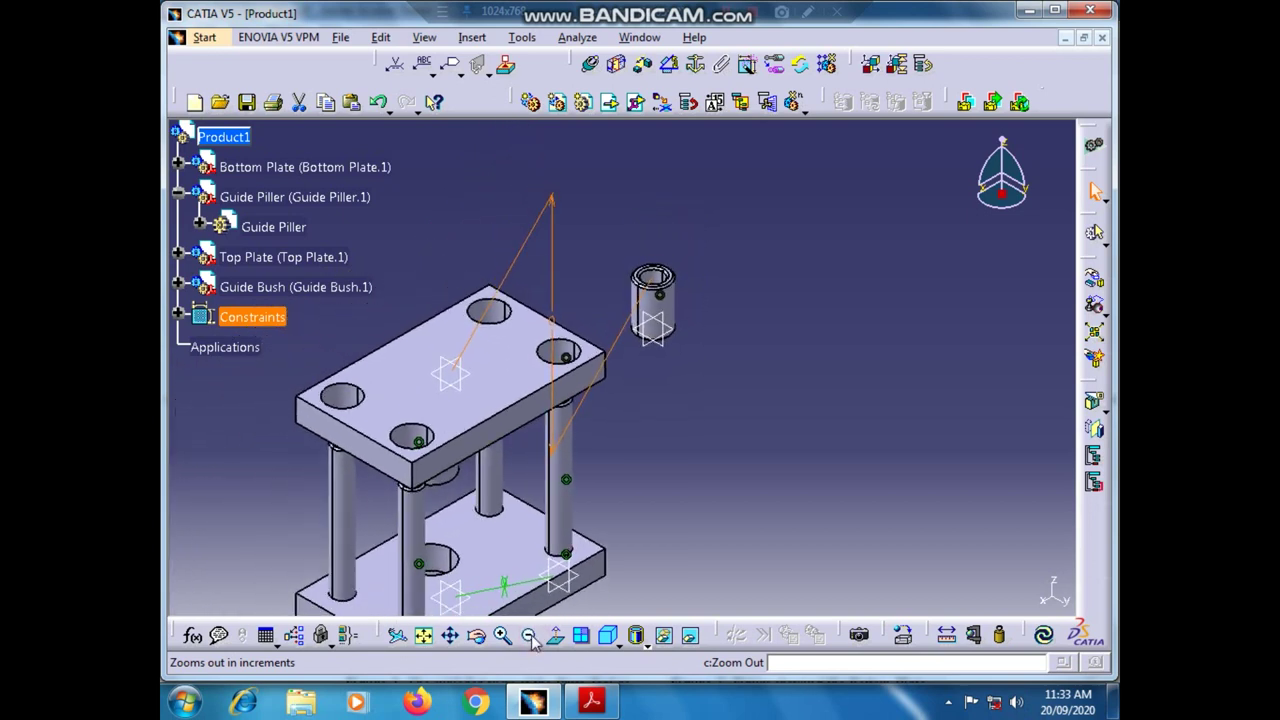
click(424, 636)
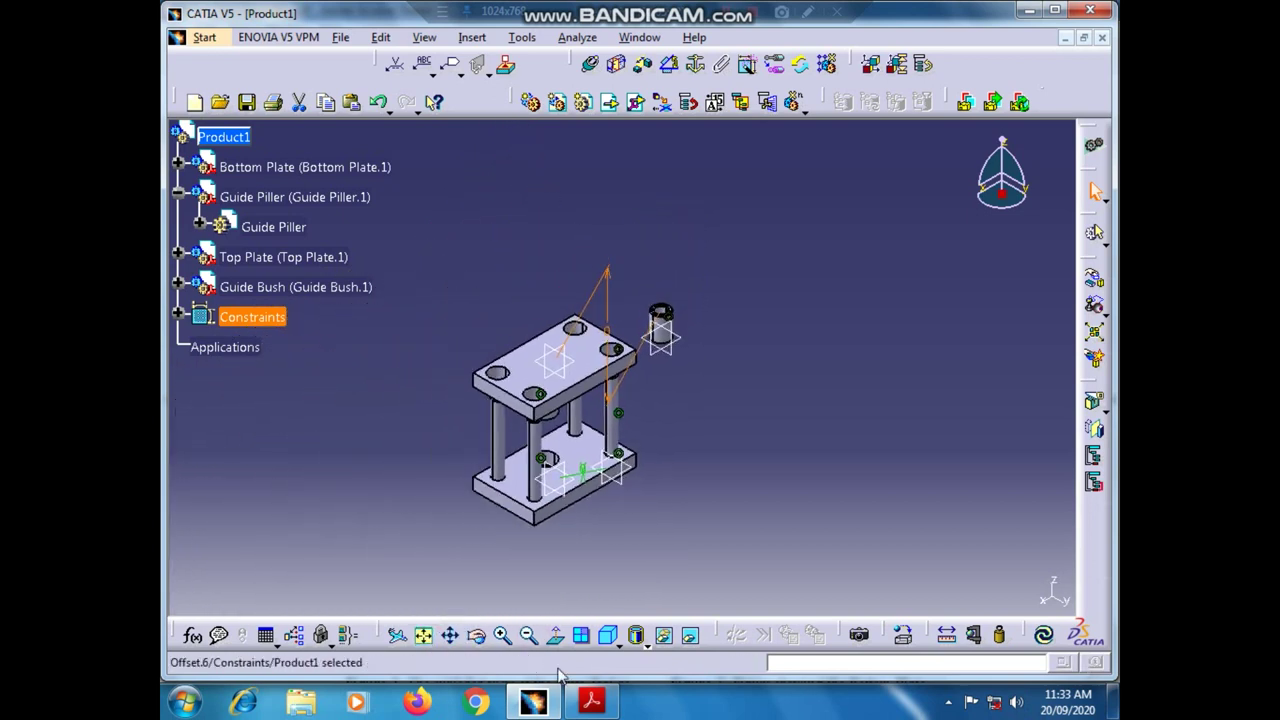
click(503, 636)
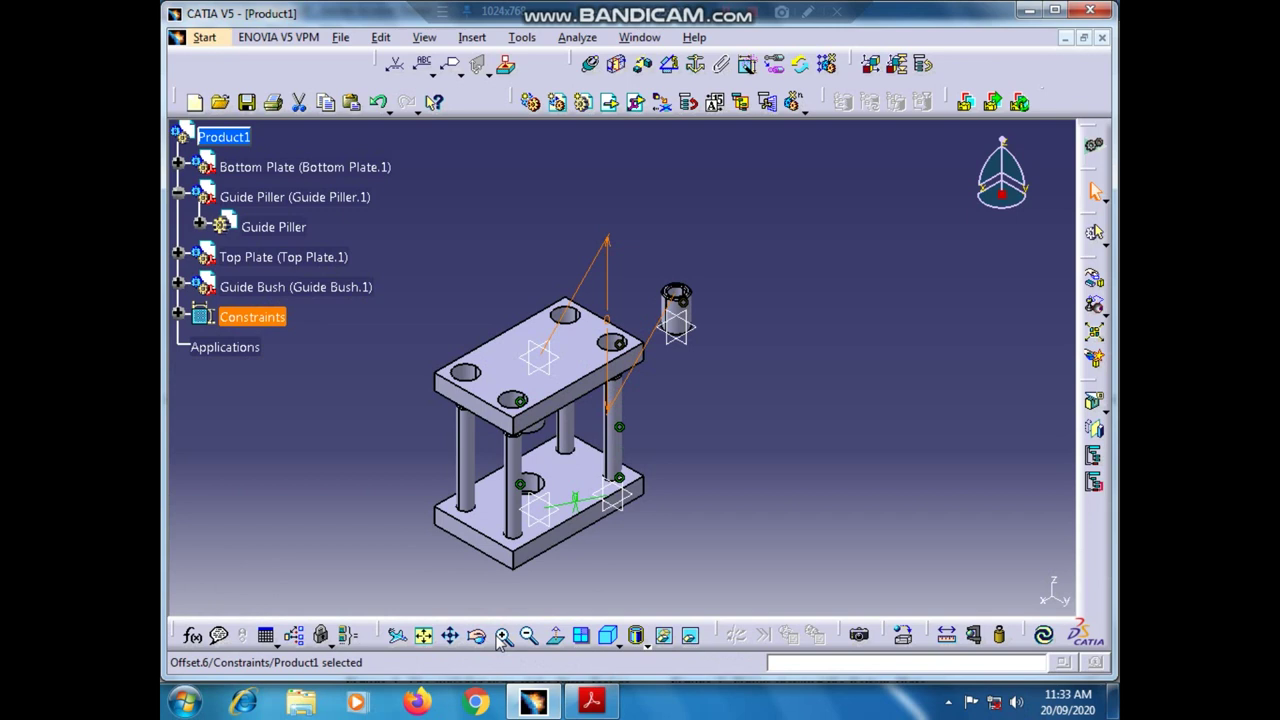
click(1045, 636)
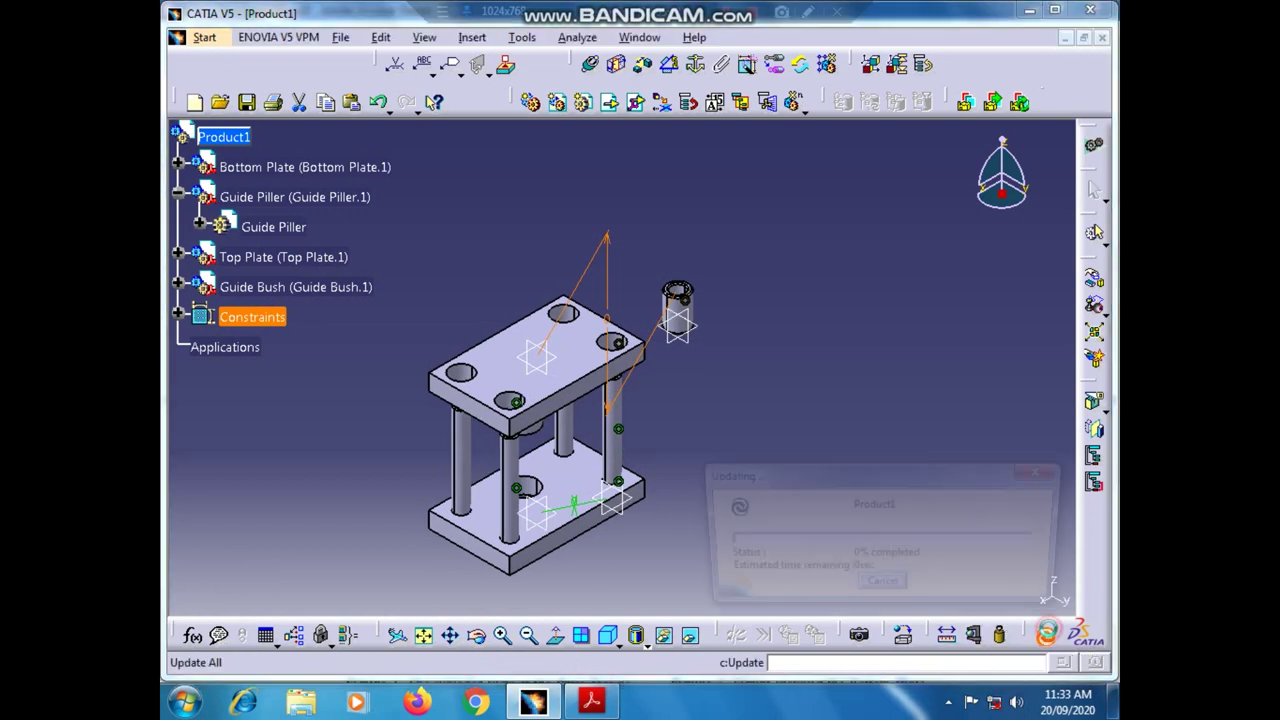
click(503, 636)
click(503, 636)
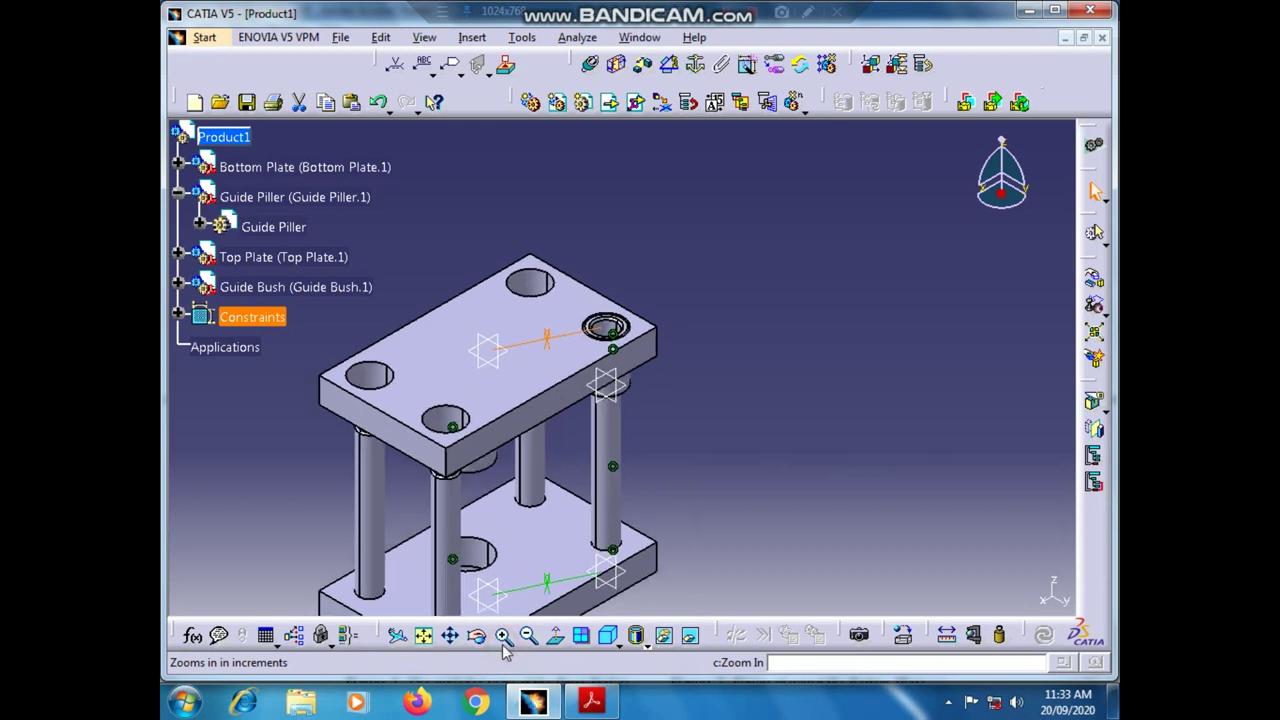
click(451, 636)
drag(451, 483, 639, 407)
click(930, 382)
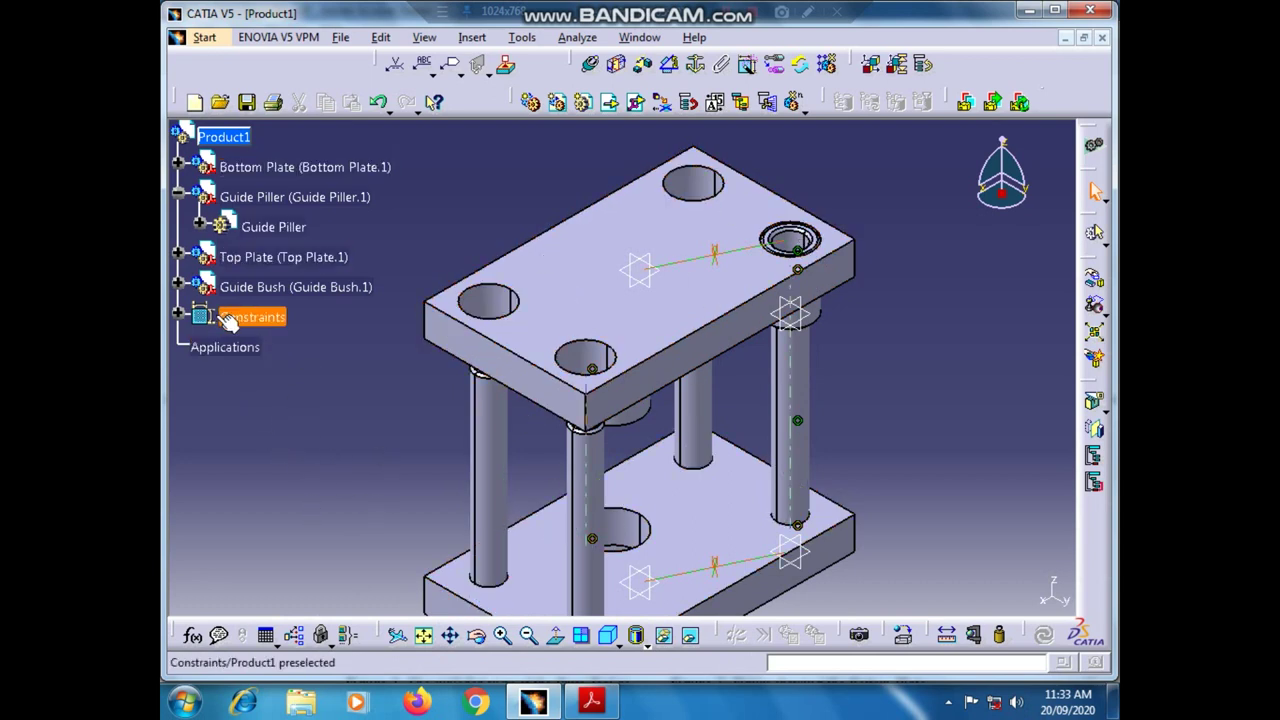
- Activate the Guide Bush part and start a rectangular pattern of its solid with 2 instances at 190 mm spacing in the first direction
click(178, 287)
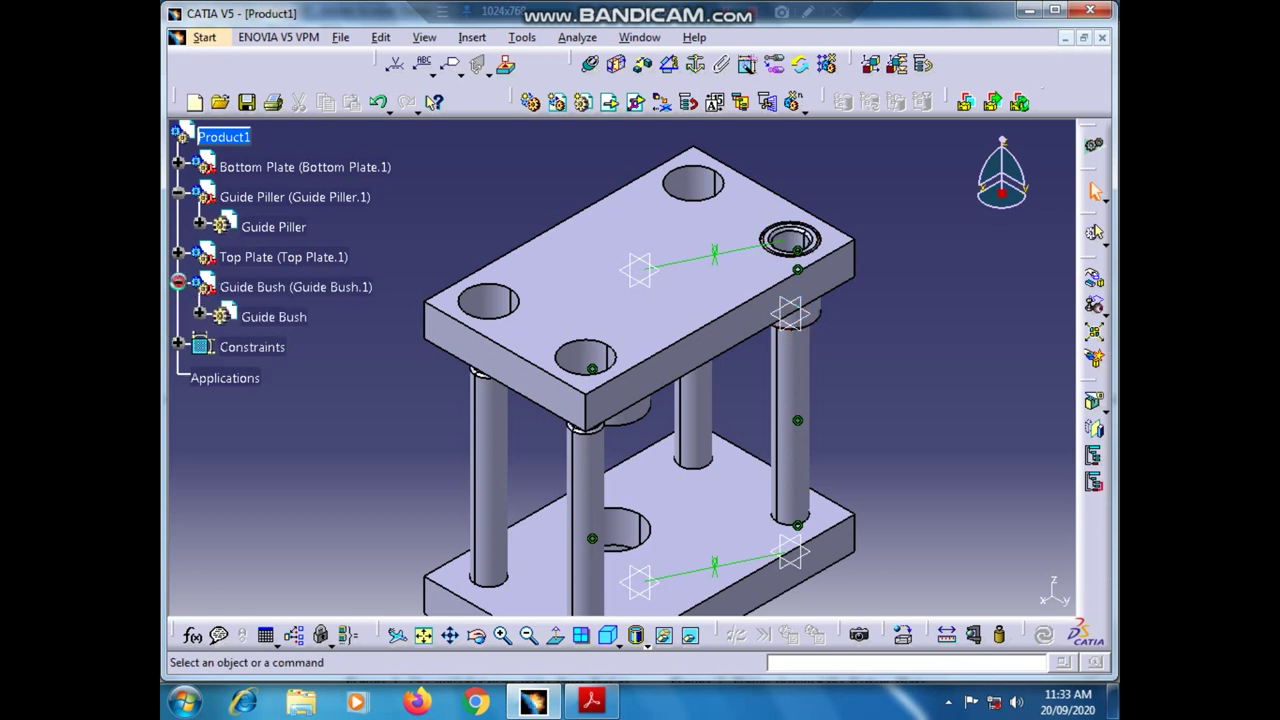
double_click(290, 316)
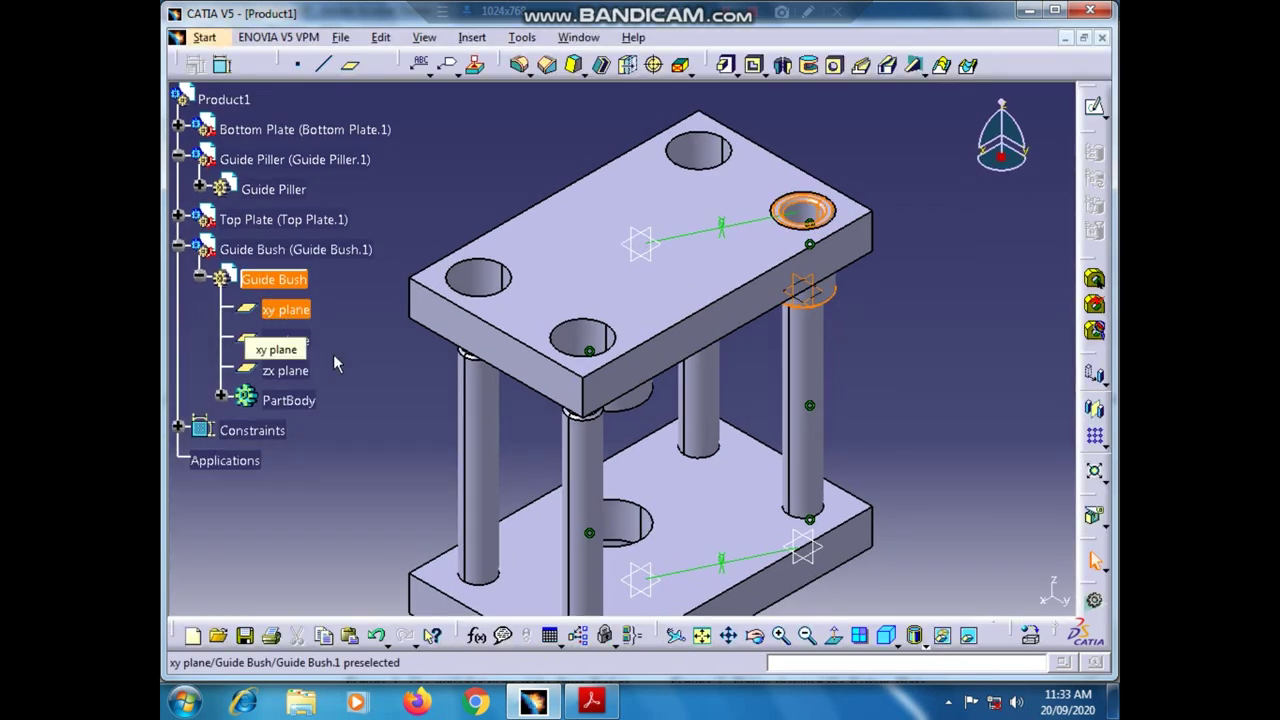
click(1097, 440)
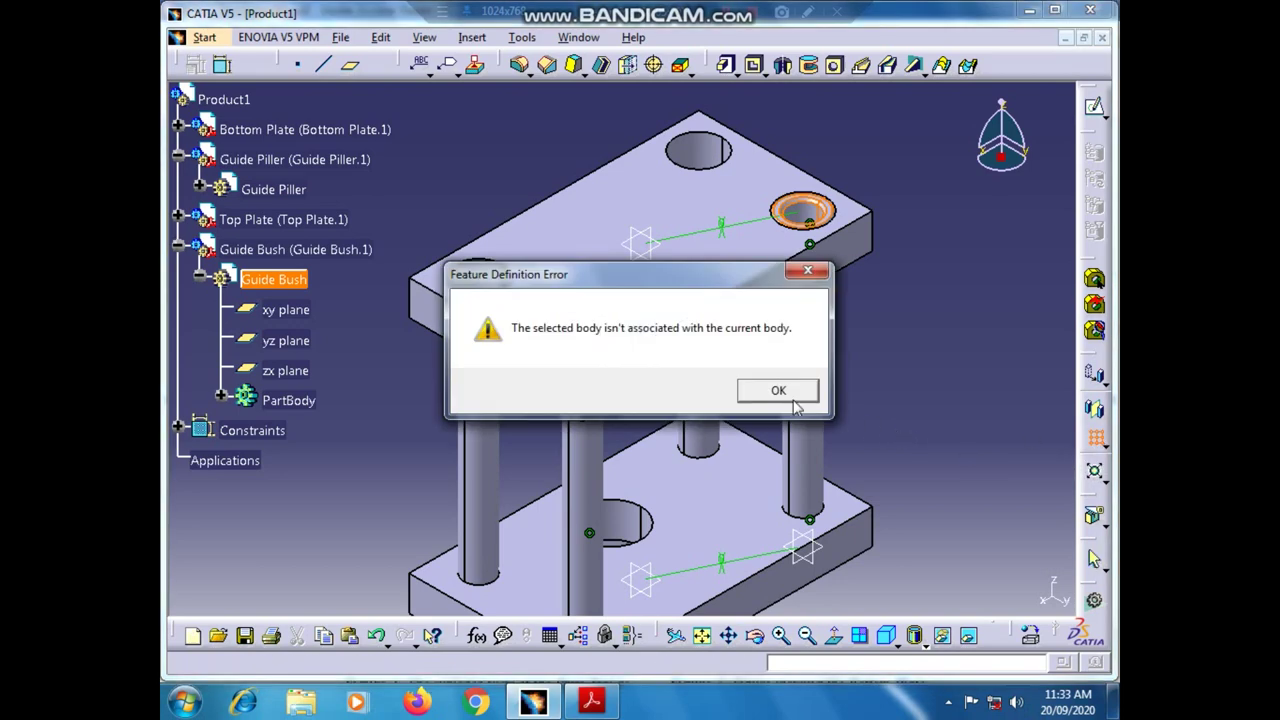
click(777, 392)
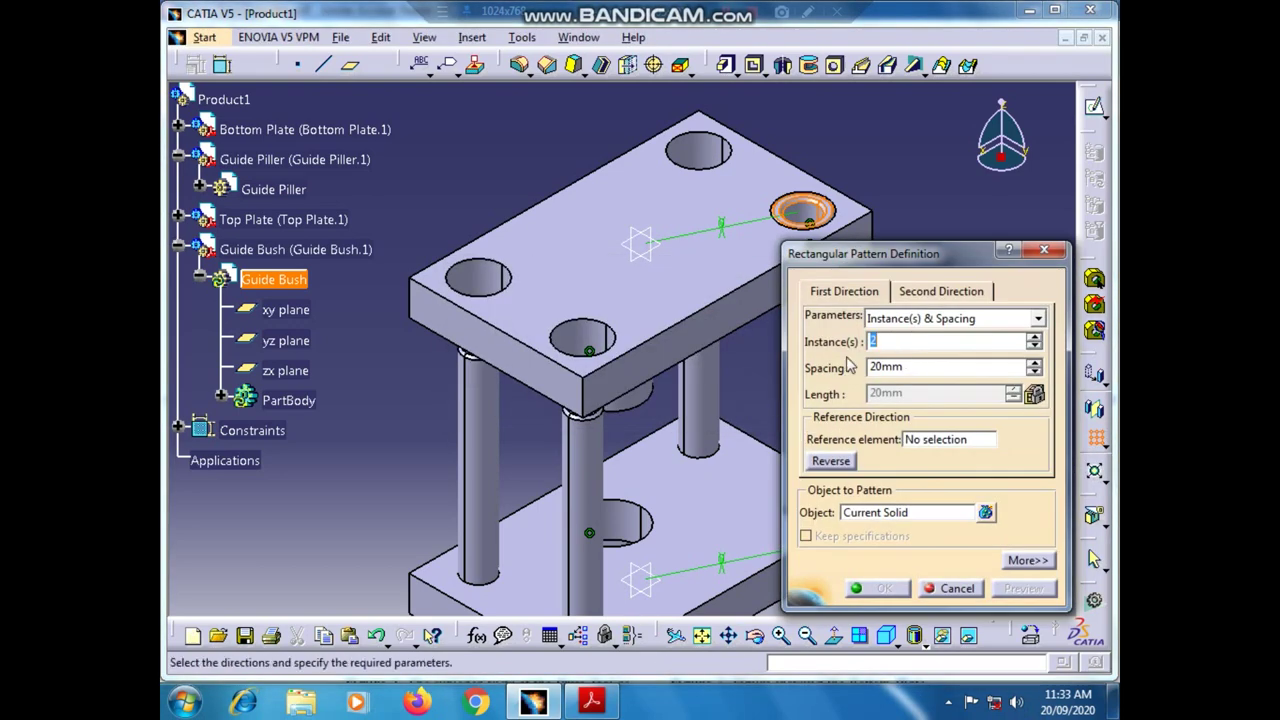
key(Return)
- Set the pattern's second direction to 2 instances at 90 mm spacing, referenced to the Top Plate's top face, and reverse it
click(978, 292)
text(2)
click(906, 366)
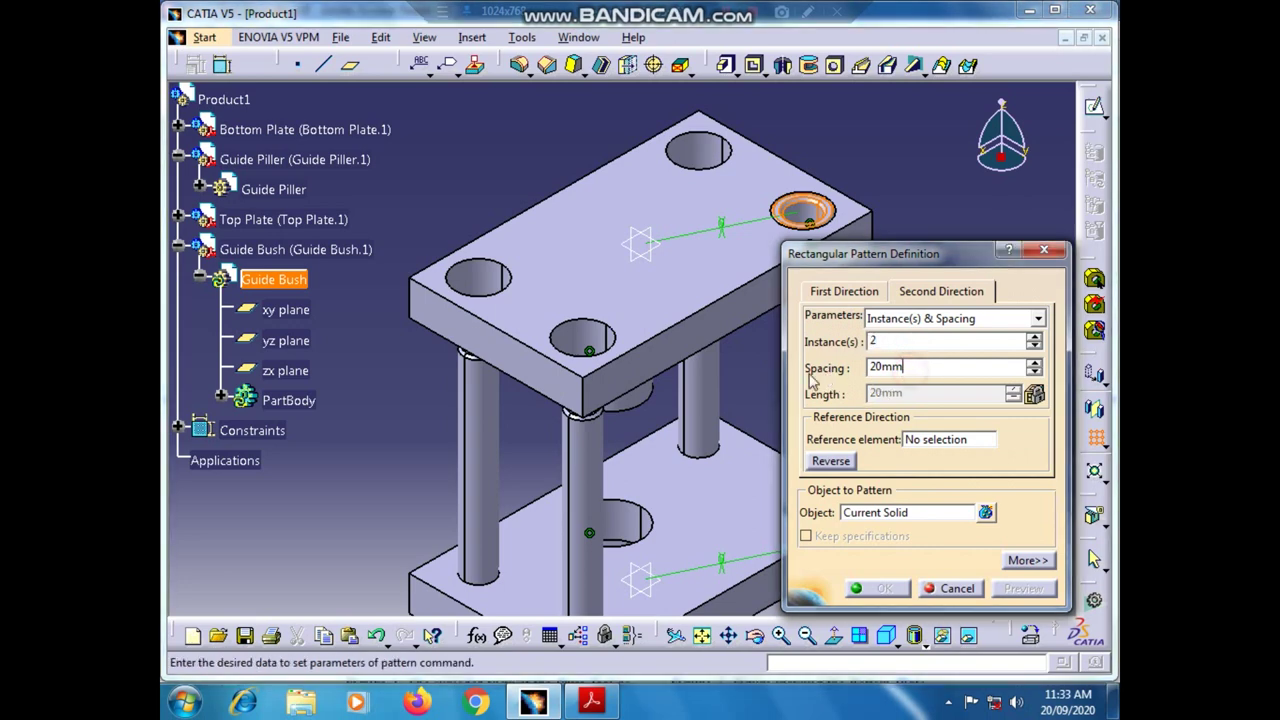
drag(885, 366, 846, 368)
click(950, 440)
click(697, 291)
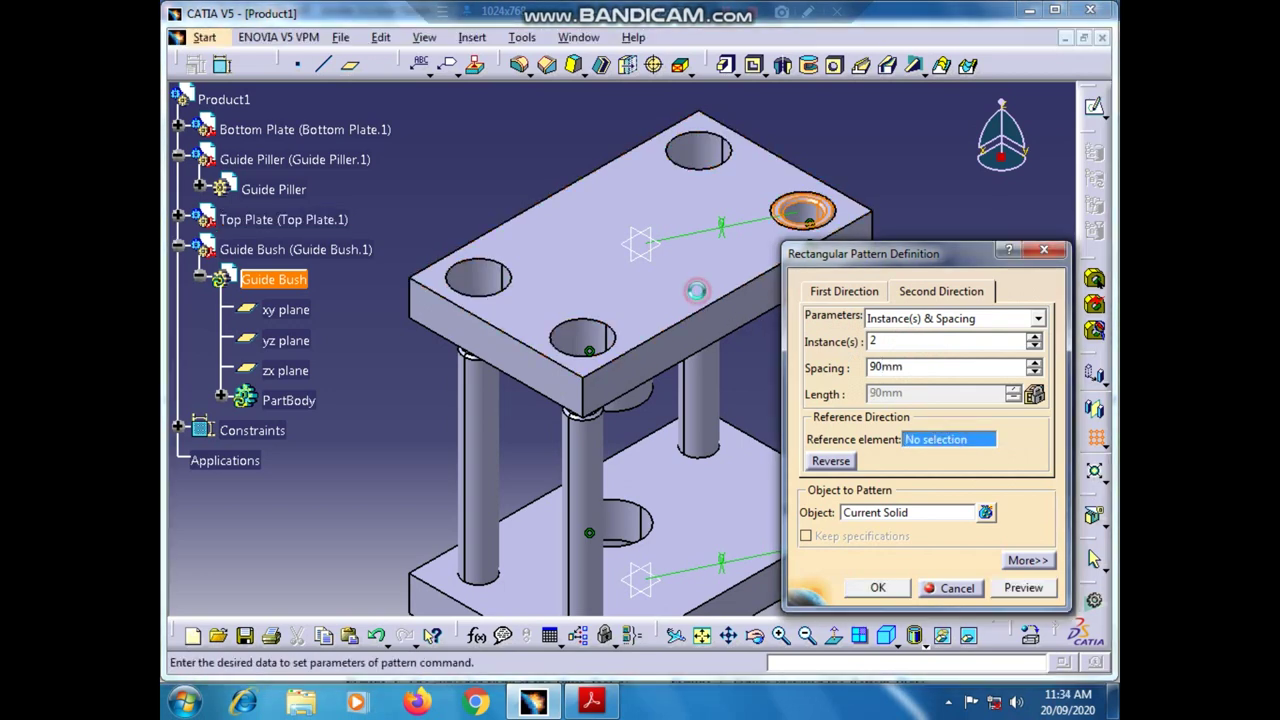
click(831, 461)
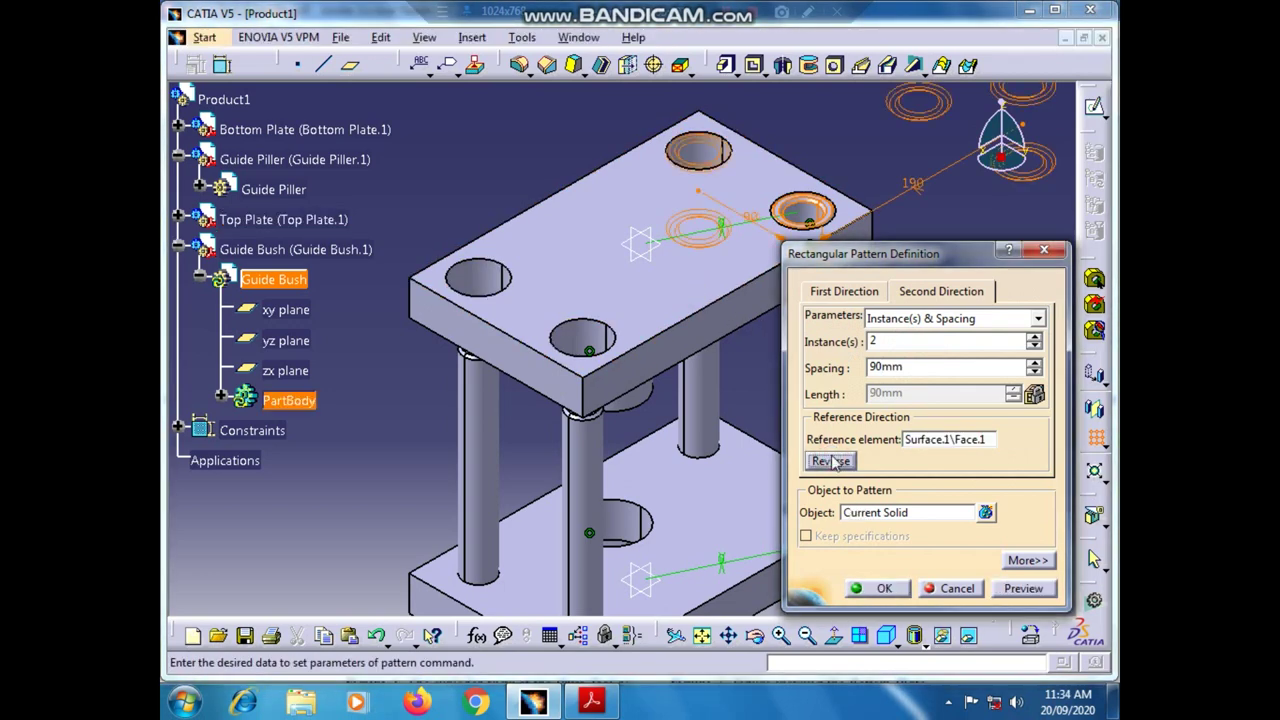
- Reverse the pattern's first direction, preview the bushes in the Top Plate holes, and create the rectangular pattern
click(840, 291)
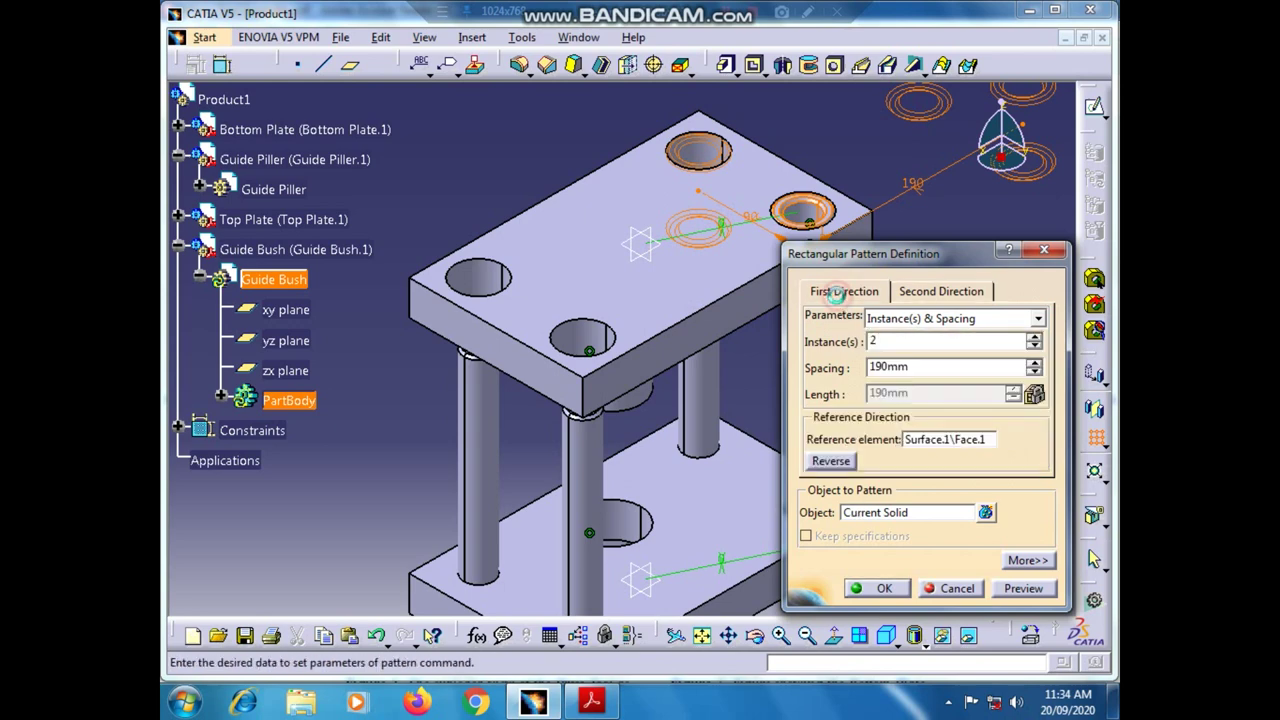
click(831, 461)
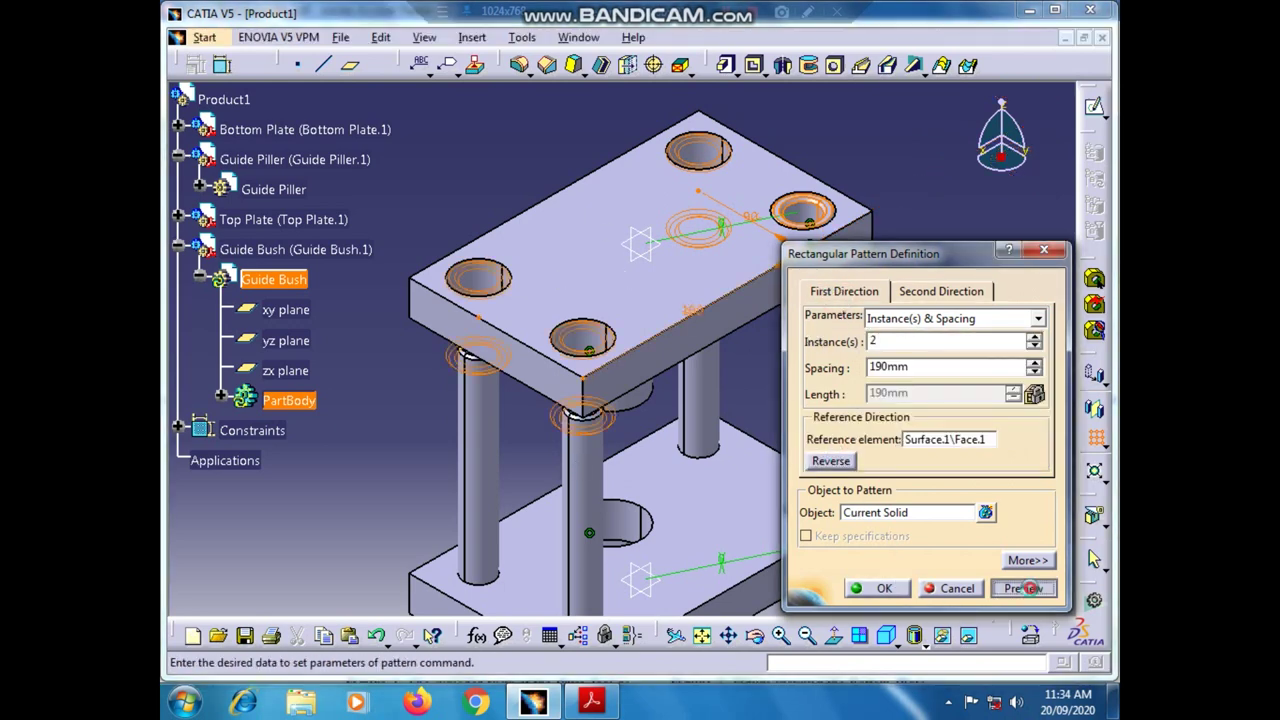
click(1030, 588)
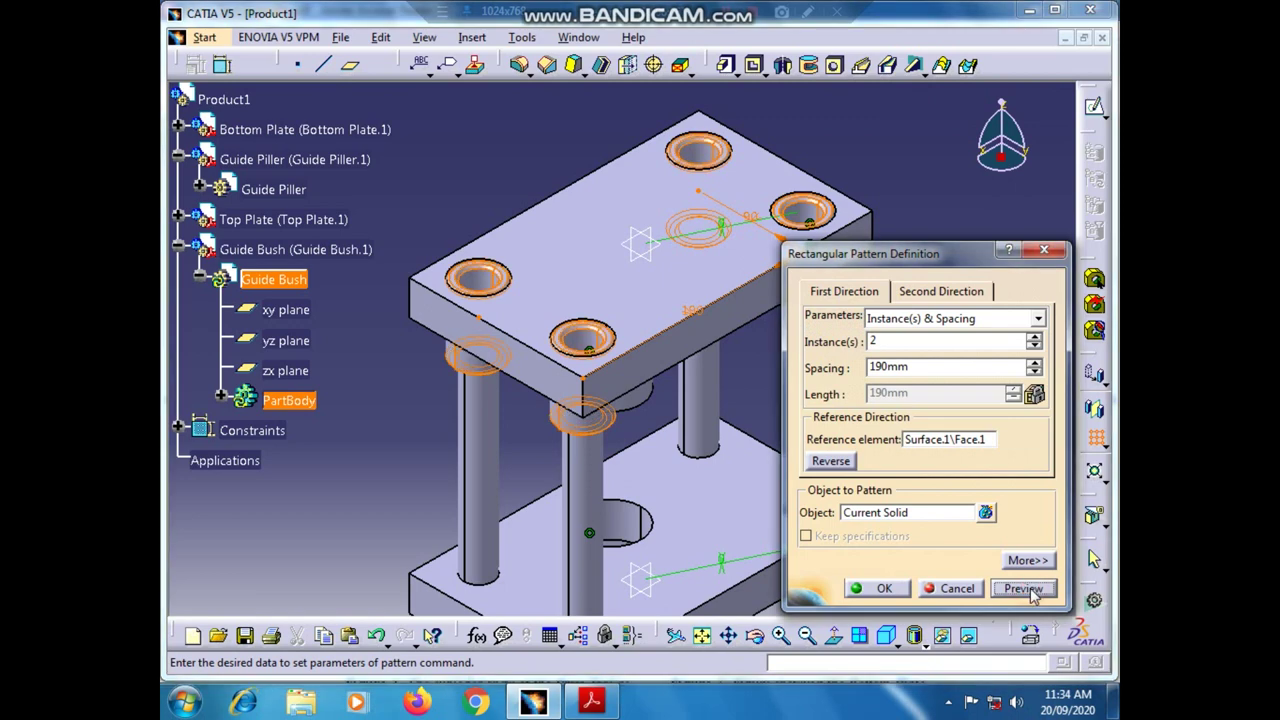
click(891, 589)
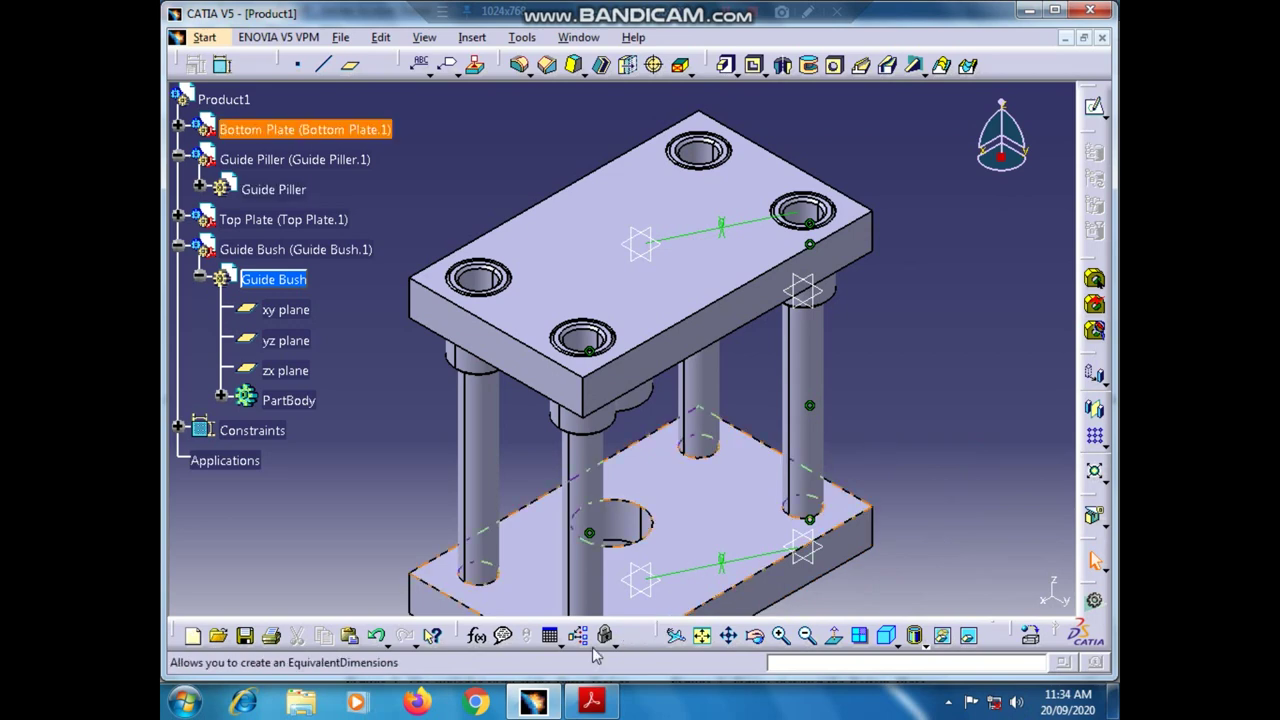
- Collapse the Guide Bush branch and make Product1 the active component again
click(178, 240)
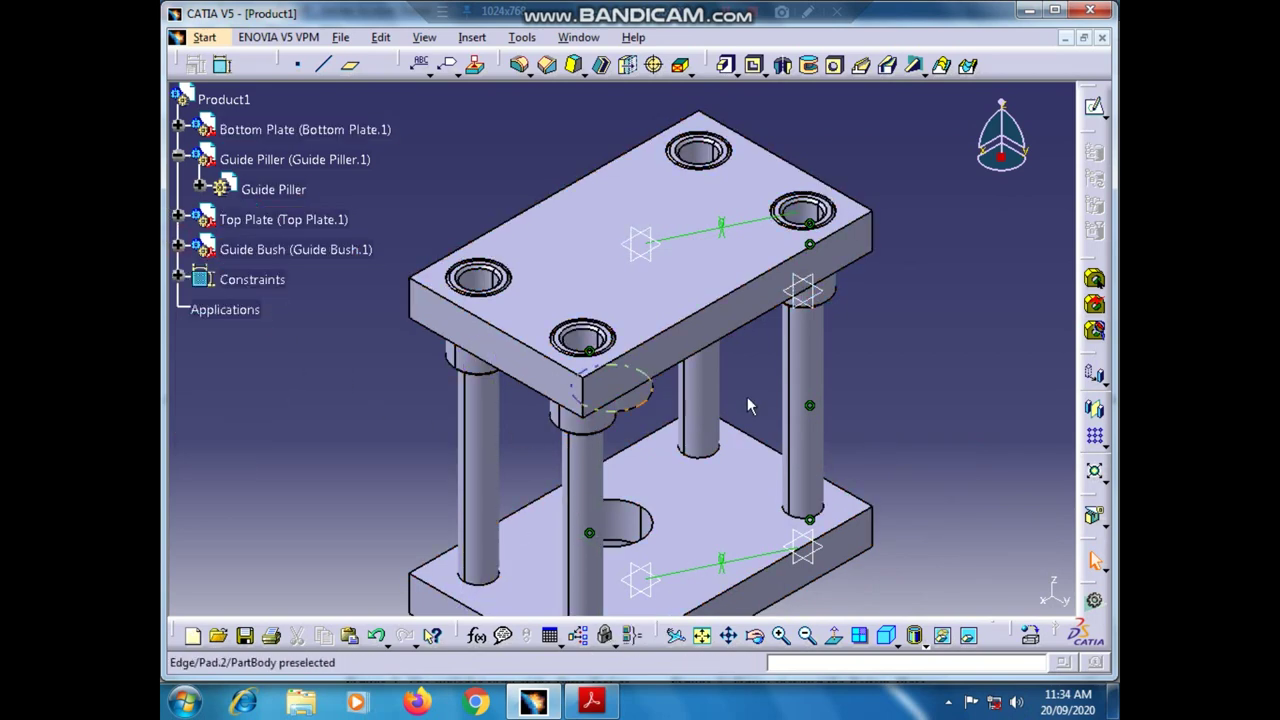
click(808, 636)
click(808, 636)
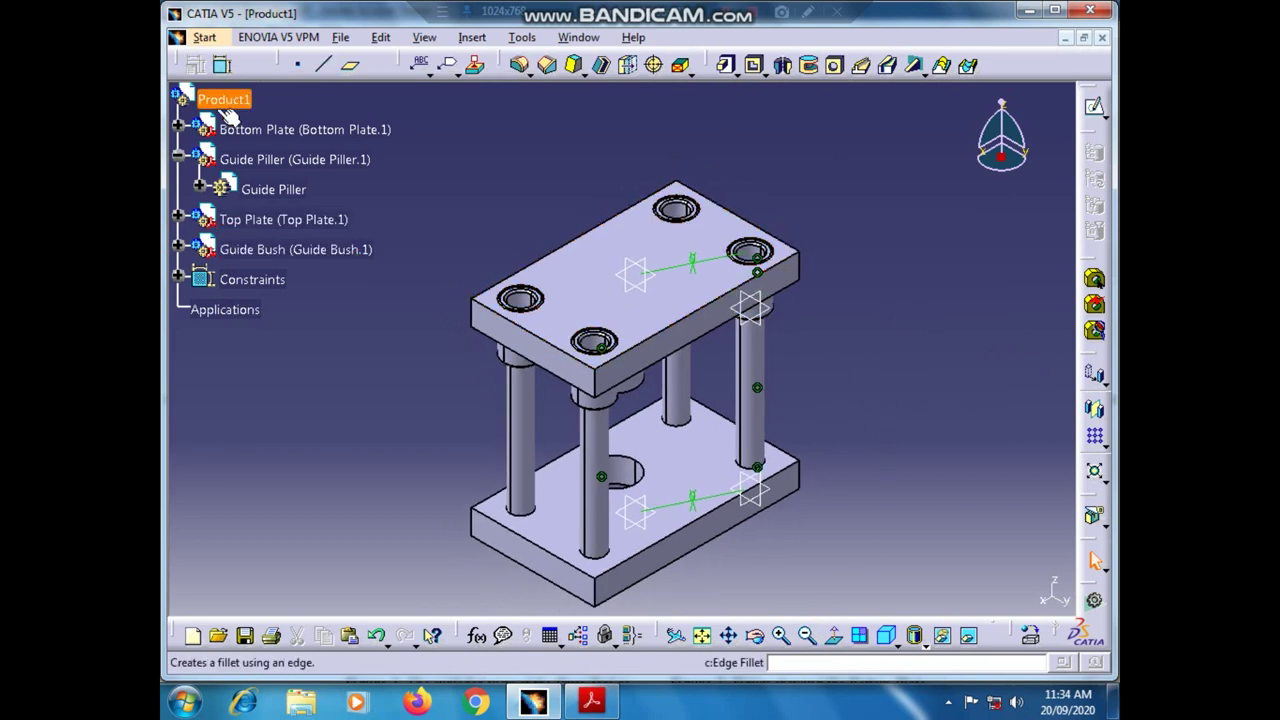
double_click(223, 99)
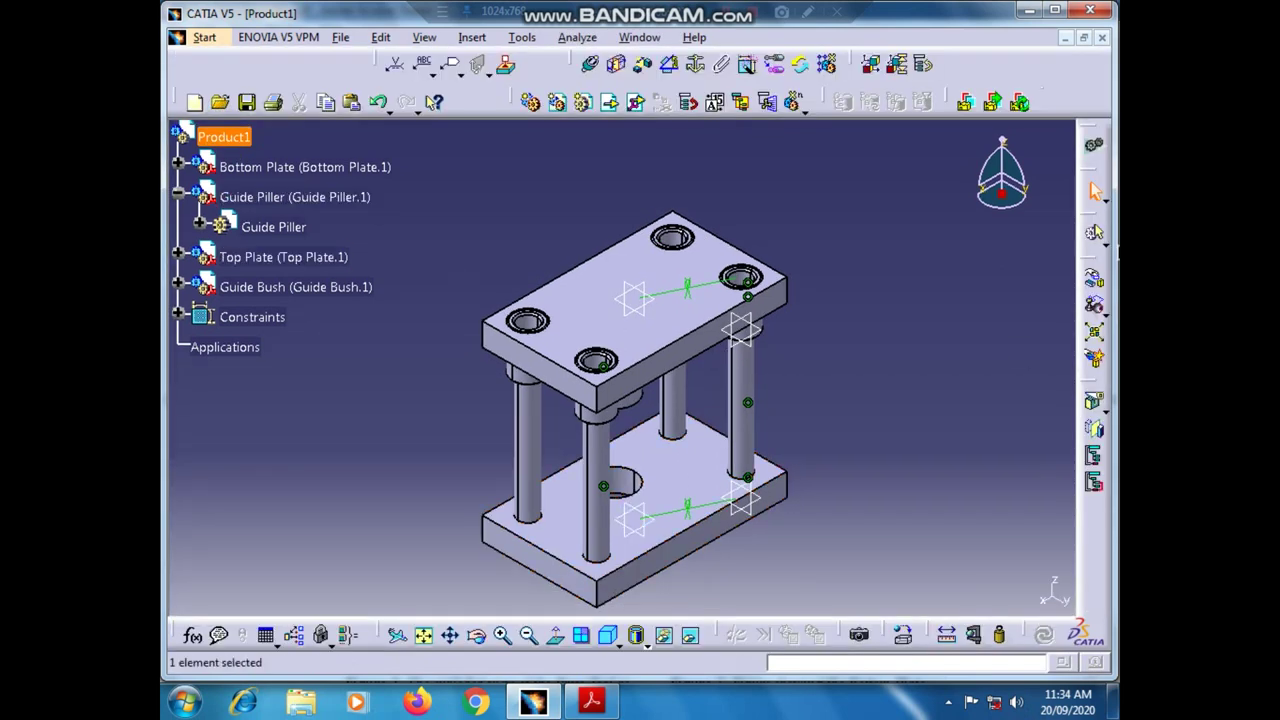
- Move the Top Plate down along the Z axis over the guide pillars and update the assembly so the bushes follow
click(1095, 278)
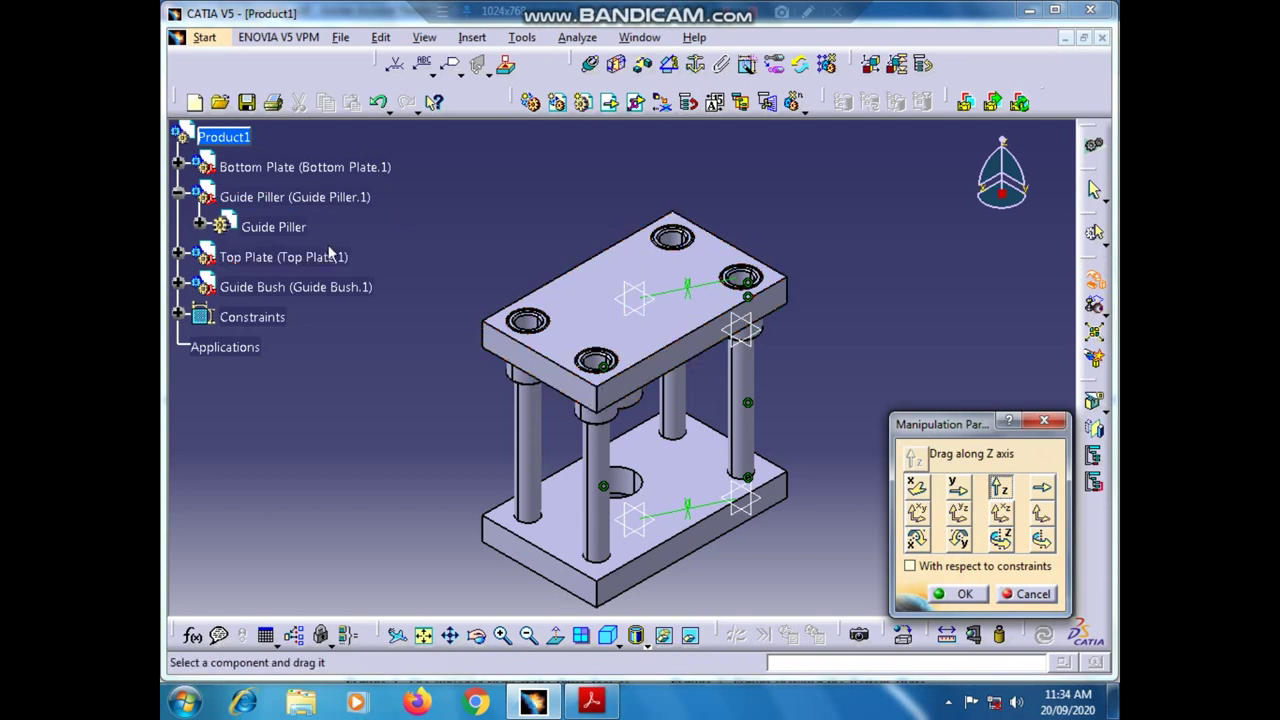
drag(668, 340, 674, 401)
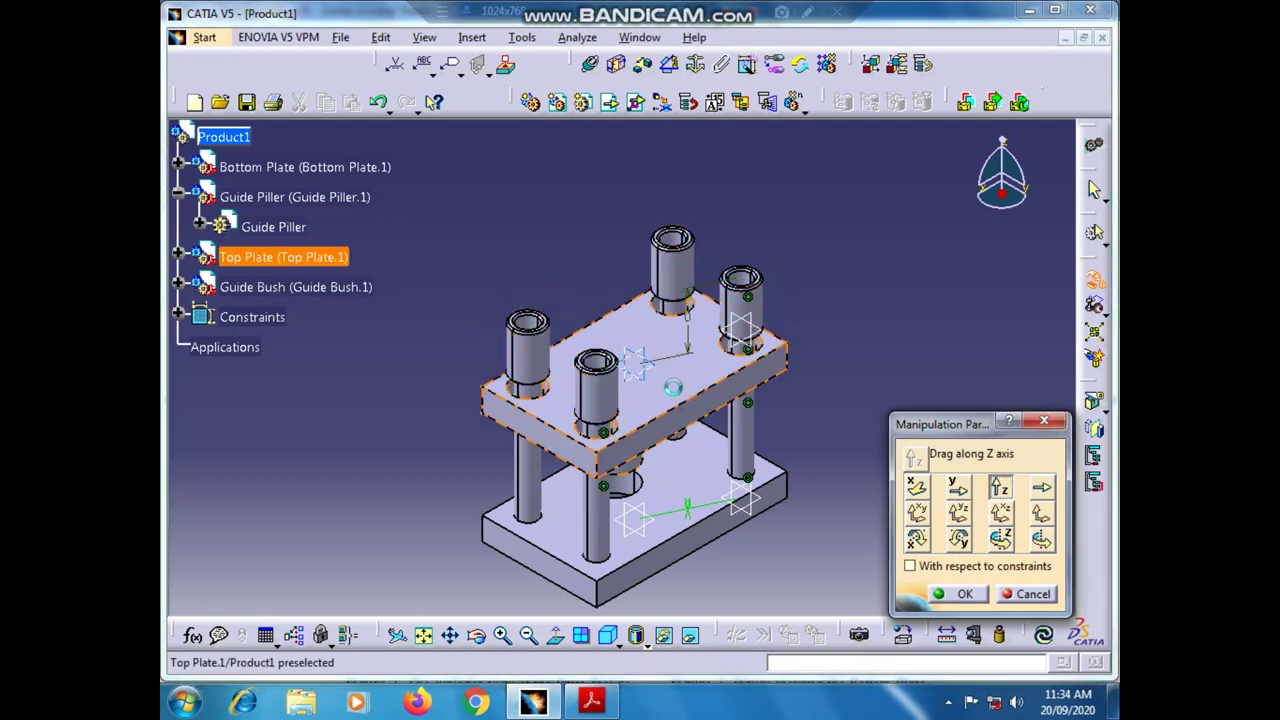
click(958, 594)
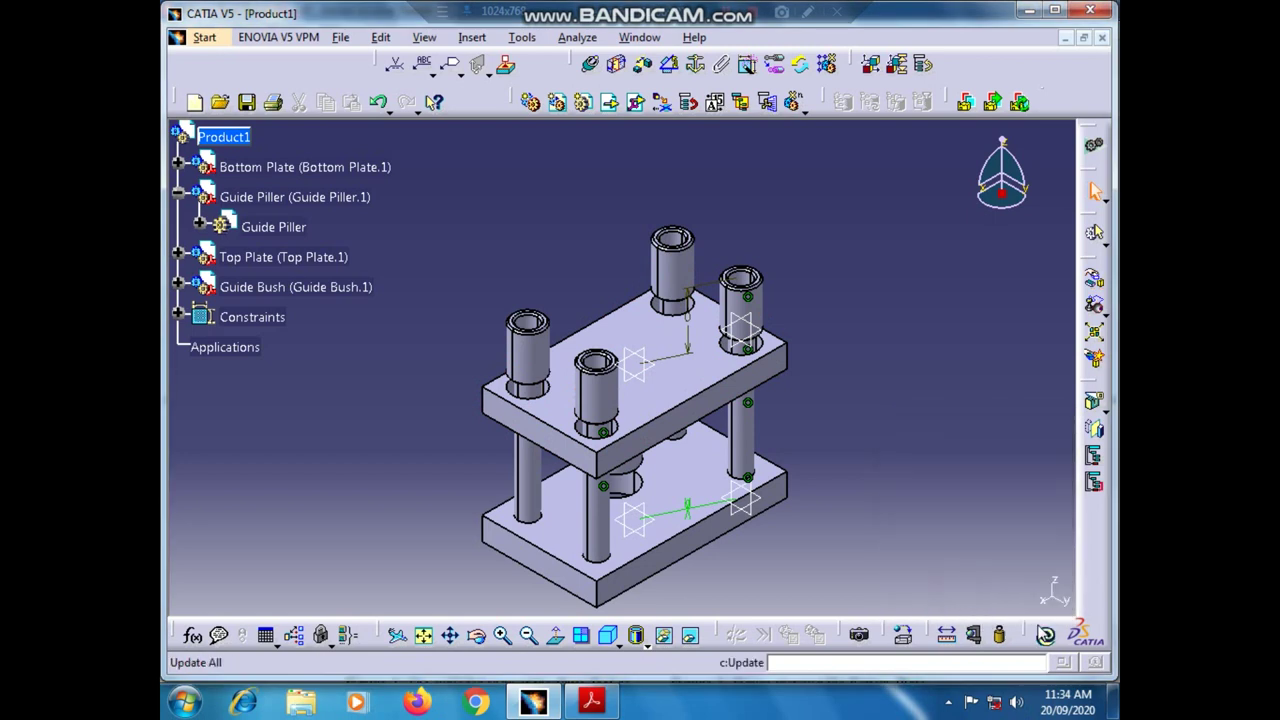
click(1044, 638)
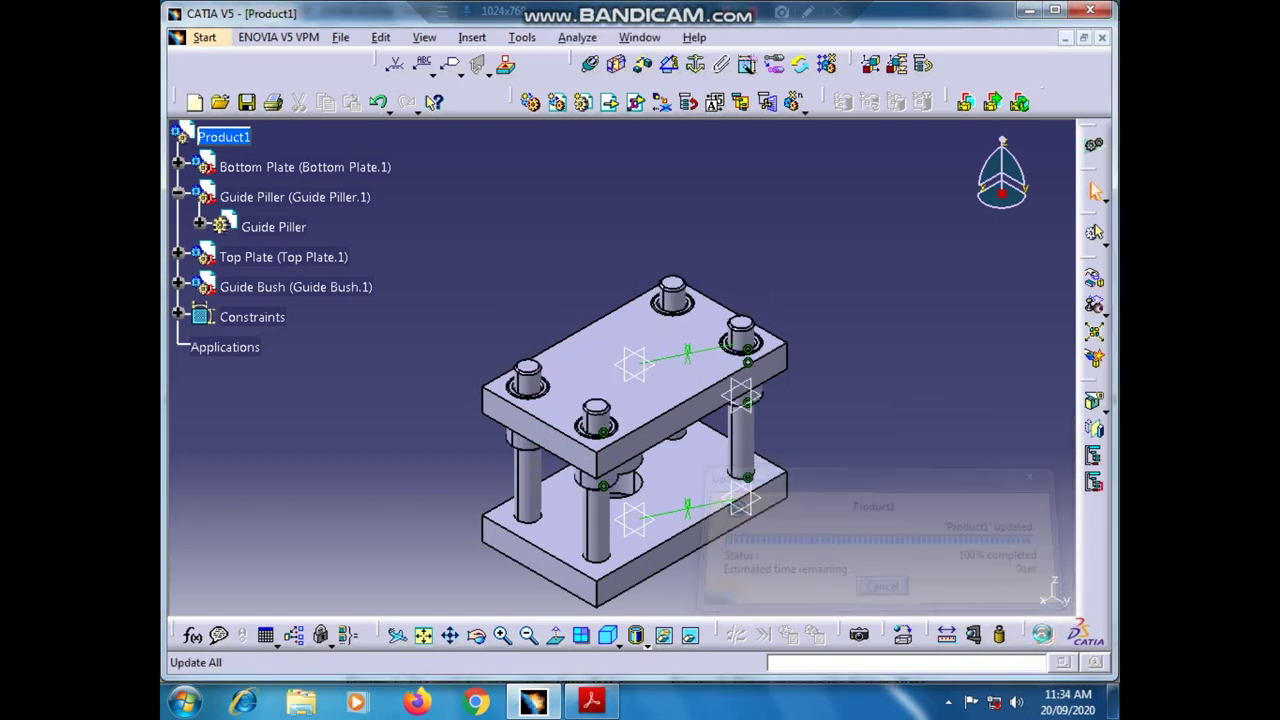
- Compare the rotated assembly with the completed Press Tool in Figure 1 of the PDF in Adobe Acrobat Reader, returning to CATIA
click(476, 636)
drag(918, 424, 648, 262)
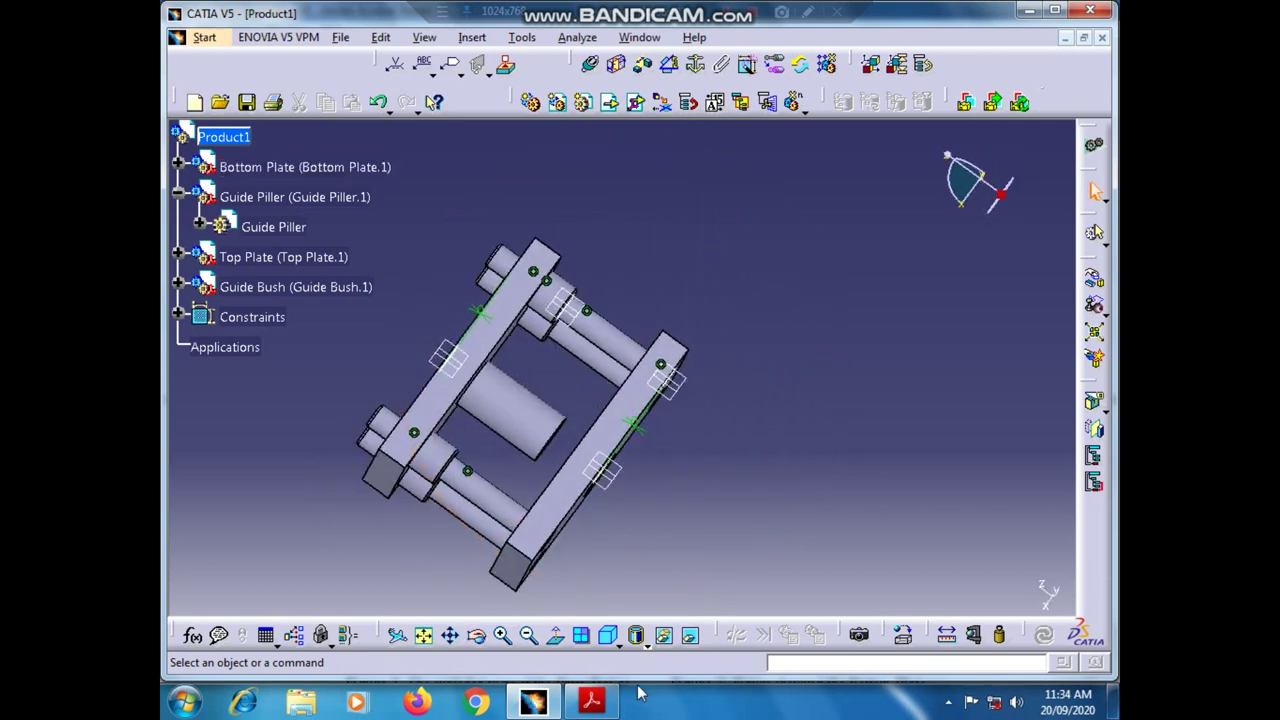
click(588, 704)
scroll(860, 250, up, 1)
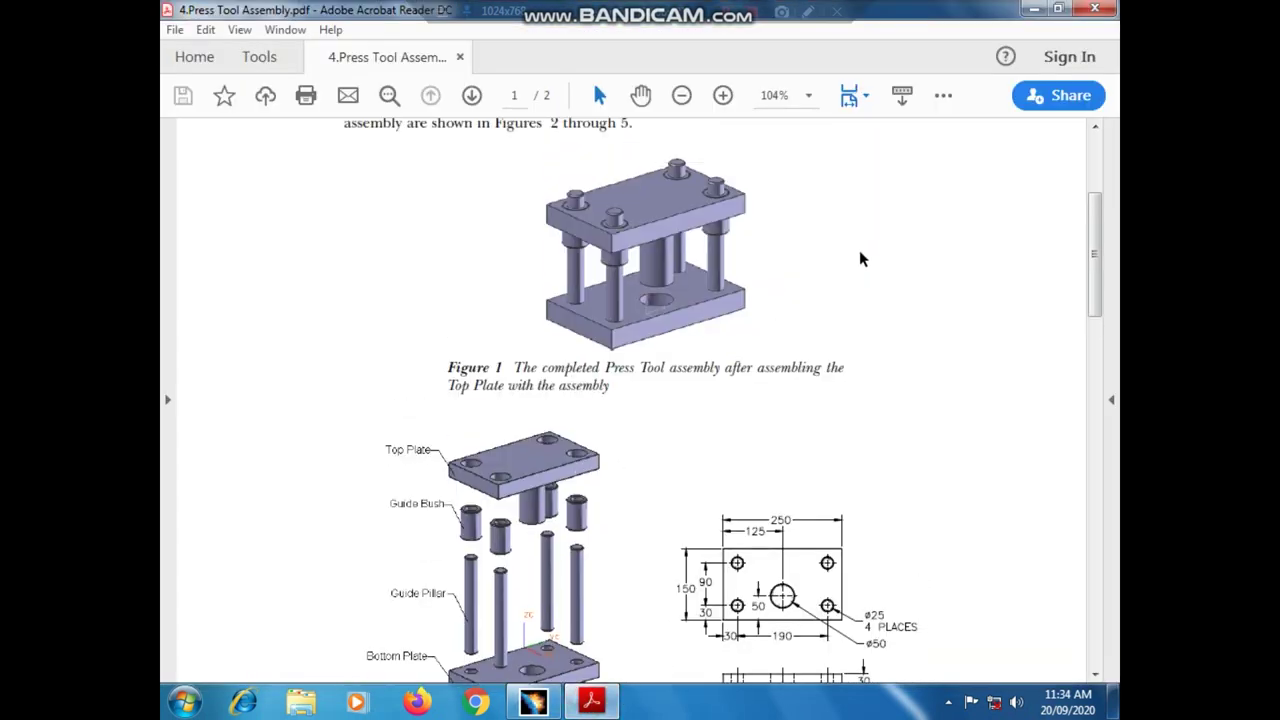
click(533, 704)
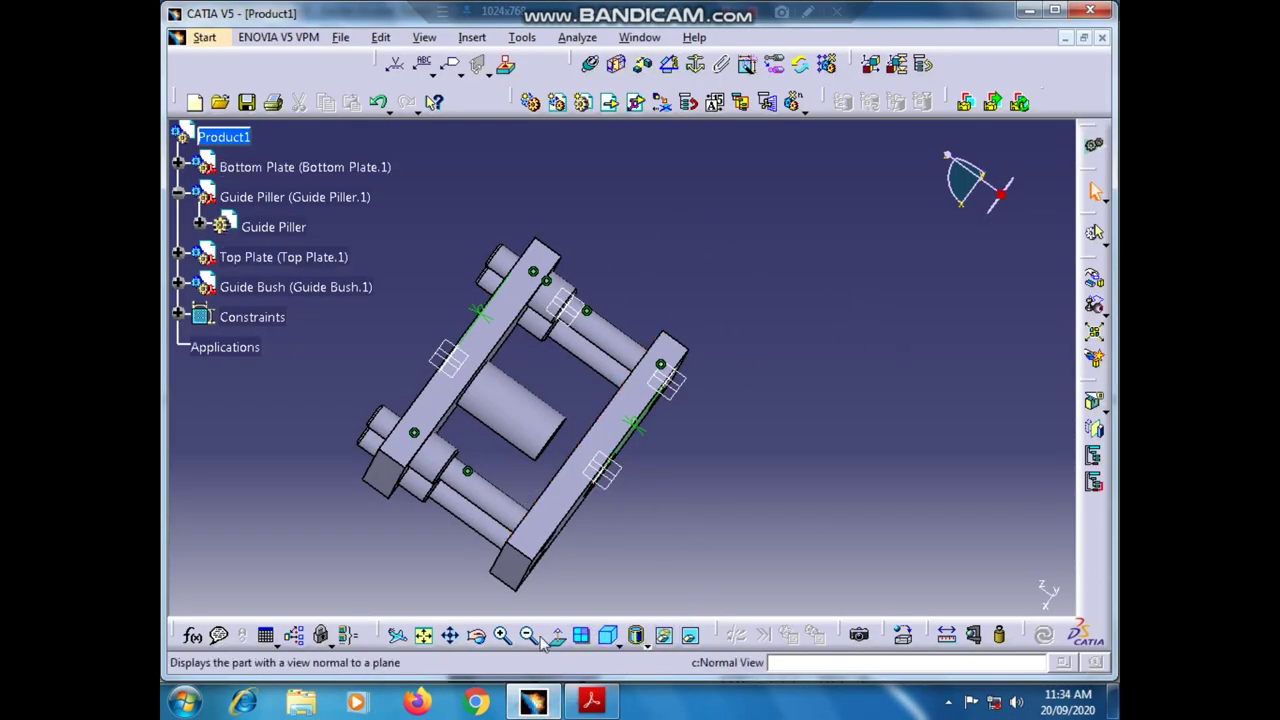
- Hide all of Product1's assembly constraints and inspect the press tool from another angle
click(476, 635)
drag(655, 434, 682, 365)
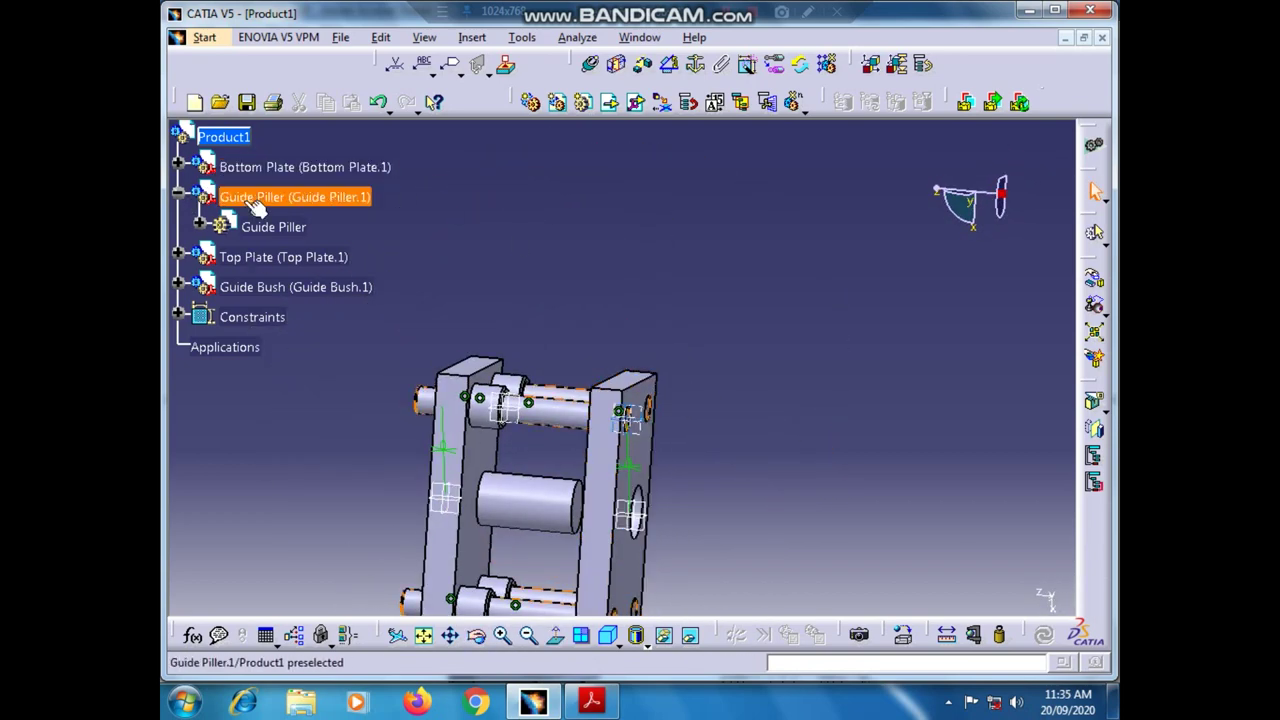
right_click(256, 318)
click(300, 376)
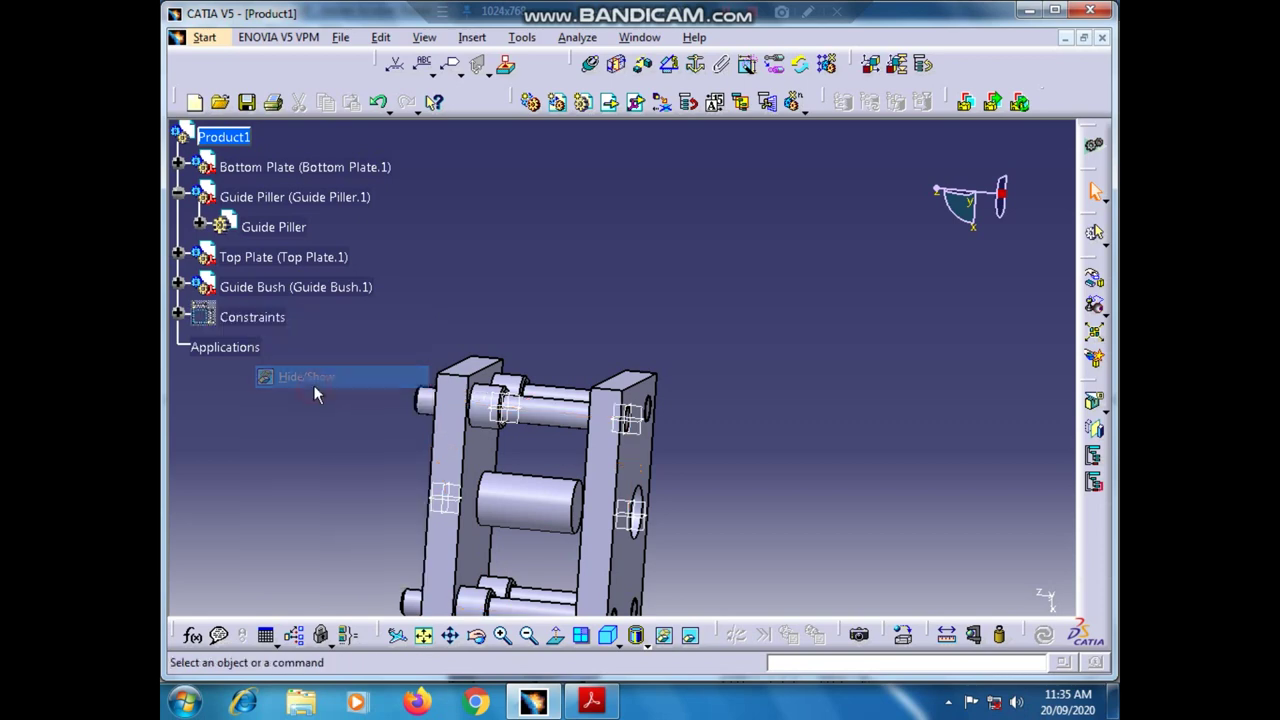
click(478, 637)
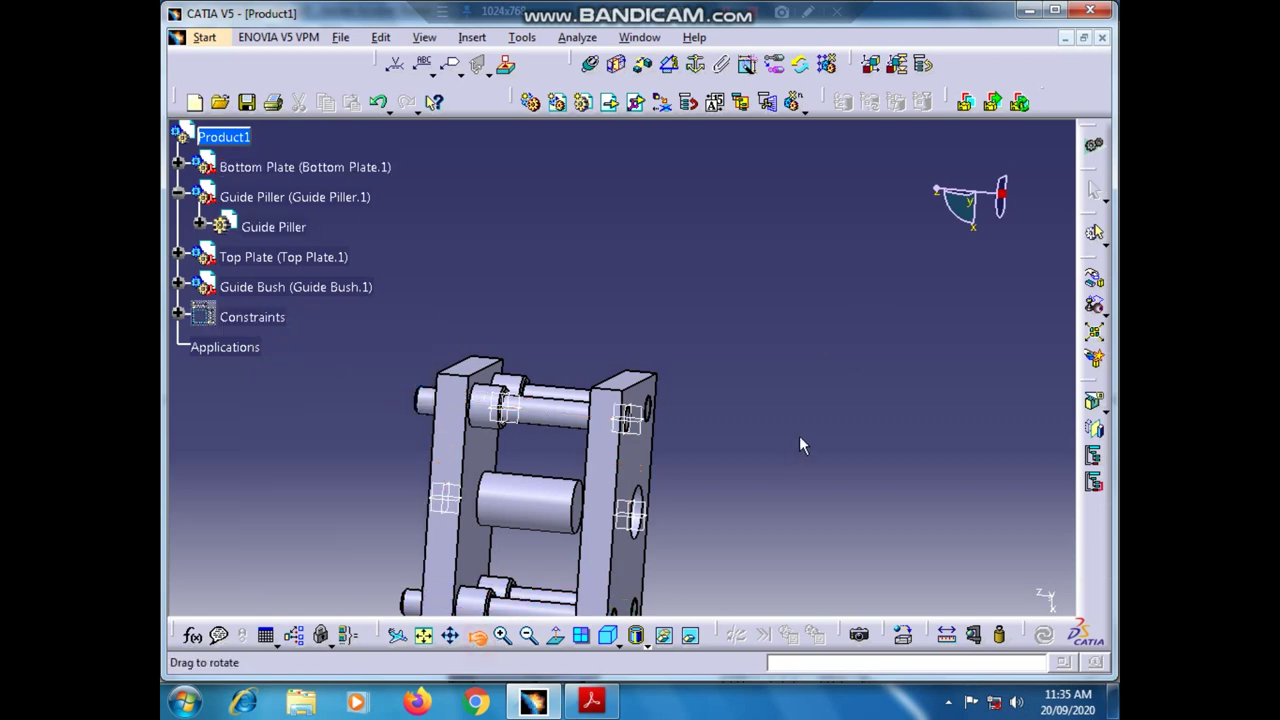
drag(799, 435, 597, 552)
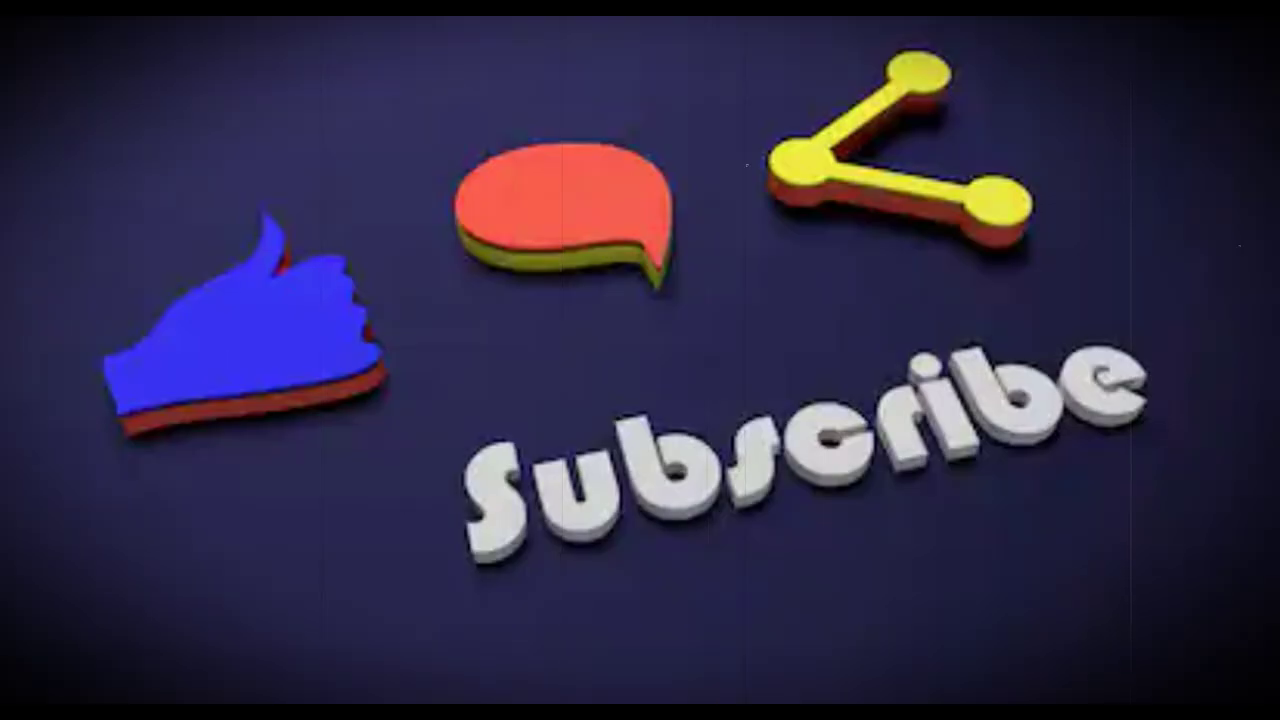